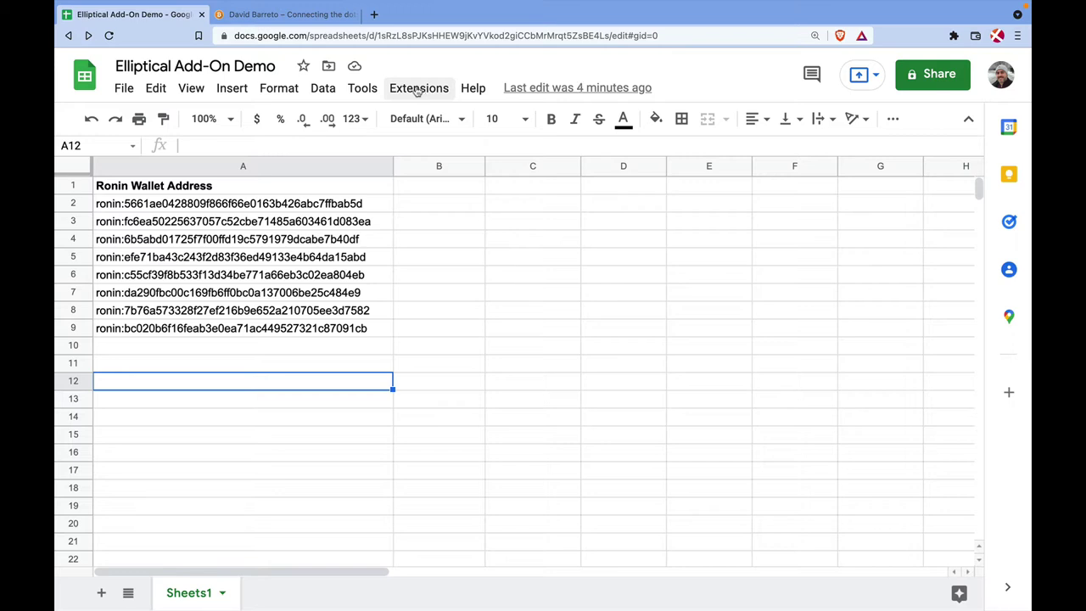
Search the Google Workspace Marketplace add-ons for "elliptical" and open the Elliptical add-on's page.
{"action": "left_click", "coordinate": [419, 90]}
{"action": "mouse_move", "coordinate": [495, 126]}
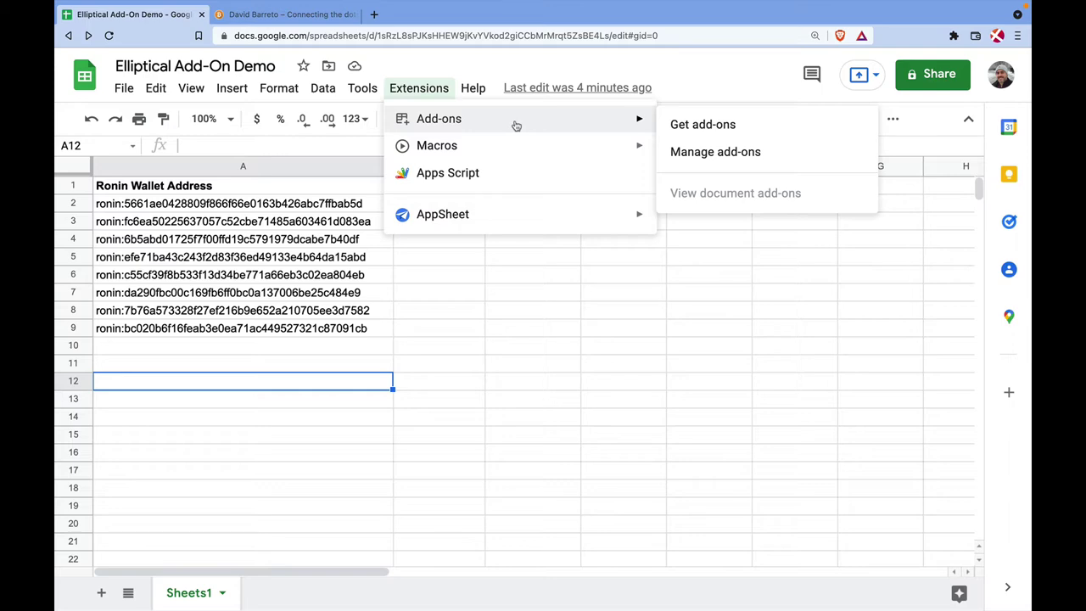
{"action": "left_click", "coordinate": [735, 127]}
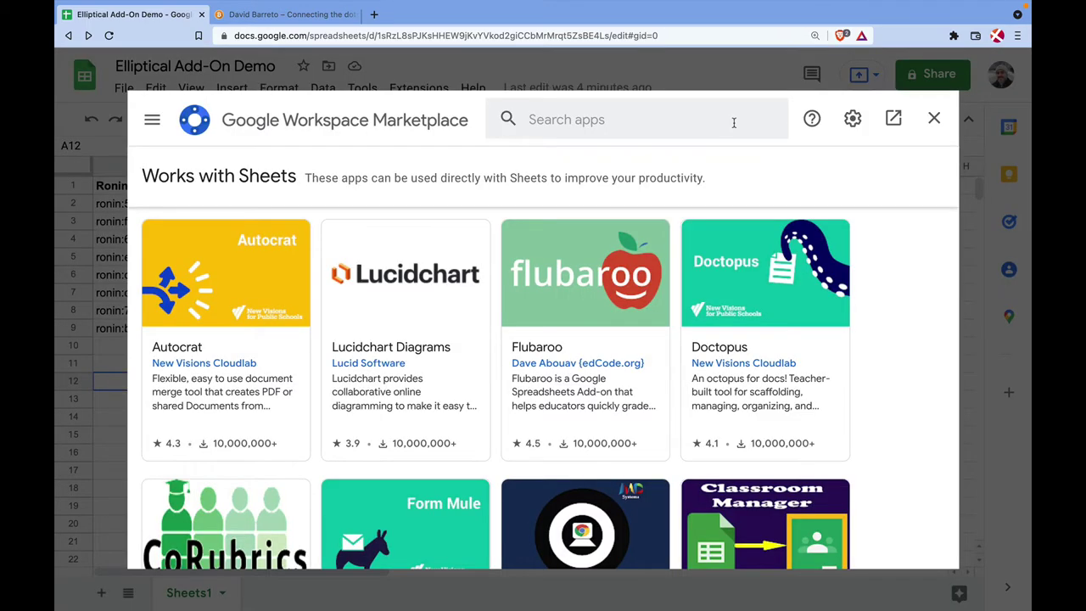
{"action": "left_click", "coordinate": [641, 120]}
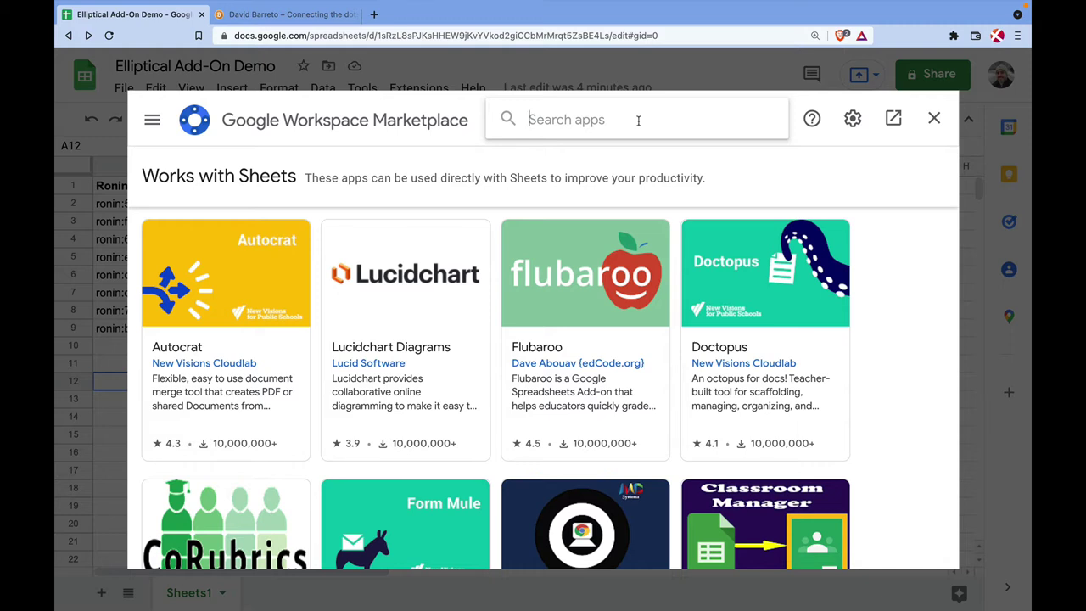
{"action": "type", "text": "elliptical"}
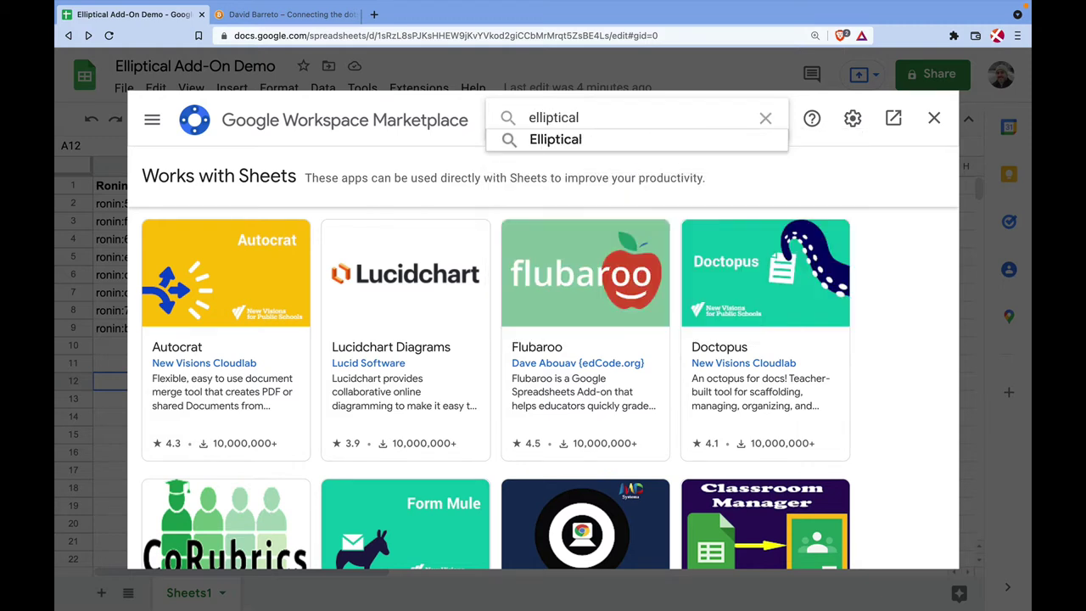
{"action": "key", "text": "Return"}
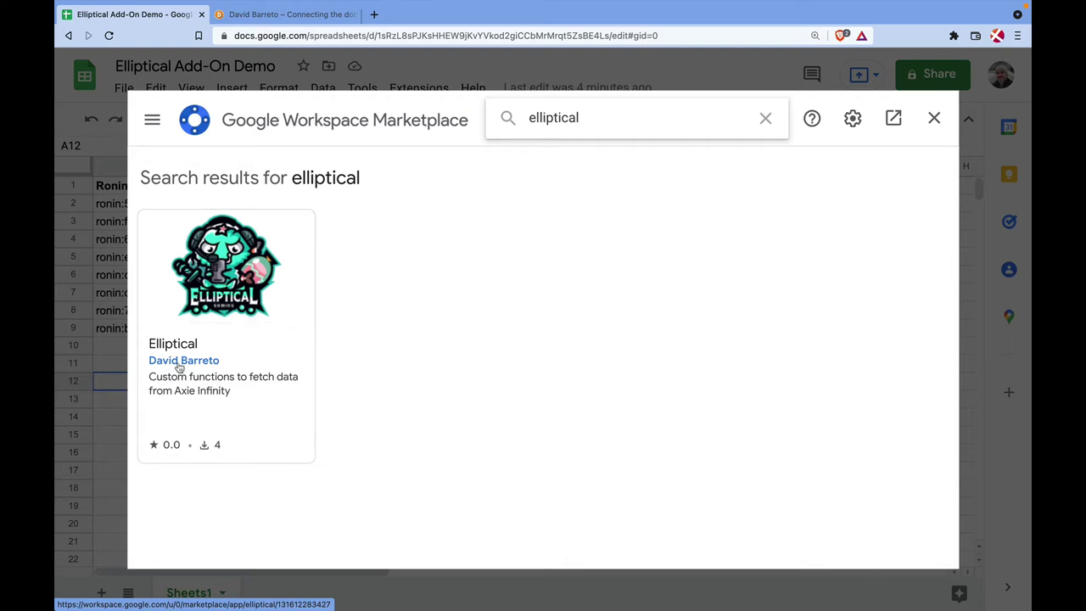
{"action": "left_click", "coordinate": [249, 275]}
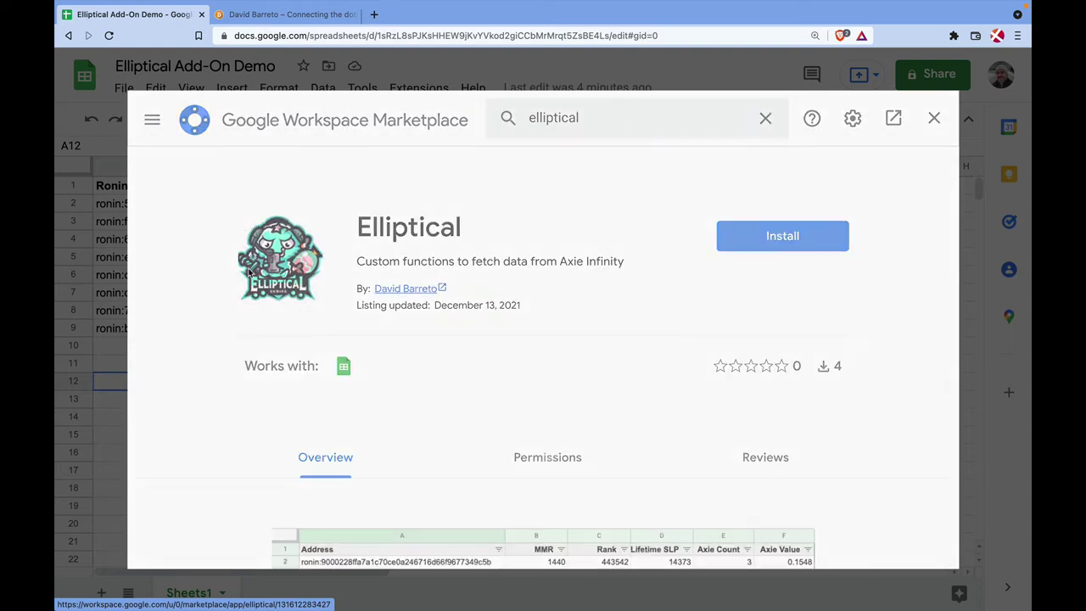
Install the Elliptical add-on with the existing Google account, allow the requested access, and return to the spreadsheet.
{"action": "left_click", "coordinate": [783, 239]}
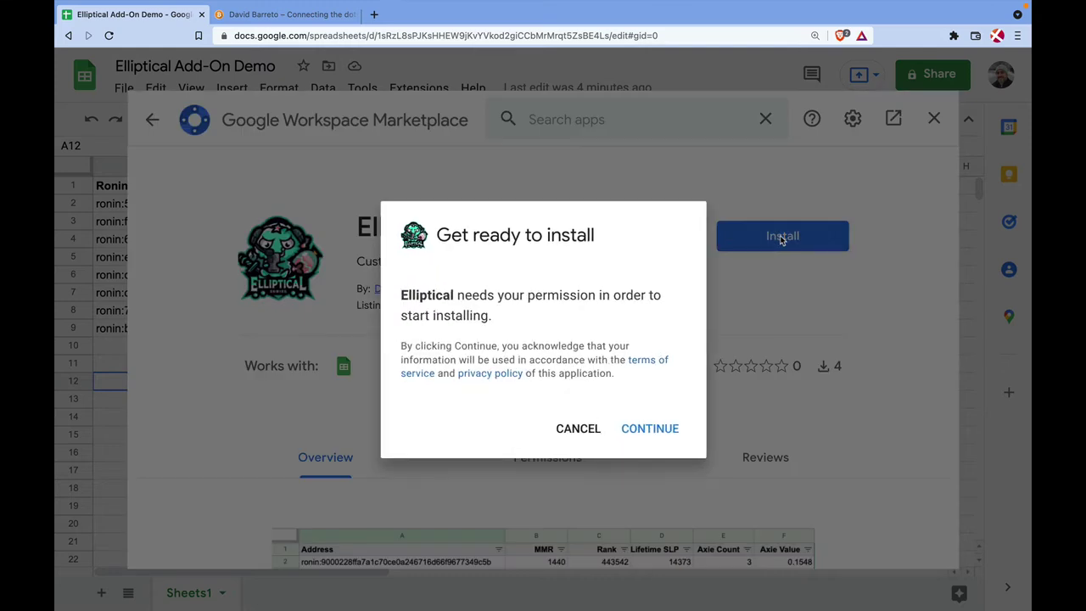
{"action": "left_click", "coordinate": [647, 431]}
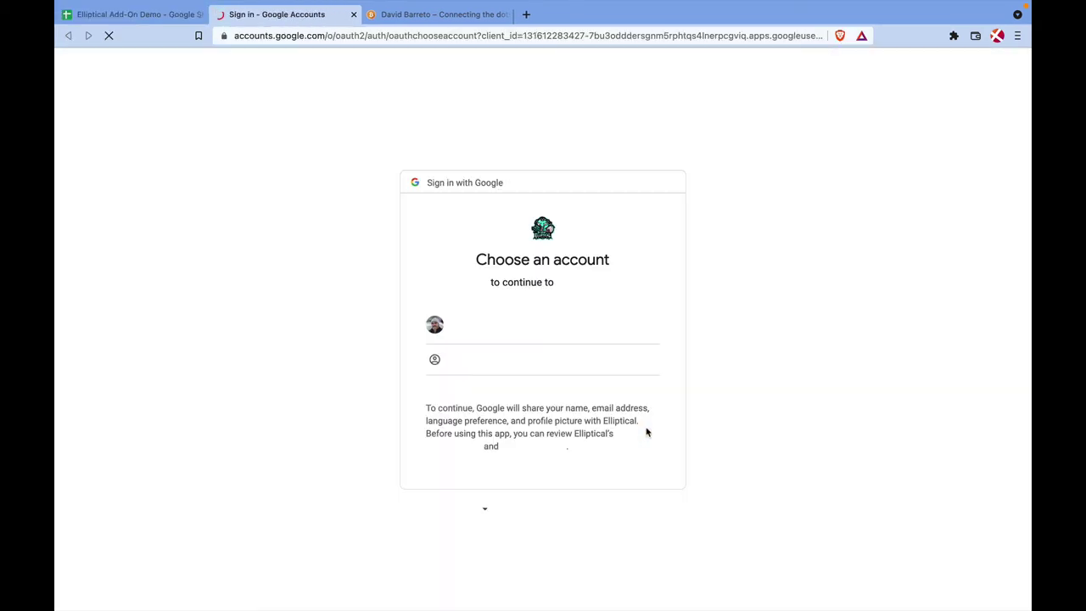
{"action": "left_click", "coordinate": [536, 329]}
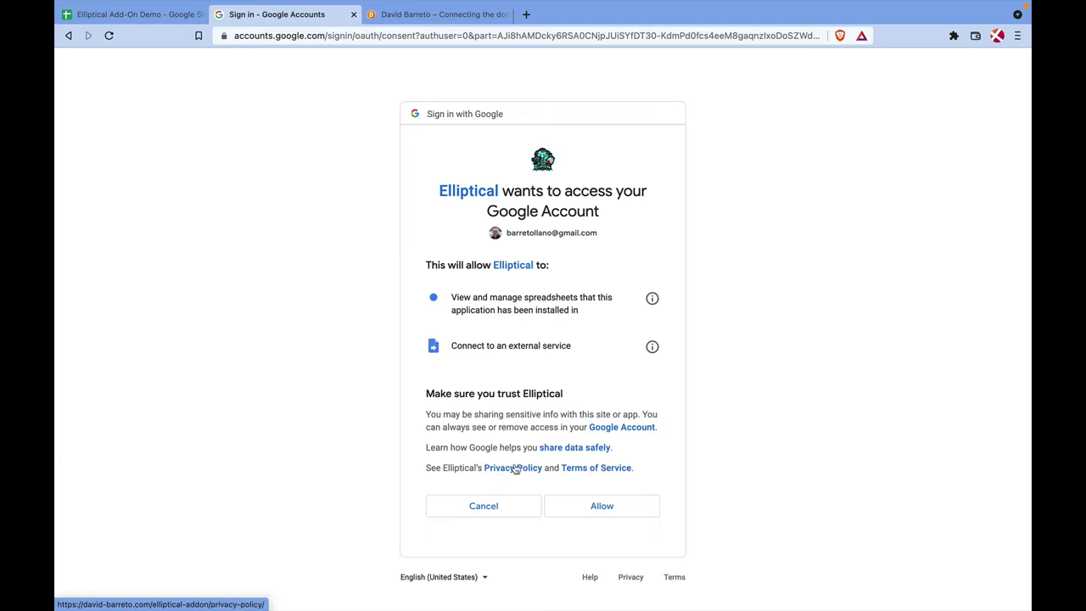
{"action": "left_click", "coordinate": [597, 507]}
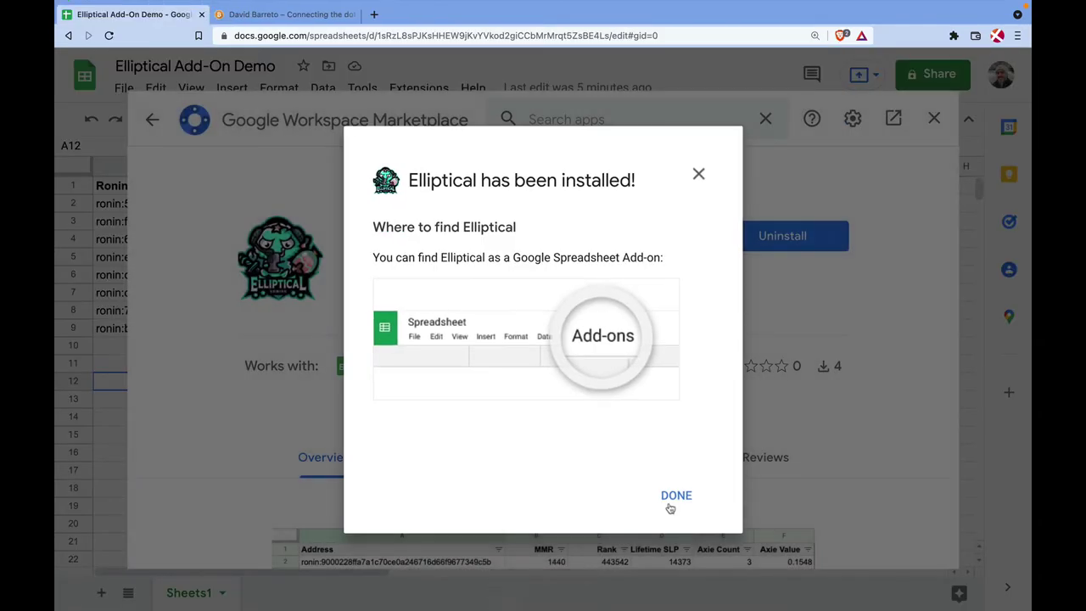
{"action": "left_click", "coordinate": [670, 508]}
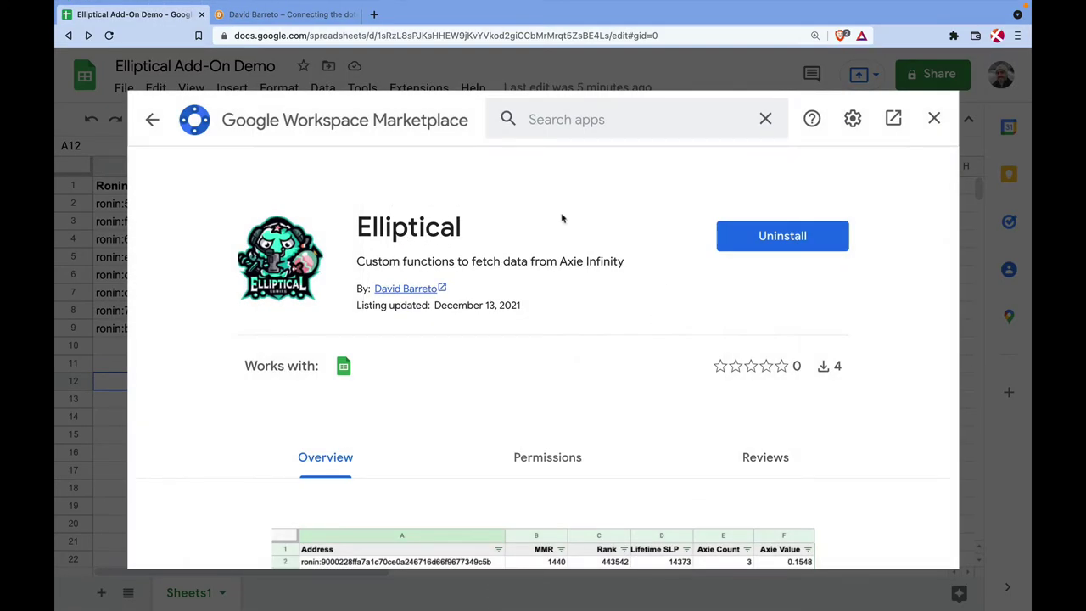
{"action": "left_click", "coordinate": [934, 119]}
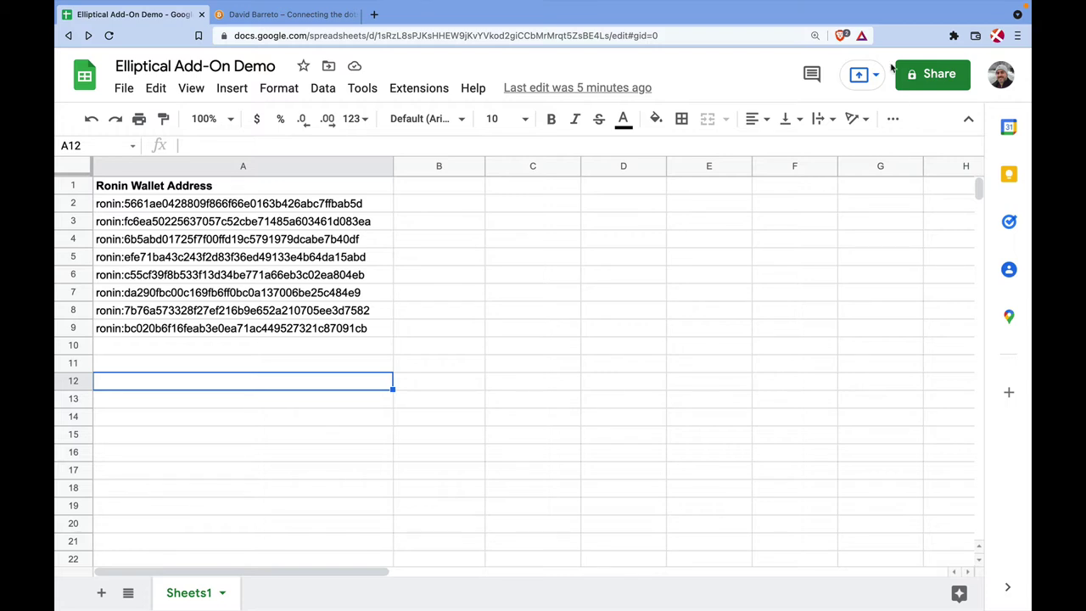
View the Elliptical add-on's help information and close it.
{"action": "left_click_drag", "start_coordinate": [222, 206], "coordinate": [235, 331]}
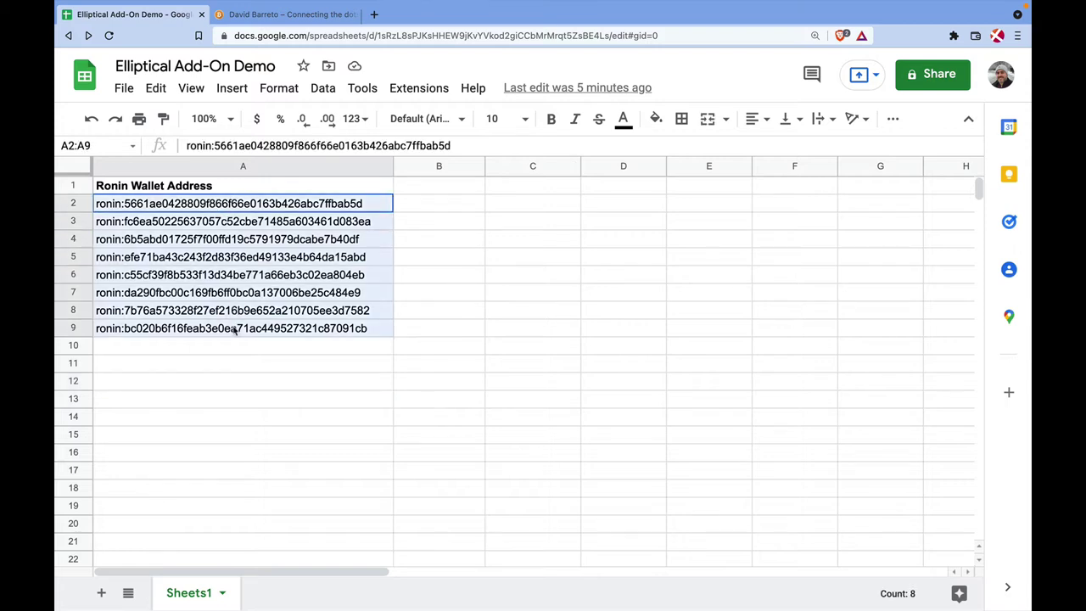
{"action": "left_click", "coordinate": [422, 208]}
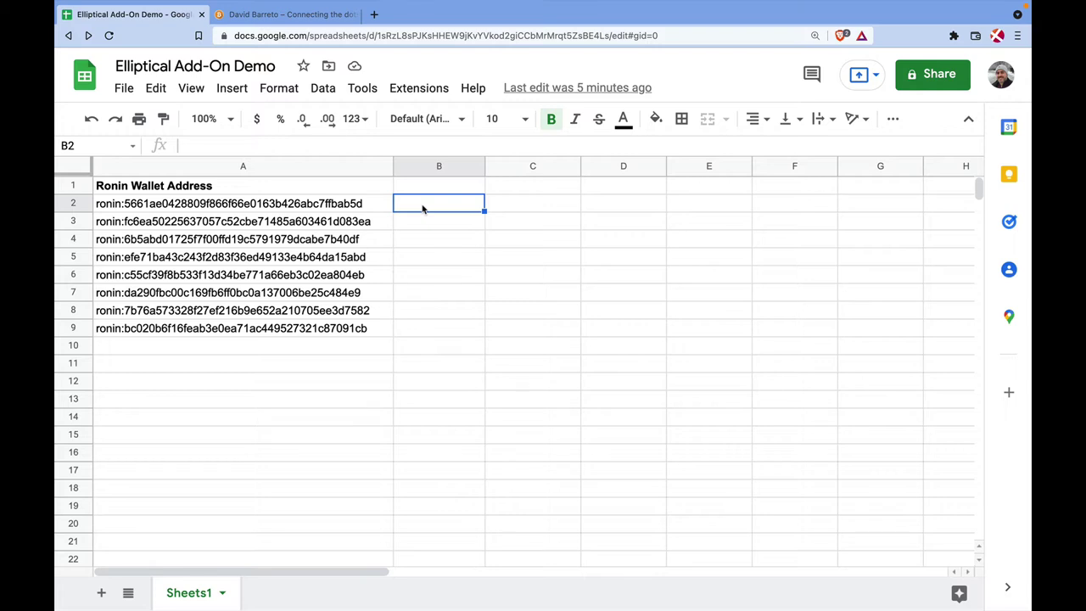
{"action": "left_click", "coordinate": [430, 188]}
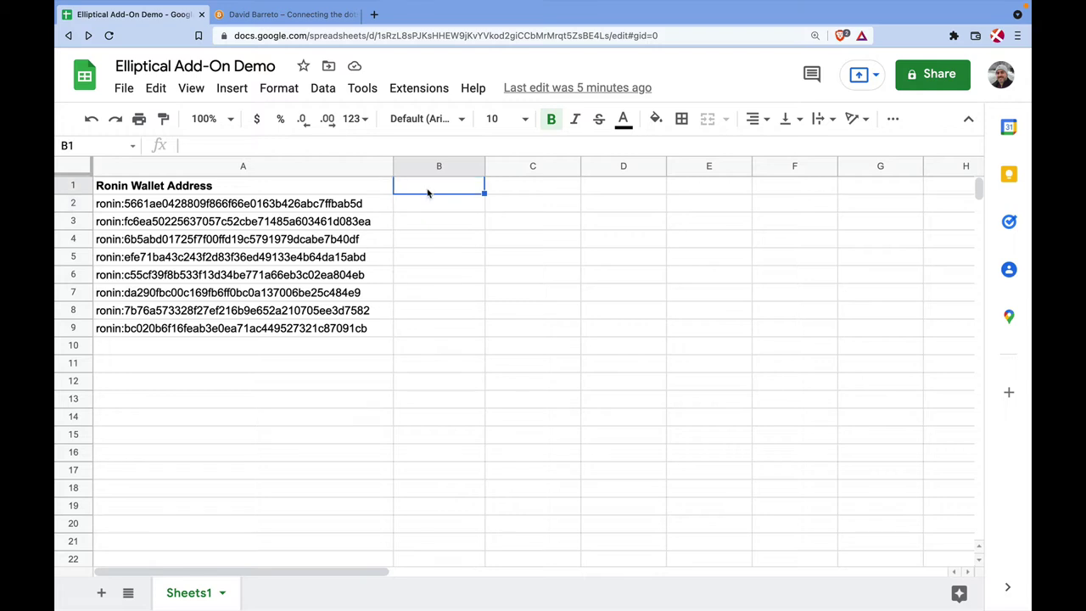
{"action": "left_click", "coordinate": [413, 90]}
{"action": "mouse_move", "coordinate": [477, 257]}
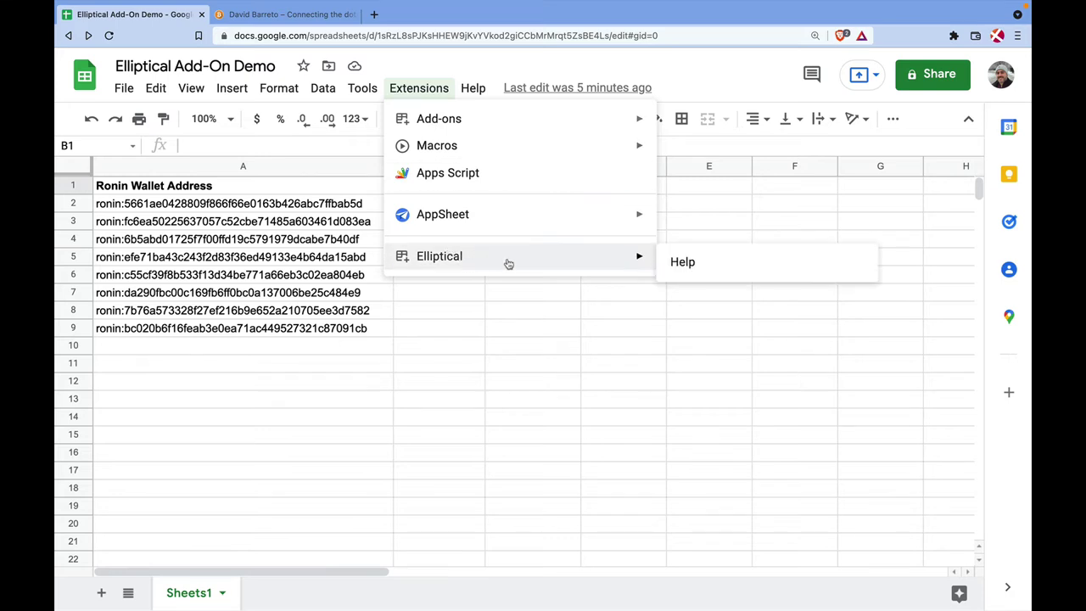
{"action": "left_click", "coordinate": [773, 266]}
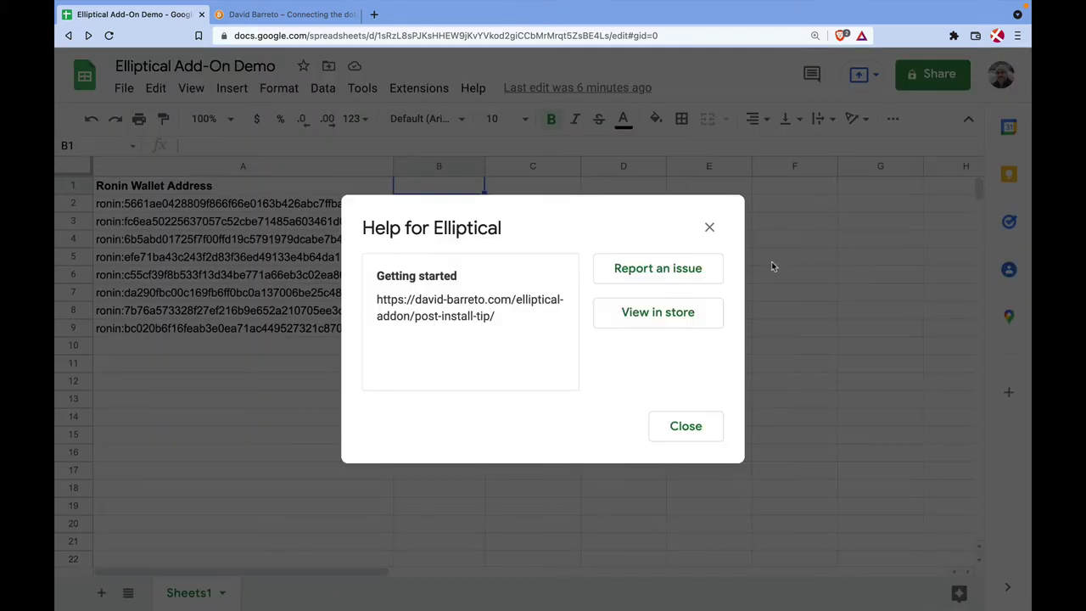
{"action": "left_click", "coordinate": [710, 230]}
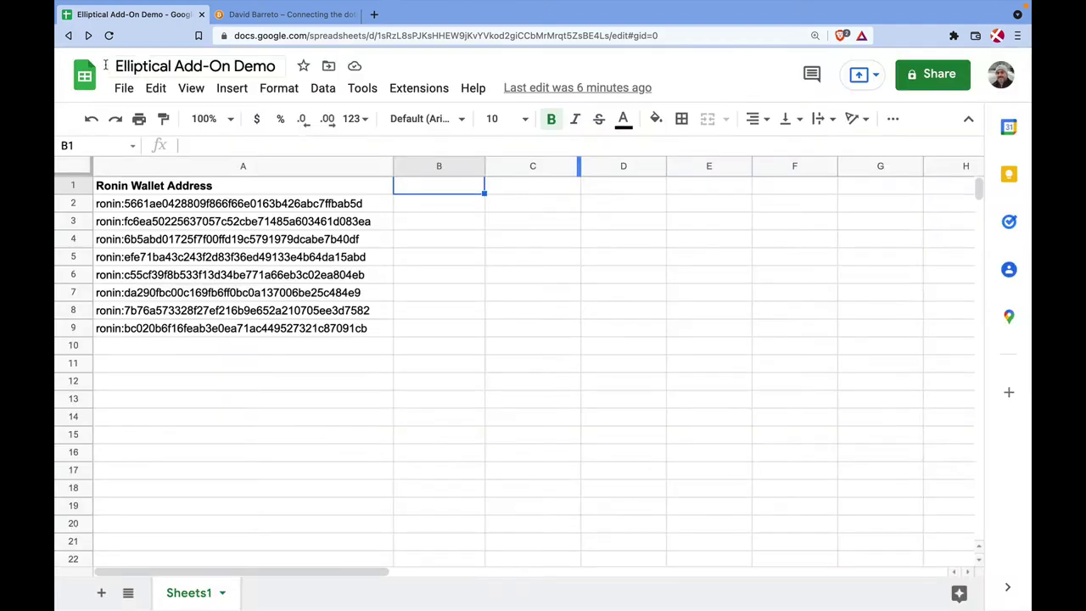
Reload the spreadsheet, then view and dismiss the Elliptical add-on's Start Here message.
{"action": "left_click", "coordinate": [108, 36]}
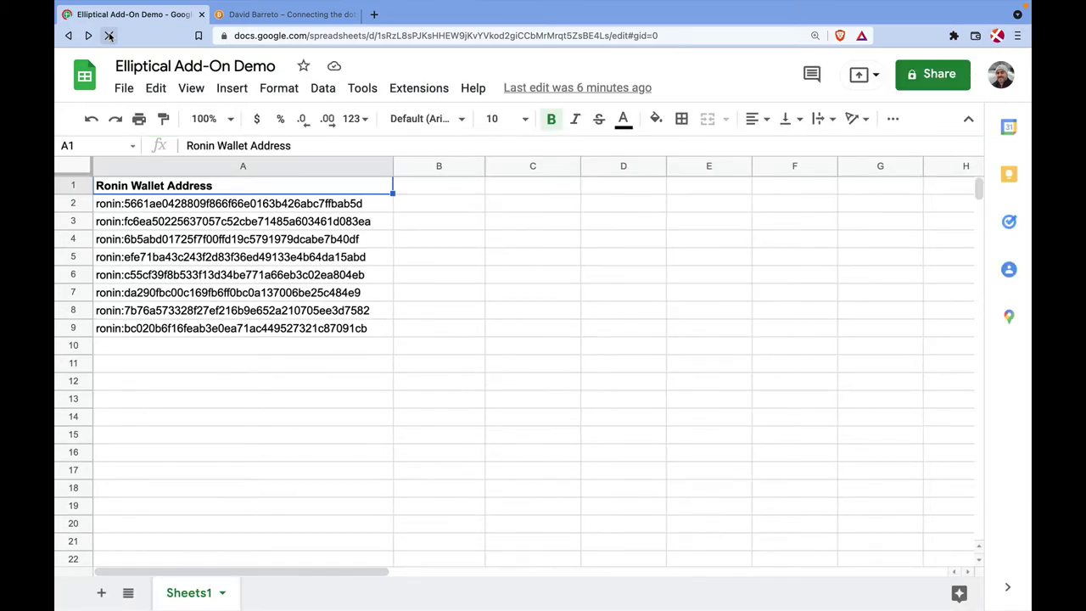
{"action": "left_click", "coordinate": [419, 87]}
{"action": "mouse_move", "coordinate": [578, 260]}
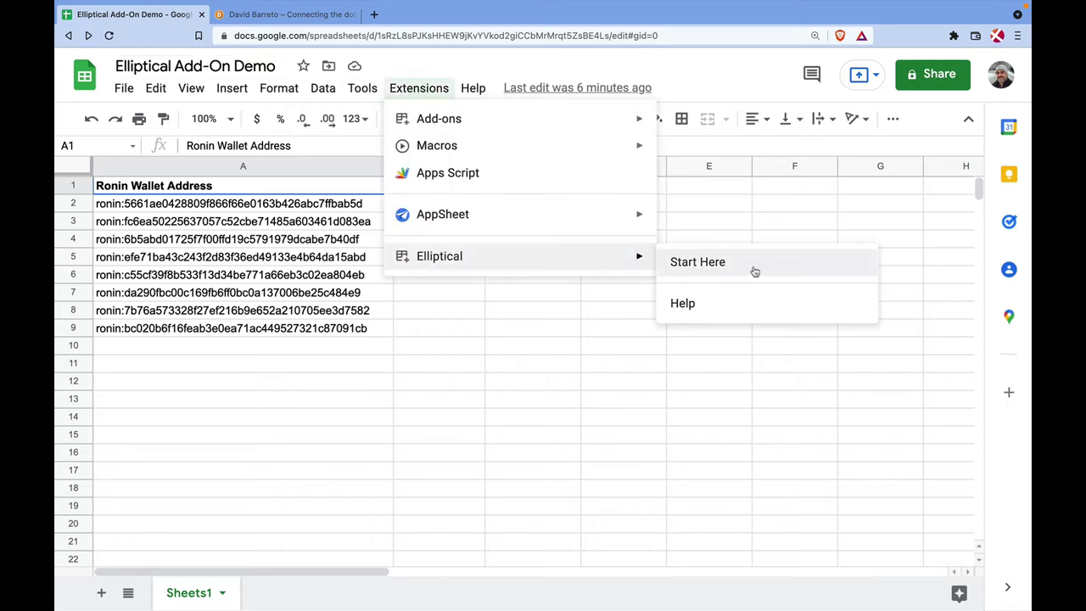
{"action": "left_click", "coordinate": [698, 262]}
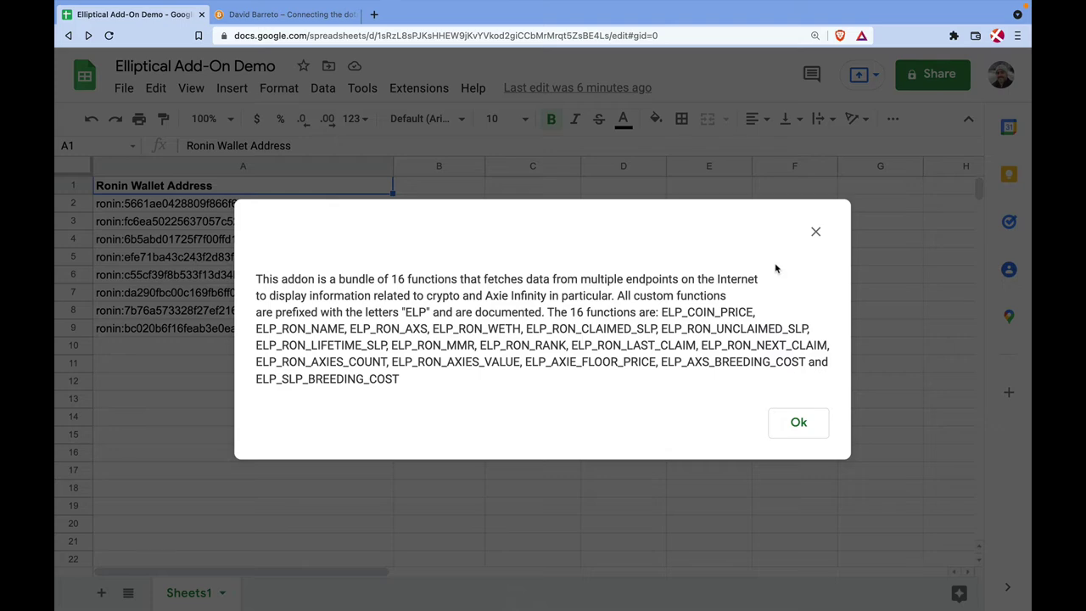
{"action": "left_click", "coordinate": [815, 231]}
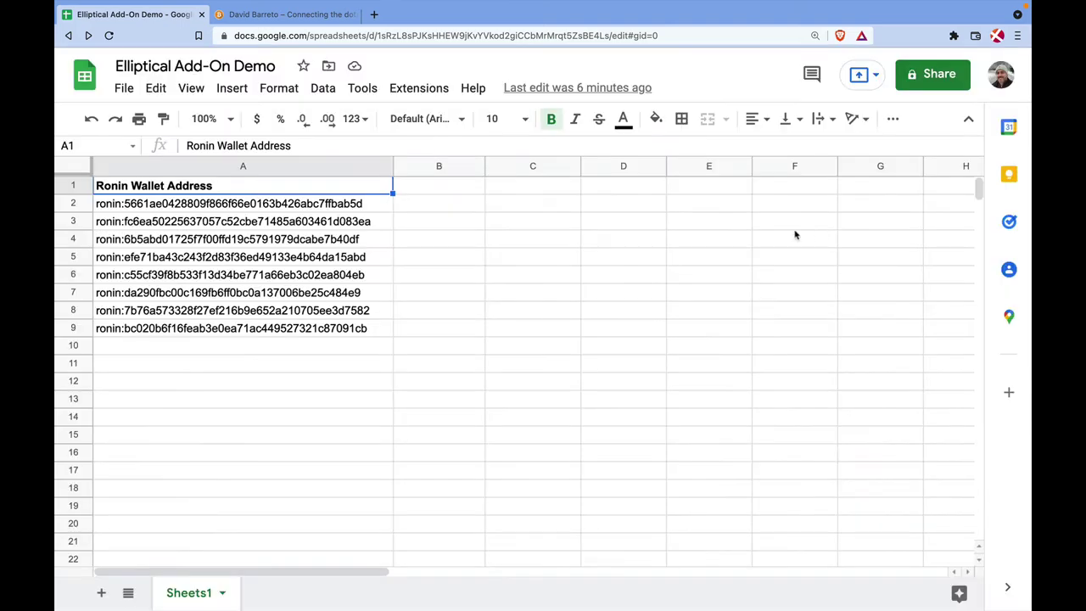
Select cell B2 and review the custom function names in Elliptical's Start Here message again.
{"action": "left_click", "coordinate": [441, 201]}
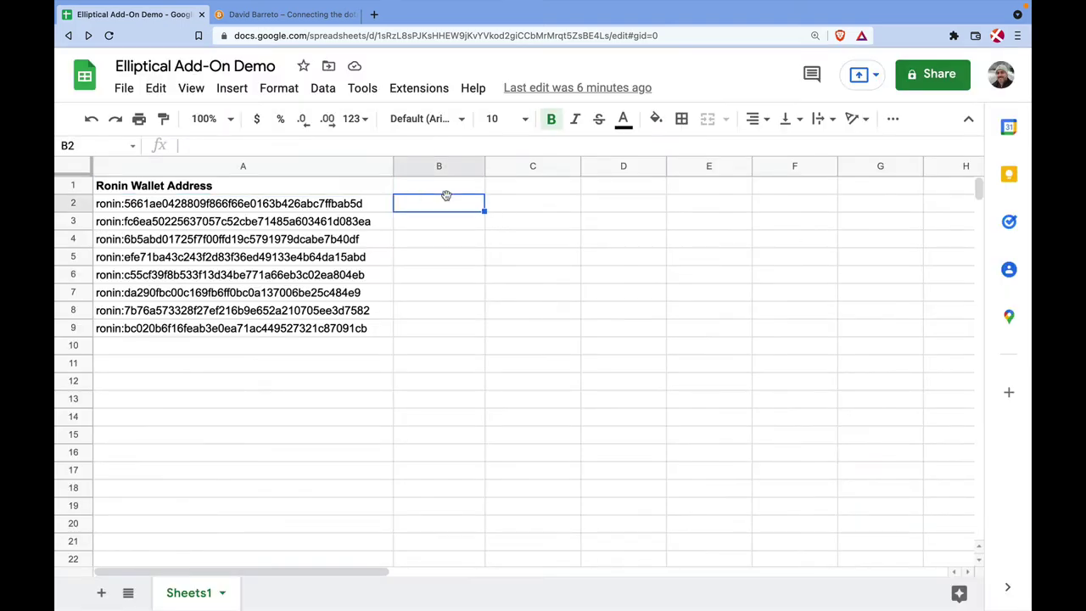
{"action": "left_click", "coordinate": [472, 88]}
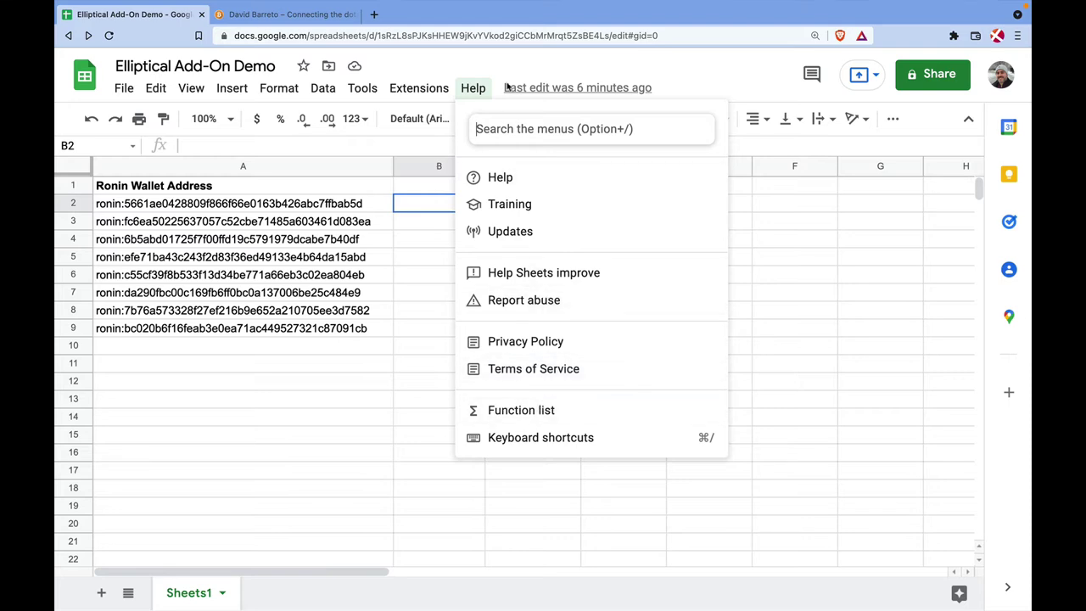
{"action": "mouse_move", "coordinate": [420, 88]}
{"action": "mouse_move", "coordinate": [538, 255]}
{"action": "left_click", "coordinate": [714, 269]}
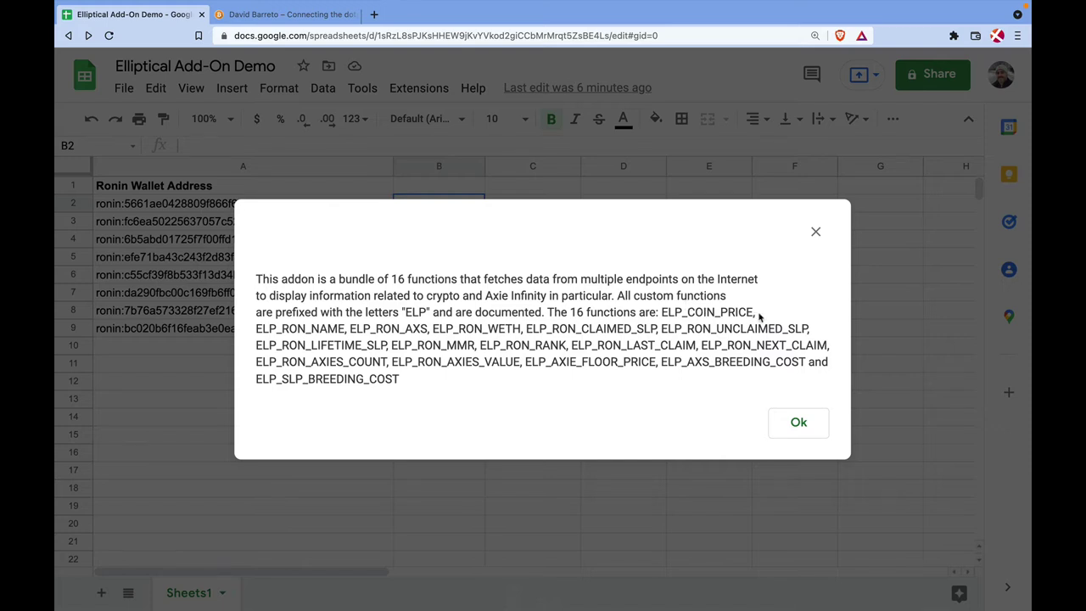
{"action": "left_click", "coordinate": [815, 232]}
Enter =ELP in cell B2 and look through the suggested custom functions and their descriptions.
{"action": "type", "text": "=ELP"}
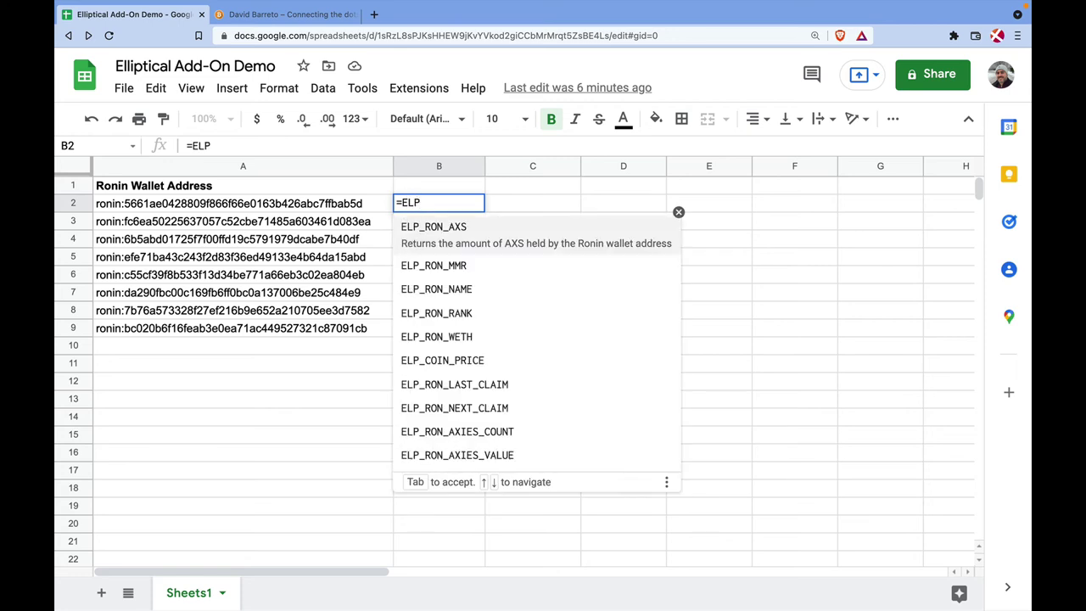
{"action": "key", "text": "Down"}
{"action": "key", "text": "Down"}
{"action": "key", "text": "Down"}
{"action": "key", "text": "Down"}
{"action": "key", "text": "Down"}
{"action": "key", "text": "Down"}
{"action": "key", "text": "Down"}
{"action": "key", "text": "Down"}
{"action": "key", "text": "Down"}
{"action": "key", "text": "Down"}
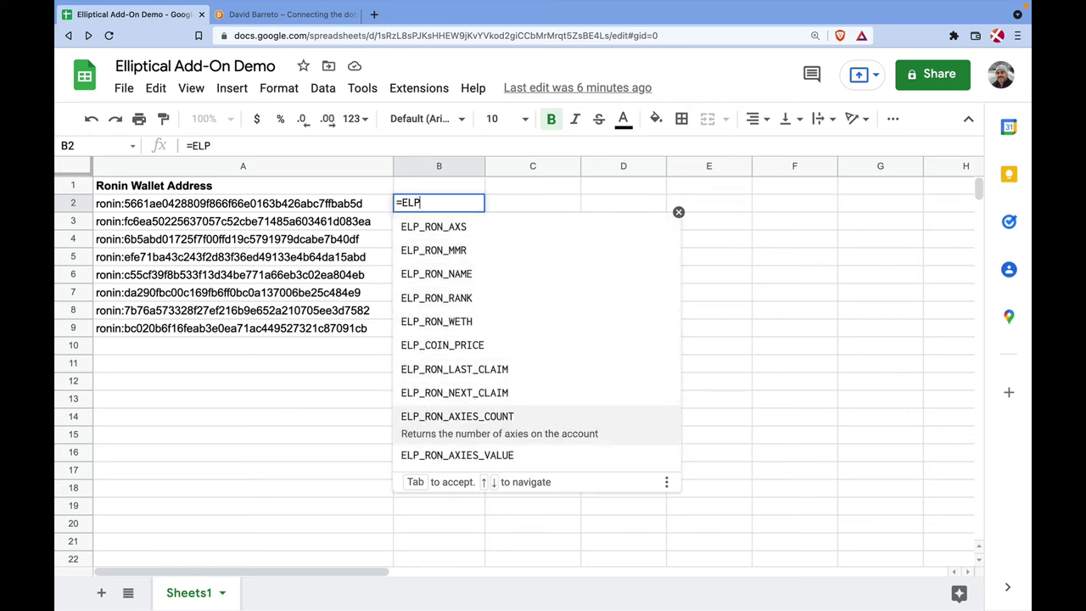
{"action": "key", "text": "Down"}
{"action": "key", "text": "Down"}
{"action": "key", "text": "Up"}
{"action": "key", "text": "Up"}
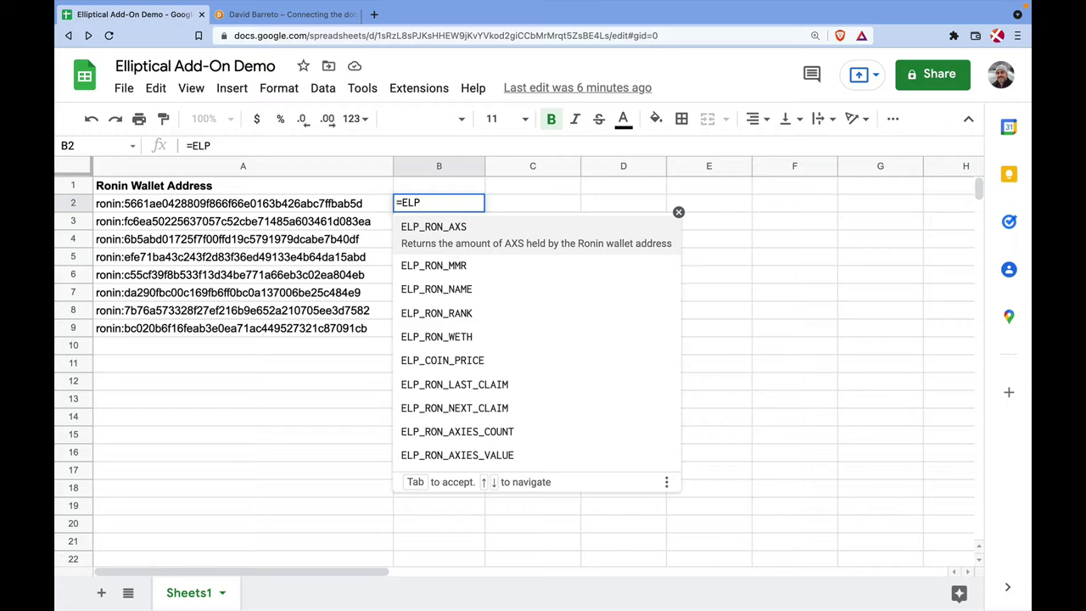
{"action": "key", "text": "Down"}
{"action": "key", "text": "Down"}
{"action": "key", "text": "Down"}
{"action": "key", "text": "Down"}
{"action": "key", "text": "Down"}
{"action": "key", "text": "Down"}
{"action": "key", "text": "Down"}
{"action": "key", "text": "Down"}
{"action": "key", "text": "Down"}
{"action": "key", "text": "Down"}
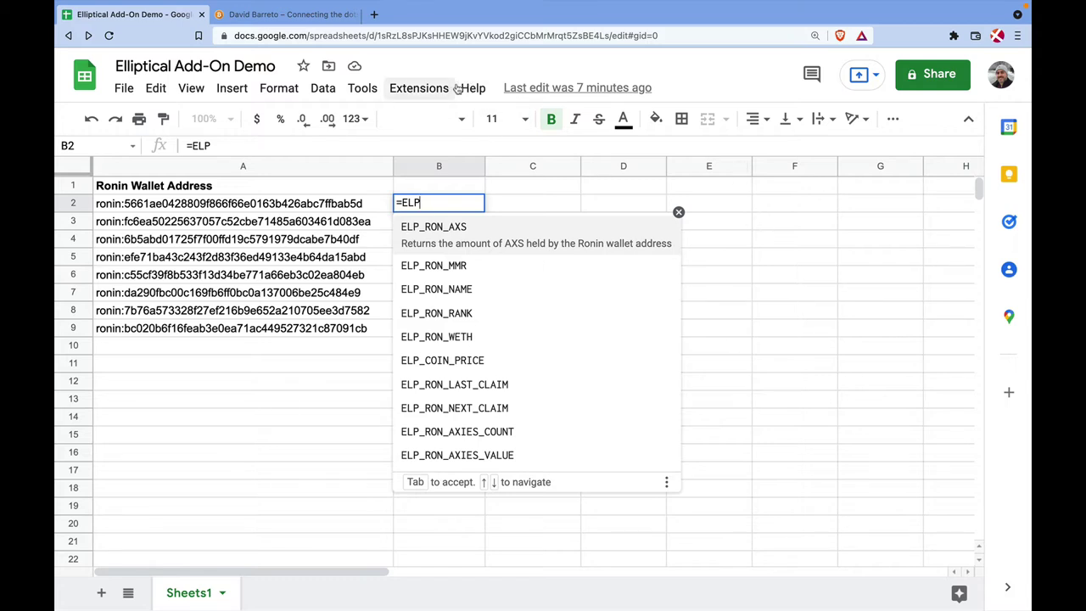
Switch to the add-on developer's website, open its Addon page, enlarge it to 125%, and examine the functions listed under Aggregators.
{"action": "left_click", "coordinate": [414, 88]}
{"action": "mouse_move", "coordinate": [458, 255]}
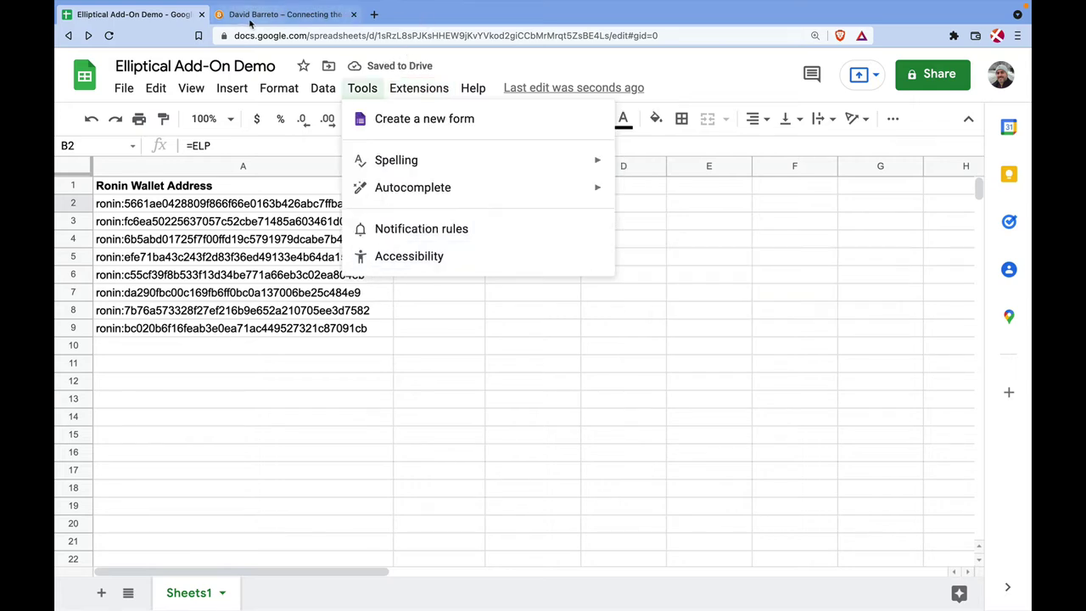
{"action": "left_click", "coordinate": [275, 17]}
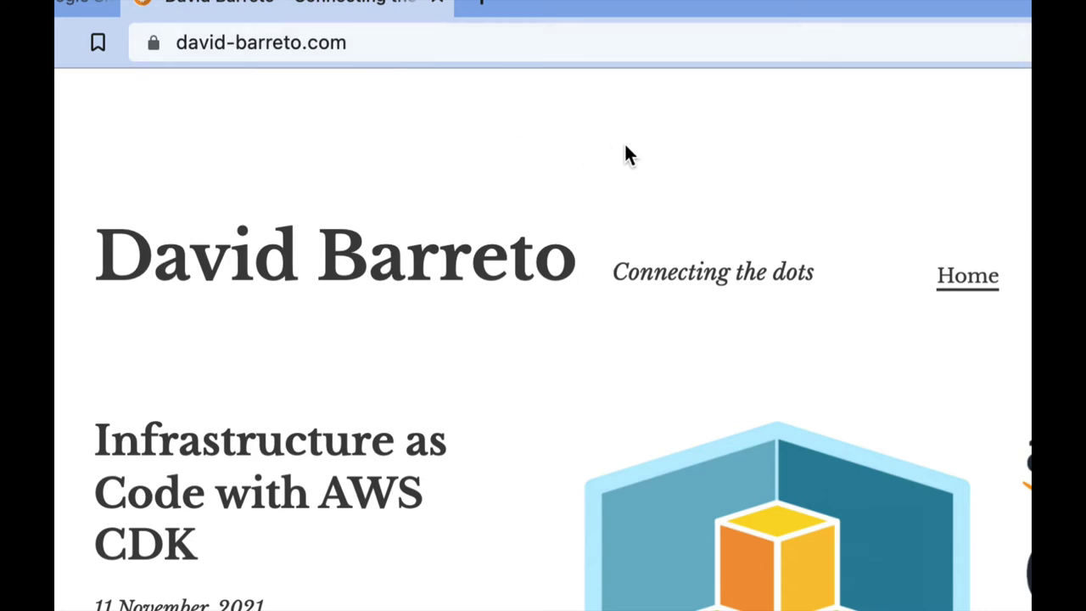
{"action": "left_click", "coordinate": [881, 146]}
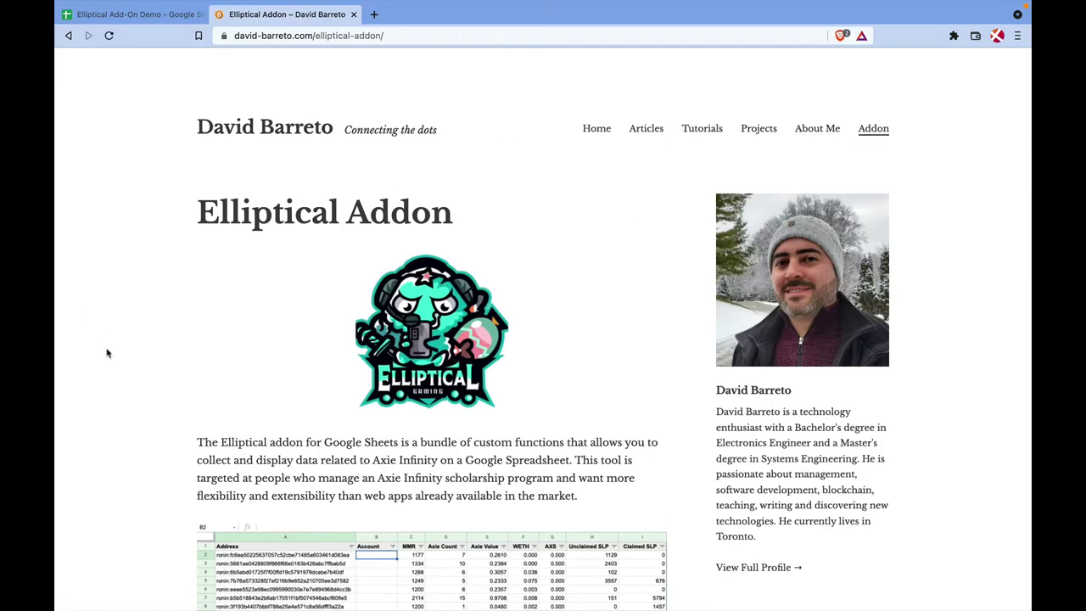
{"action": "key", "text": "super+equal"}
{"action": "scroll", "coordinate": [107, 353], "scroll_direction": "down", "scroll_amount": 10}
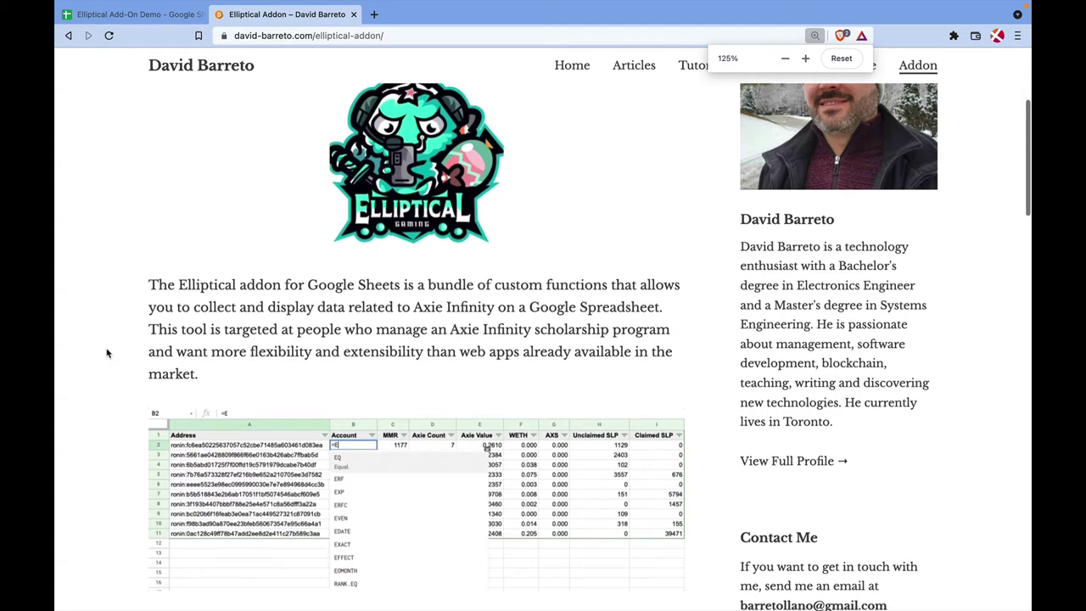
{"action": "scroll", "coordinate": [107, 353], "scroll_direction": "down", "scroll_amount": 5}
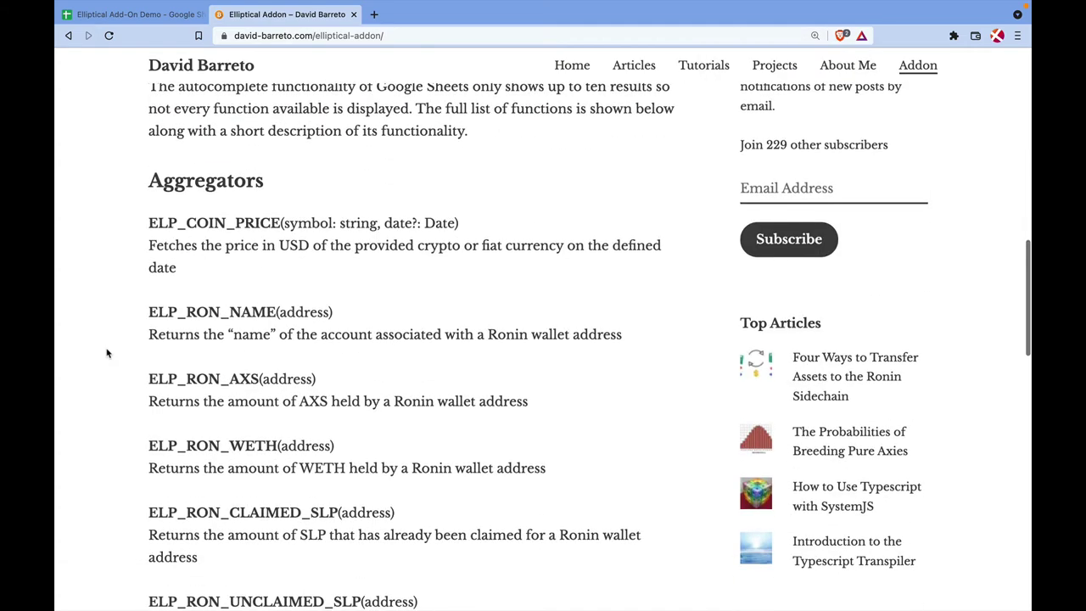
{"action": "scroll", "coordinate": [107, 353], "scroll_direction": "down", "scroll_amount": 1}
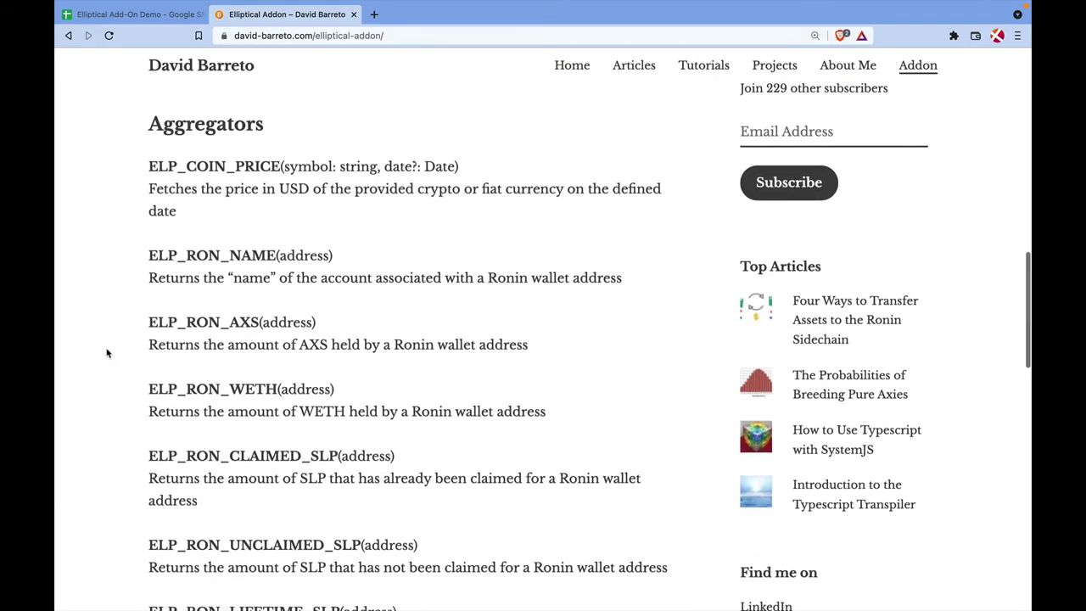
Review the remaining functions on the Addon page, open its Privacy Policy, and examine the diagram of domains the add-on contacts.
{"action": "scroll", "coordinate": [107, 353], "scroll_direction": "down", "scroll_amount": 15}
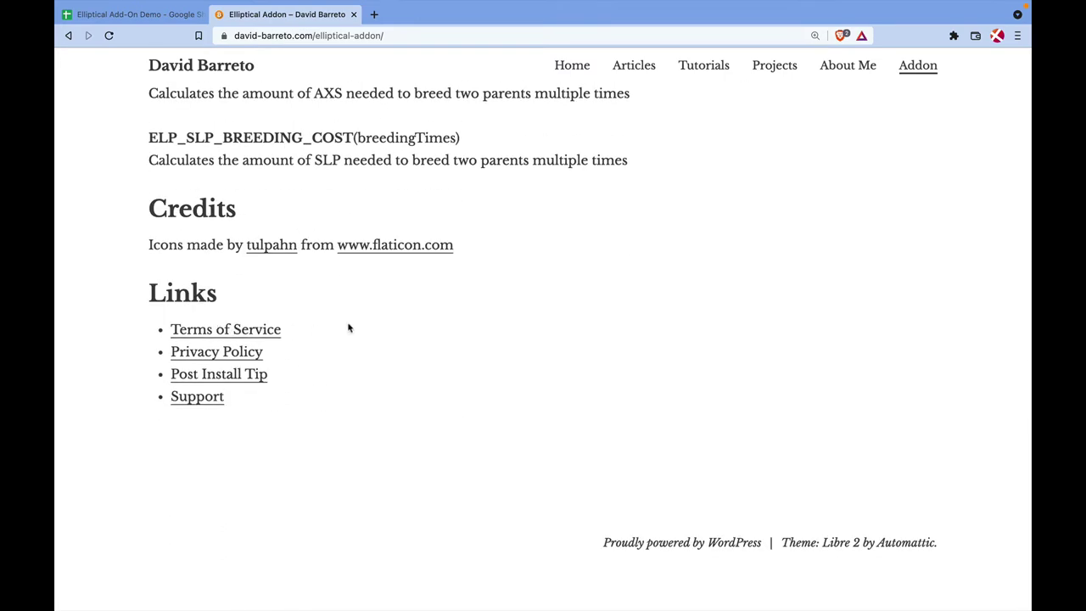
{"action": "left_click", "coordinate": [227, 359]}
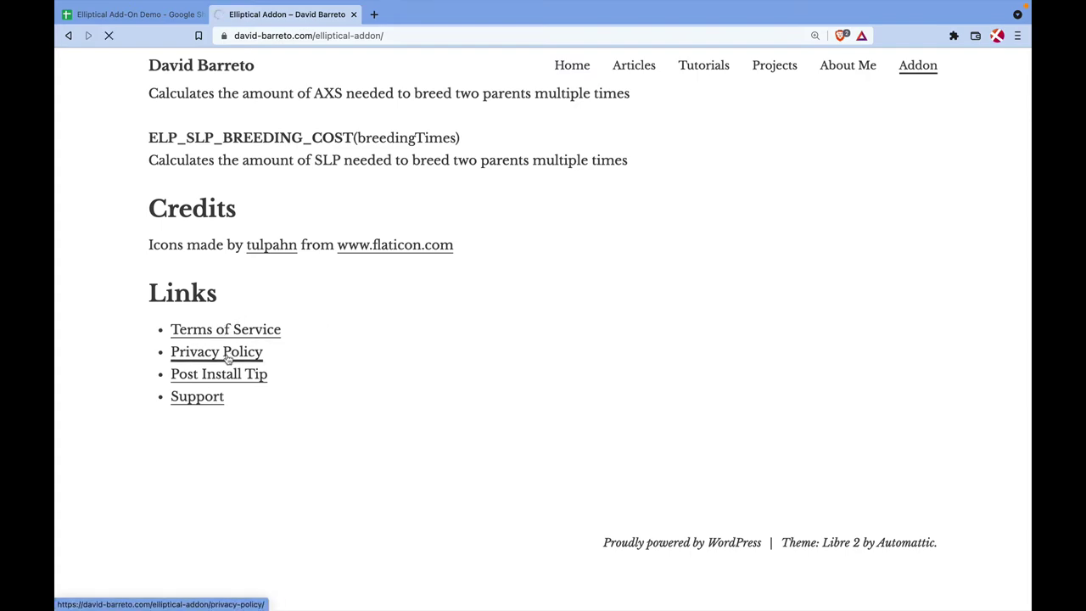
{"action": "scroll", "coordinate": [217, 327], "scroll_direction": "down", "scroll_amount": 4}
{"action": "scroll", "coordinate": [217, 327], "scroll_direction": "down", "scroll_amount": 2}
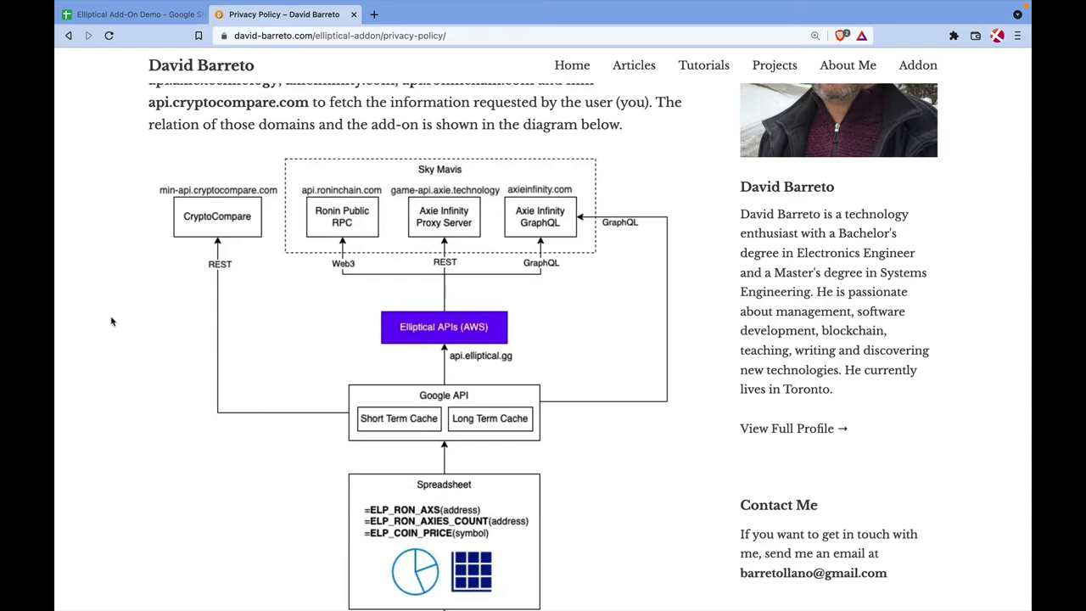
{"action": "scroll", "coordinate": [112, 320], "scroll_direction": "down", "scroll_amount": 12}
{"action": "scroll", "coordinate": [112, 320], "scroll_direction": "up", "scroll_amount": 7}
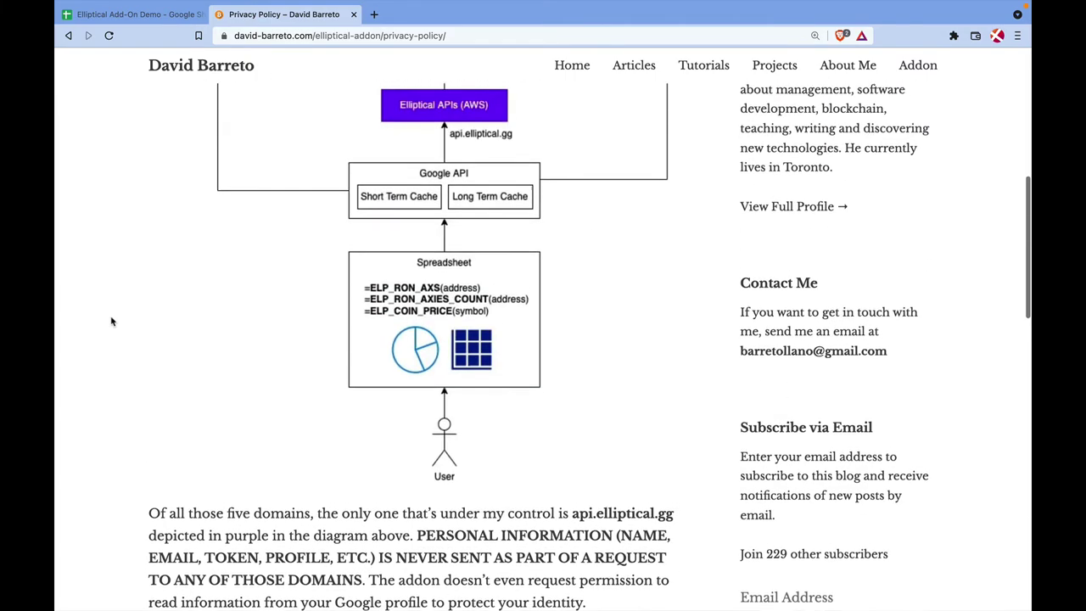
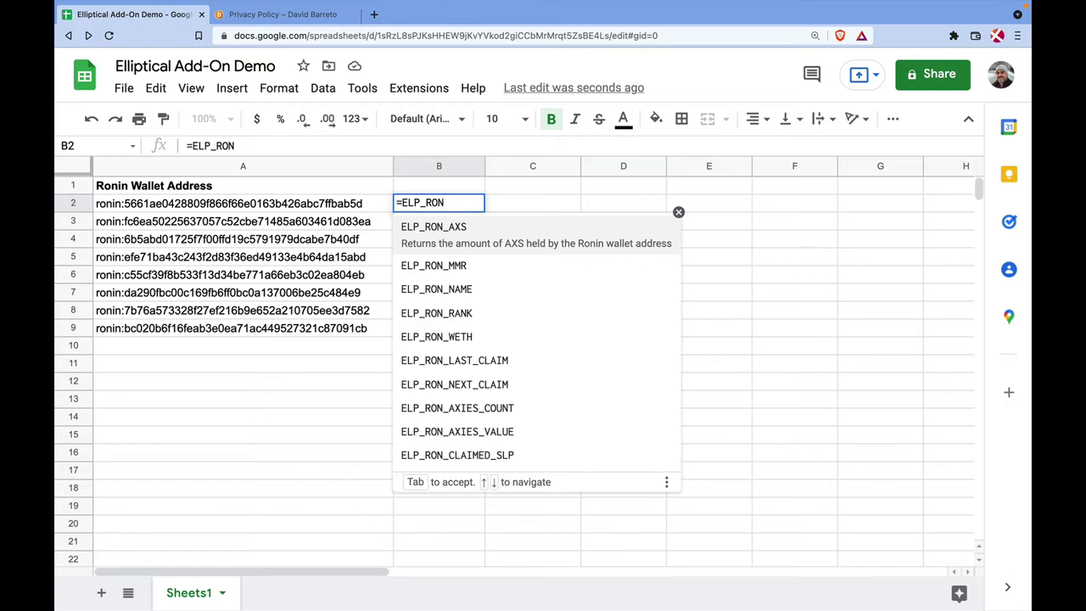
Enter =ELP_RON_NAME(A2) in cell B2, reading the function's help on the way, and remove the bold from that cell.
{"action": "key", "text": "Down"}
{"action": "key", "text": "Down"}
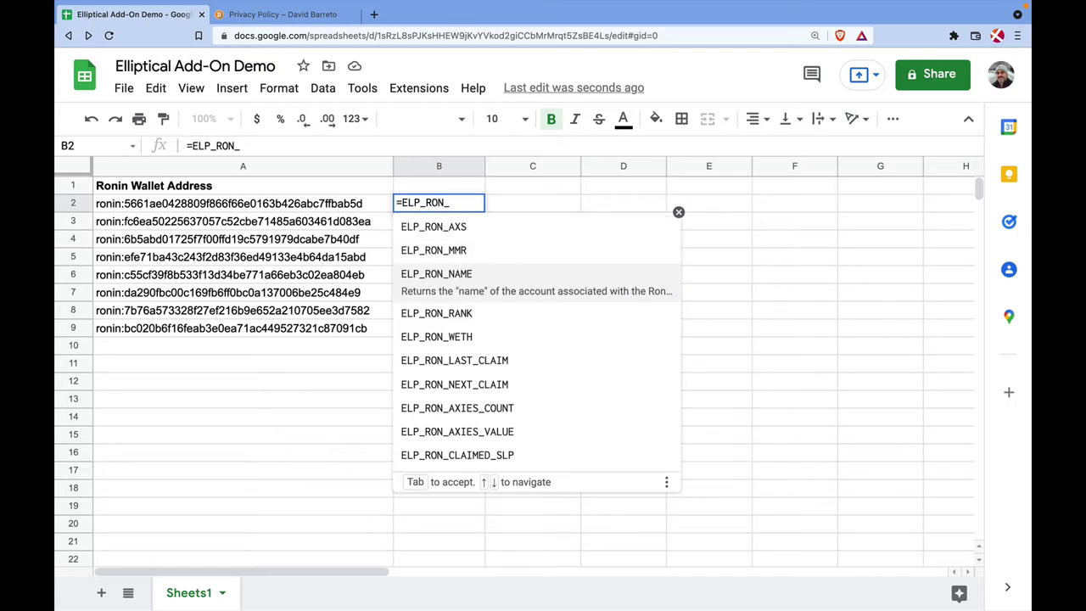
{"action": "key", "text": "Tab"}
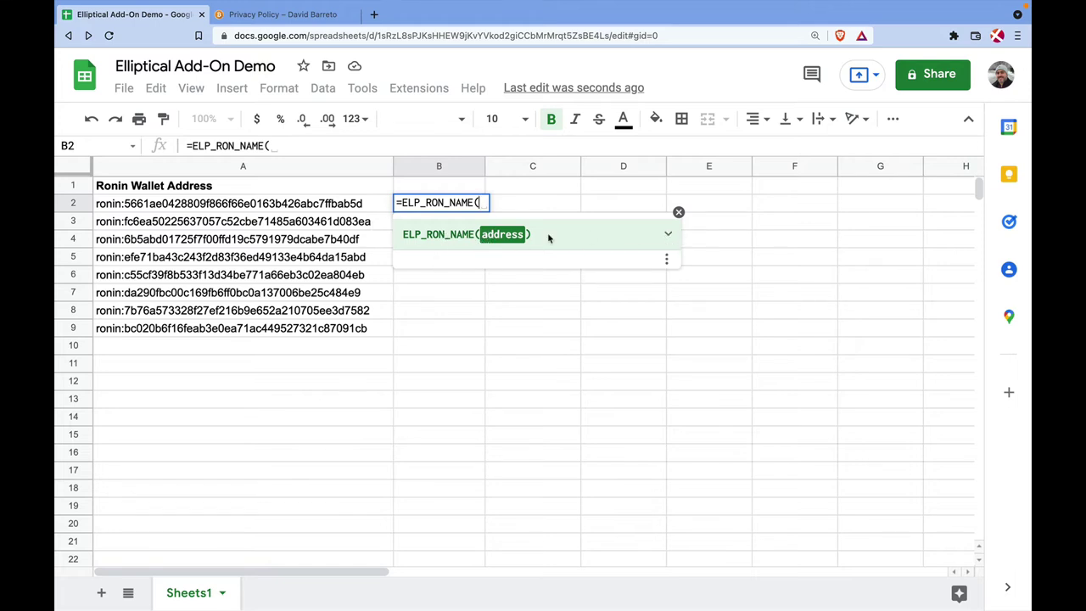
{"action": "left_click", "coordinate": [668, 234]}
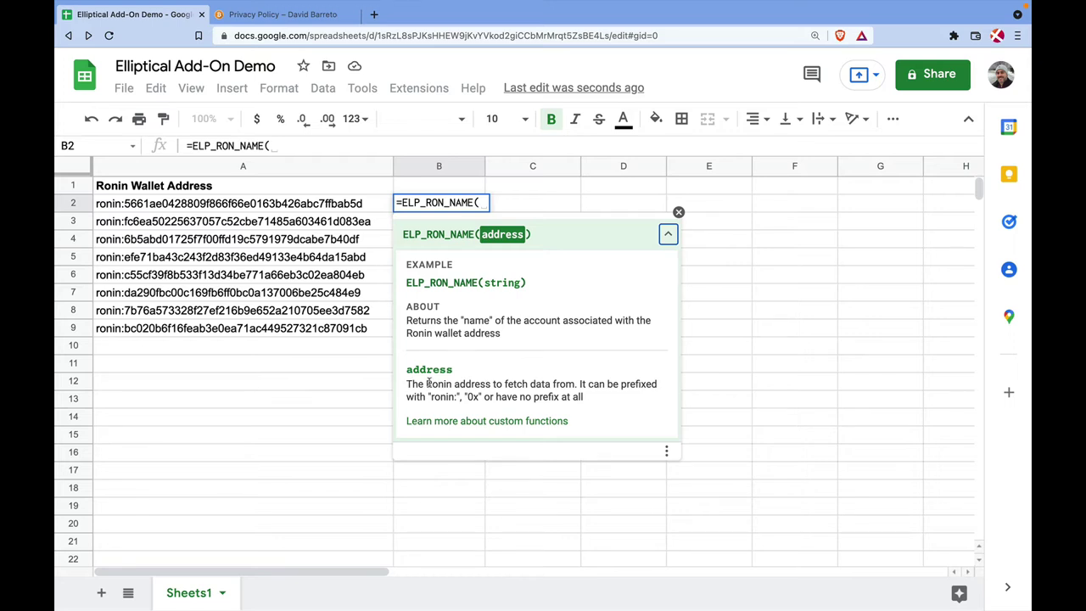
{"action": "left_click", "coordinate": [233, 205]}
{"action": "key", "text": "Return"}
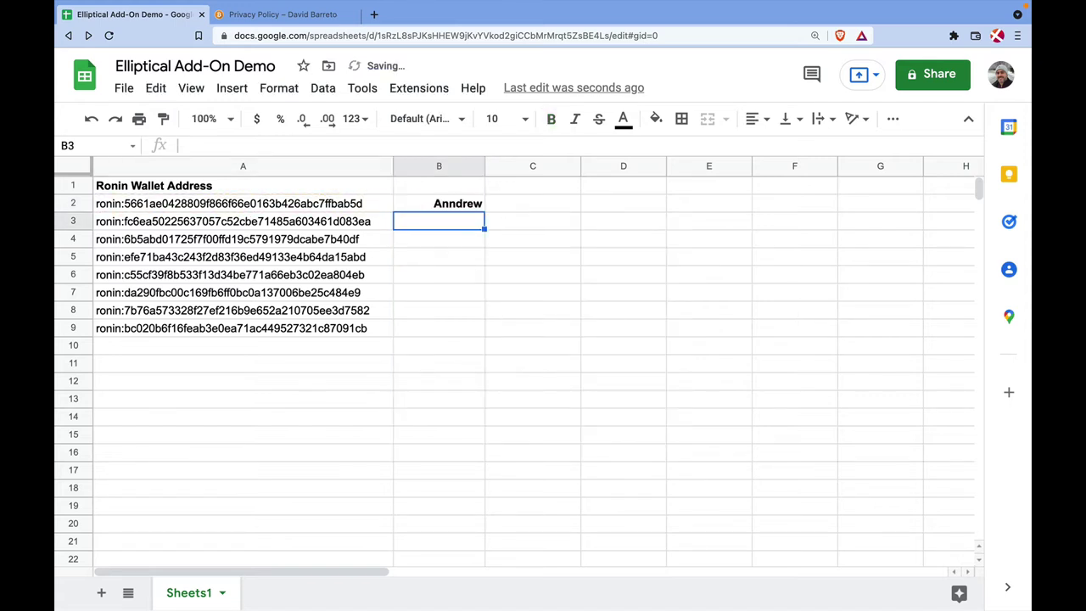
{"action": "key", "text": "Up"}
{"action": "key", "text": "Up"}
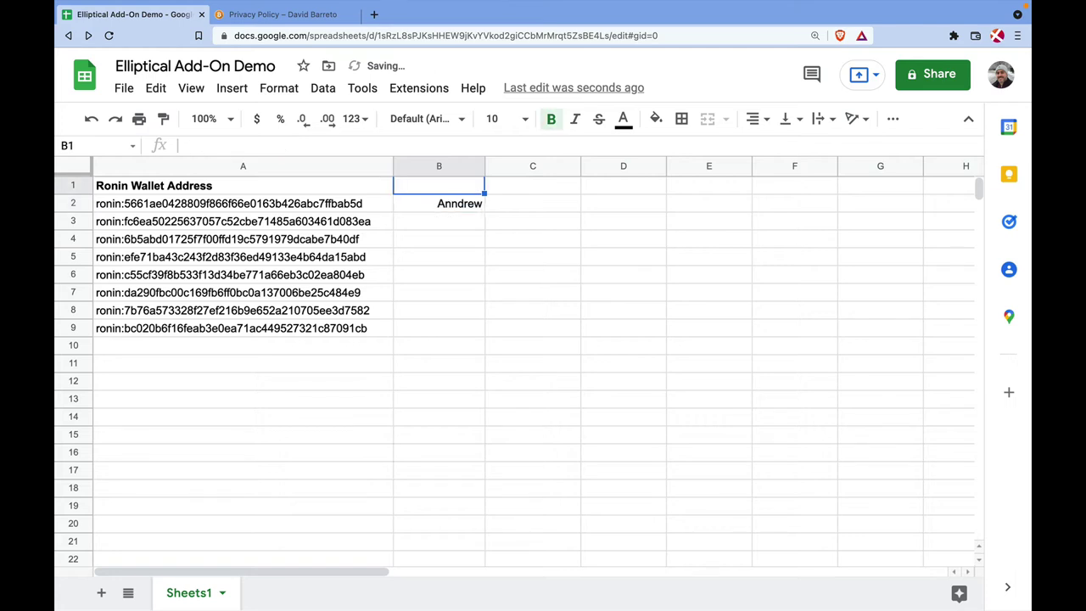
{"action": "key", "text": "Down"}
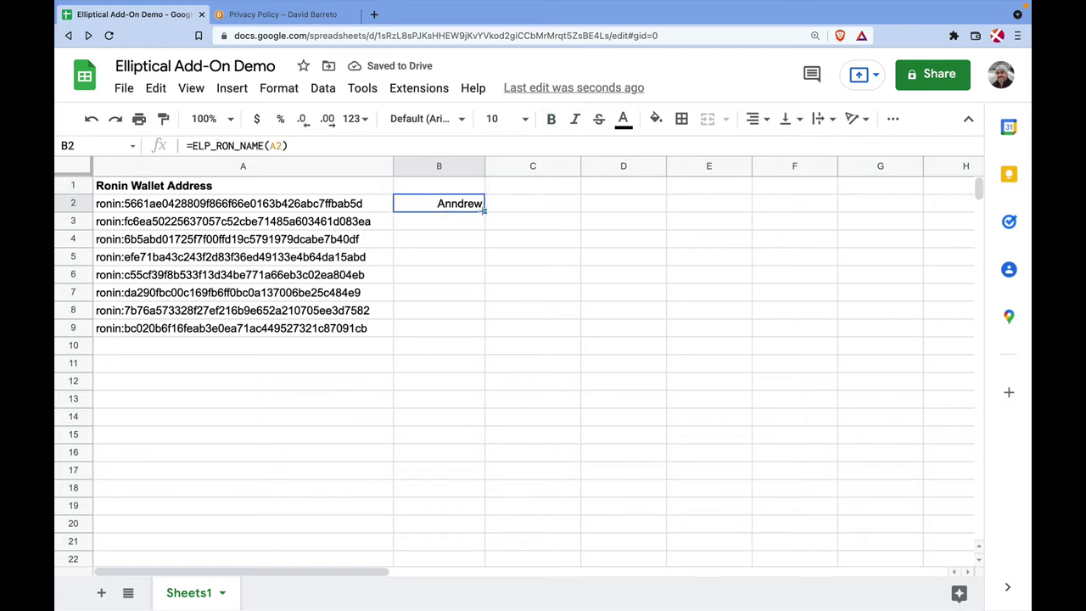
Enter the header Account name in cell B1.
{"action": "left_click", "coordinate": [450, 184]}
{"action": "type", "text": "Aco"}
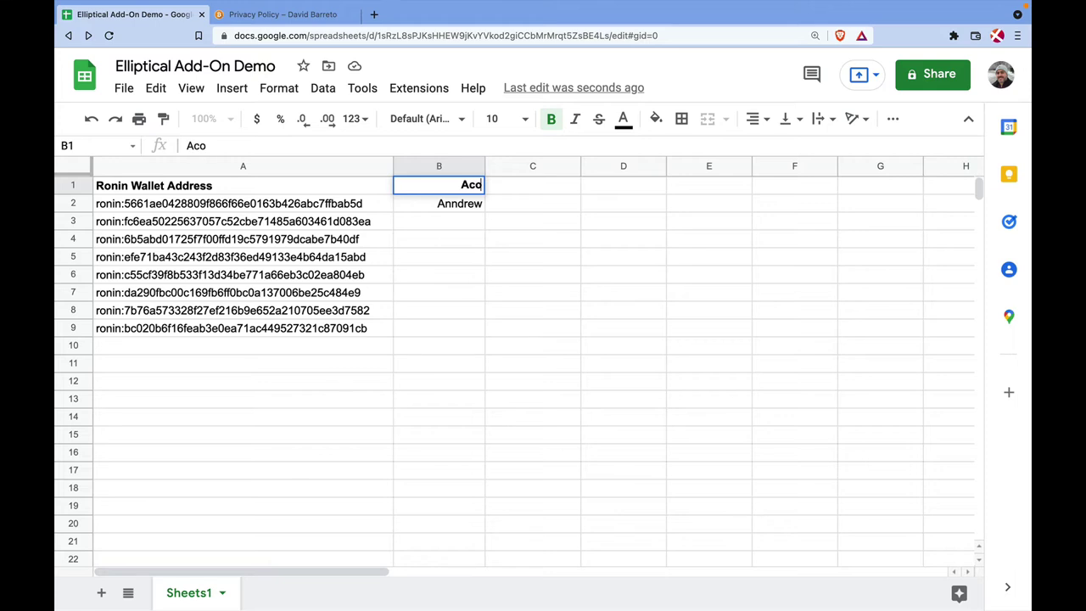
{"action": "type", "text": "ount name"}
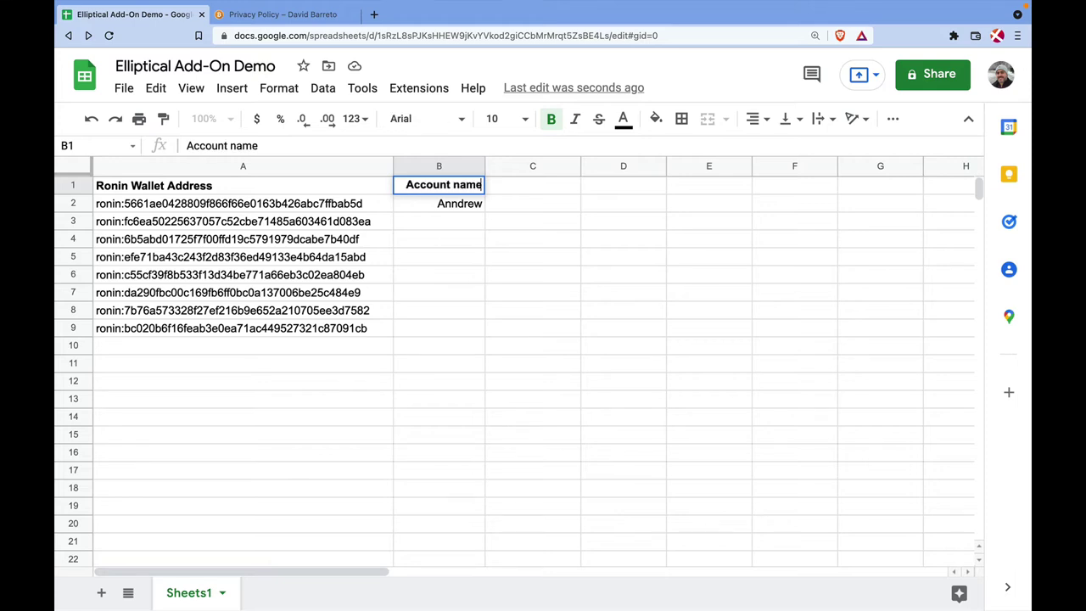
{"action": "key", "text": "BackSpace"}
{"action": "key", "text": "BackSpace"}
{"action": "key", "text": "BackSpace"}
{"action": "key", "text": "BackSpace"}
{"action": "key", "text": "BackSpace"}
{"action": "type", "text": "name"}
{"action": "key", "text": "Return"}
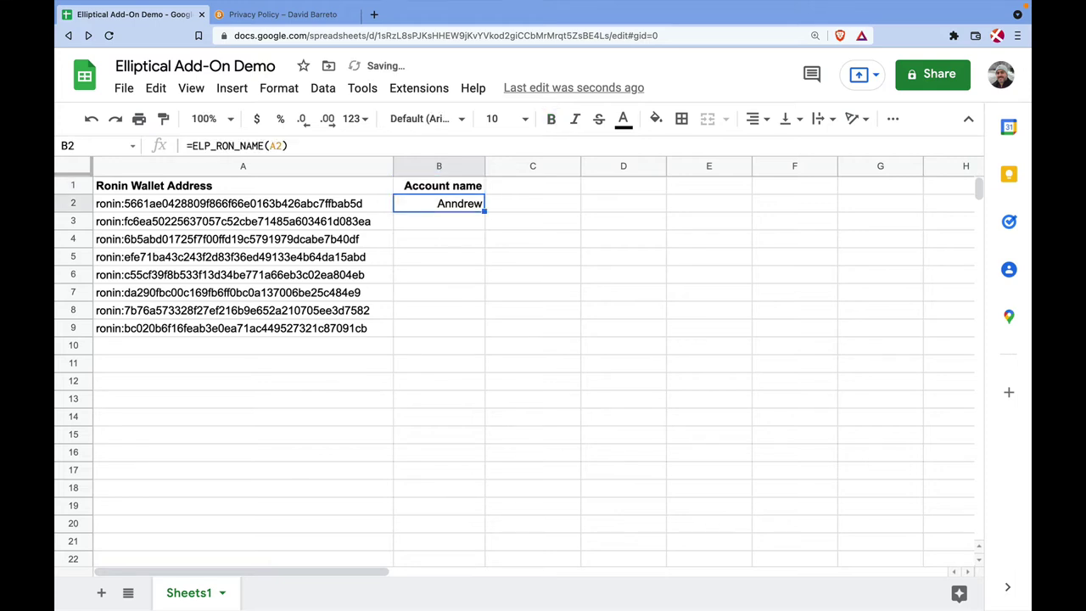
Correct the capitalization of the header in cell B1 to Account Name.
{"action": "left_click", "coordinate": [473, 186]}
{"action": "left_click", "coordinate": [236, 145]}
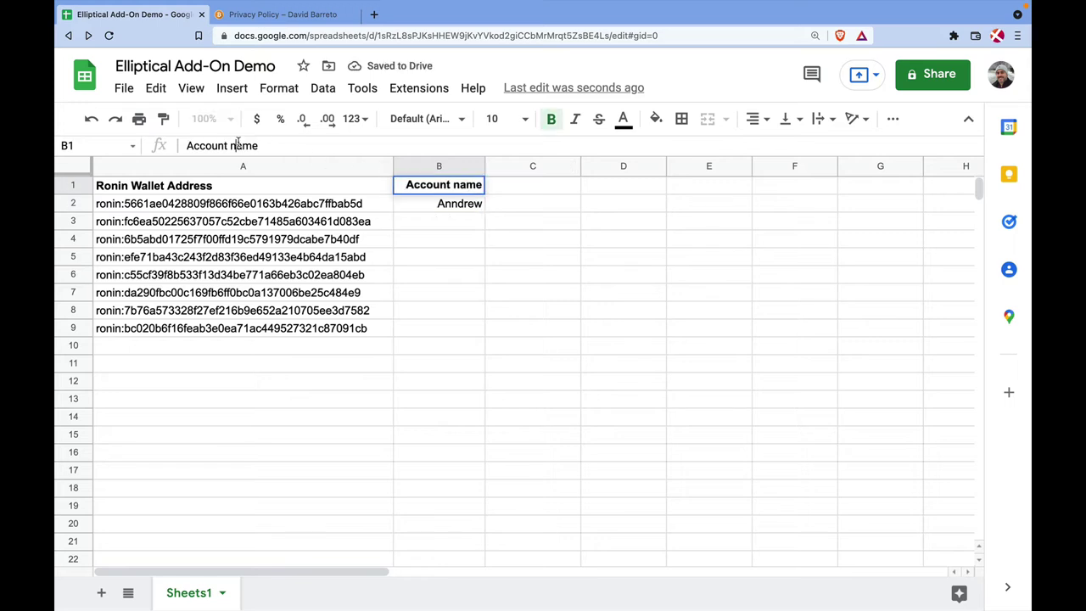
{"action": "key", "text": "BackSpace"}
{"action": "type", "text": "N"}
{"action": "key", "text": "Return"}
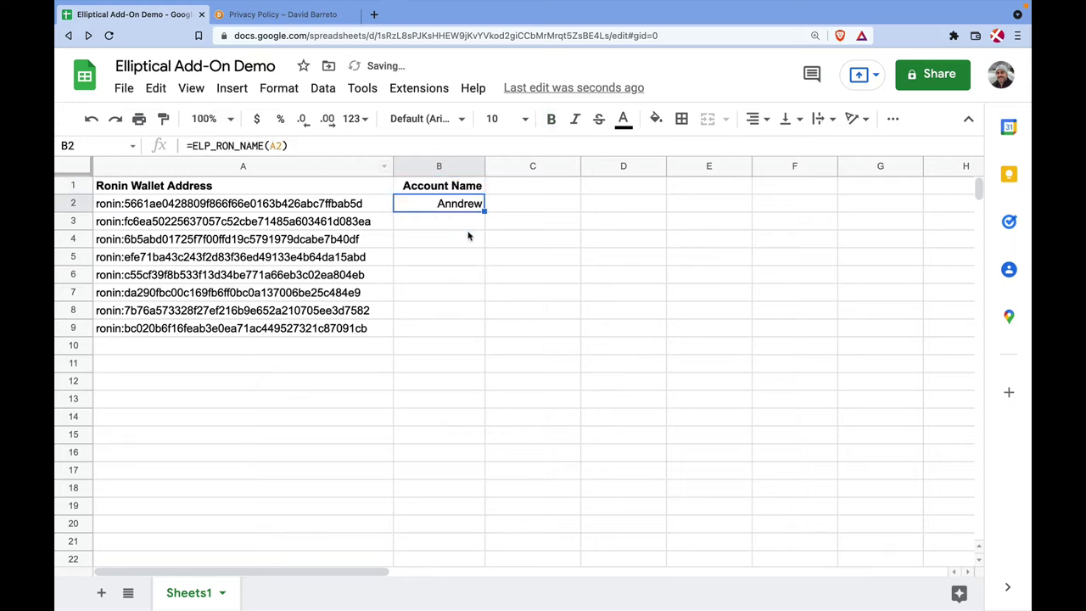
Fill the account name formula from B2 down to B9 and widen column B to fit the names.
{"action": "left_click_drag", "start_coordinate": [481, 212], "coordinate": [465, 332]}
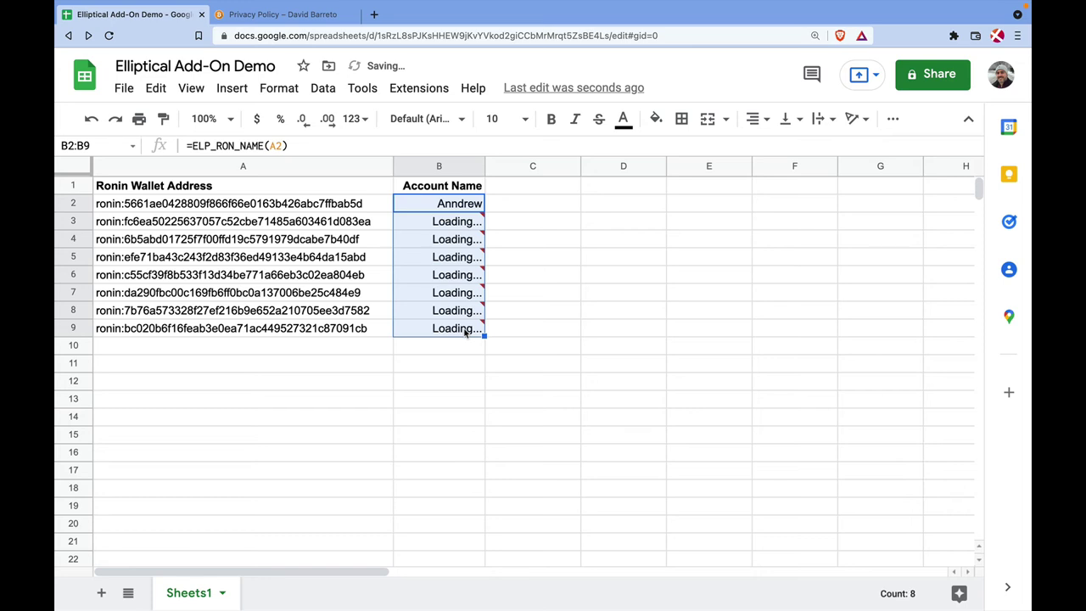
{"action": "left_click", "coordinate": [501, 336]}
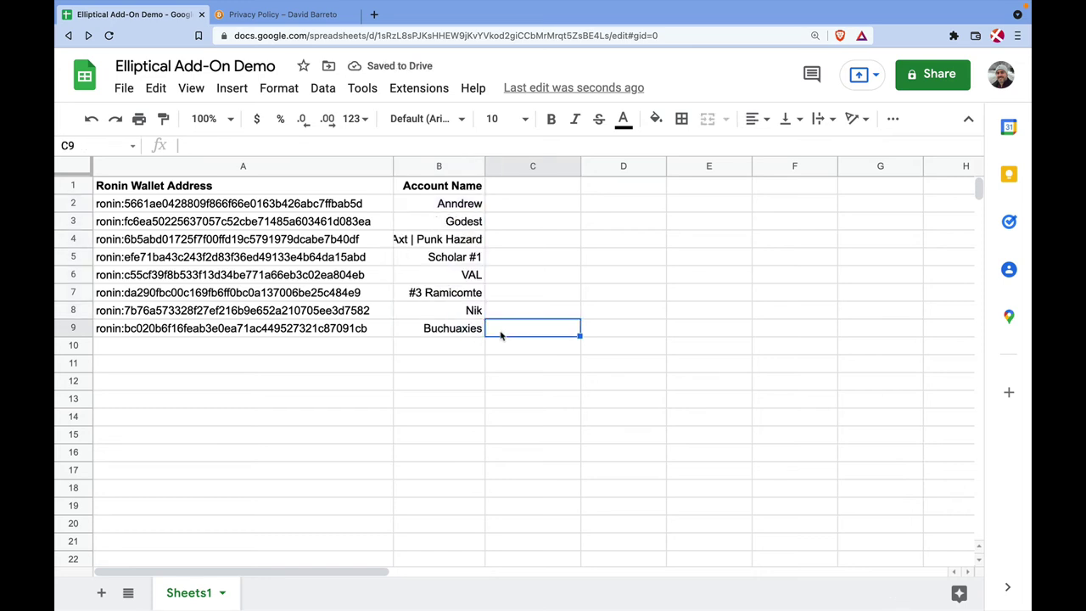
{"action": "left_click_drag", "start_coordinate": [485, 166], "coordinate": [512, 166]}
Enter the header MMR in cell C1.
{"action": "left_click", "coordinate": [562, 186]}
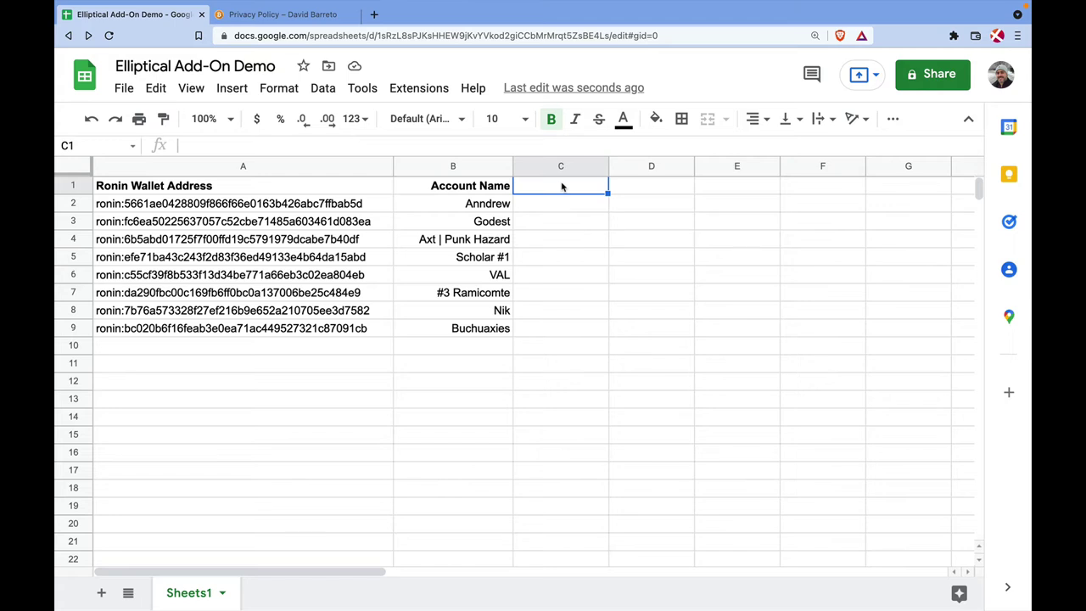
{"action": "type", "text": "MMR"}
{"action": "key", "text": "Return"}
Enter =ELP_RON_MMR(A2) in cell C2 to fetch the MMR for the first wallet address.
{"action": "type", "text": "=ELP"}
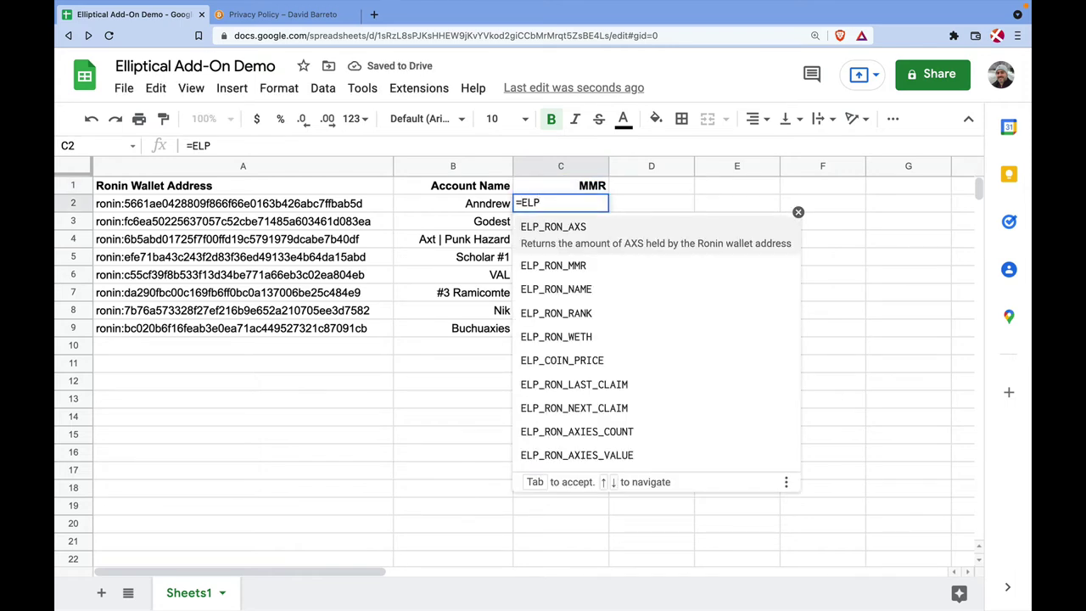
{"action": "key", "text": "Down"}
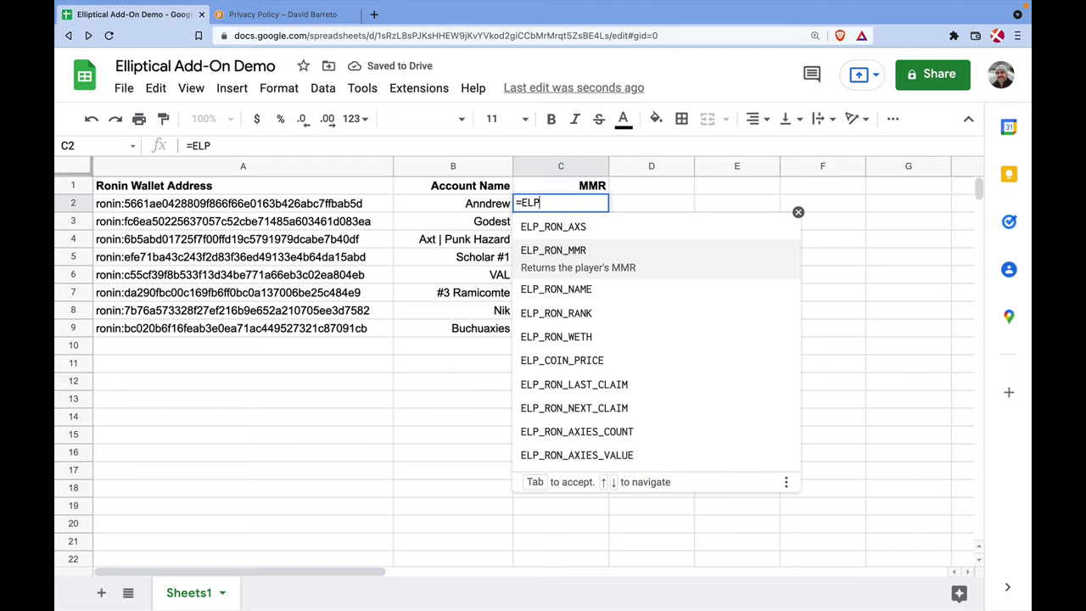
{"action": "key", "text": "Tab"}
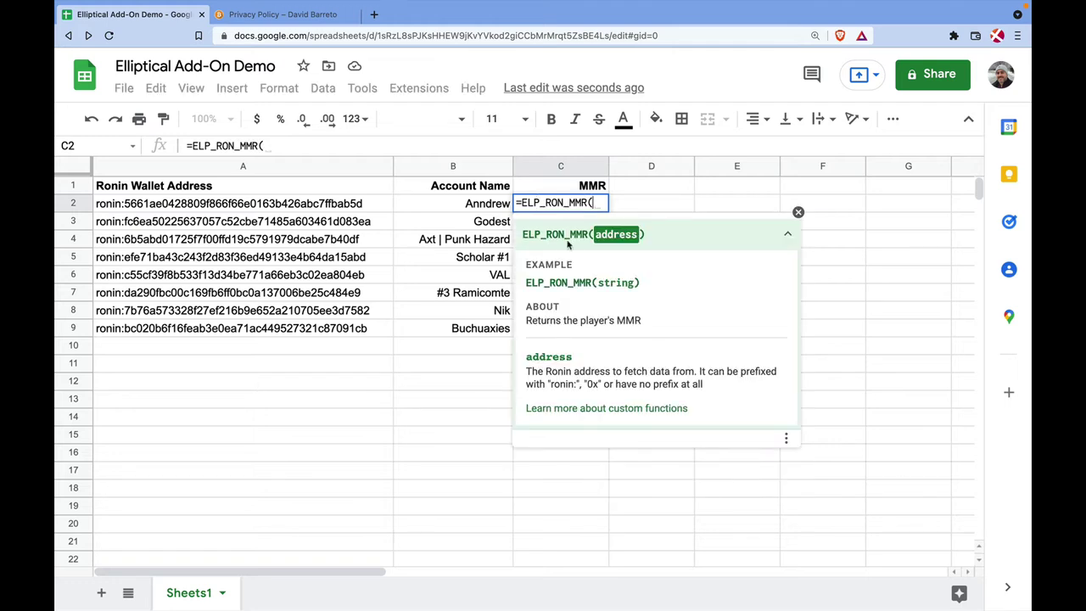
{"action": "left_click", "coordinate": [245, 210]}
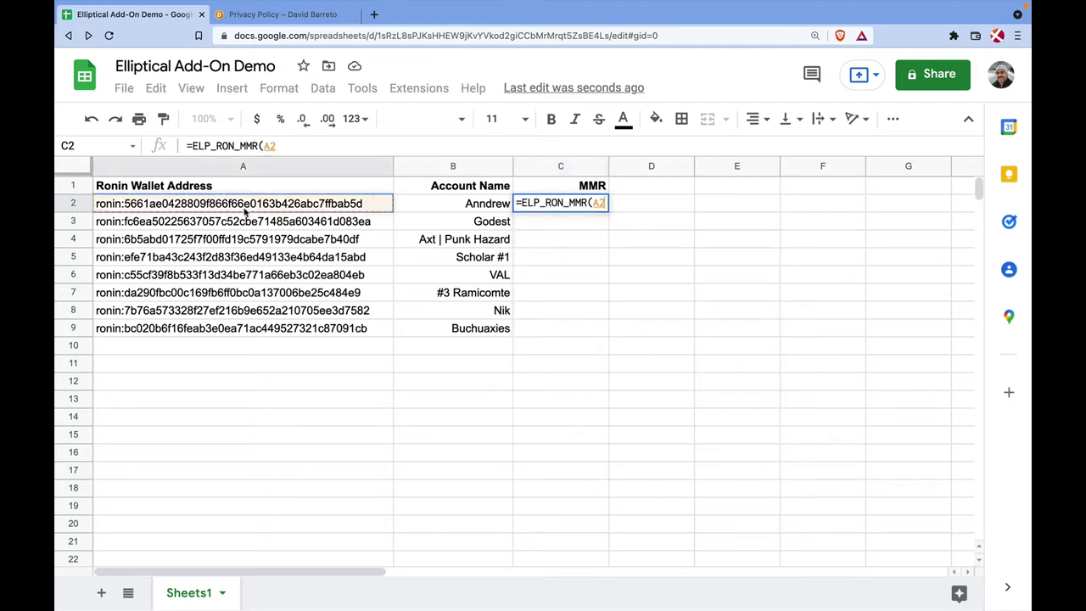
{"action": "type", "text": ")"}
{"action": "key", "text": "Return"}
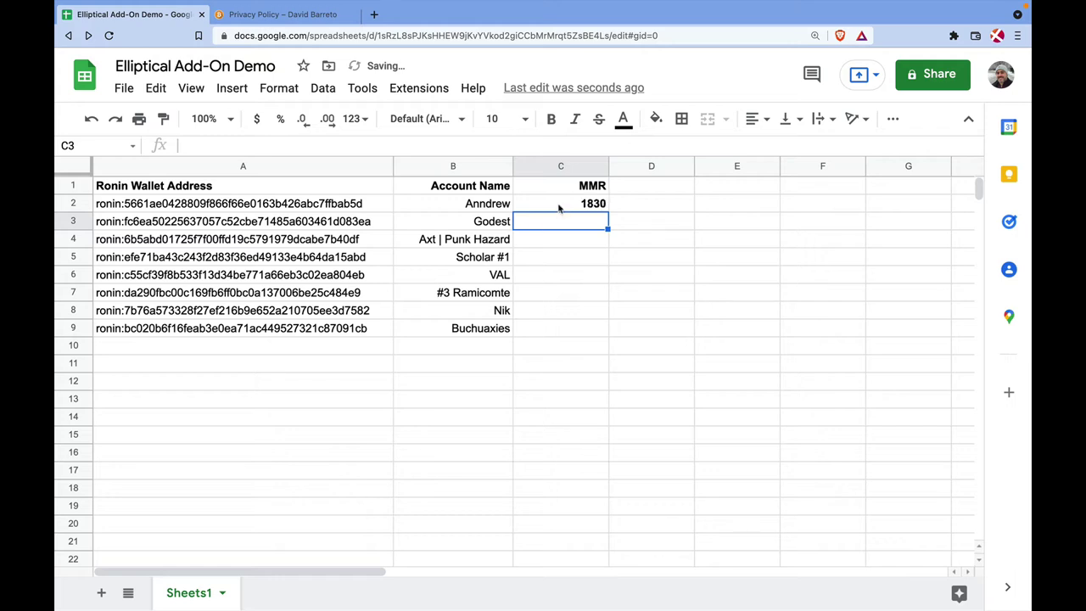
Remove the bold from C2:C9 and fill the MMR formula from C2 down to C9.
{"action": "left_click_drag", "start_coordinate": [559, 208], "coordinate": [563, 332]}
{"action": "key", "text": "ctrl+b"}
{"action": "left_click", "coordinate": [651, 292]}
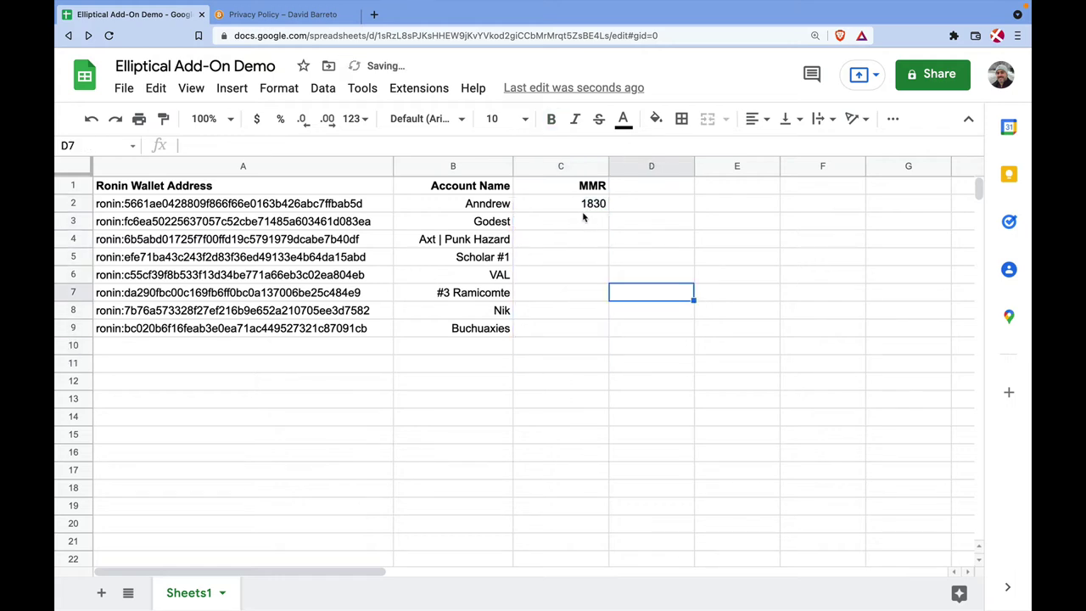
{"action": "left_click", "coordinate": [586, 208]}
{"action": "left_click_drag", "start_coordinate": [608, 212], "coordinate": [599, 327]}
{"action": "left_click", "coordinate": [662, 319]}
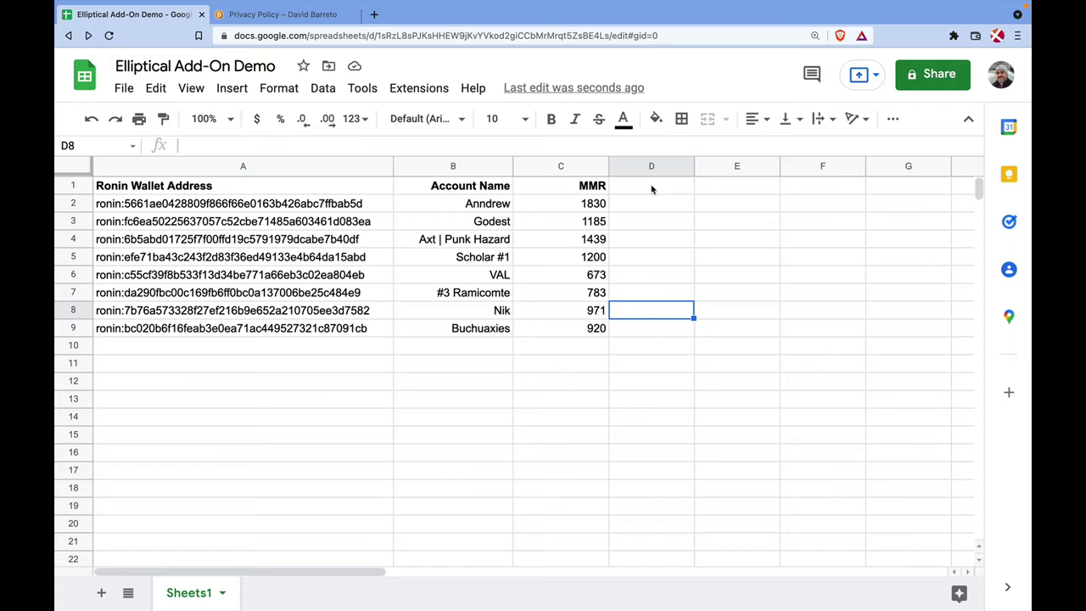
Enter the headers Unclaimed SLP in cell D1 and Claimed SLP in cell E1.
{"action": "left_click", "coordinate": [652, 190]}
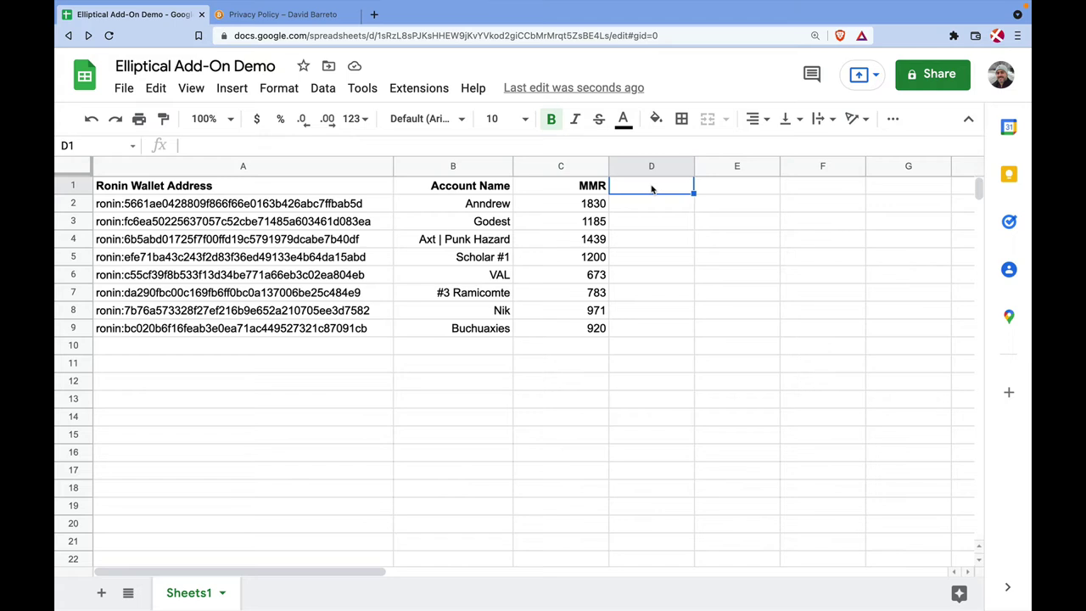
{"action": "type", "text": "="}
{"action": "key", "text": "BackSpace"}
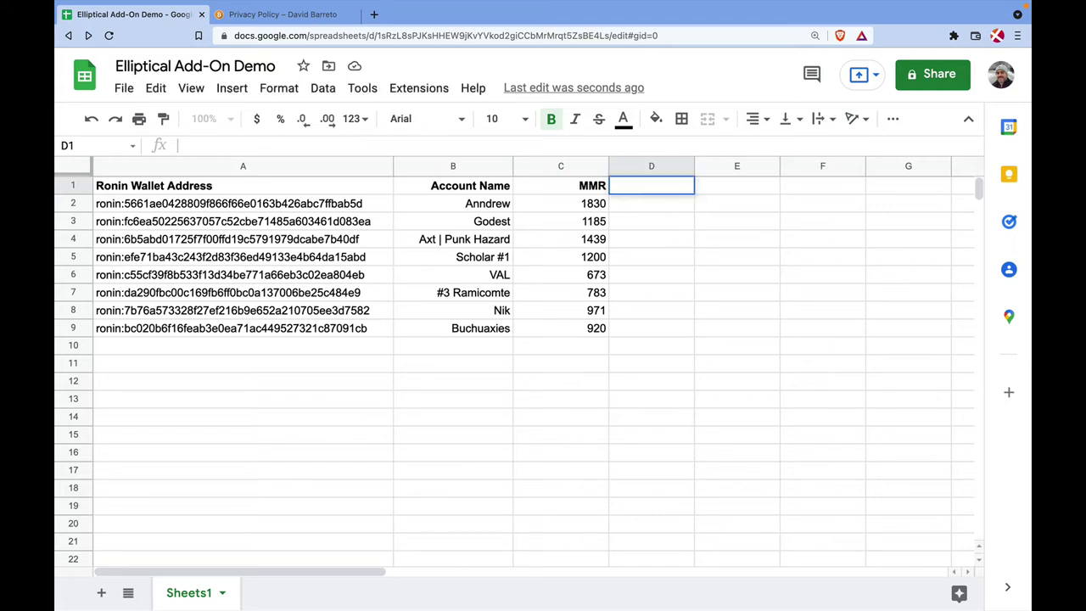
{"action": "type", "text": "Unclaimed SLP"}
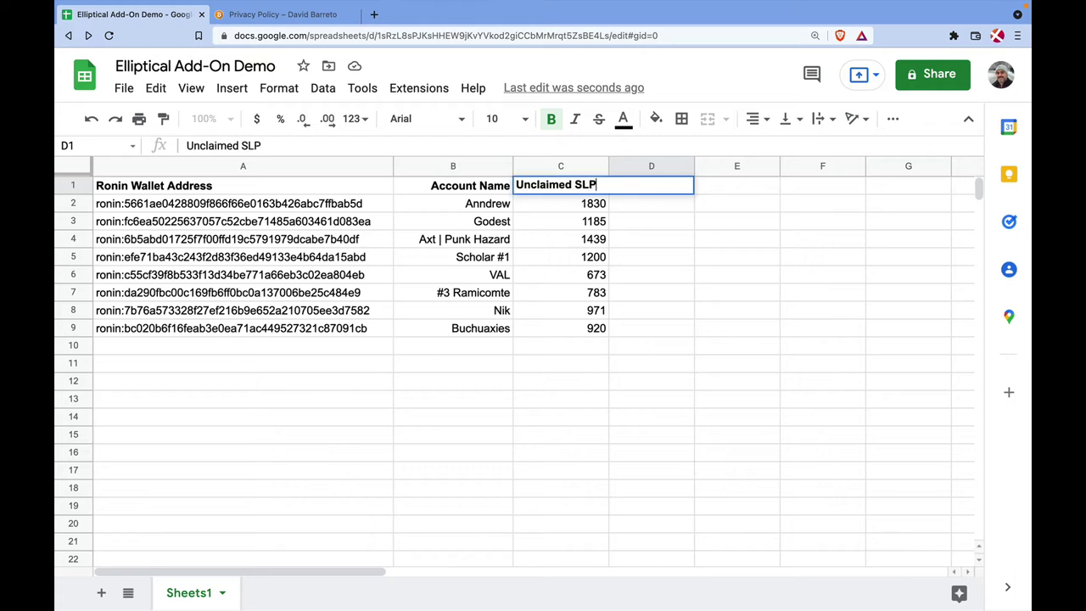
{"action": "key", "text": "Return"}
{"action": "left_click", "coordinate": [737, 185]}
{"action": "type", "text": "Claimed "}
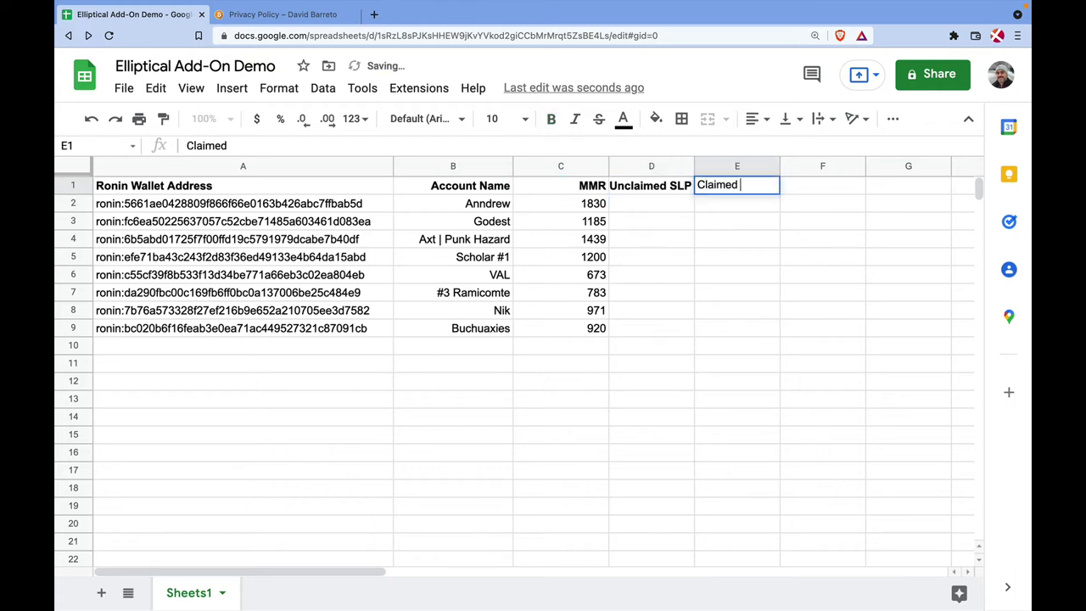
{"action": "type", "text": "SLP"}
{"action": "key", "text": "Return"}
Format the Claimed SLP header as bold and right-aligned like its neighbours, and widen column D around the Unclaimed SLP header.
{"action": "key", "text": "Up"}
{"action": "key", "text": "ctrl+b"}
{"action": "key", "text": "shift+Left"}
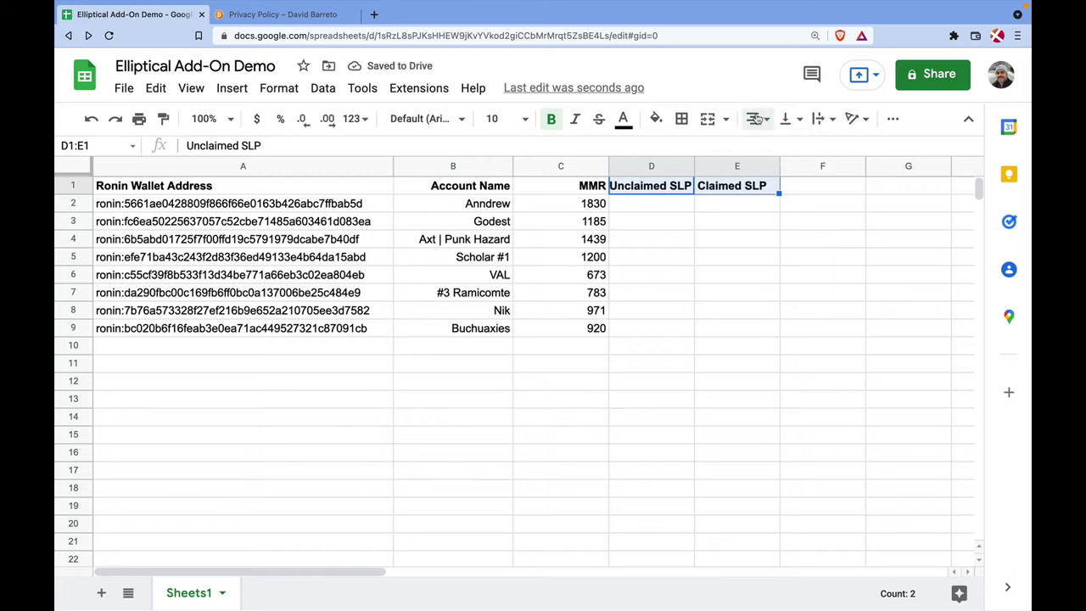
{"action": "left_click", "coordinate": [756, 119]}
{"action": "left_click", "coordinate": [796, 151]}
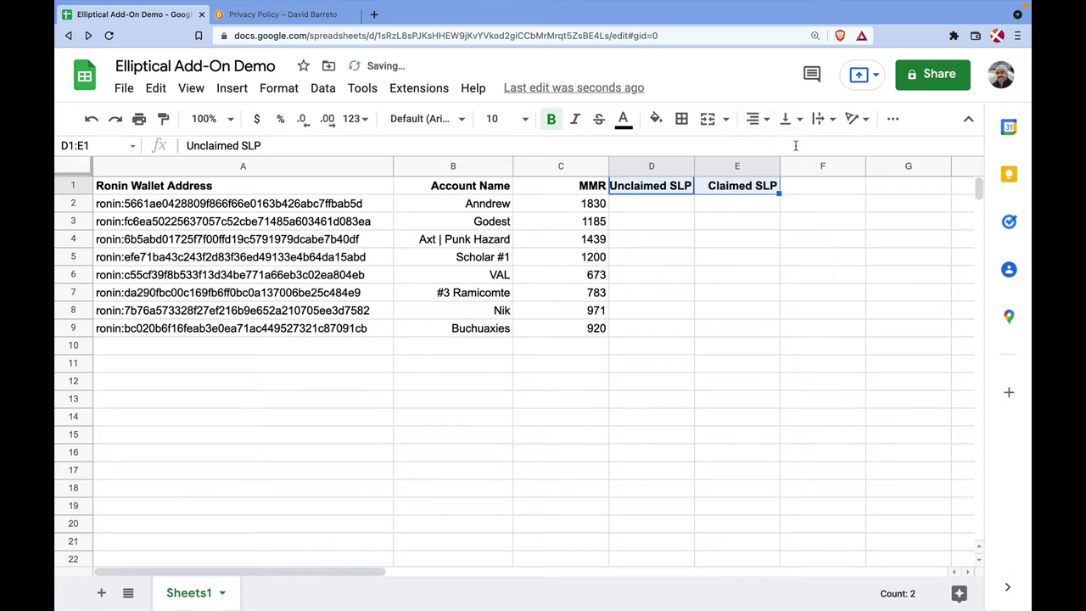
{"action": "left_click", "coordinate": [666, 205]}
{"action": "left_click_drag", "start_coordinate": [695, 166], "coordinate": [723, 165]}
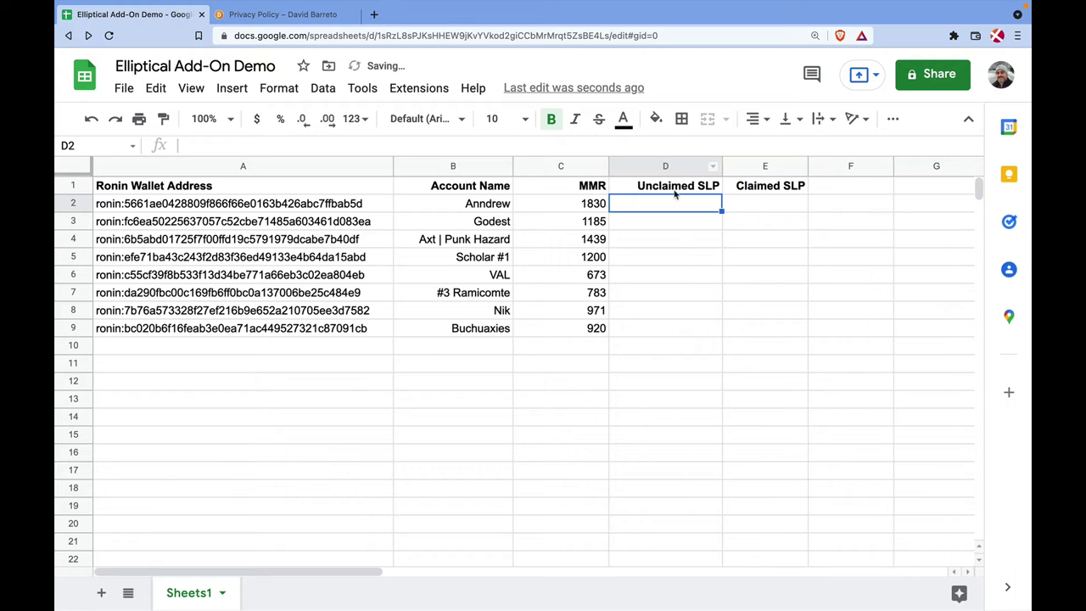
Begin a formula with =ELP_ in cell D2 and browse the suggested Elliptical functions for one covering unclaimed SLP.
{"action": "type", "text": "=ELP_"}
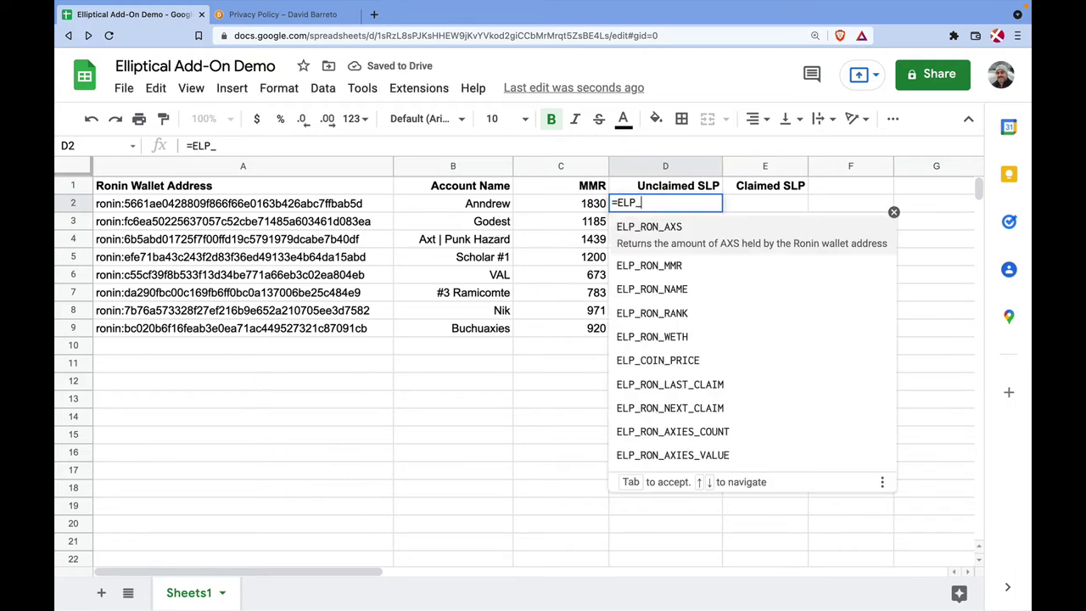
{"action": "key", "text": "Down"}
{"action": "key", "text": "Down"}
{"action": "key", "text": "Down"}
{"action": "key", "text": "Down"}
{"action": "key", "text": "Down"}
{"action": "key", "text": "Down"}
{"action": "key", "text": "Down"}
{"action": "key", "text": "Down"}
{"action": "key", "text": "Down"}
{"action": "key", "text": "Down"}
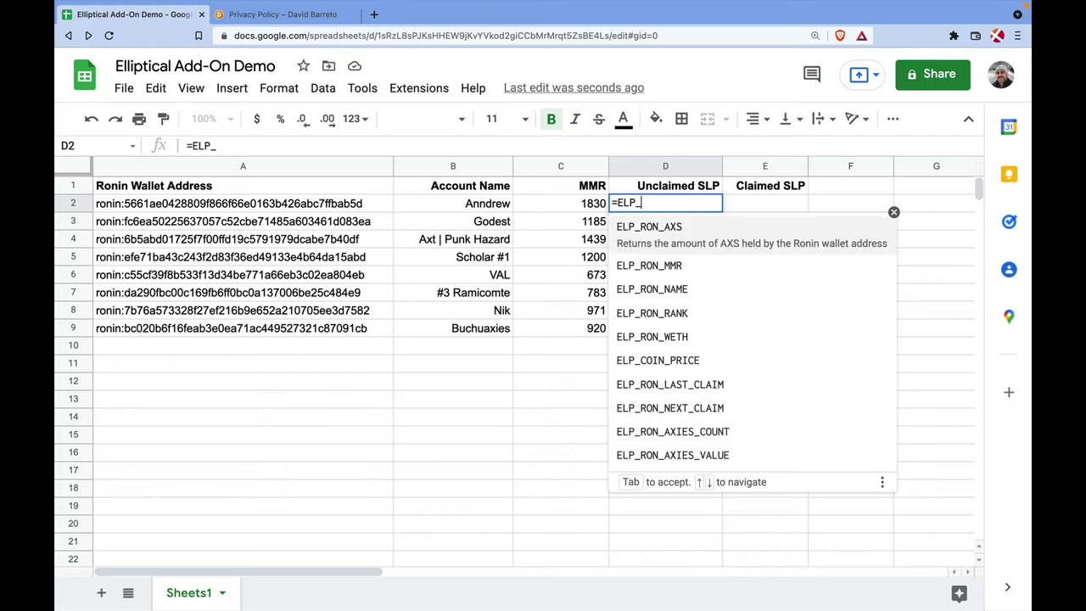
{"action": "key", "text": "Up"}
{"action": "key", "text": "Up"}
{"action": "key", "text": "Up"}
{"action": "key", "text": "Up"}
{"action": "key", "text": "Up"}
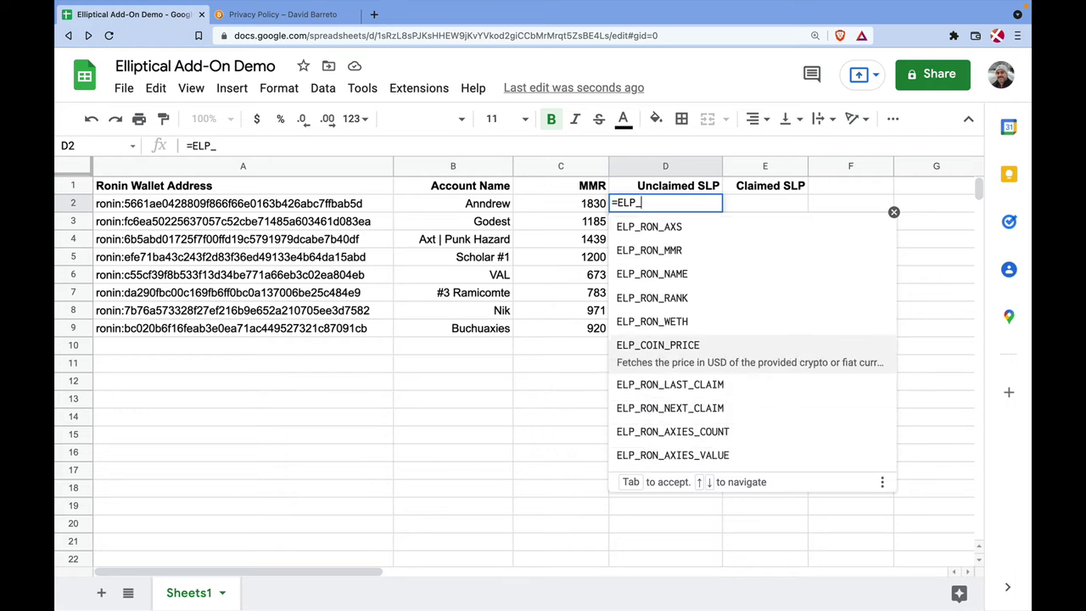
{"action": "key", "text": "Up"}
{"action": "key", "text": "Up"}
{"action": "key", "text": "Up"}
{"action": "key", "text": "Up"}
{"action": "key", "text": "Up"}
{"action": "key", "text": "Up"}
{"action": "key", "text": "Up"}
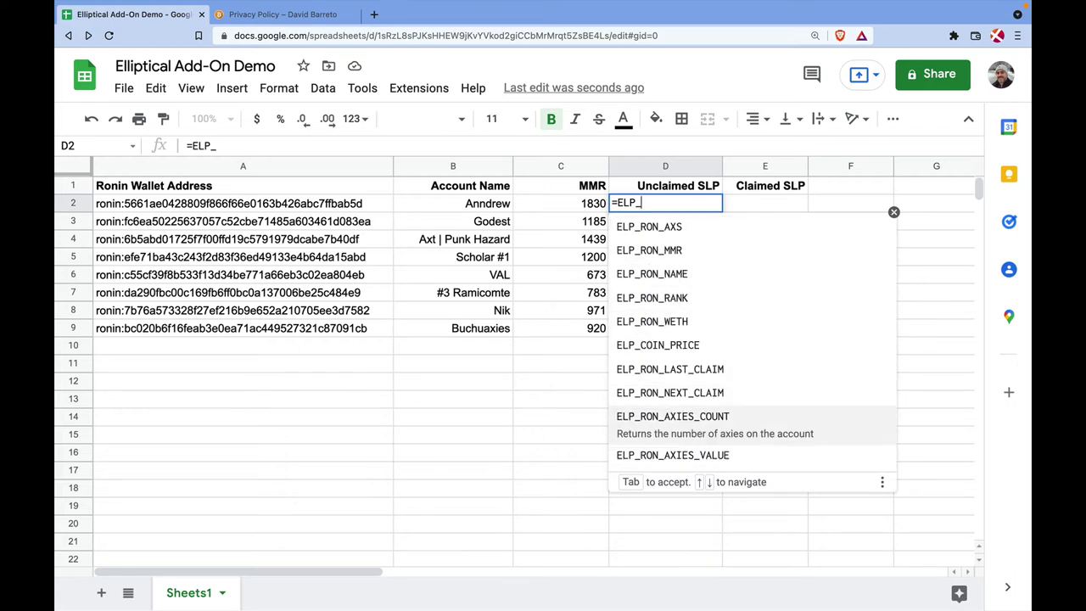
{"action": "key", "text": "Down"}
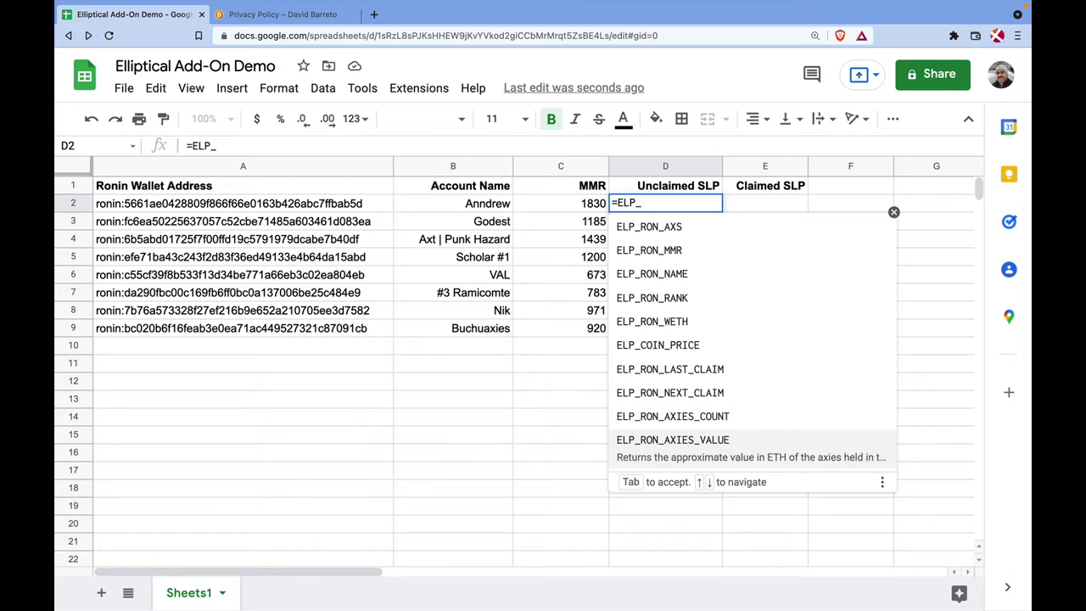
Complete the formula in cell D2 as =ELP_RON_UNCLAIMED_SLP(A2) to fetch the first wallet's unclaimed SLP.
{"action": "type", "text": "RON_"}
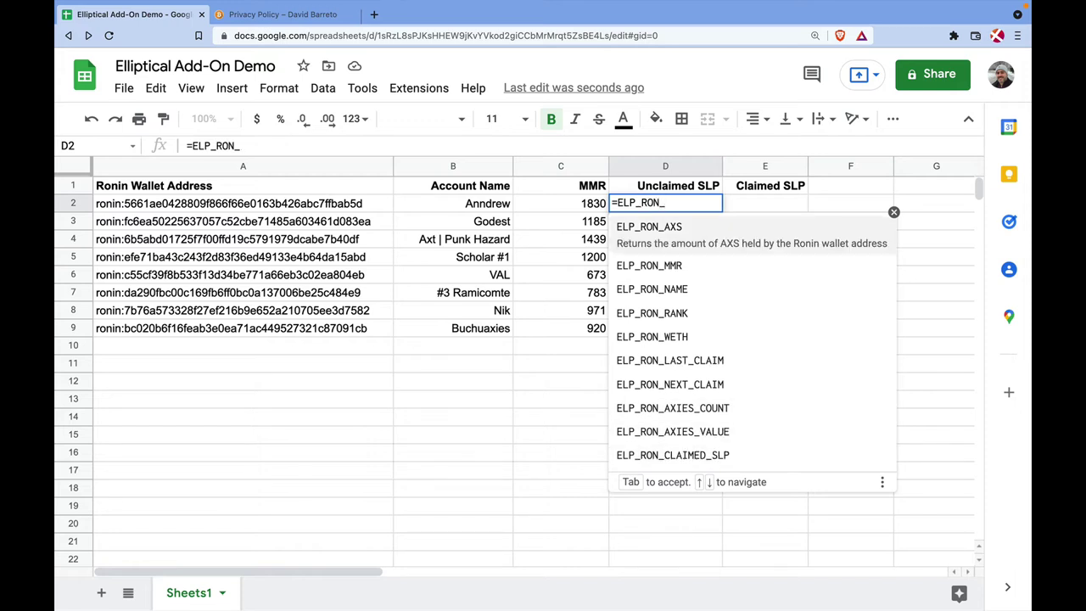
{"action": "type", "text": "CL"}
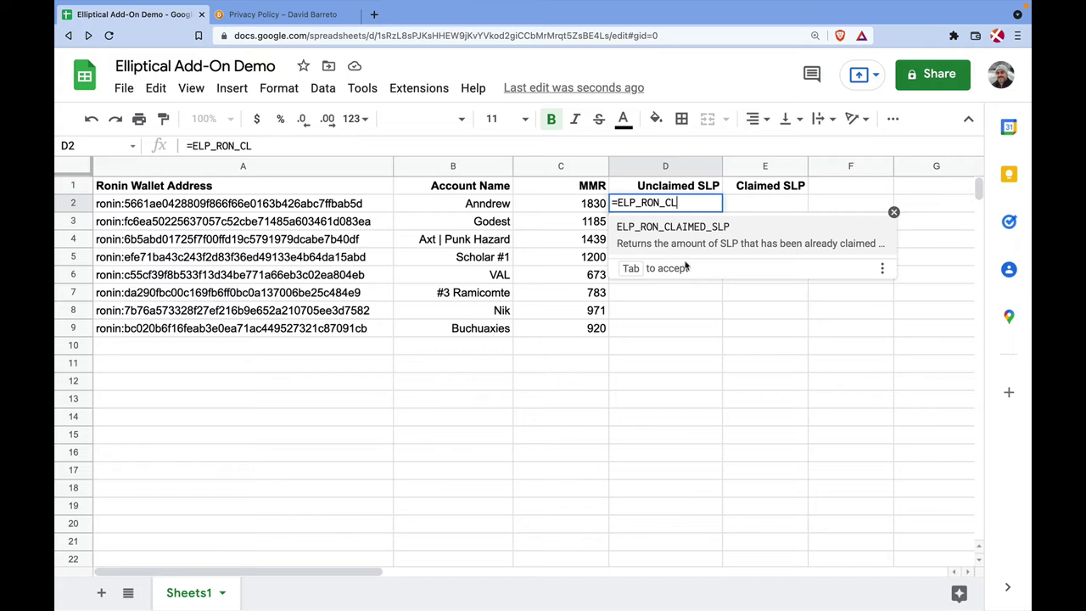
{"action": "key", "text": "BackSpace"}
{"action": "key", "text": "BackSpace"}
{"action": "type", "text": "UN"}
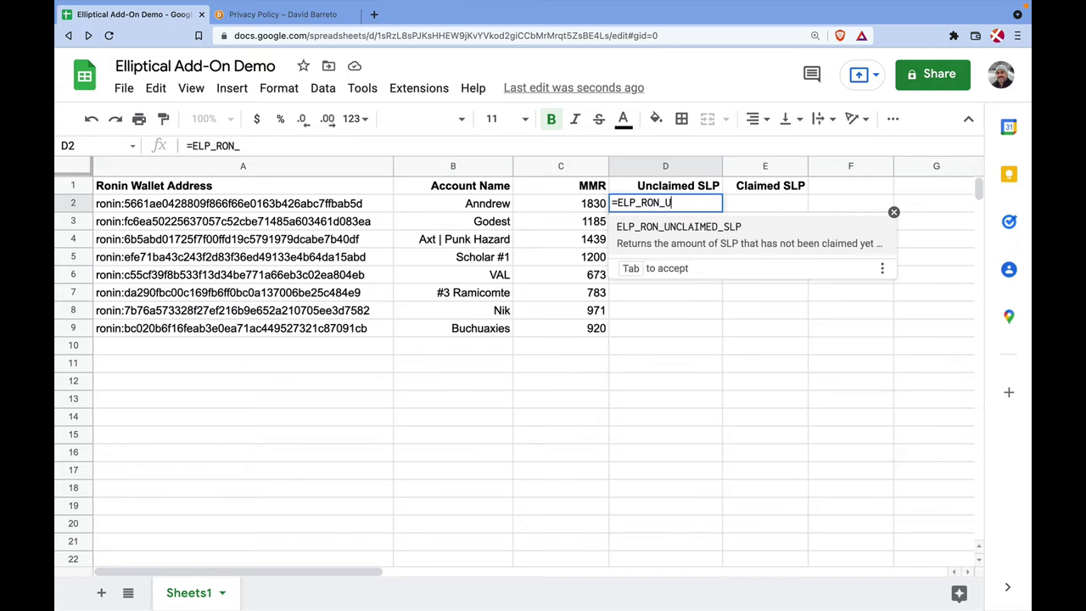
{"action": "left_click", "coordinate": [740, 229]}
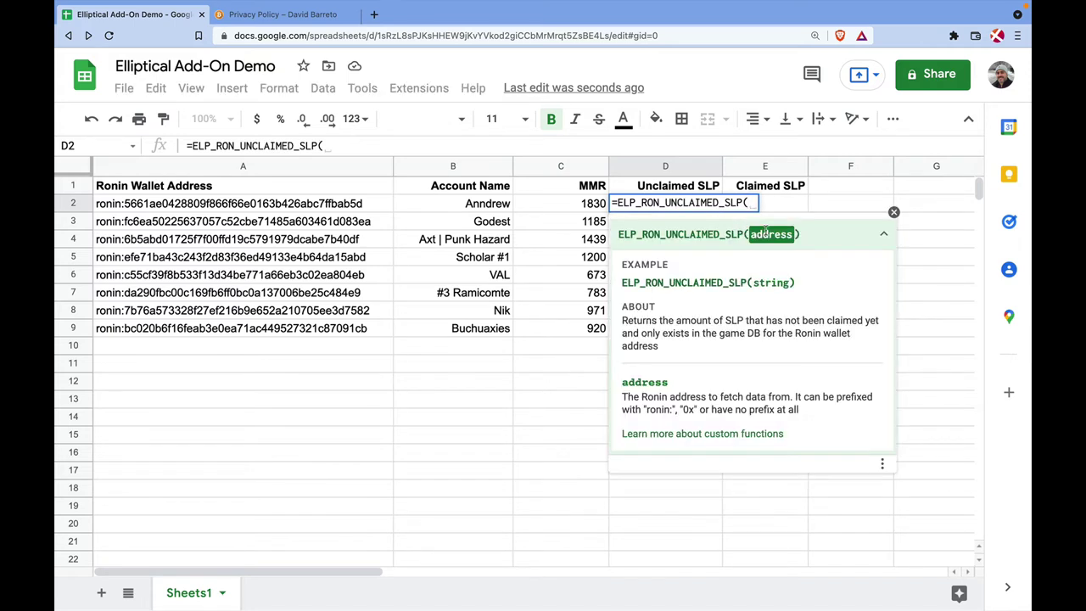
{"action": "left_click", "coordinate": [257, 206]}
{"action": "key", "text": "Return"}
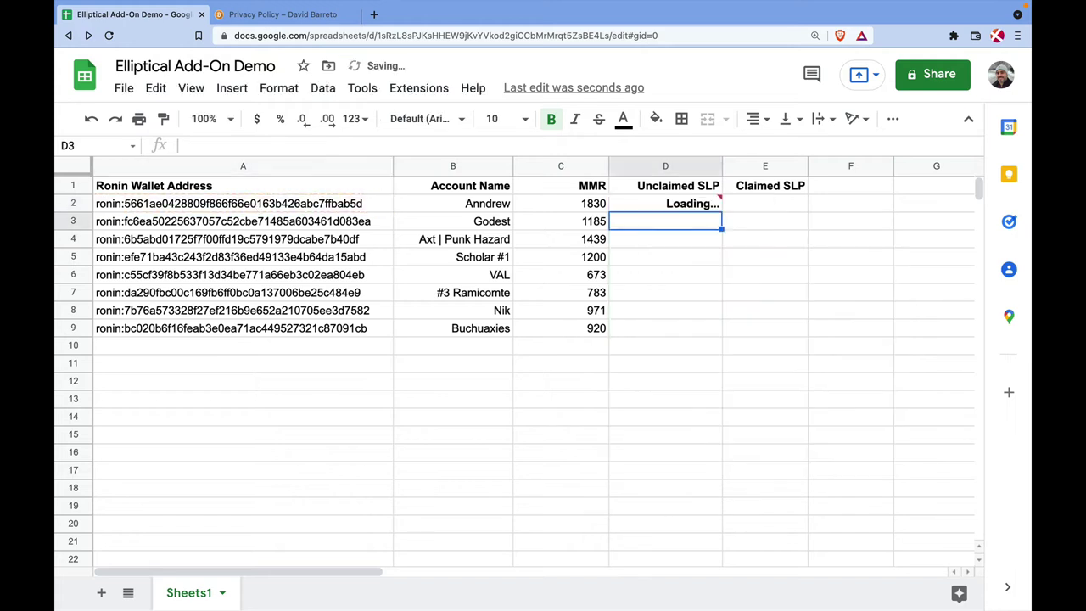
Remove the bold from D2:D9 and fill the unclaimed SLP formula from D2 down to D9.
{"action": "left_click_drag", "start_coordinate": [645, 207], "coordinate": [645, 335]}
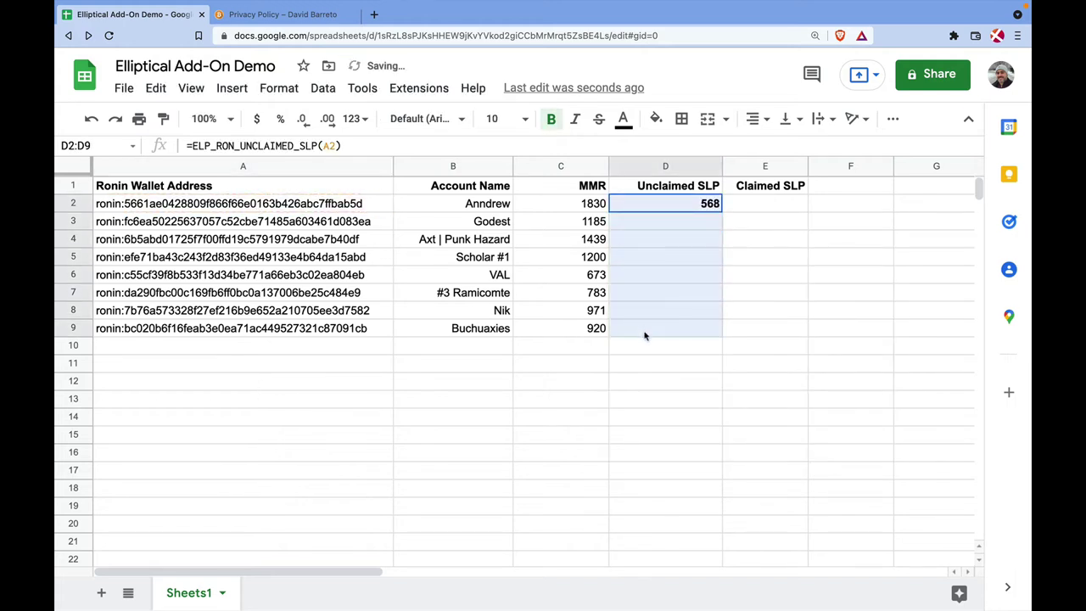
{"action": "left_click", "coordinate": [766, 316]}
{"action": "left_click", "coordinate": [687, 204]}
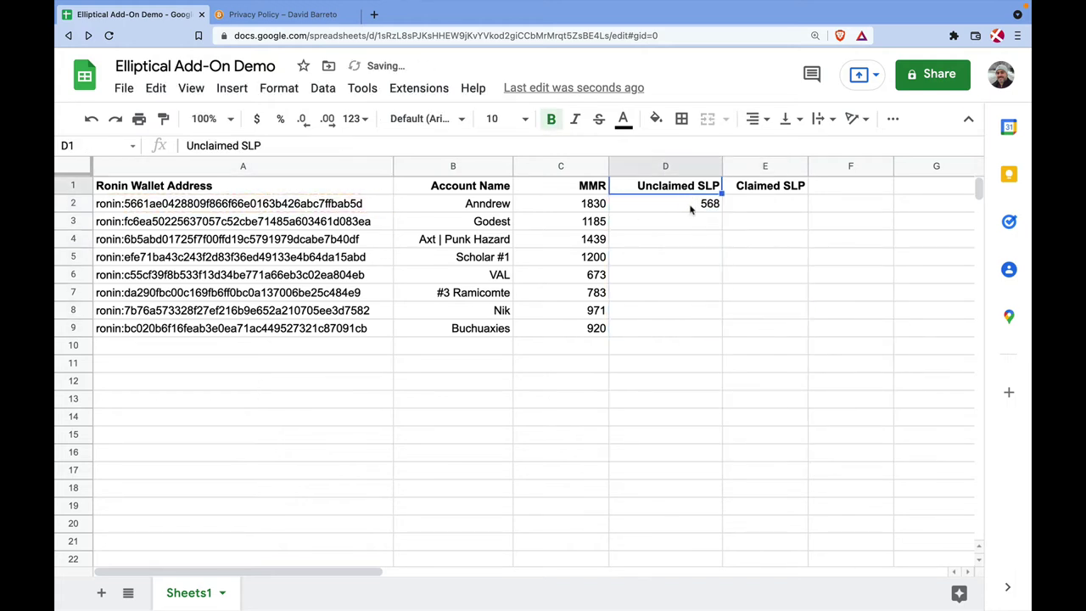
{"action": "left_click_drag", "start_coordinate": [722, 211], "coordinate": [715, 327]}
{"action": "left_click", "coordinate": [760, 329]}
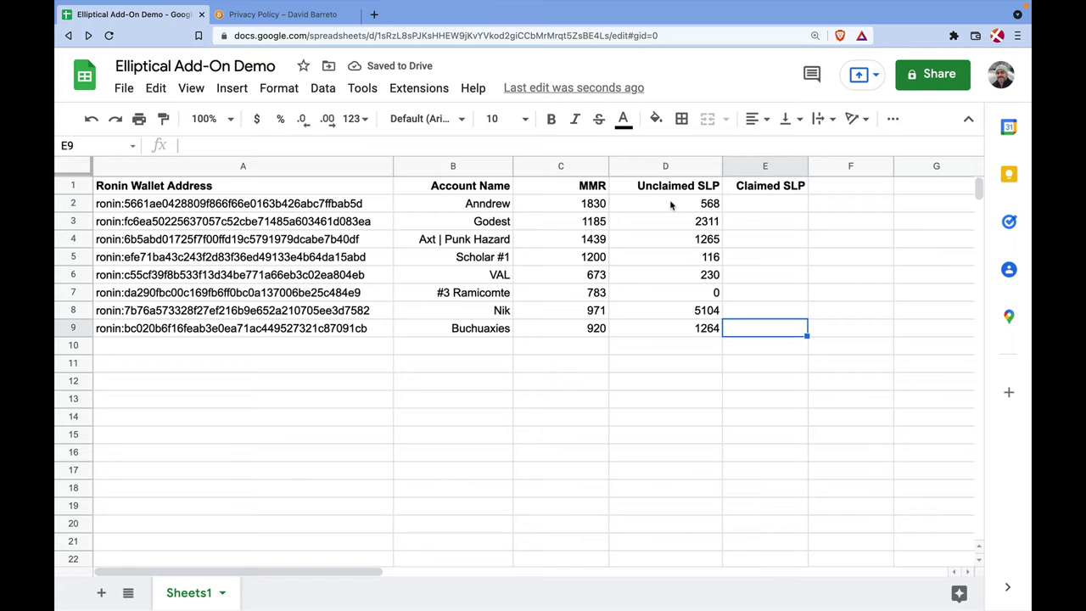
Format the unclaimed SLP values in D2:D9 as numbers with thousands separators and no decimal places.
{"action": "left_click_drag", "start_coordinate": [671, 204], "coordinate": [676, 325]}
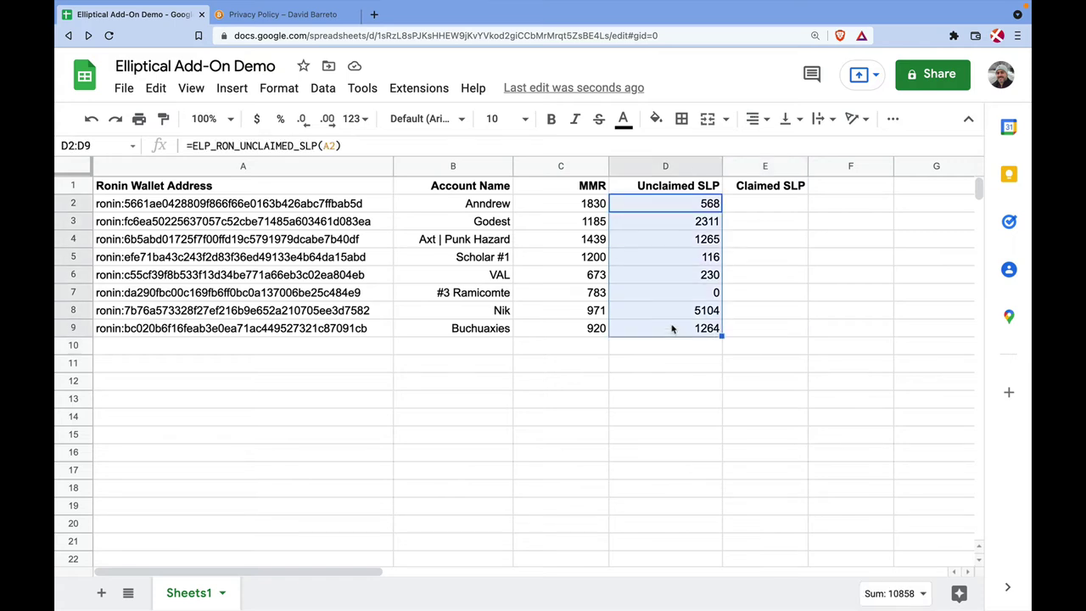
{"action": "left_click", "coordinate": [269, 90]}
{"action": "mouse_move", "coordinate": [313, 160]}
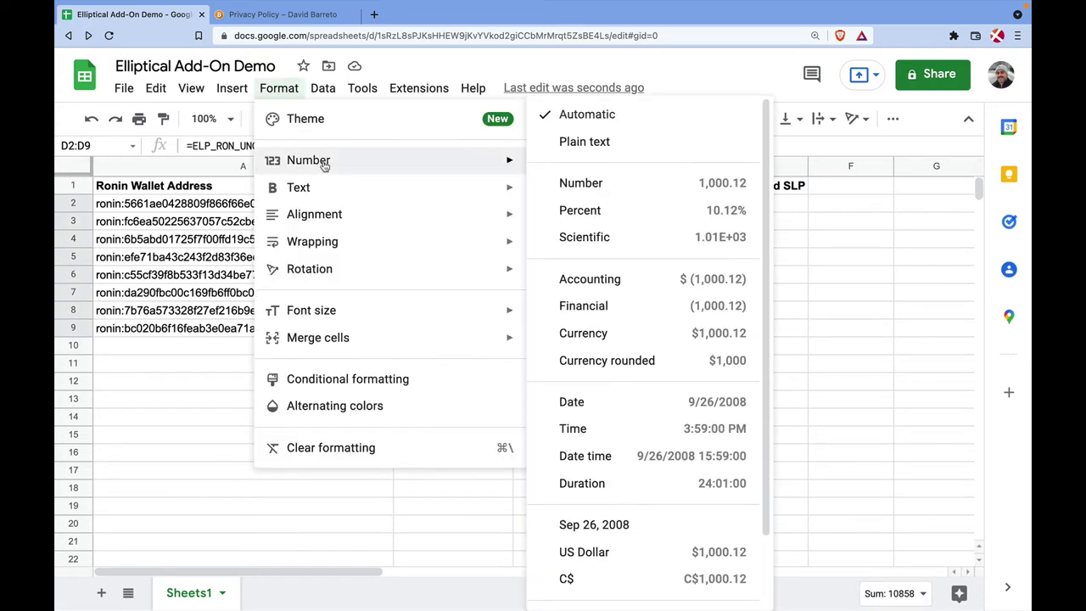
{"action": "left_click", "coordinate": [651, 191]}
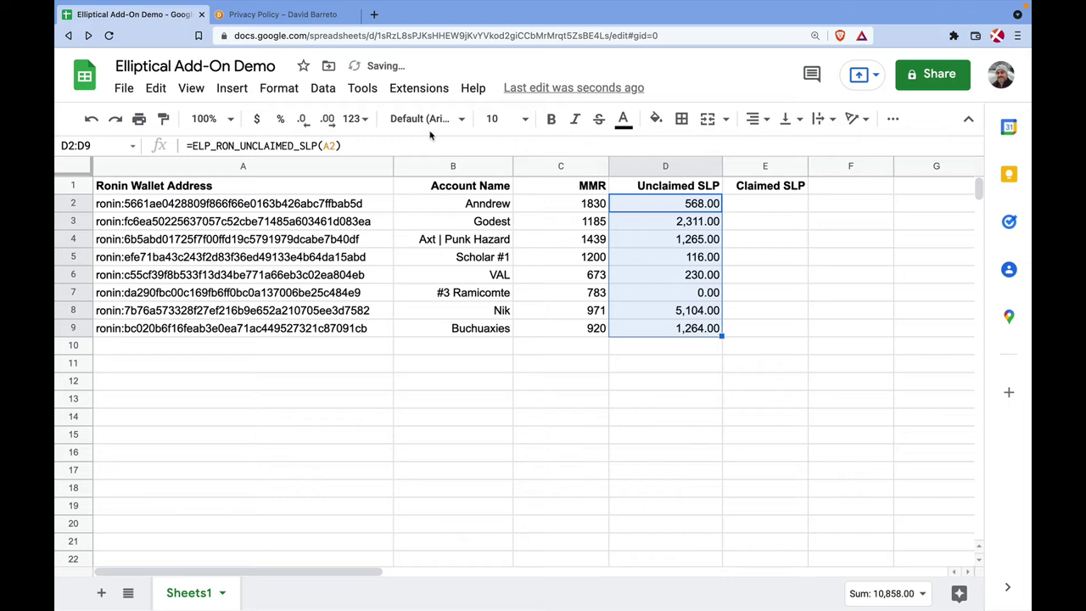
{"action": "left_click", "coordinate": [303, 118]}
{"action": "left_click", "coordinate": [303, 119]}
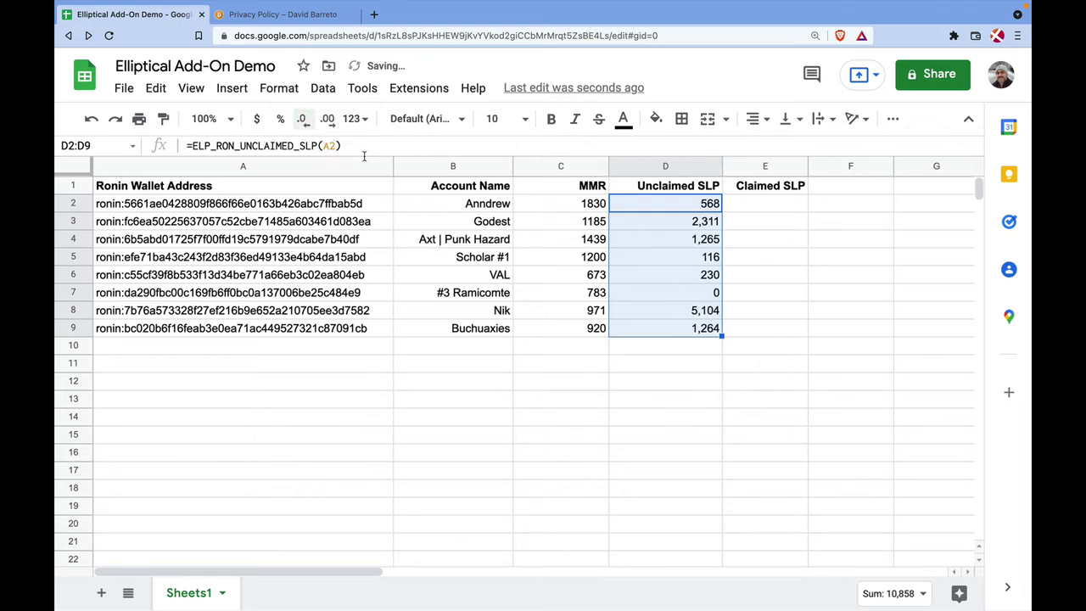
{"action": "left_click", "coordinate": [759, 349]}
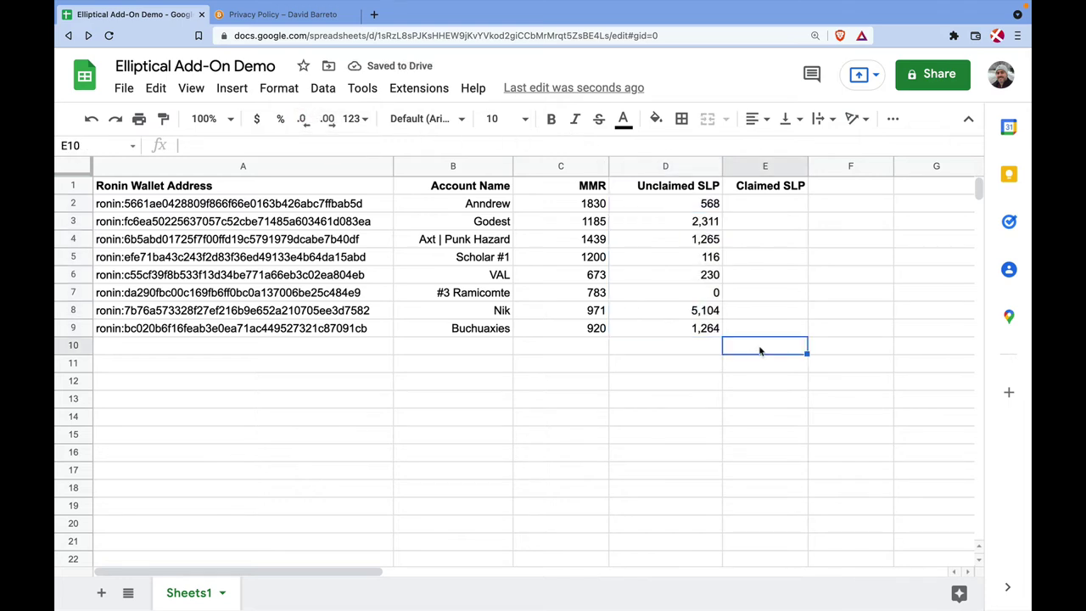
Enter =ELP_RON_CLAIMED_SLP(A2) in cell E2 to fetch the first wallet's claimed SLP.
{"action": "left_click", "coordinate": [766, 206]}
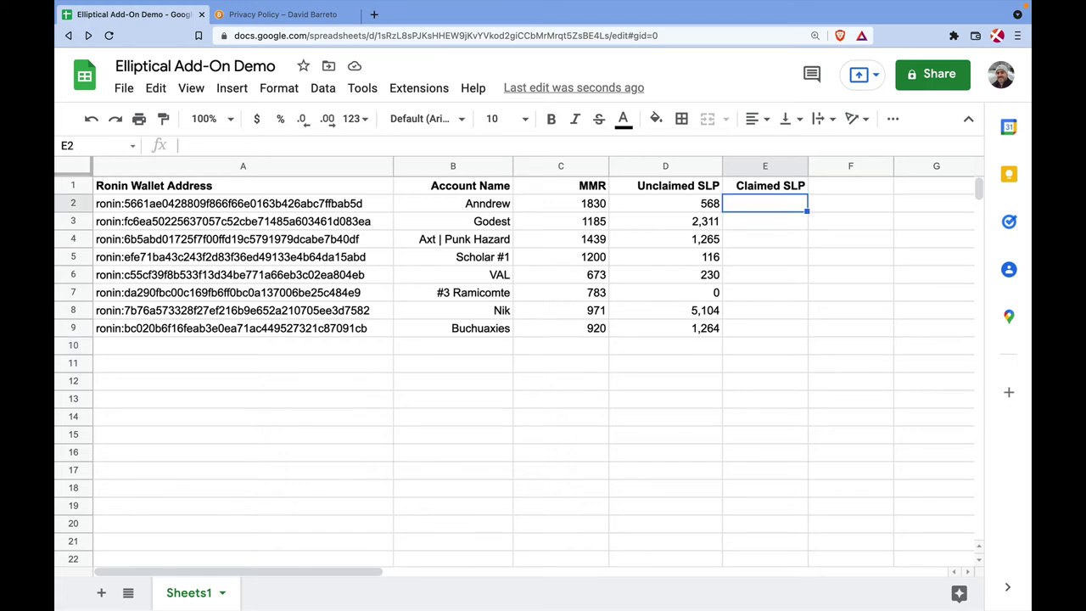
{"action": "type", "text": "="}
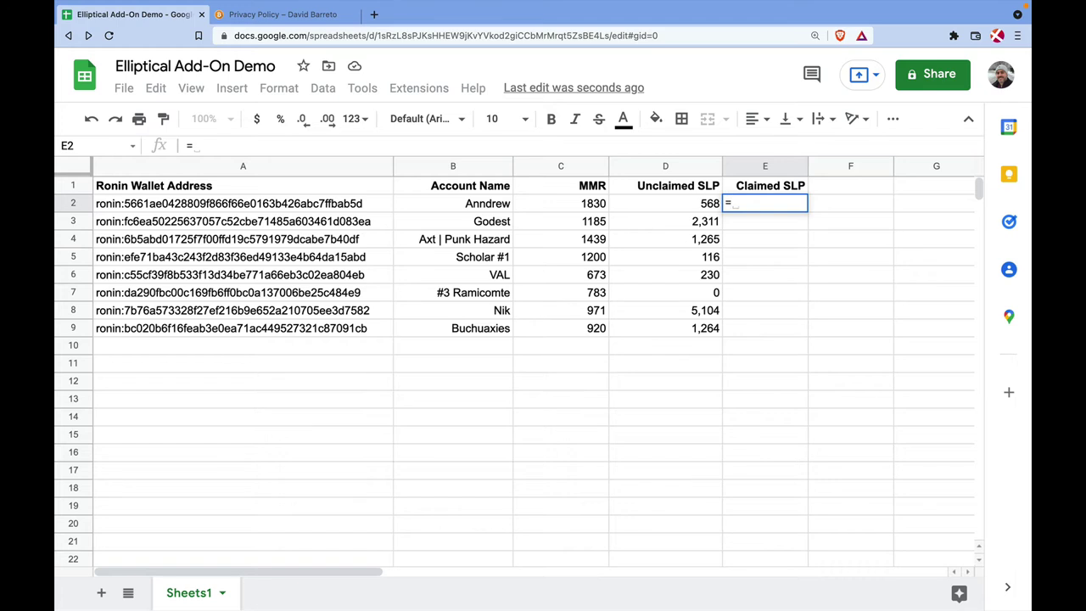
{"action": "type", "text": "ELP_RON-"}
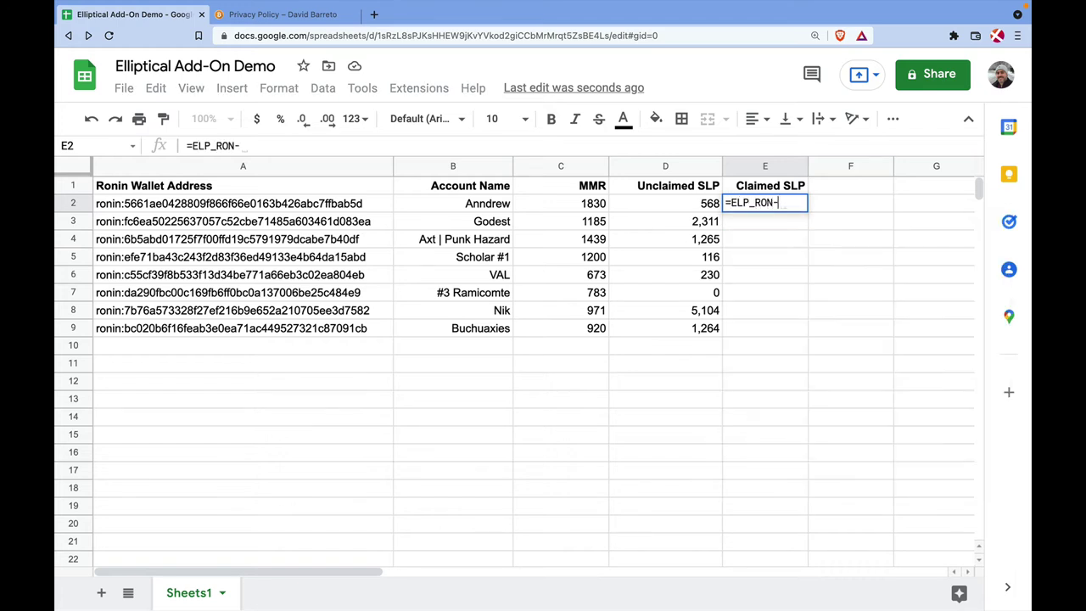
{"action": "key", "text": "BackSpace"}
{"action": "type", "text": "_CL"}
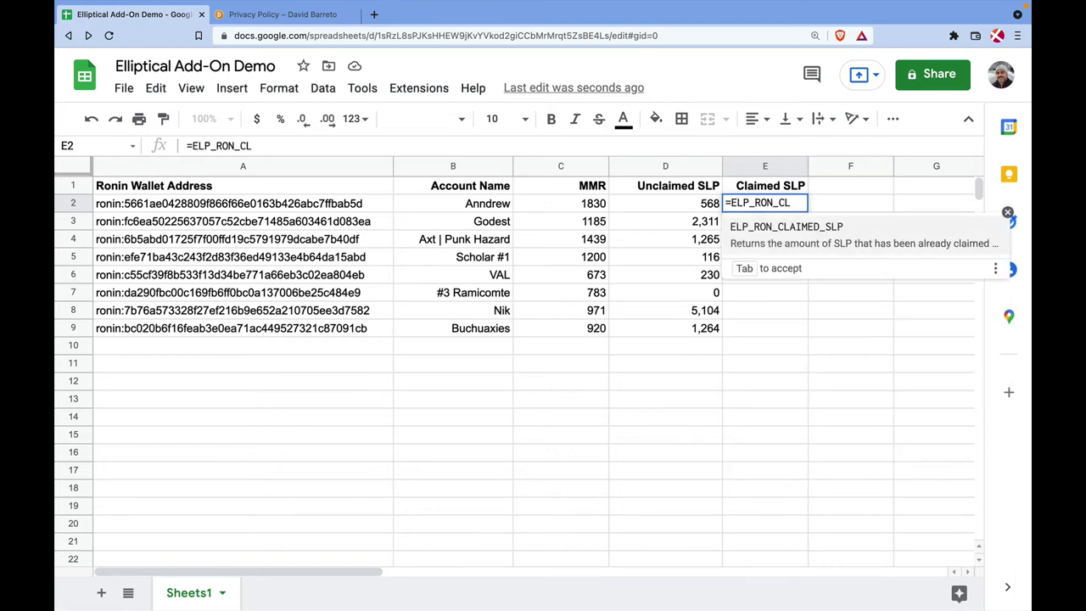
{"action": "key", "text": "Tab"}
{"action": "left_click", "coordinate": [358, 213]}
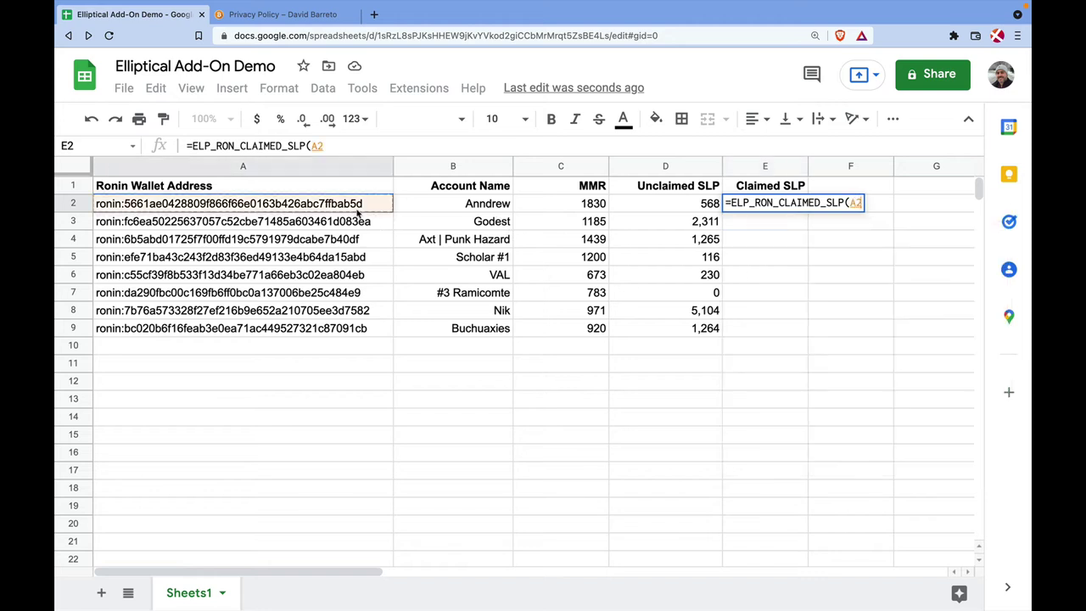
{"action": "type", "text": ")"}
{"action": "key", "text": "Return"}
Fill the claimed SLP formula from E2 down to E9.
{"action": "left_click", "coordinate": [803, 209]}
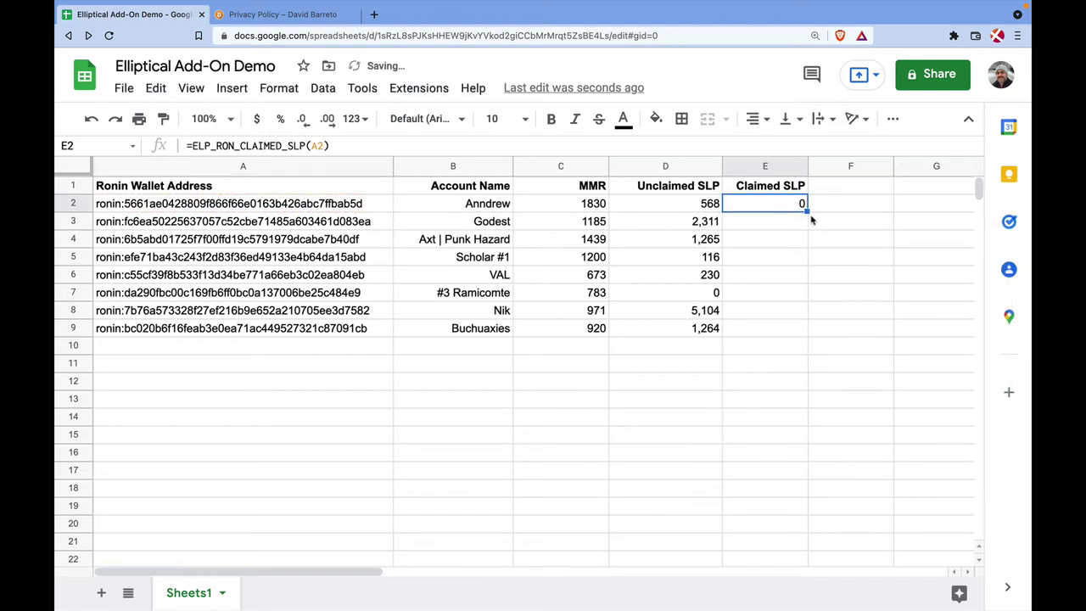
{"action": "left_click_drag", "start_coordinate": [805, 210], "coordinate": [795, 335]}
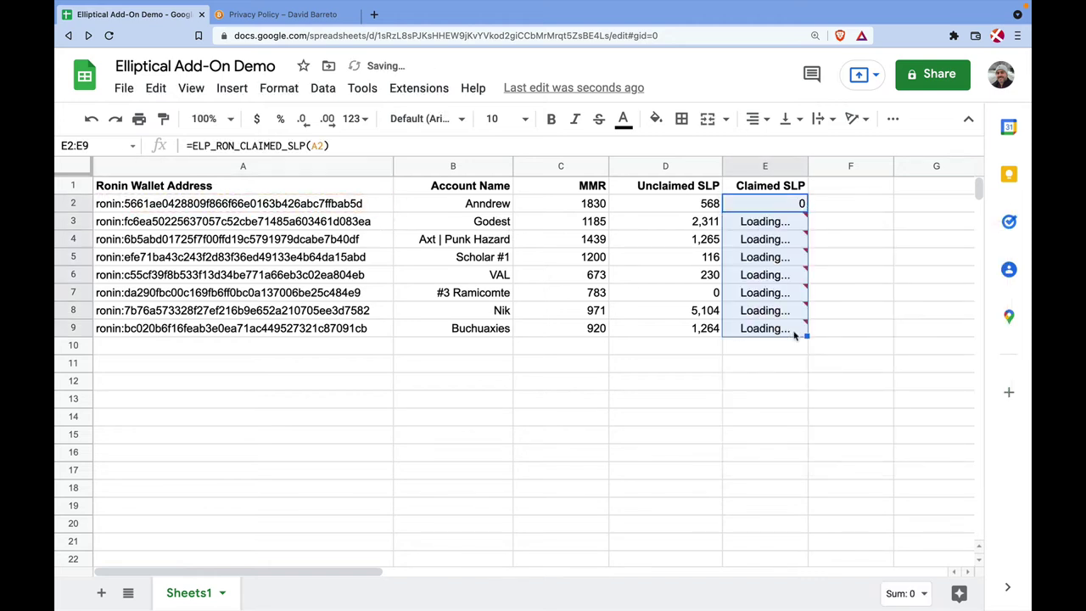
{"action": "left_click", "coordinate": [844, 276]}
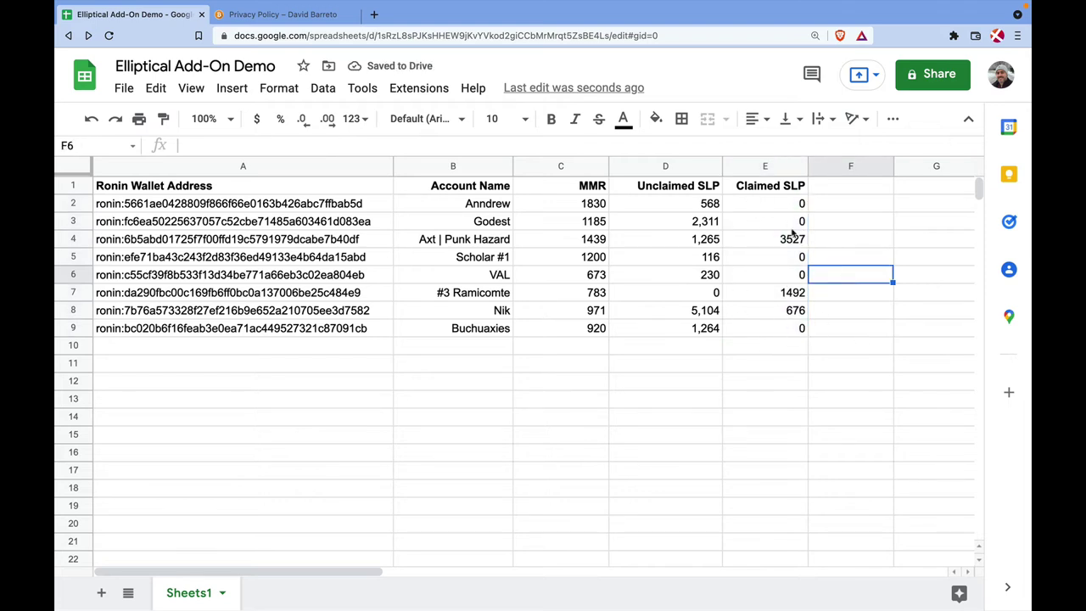
{"action": "left_click_drag", "start_coordinate": [759, 203], "coordinate": [764, 328]}
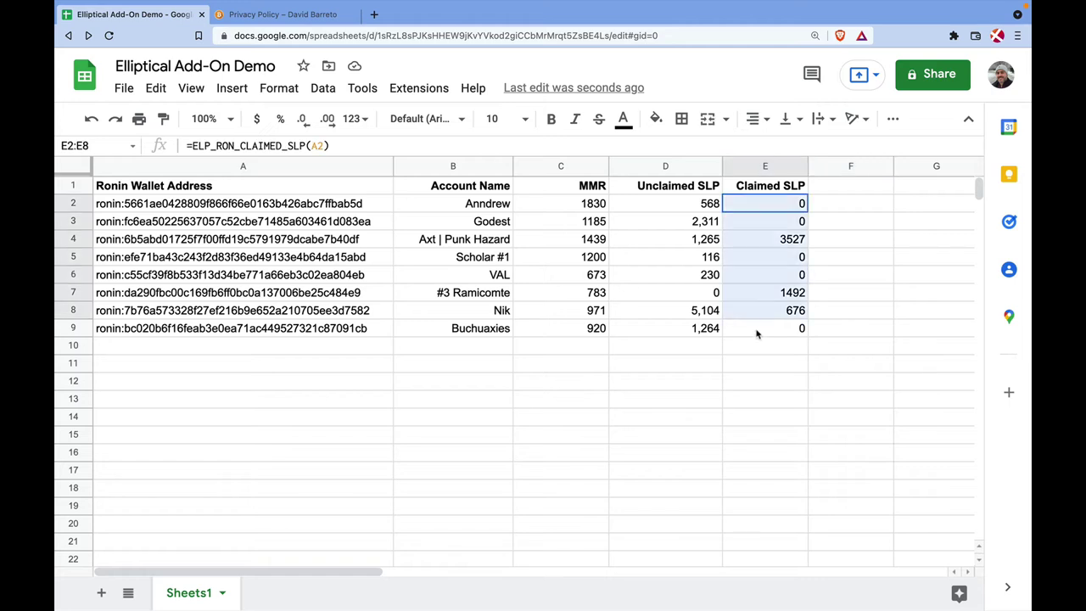
{"action": "left_click", "coordinate": [279, 88]}
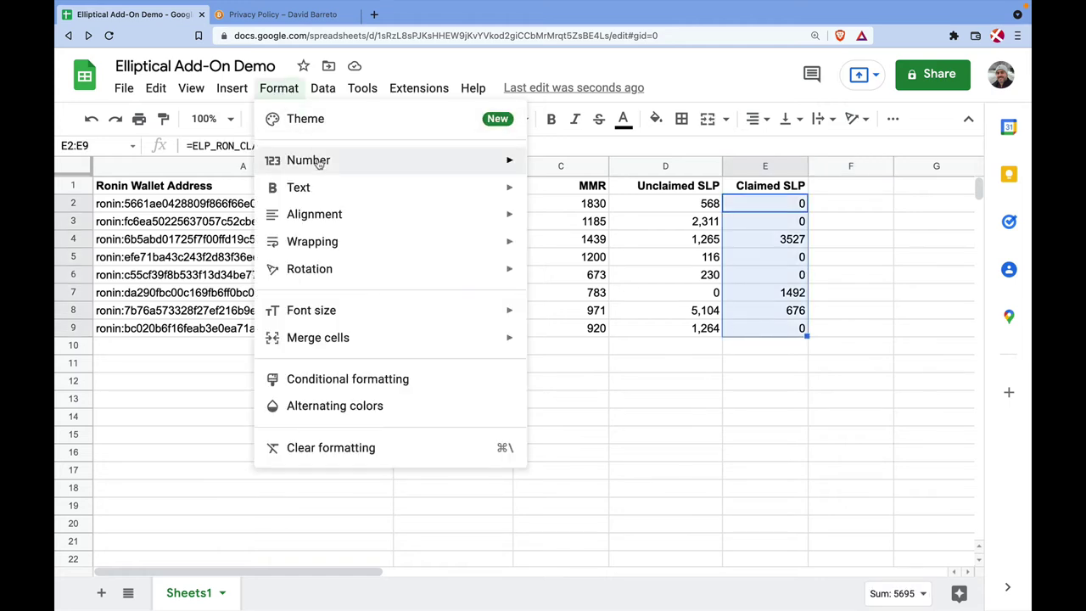
{"action": "mouse_move", "coordinate": [513, 161]}
{"action": "left_click", "coordinate": [891, 325]}
Copy the number formatting of the unclaimed SLP values in D2:D9 onto the claimed SLP values in E2:E9.
{"action": "left_click_drag", "start_coordinate": [687, 207], "coordinate": [685, 331]}
{"action": "left_click", "coordinate": [163, 117]}
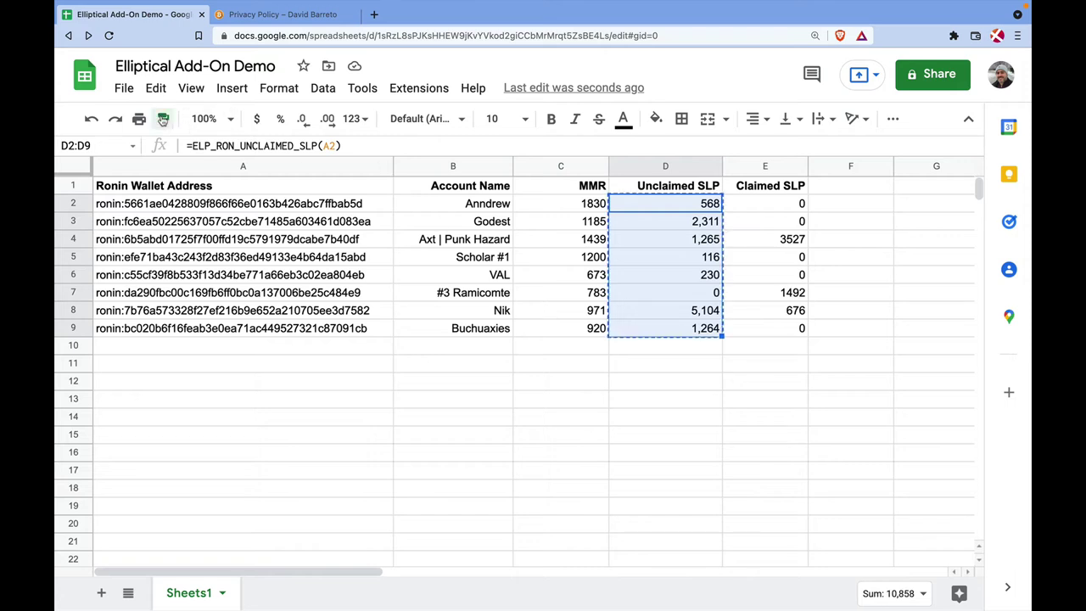
{"action": "left_click_drag", "start_coordinate": [792, 208], "coordinate": [788, 346]}
{"action": "left_click_drag", "start_coordinate": [789, 329], "coordinate": [789, 329]}
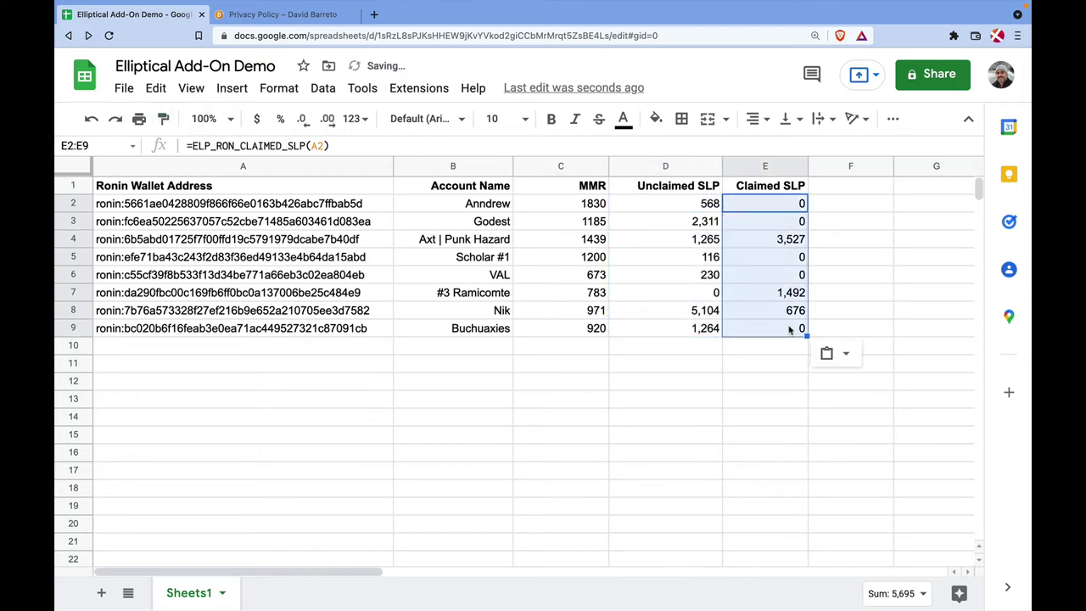
{"action": "left_click", "coordinate": [852, 319]}
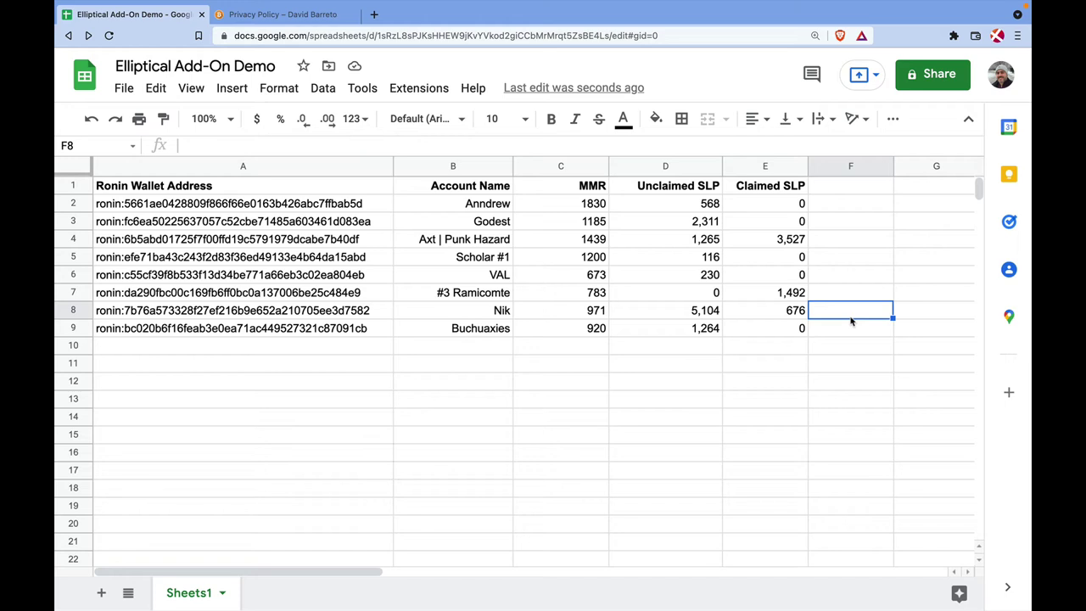
Narrow the Unclaimed SLP column slightly, keeping the empty header cell F1 selected.
{"action": "left_click", "coordinate": [847, 192]}
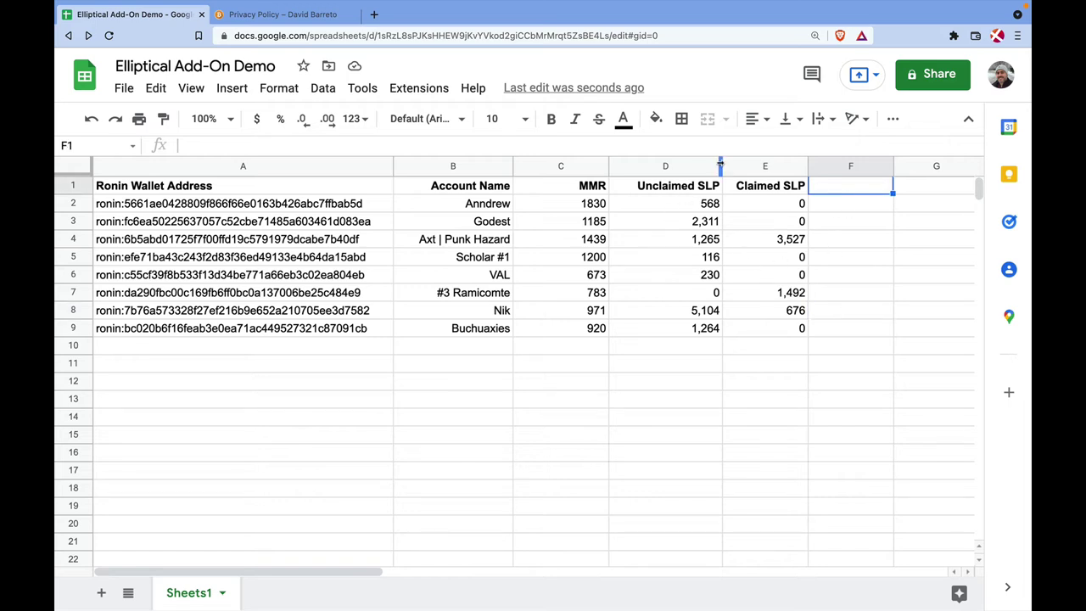
{"action": "left_click_drag", "start_coordinate": [711, 168], "coordinate": [713, 168]}
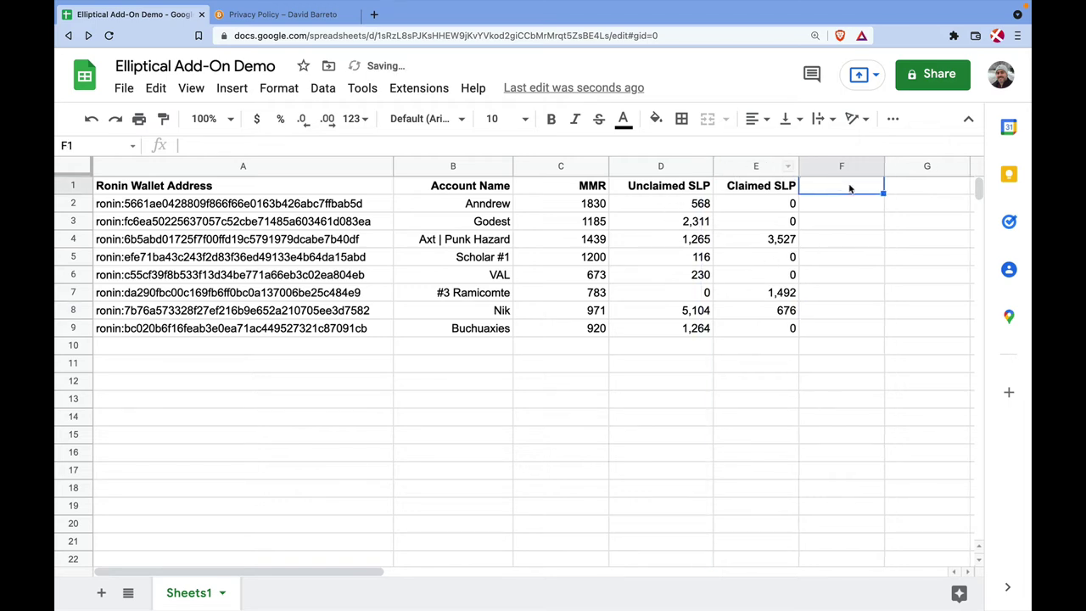
{"action": "scroll", "coordinate": [853, 264], "scroll_direction": "right", "scroll_amount": 5}
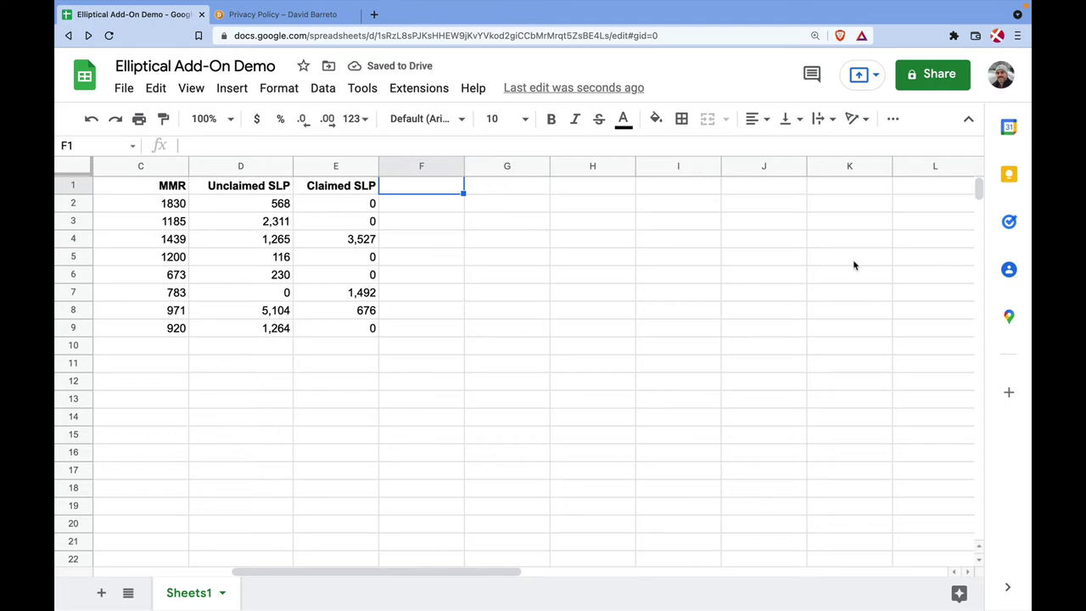
{"action": "scroll", "coordinate": [854, 264], "scroll_direction": "left", "scroll_amount": 2}
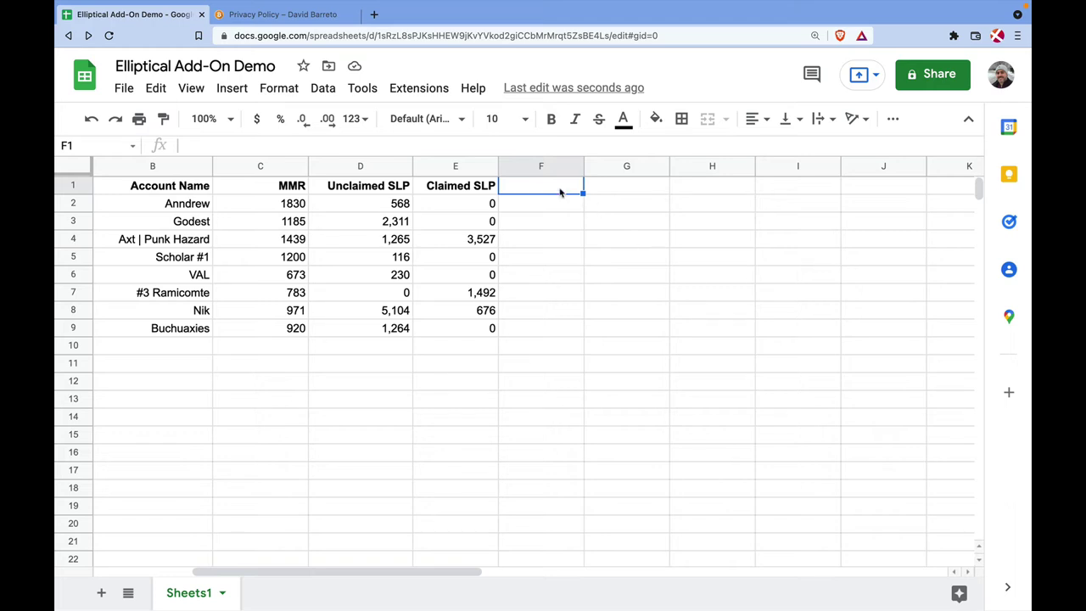
Enter the header WETH in cell F1 and the header AXS in cell G1.
{"action": "type", "text": "WETH"}
{"action": "key", "text": "Return"}
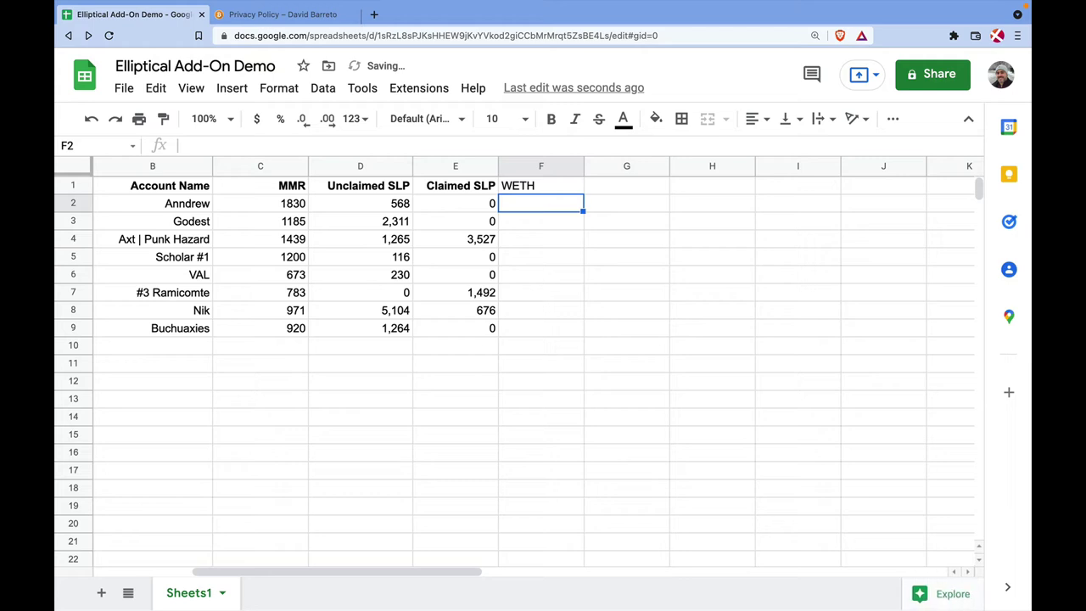
{"action": "left_click", "coordinate": [626, 185]}
{"action": "type", "text": "AXS"}
{"action": "key", "text": "Return"}
Make the WETH and AXS headers in F1:G1 bold and right-aligned.
{"action": "left_click", "coordinate": [541, 185]}
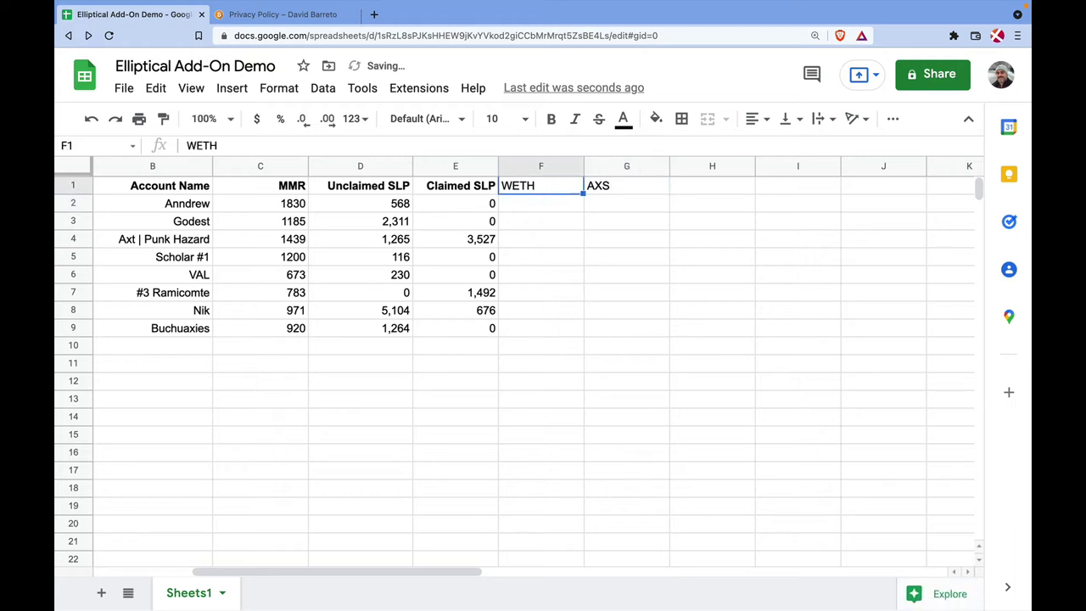
{"action": "left_click", "coordinate": [627, 185], "text": "shift"}
{"action": "left_click", "coordinate": [550, 119]}
{"action": "left_click", "coordinate": [753, 118]}
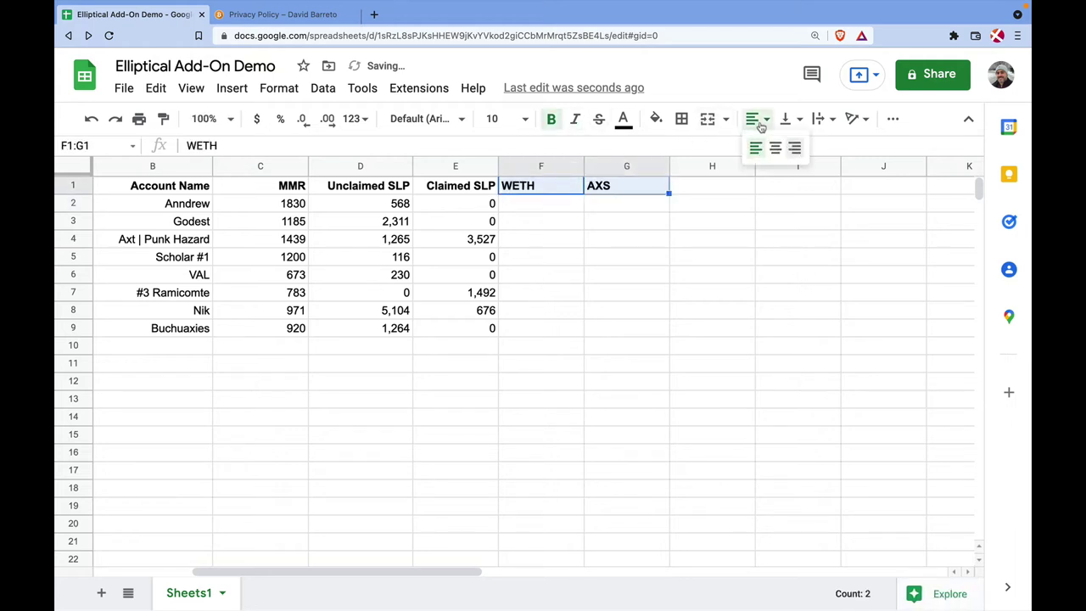
{"action": "left_click", "coordinate": [790, 146]}
Enter =ELP_RON_WETH(A2) in cell F2 to fetch the first wallet's WETH balance.
{"action": "left_click", "coordinate": [560, 206]}
{"action": "type", "text": "="}
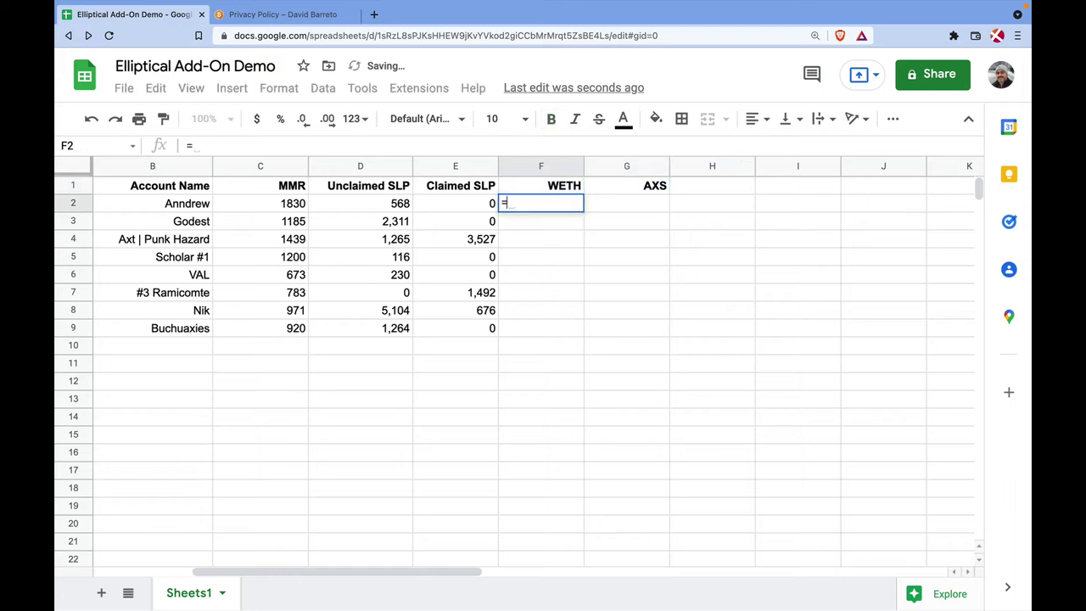
{"action": "type", "text": "ELP_RON_W"}
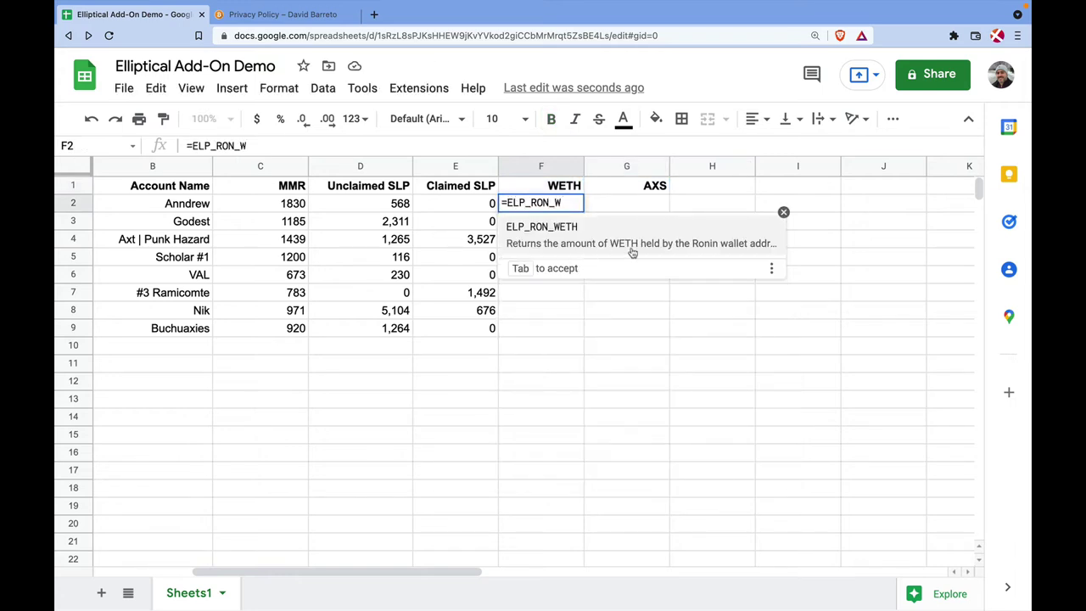
{"action": "left_click", "coordinate": [652, 244]}
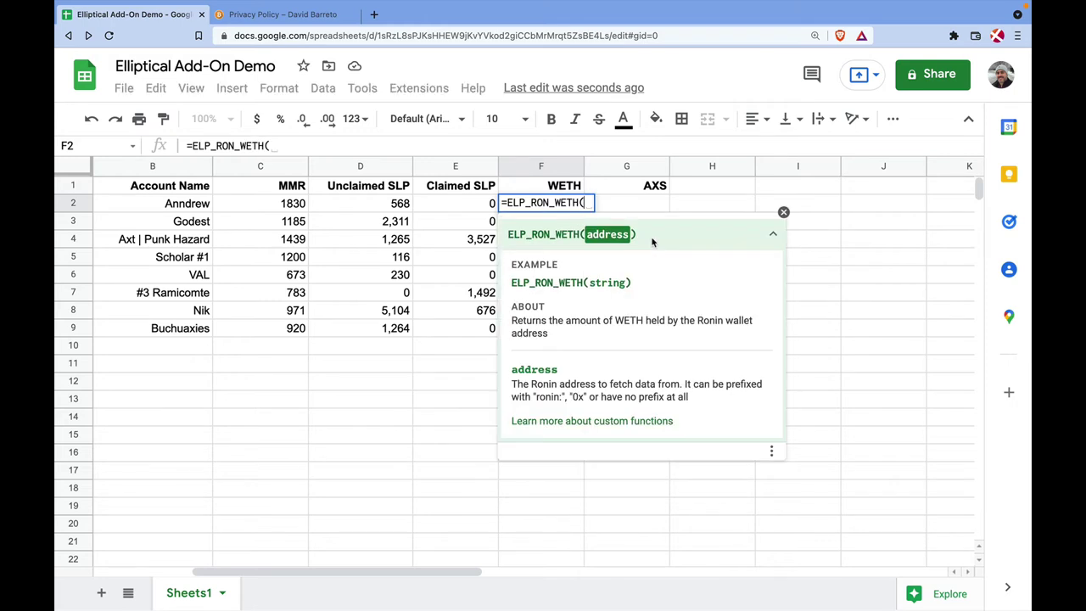
{"action": "scroll", "coordinate": [229, 225], "scroll_direction": "left", "scroll_amount": 2}
{"action": "left_click", "coordinate": [241, 209]}
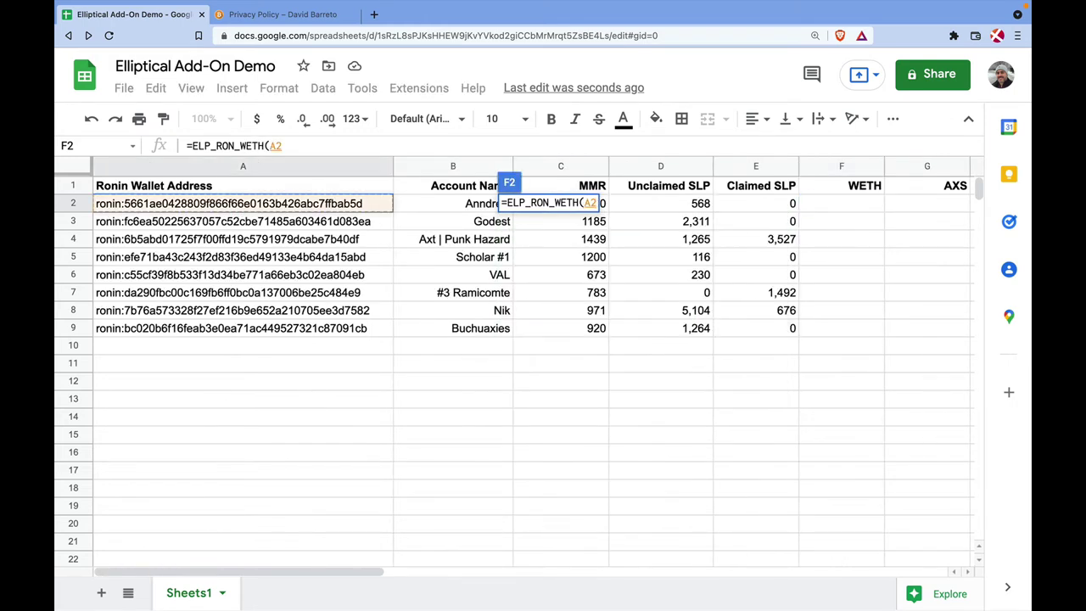
{"action": "key", "text": "Return"}
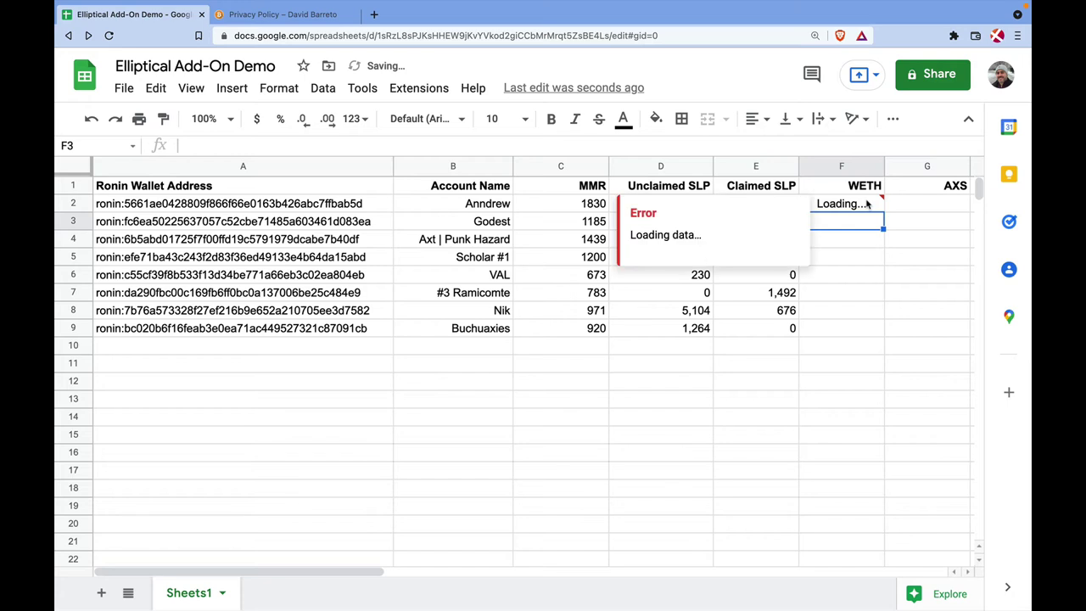
{"action": "left_click", "coordinate": [855, 423]}
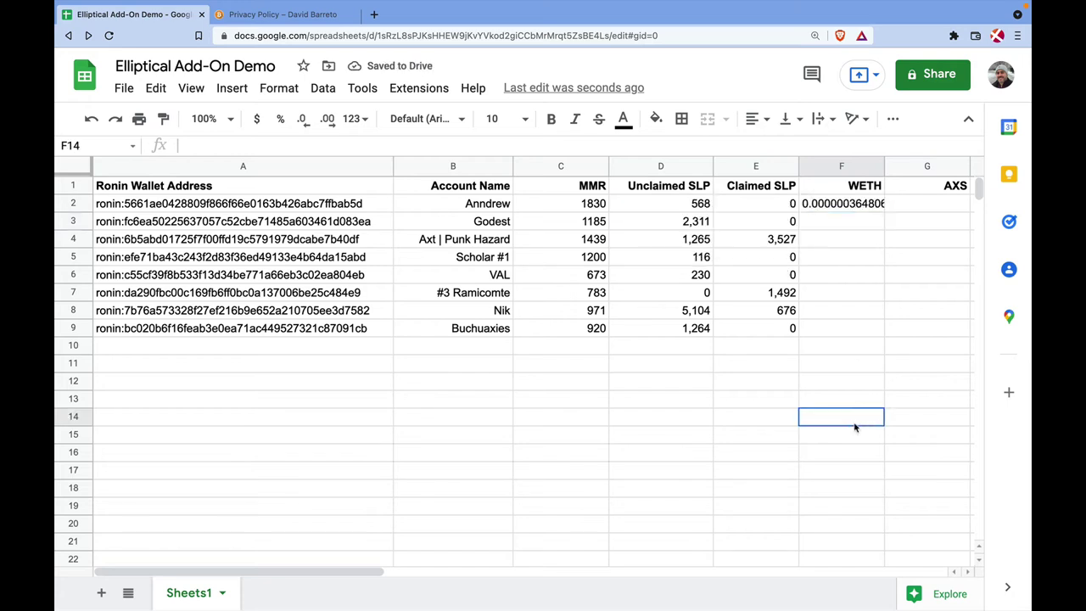
Fill the WETH formula from F2 down to F9 for the remaining wallets.
{"action": "left_click", "coordinate": [857, 204]}
{"action": "left_click_drag", "start_coordinate": [884, 209], "coordinate": [881, 327]}
{"action": "scroll", "coordinate": [878, 373], "scroll_direction": "right", "scroll_amount": 5}
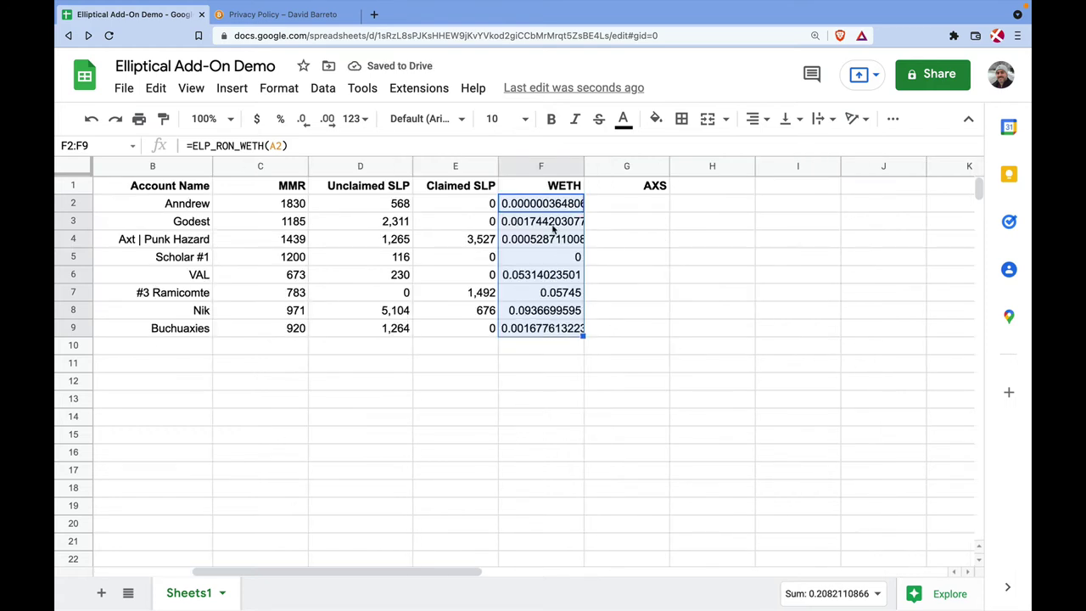
Format the WETH values in F2:F9 to show three decimal places.
{"action": "left_click", "coordinate": [303, 124]}
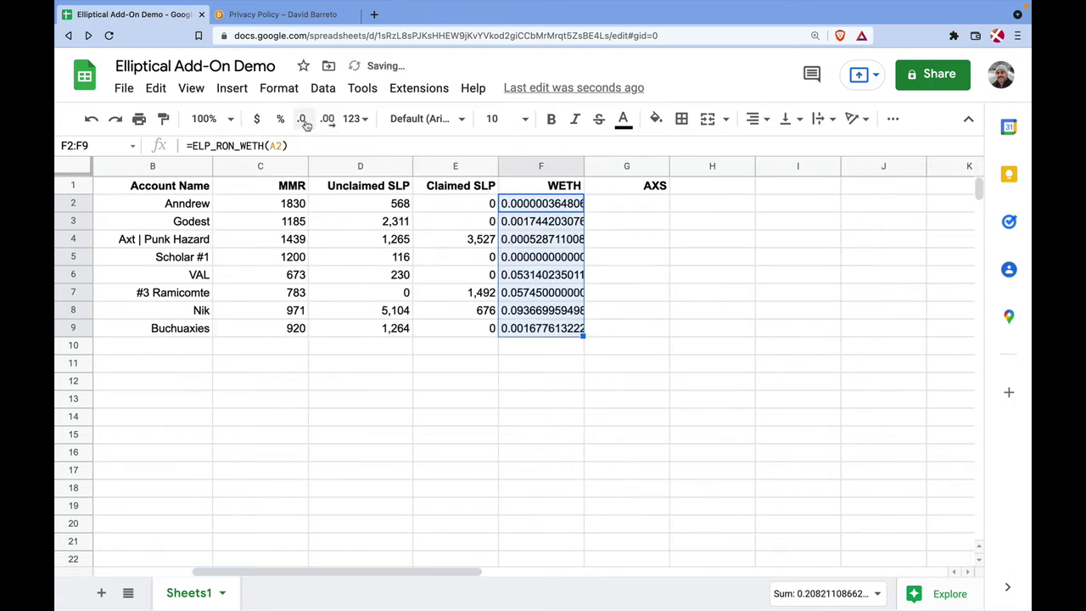
{"action": "left_click", "coordinate": [329, 121]}
{"action": "left_click", "coordinate": [328, 121]}
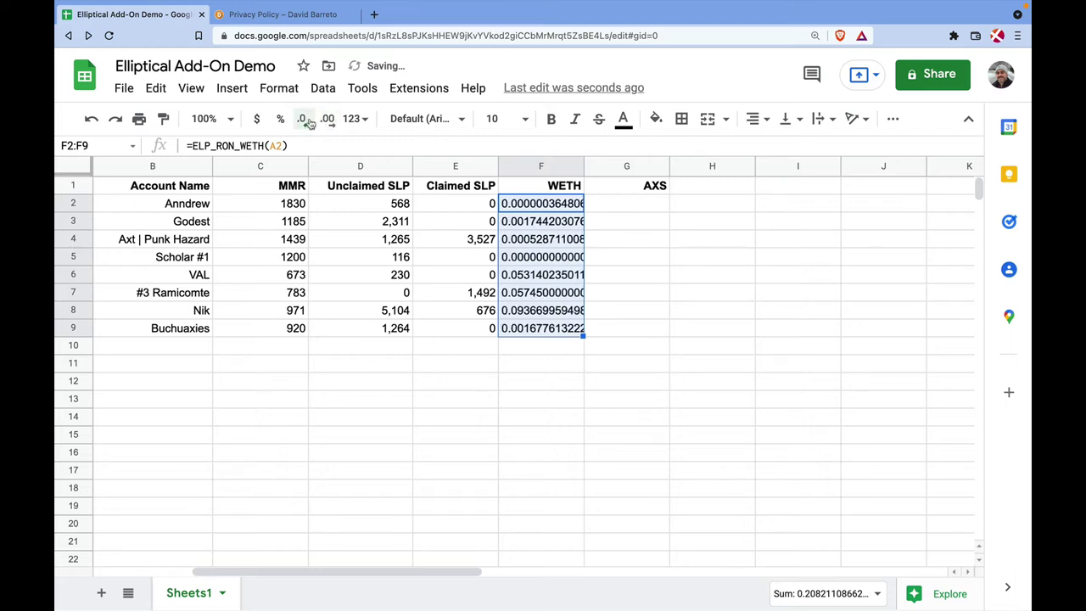
{"action": "left_click", "coordinate": [308, 122]}
{"action": "left_click", "coordinate": [308, 122]}
{"action": "left_click", "coordinate": [308, 122]}
{"action": "left_click", "coordinate": [308, 122]}
{"action": "left_click", "coordinate": [308, 123]}
{"action": "left_click", "coordinate": [308, 122]}
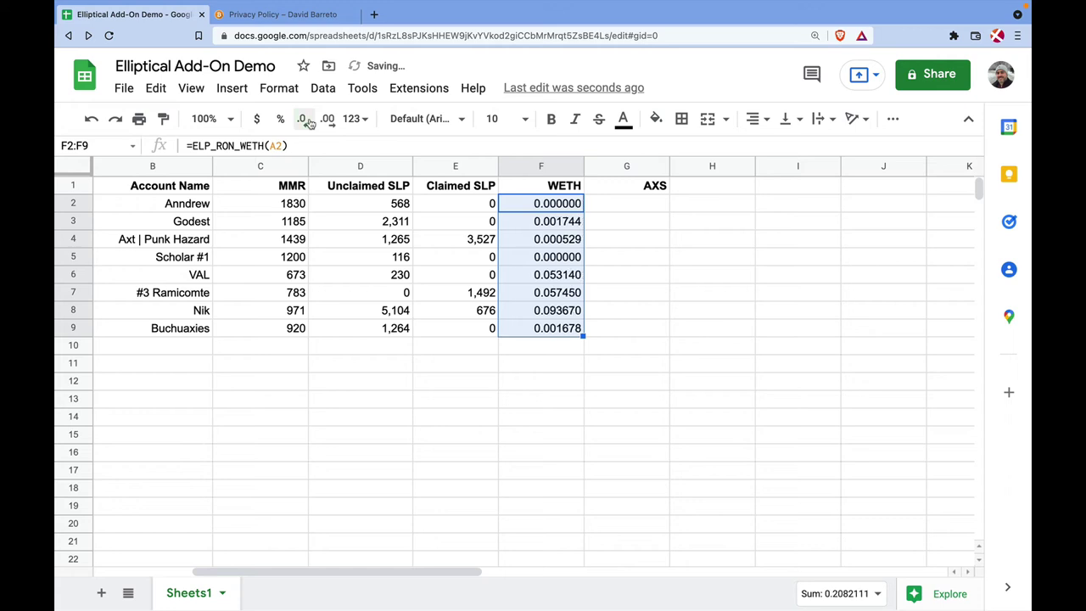
{"action": "left_click", "coordinate": [308, 122]}
{"action": "left_click", "coordinate": [308, 122]}
{"action": "left_click", "coordinate": [308, 123]}
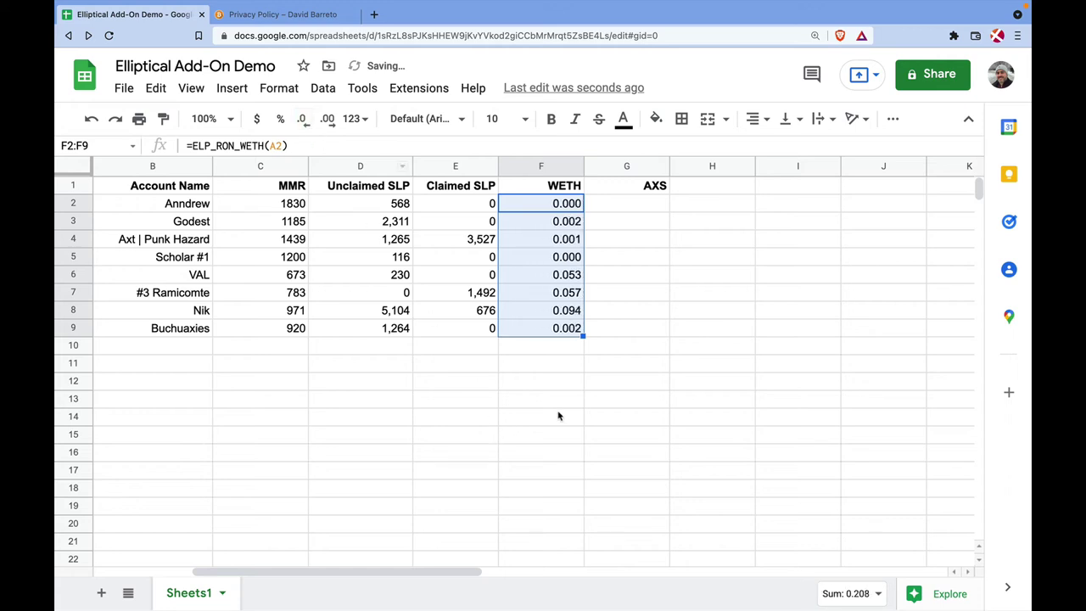
Enter =ELP_RON_AXS(A2) in cell G2 to fetch the first wallet's AXS balance.
{"action": "left_click", "coordinate": [632, 299]}
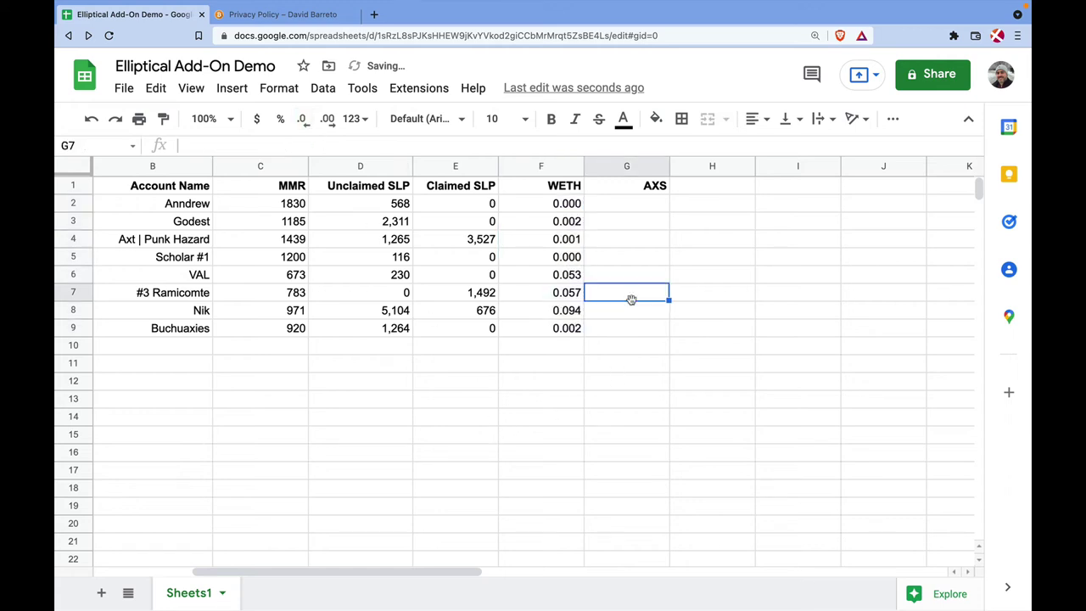
{"action": "left_click", "coordinate": [625, 204]}
{"action": "type", "text": "="}
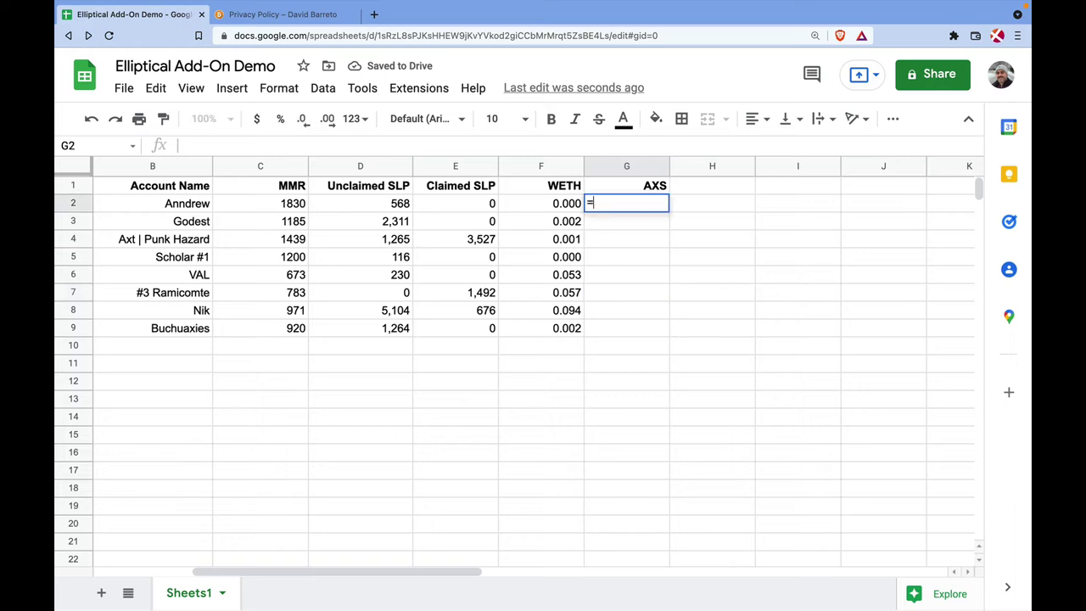
{"action": "type", "text": "ELP_"}
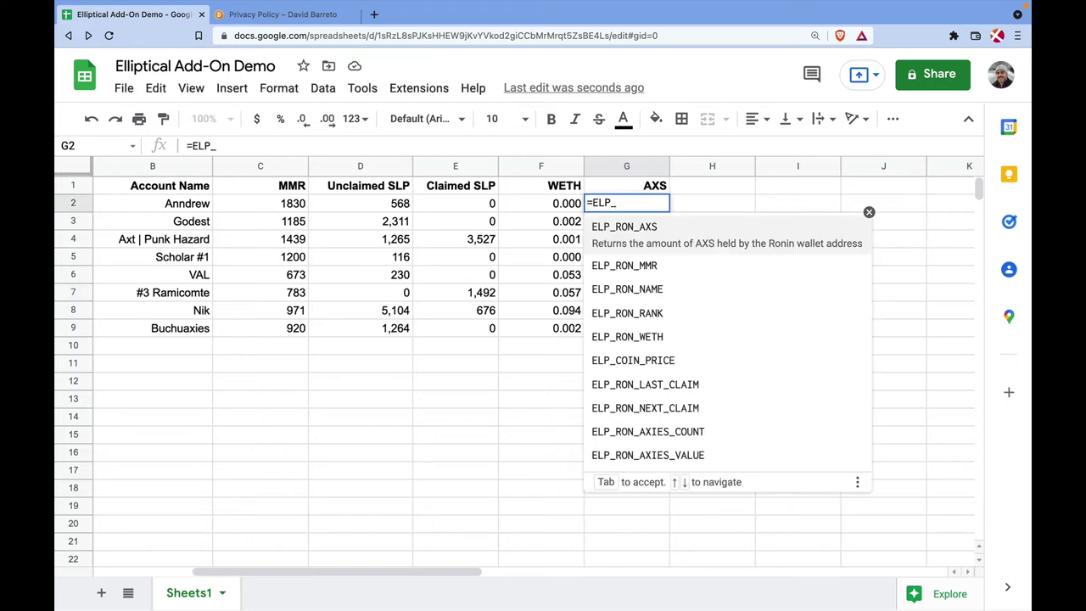
{"action": "key", "text": "Tab"}
{"action": "scroll", "coordinate": [375, 257], "scroll_direction": "left", "scroll_amount": 3}
{"action": "left_click", "coordinate": [266, 206]}
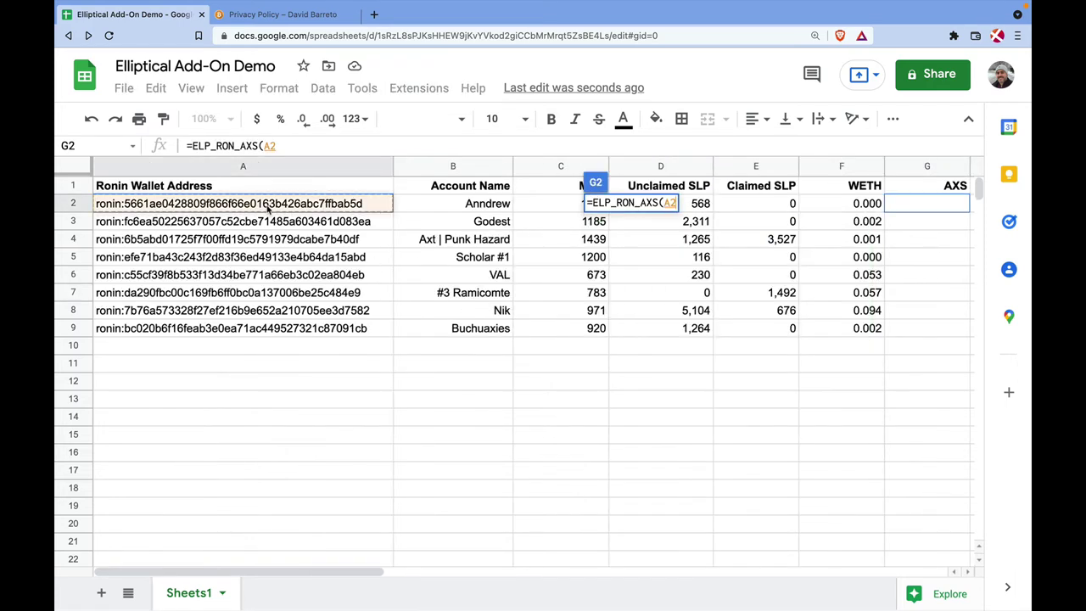
{"action": "type", "text": ")"}
{"action": "key", "text": "Return"}
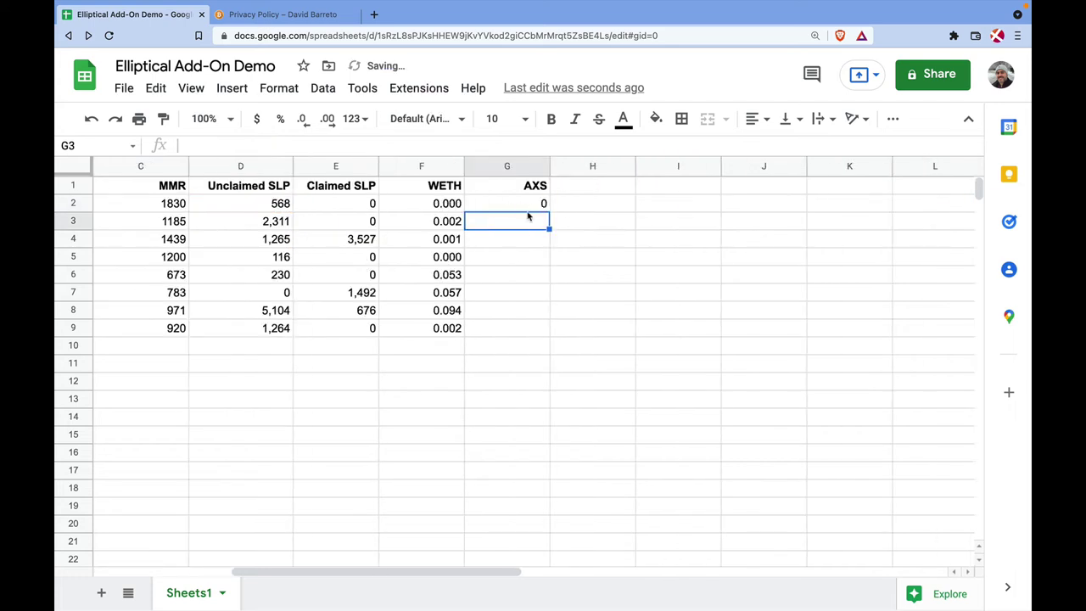
Fill the AXS formula from G2 down to G9 for the remaining wallets.
{"action": "left_click", "coordinate": [543, 205]}
{"action": "left_click_drag", "start_coordinate": [549, 212], "coordinate": [536, 338]}
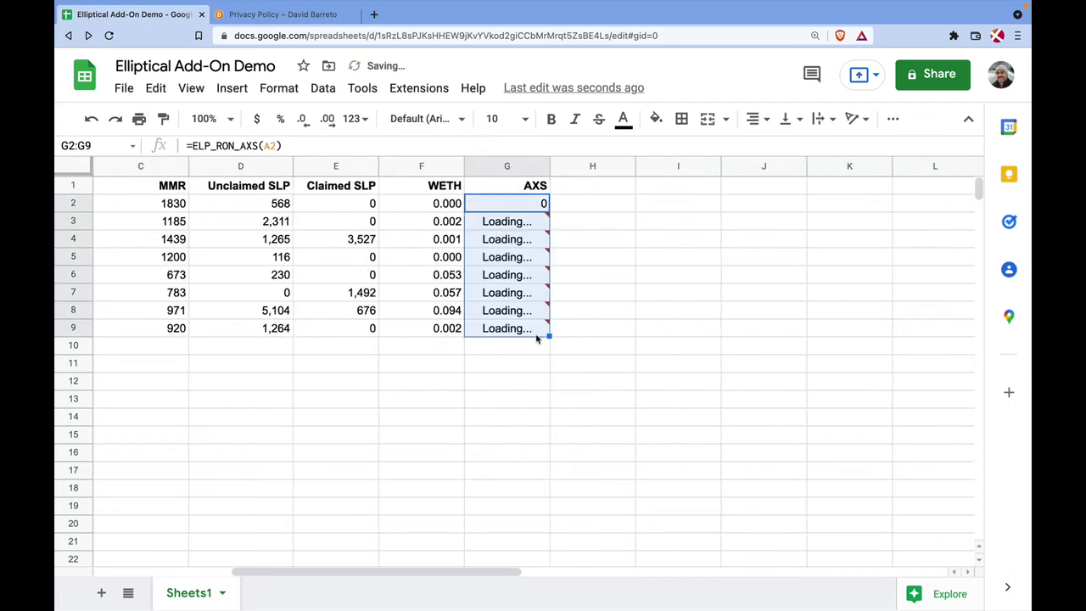
{"action": "left_click", "coordinate": [606, 334]}
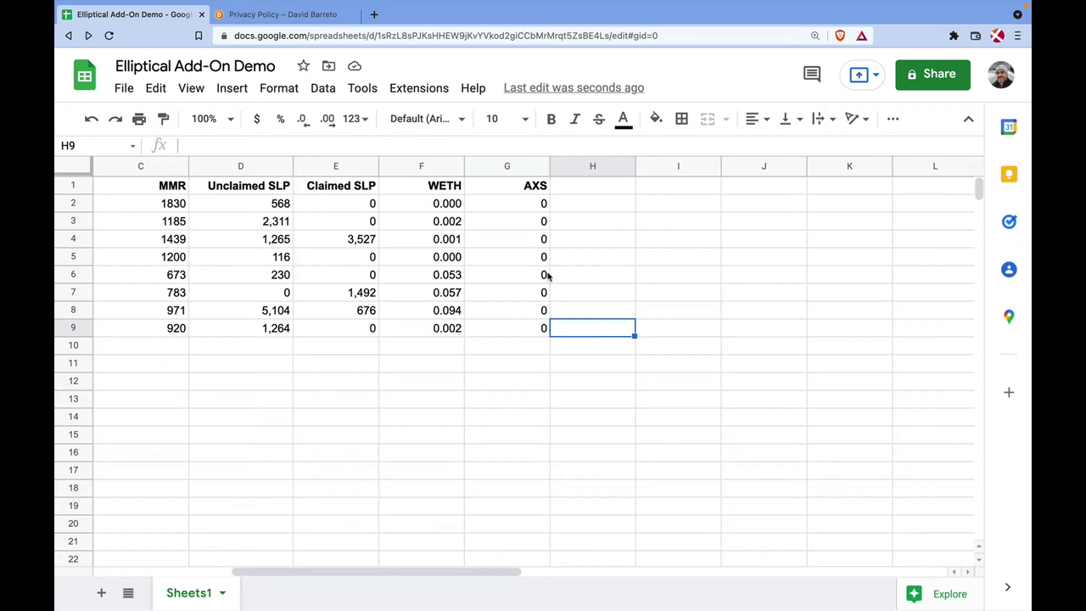
Enter the header Axie Count in cell H1 and make it bold and right-aligned.
{"action": "scroll", "coordinate": [583, 188], "scroll_direction": "left", "scroll_amount": 3}
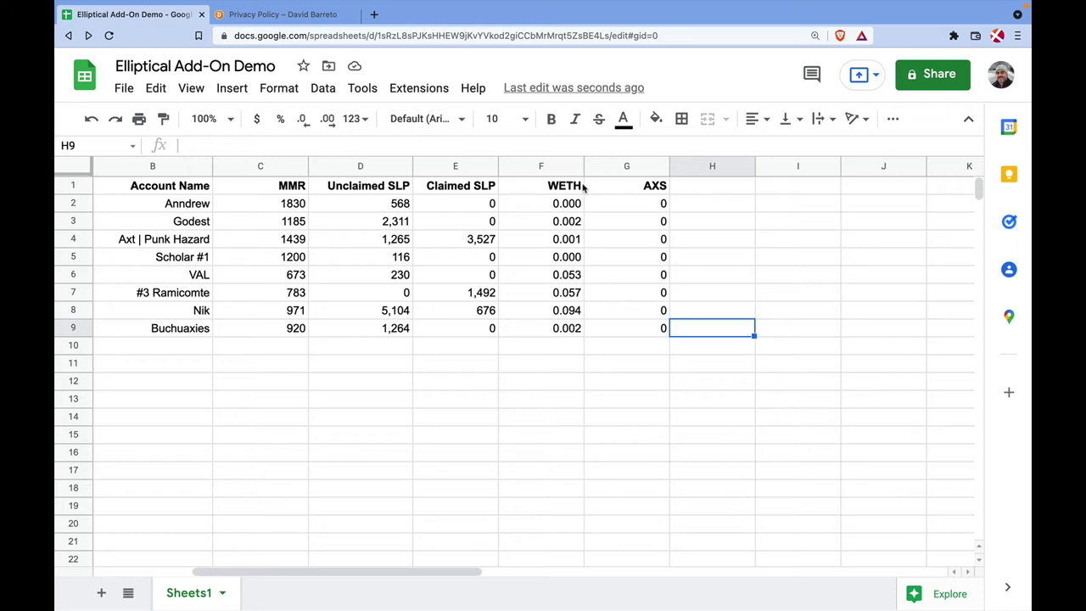
{"action": "left_click", "coordinate": [699, 185]}
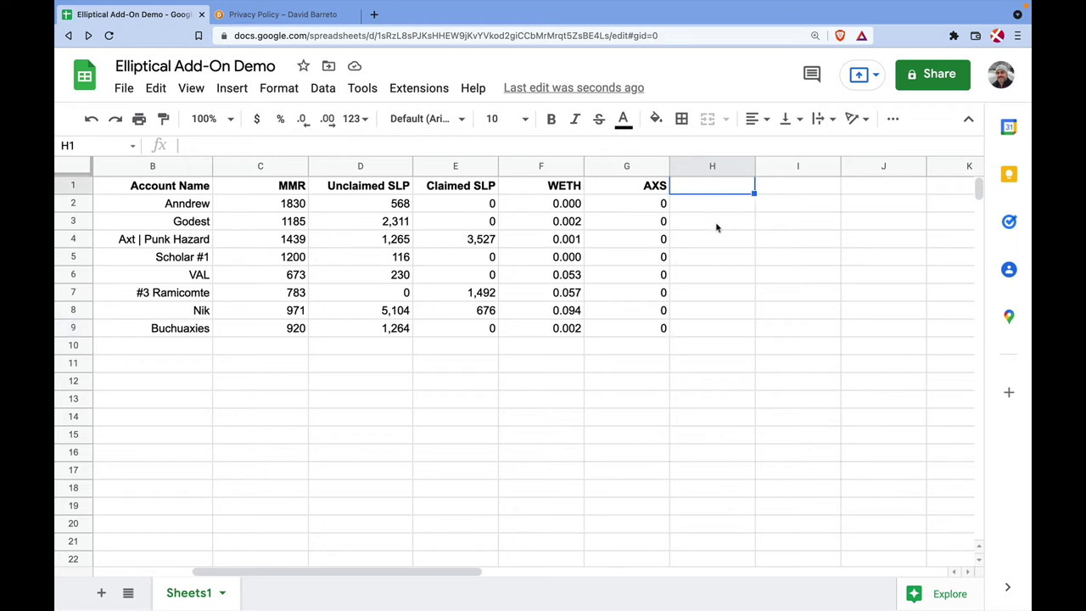
{"action": "type", "text": "Axie"}
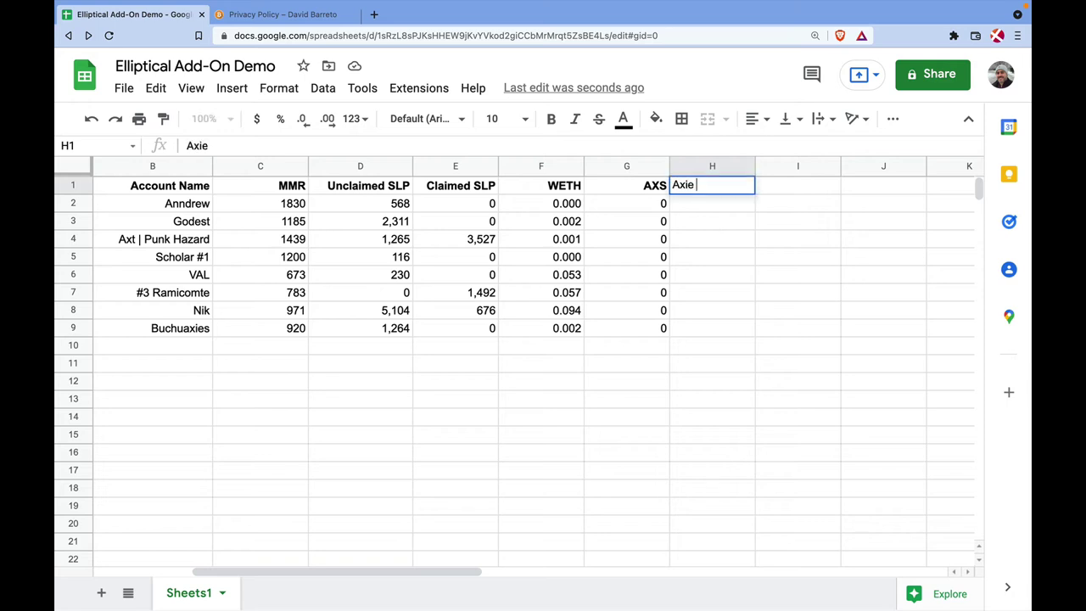
{"action": "type", "text": " Count"}
{"action": "key", "text": "Return"}
{"action": "left_click", "coordinate": [712, 185]}
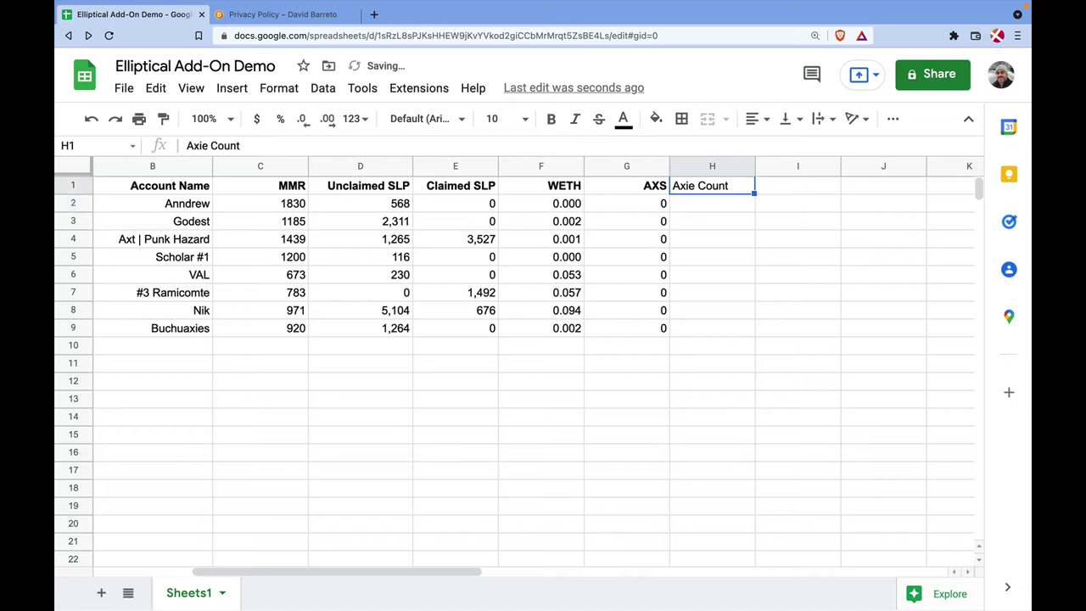
{"action": "key", "text": "ctrl+b"}
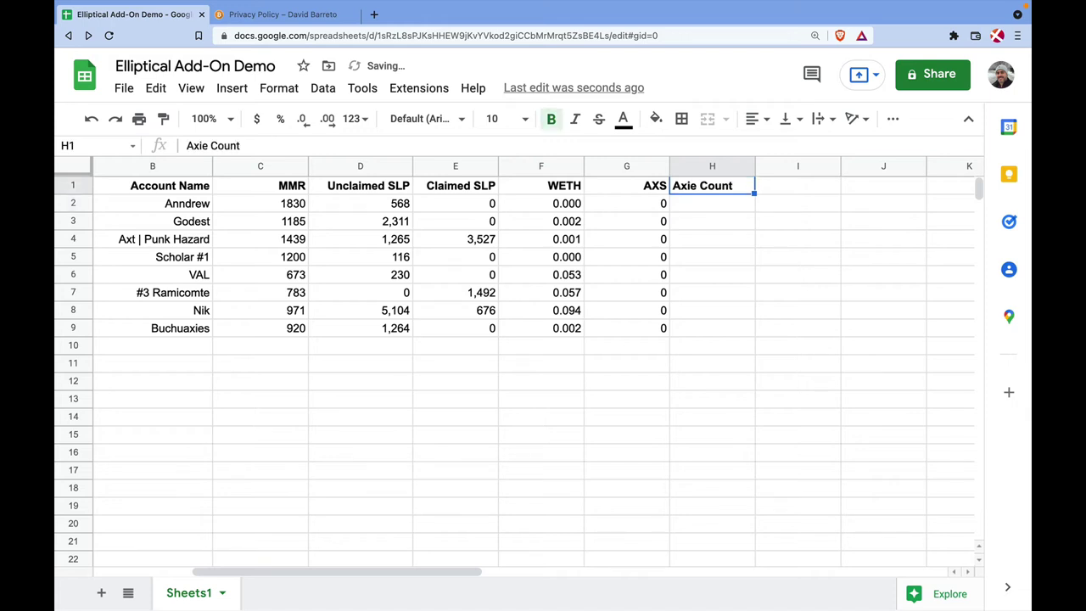
{"action": "left_click", "coordinate": [758, 119]}
{"action": "left_click", "coordinate": [777, 148]}
Enter =ELP_RON_AXIES_COUNT(A2) in cell H2 to fetch the number of axies in the first wallet.
{"action": "left_click", "coordinate": [693, 212]}
{"action": "type", "text": "=ELP_"}
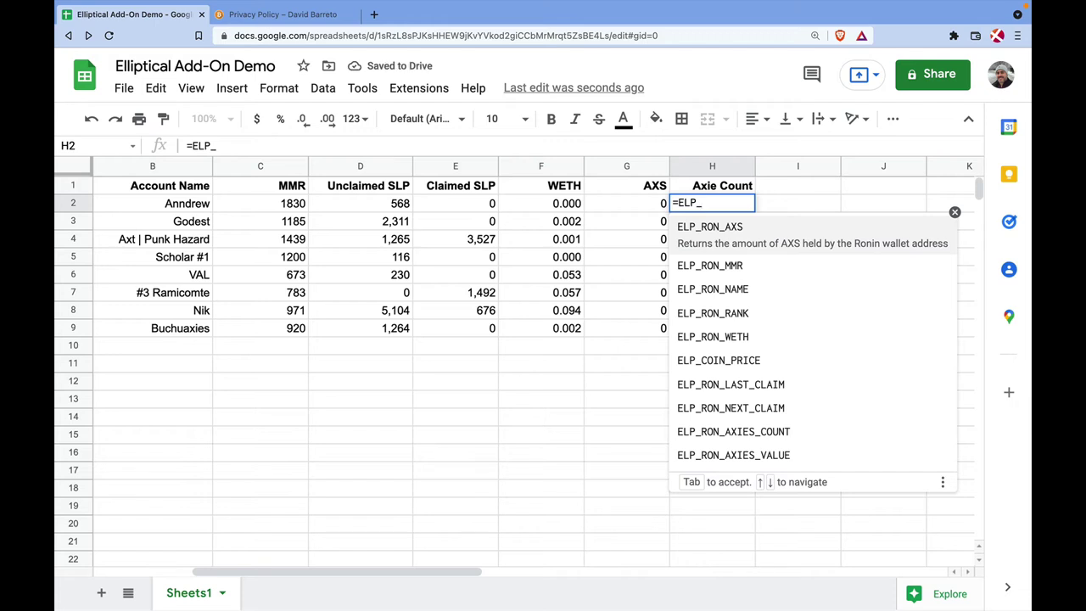
{"action": "type", "text": "RON_AX"}
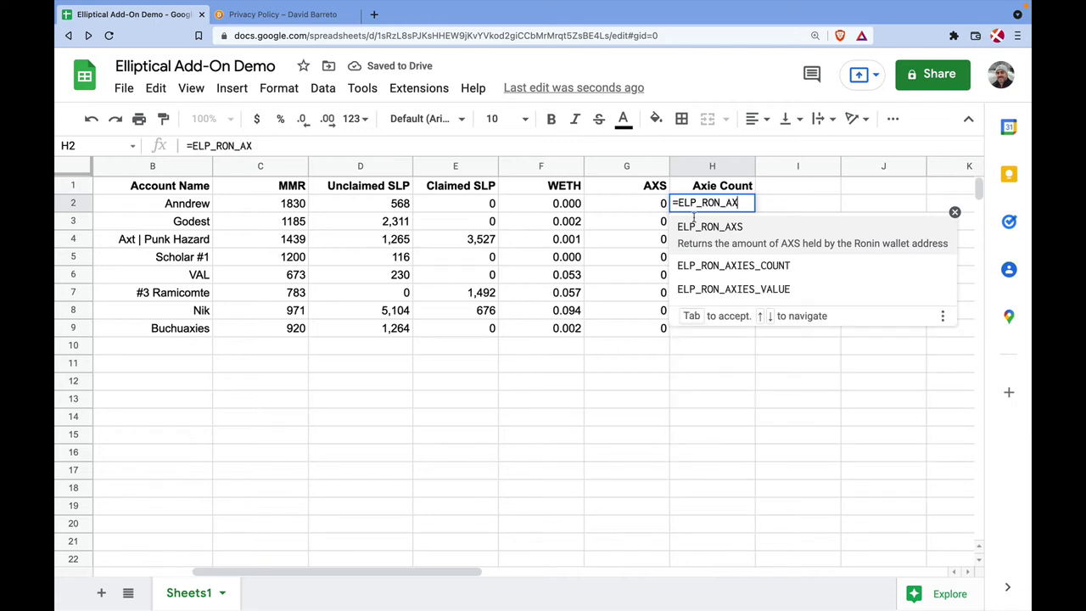
{"action": "left_click", "coordinate": [802, 253]}
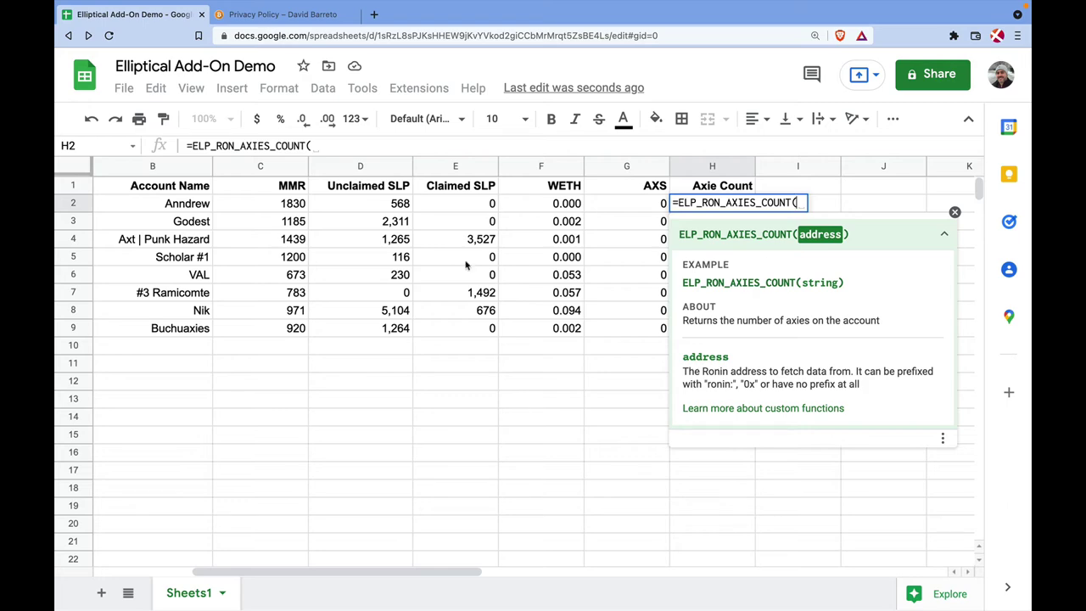
{"action": "scroll", "coordinate": [403, 208], "scroll_direction": "left", "scroll_amount": 3}
{"action": "left_click", "coordinate": [288, 207]}
{"action": "type", "text": ")"}
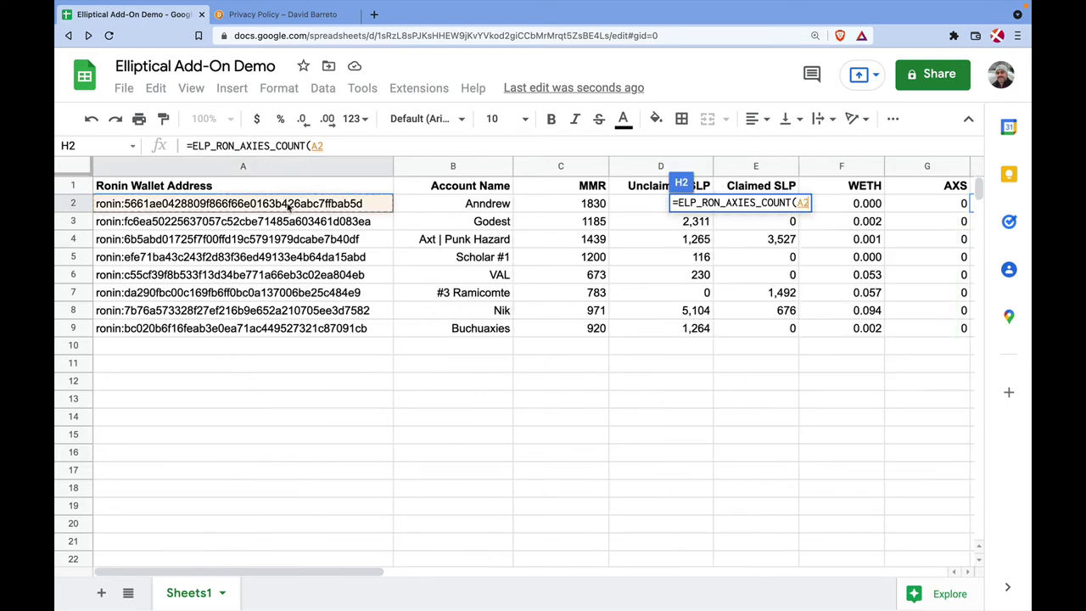
{"action": "key", "text": "Return"}
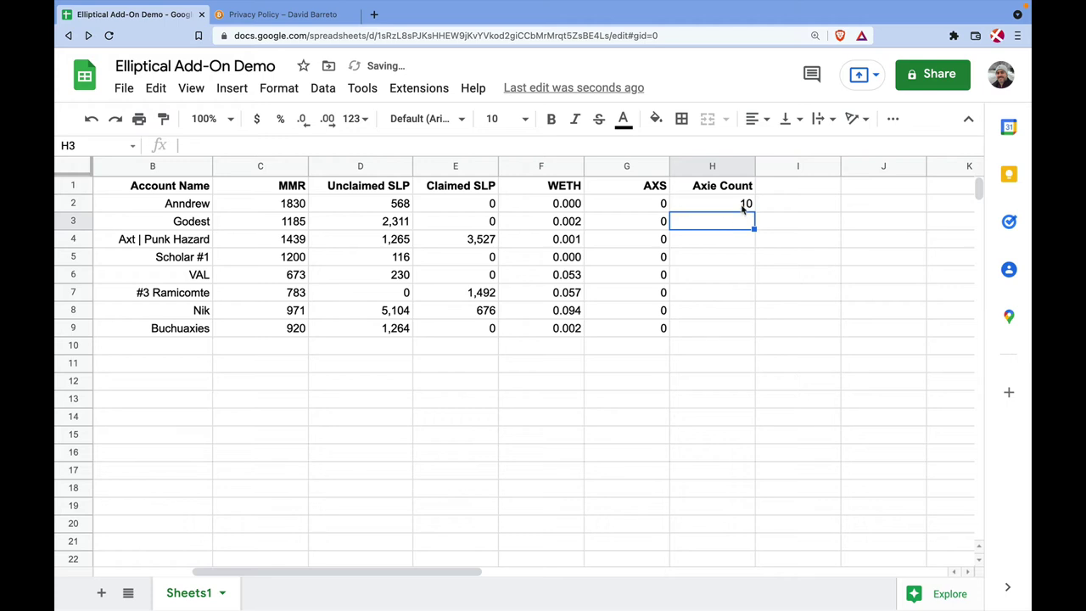
Fill the Axie Count formula from H2 down to H9 and check the results in H3, H4 and H5.
{"action": "left_click", "coordinate": [745, 204]}
{"action": "left_click_drag", "start_coordinate": [753, 211], "coordinate": [742, 327]}
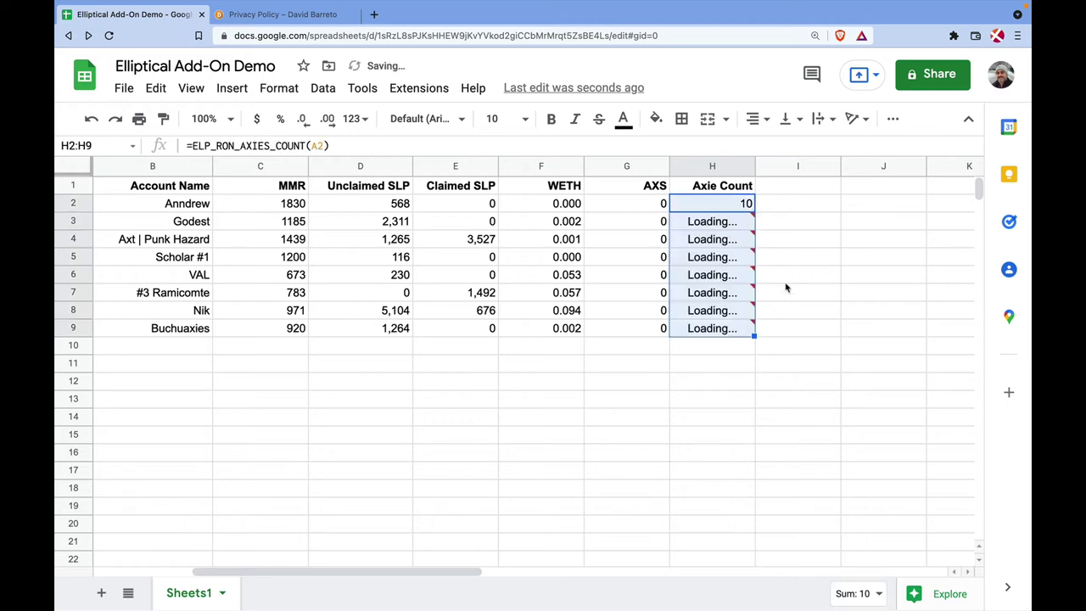
{"action": "left_click", "coordinate": [720, 221]}
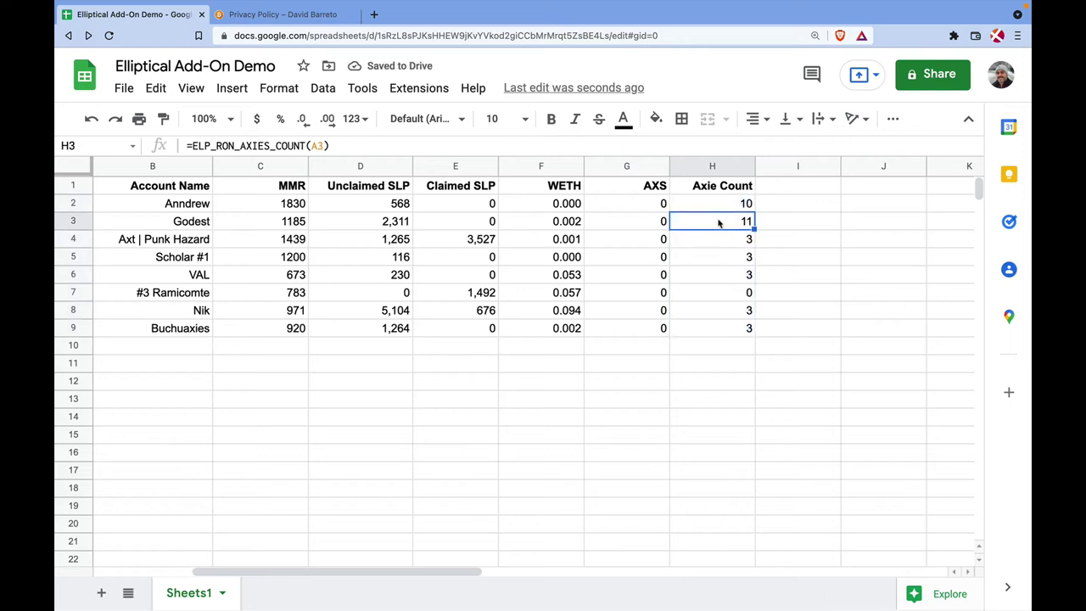
{"action": "left_click", "coordinate": [718, 239]}
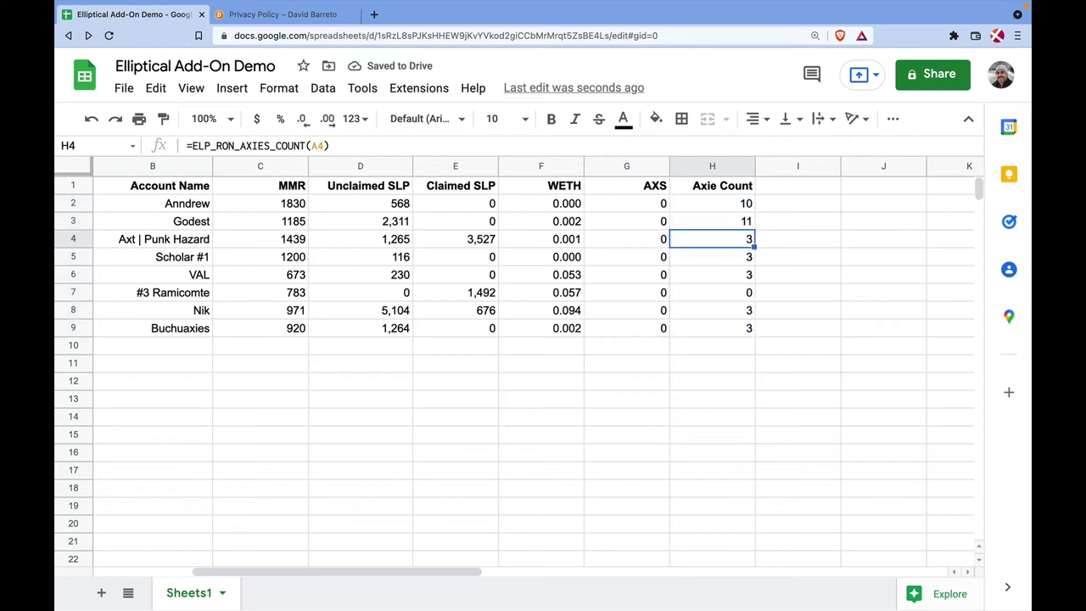
{"action": "key", "text": "Down"}
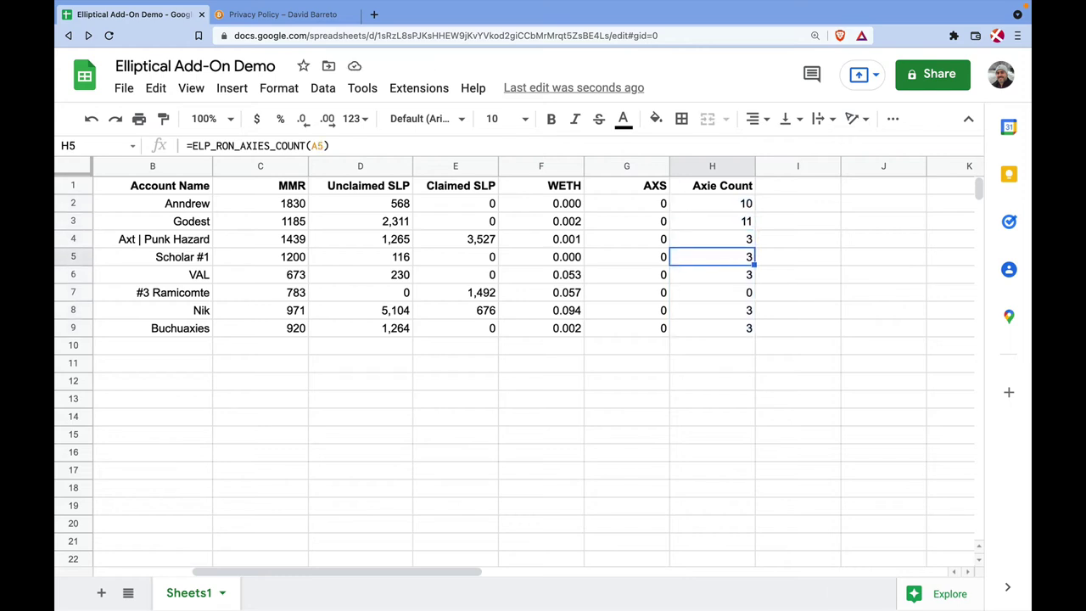
Check the Axie Count results in cells H6 and H7.
{"action": "key", "text": "Down"}
{"action": "key", "text": "Down"}
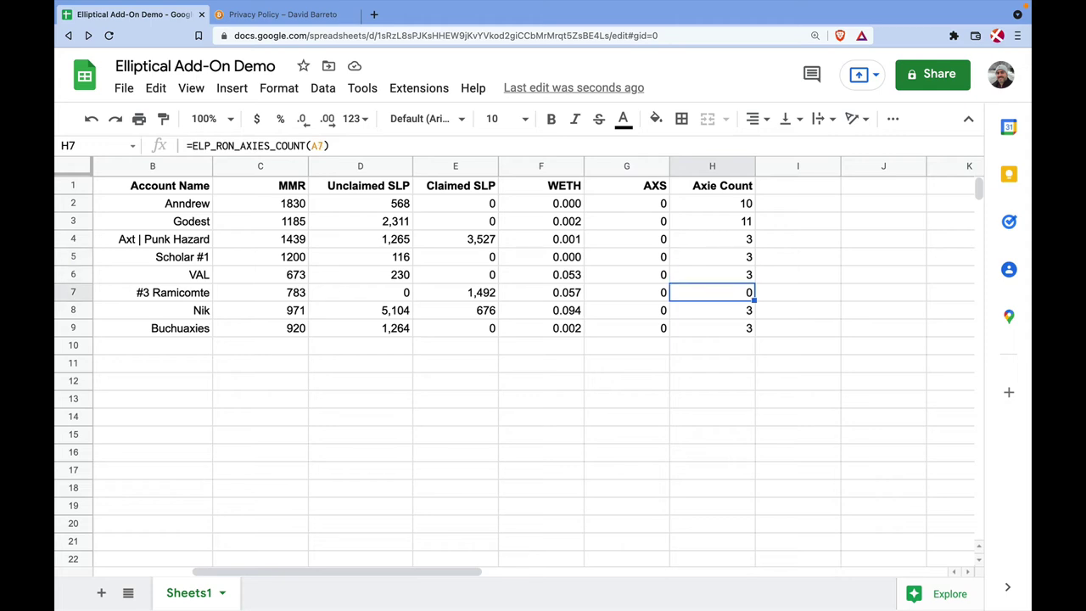
Enter the header Axies Value in cell I1 and make it bold and right-aligned.
{"action": "left_click", "coordinate": [791, 192]}
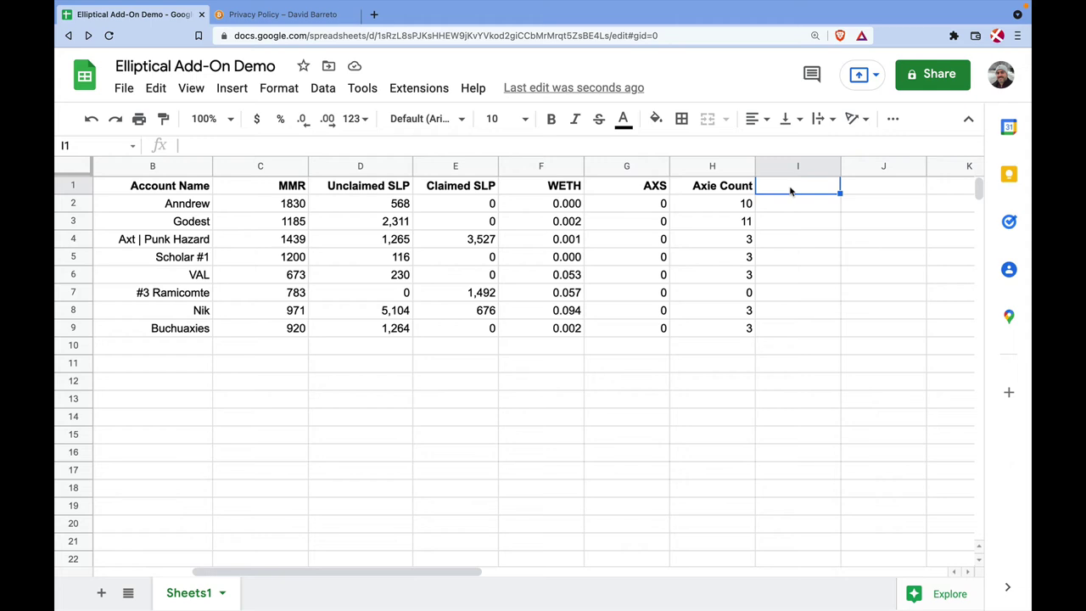
{"action": "double_click", "coordinate": [791, 191]}
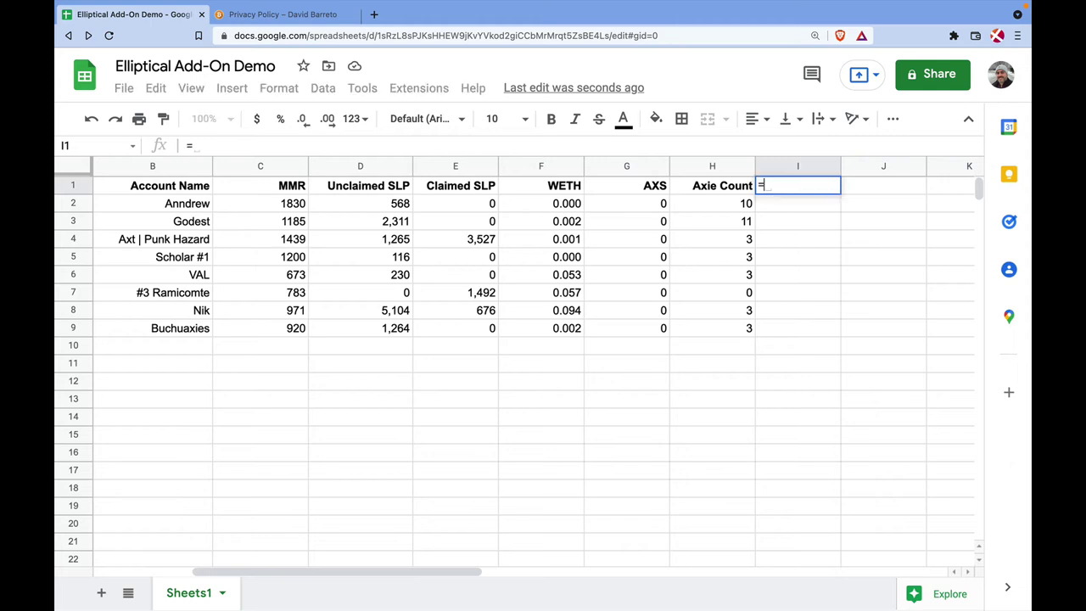
{"action": "type", "text": "Axie Value"}
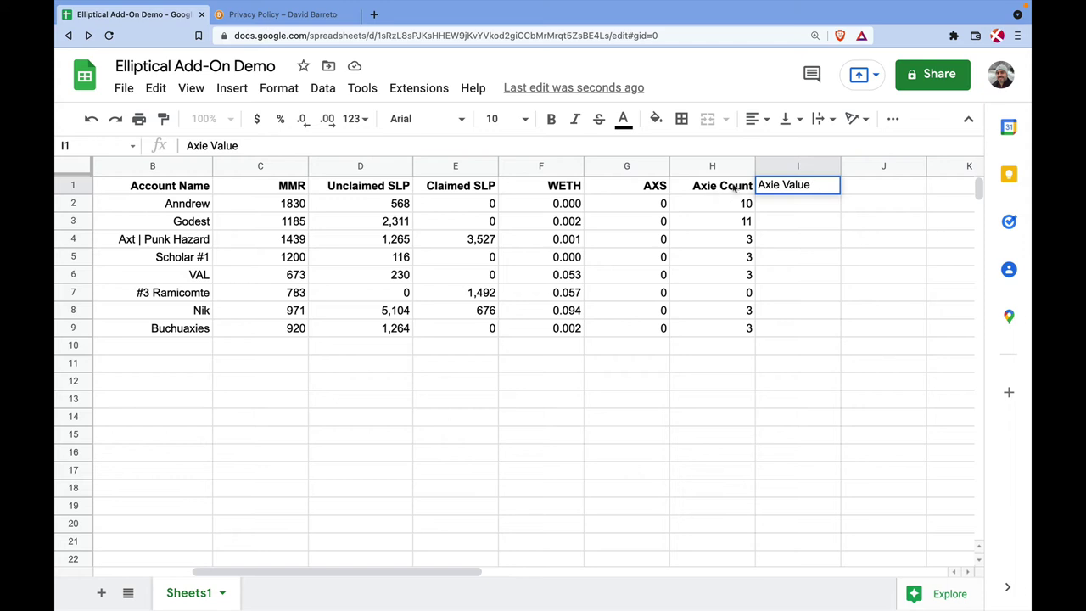
{"action": "left_click", "coordinate": [782, 184]}
{"action": "type", "text": "s"}
{"action": "key", "text": "Return"}
{"action": "key", "text": "Up"}
{"action": "key", "text": "super+b"}
{"action": "left_click", "coordinate": [751, 119]}
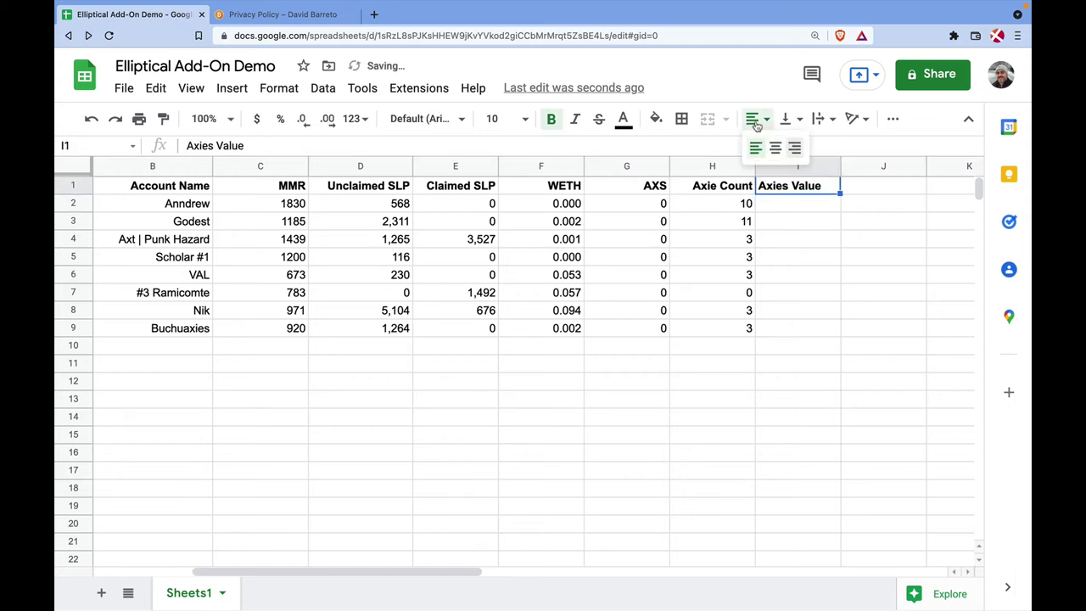
{"action": "left_click", "coordinate": [795, 145]}
Change the header in cell H1 to Axies Count.
{"action": "left_click", "coordinate": [715, 190]}
{"action": "left_click", "coordinate": [207, 145]}
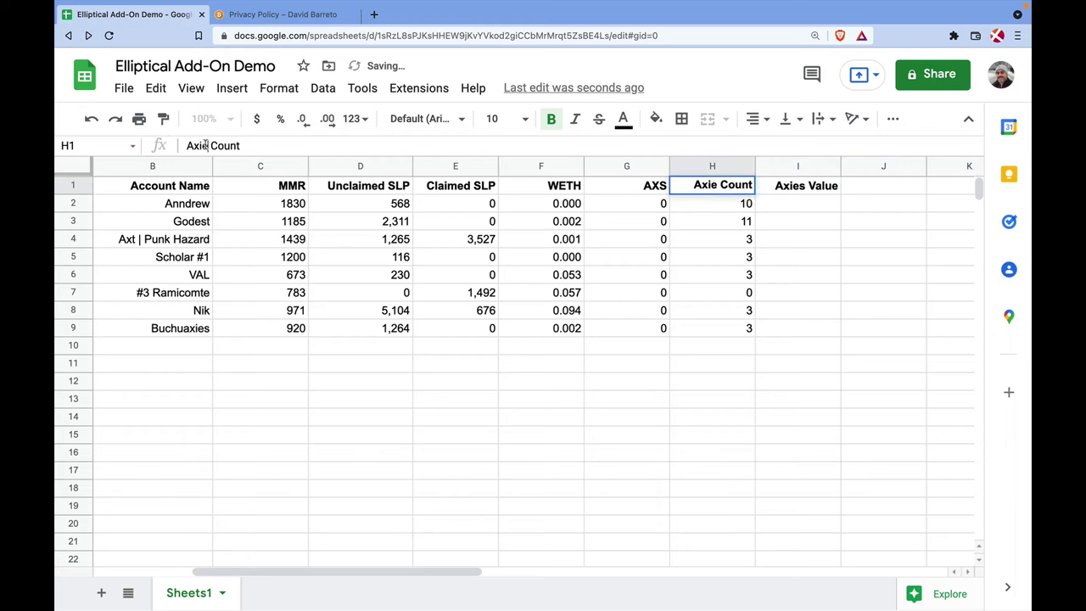
{"action": "type", "text": "s"}
{"action": "key", "text": "Return"}
Enter =ELP_RON_AXIES_VALUE(A2) in cell I2 to fetch the approximate ETH value of the first wallet's axies.
{"action": "left_click", "coordinate": [778, 207]}
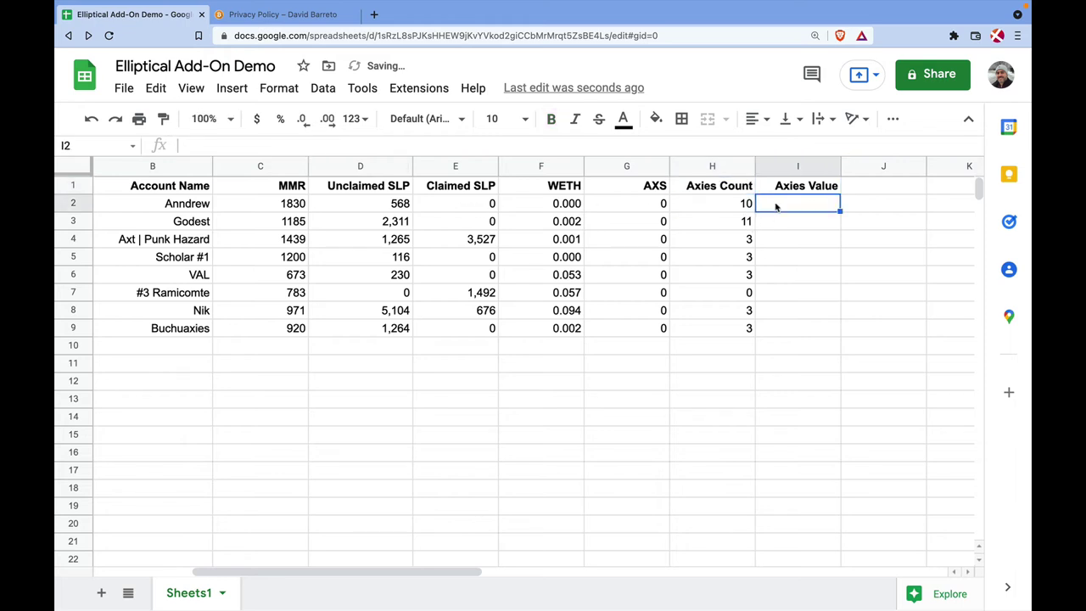
{"action": "type", "text": "=ELP_"}
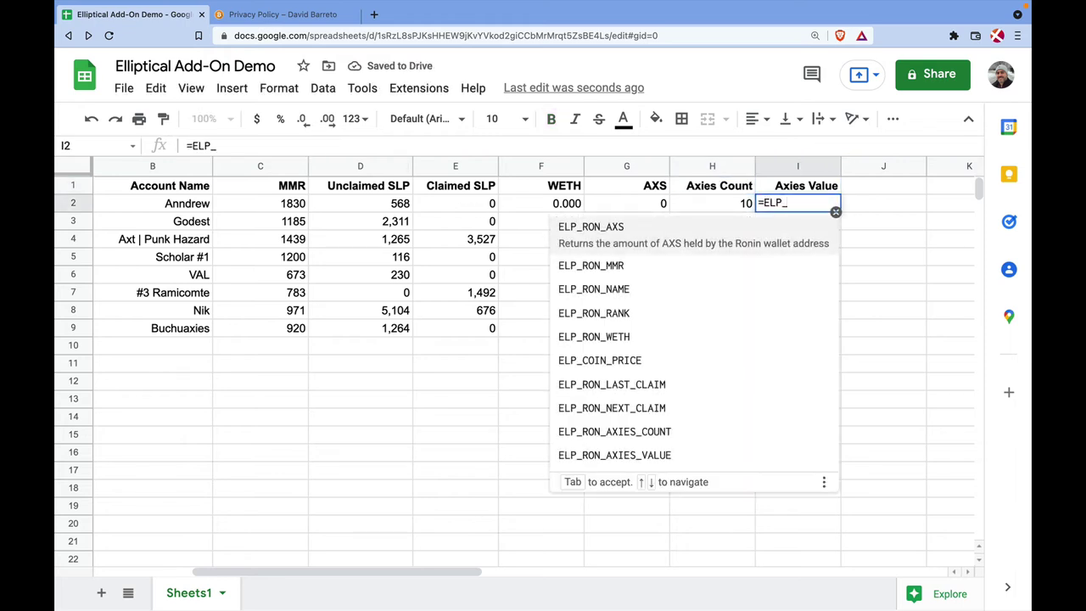
{"action": "type", "text": "RON_Ax"}
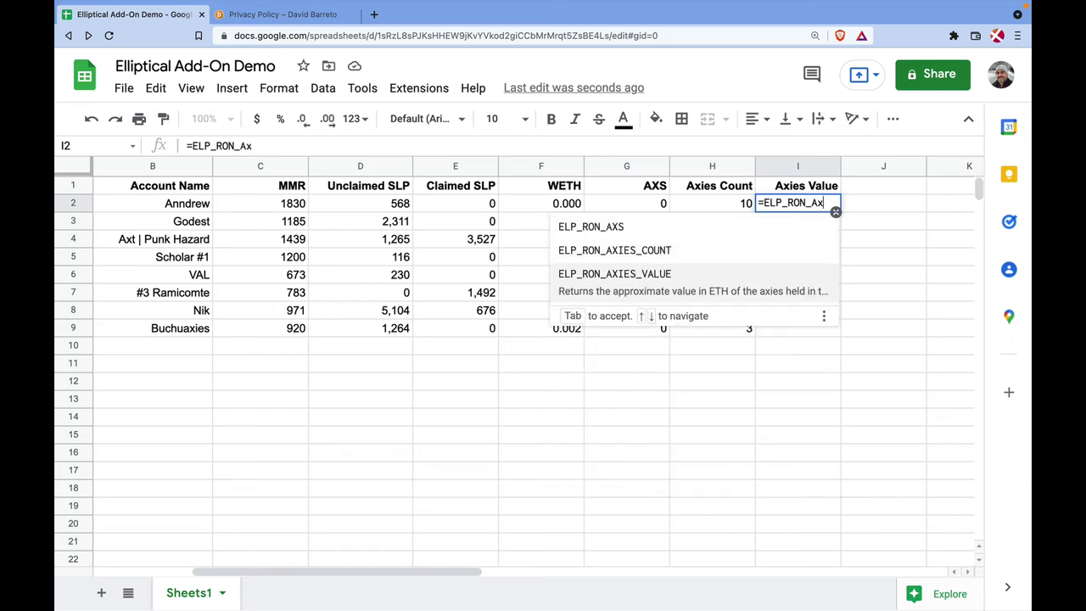
{"action": "key", "text": "Tab"}
{"action": "scroll", "coordinate": [298, 285], "scroll_direction": "left", "scroll_amount": 5}
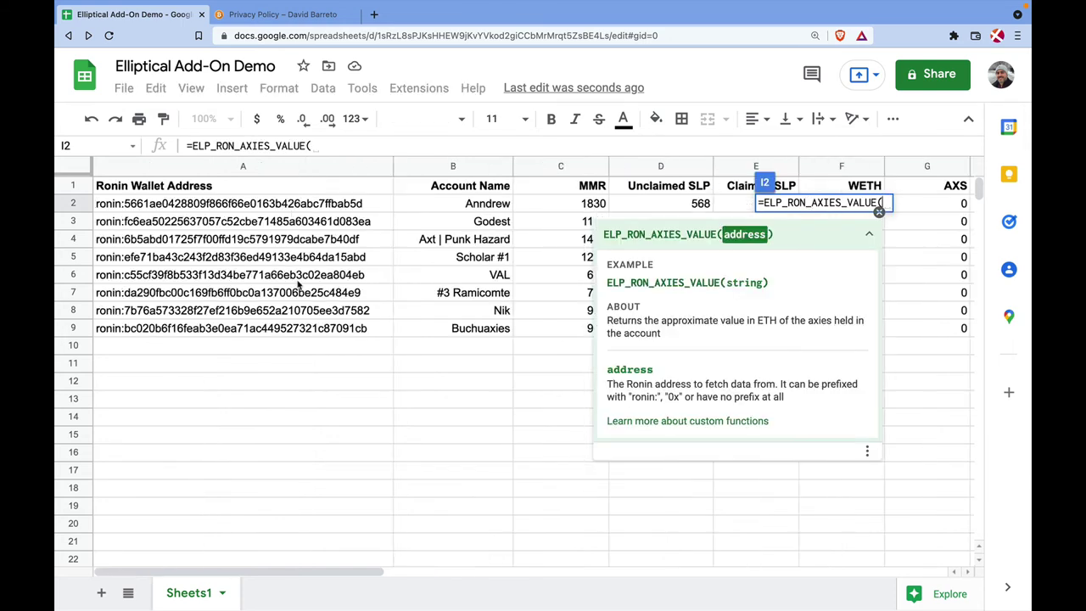
{"action": "left_click", "coordinate": [297, 203]}
{"action": "type", "text": ")"}
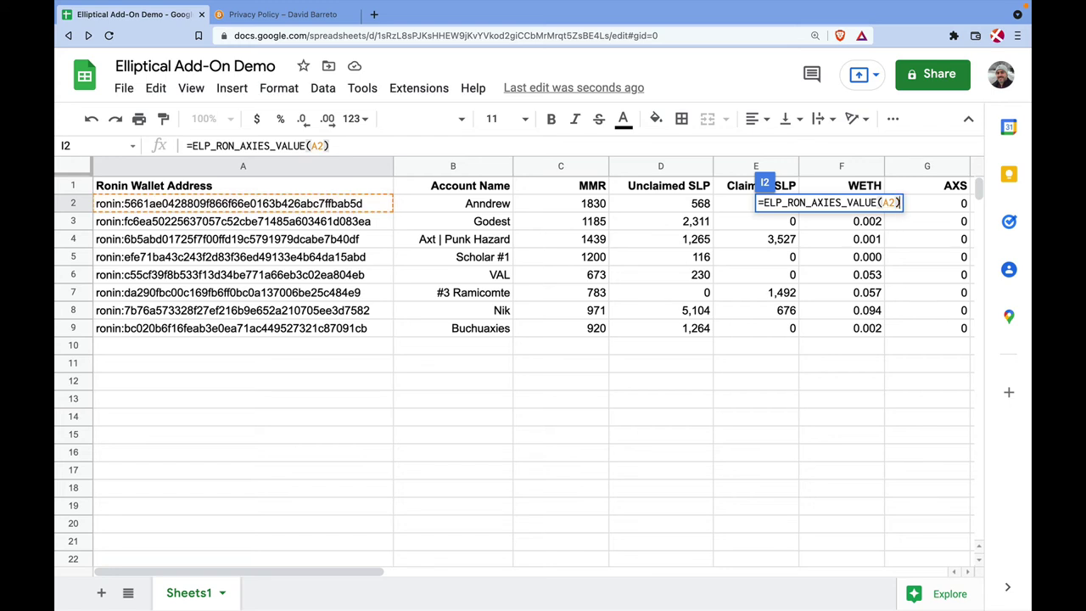
{"action": "key", "text": "Return"}
Fill the Axies Value formula from I2 down to I9 for the remaining wallets.
{"action": "left_click", "coordinate": [823, 208]}
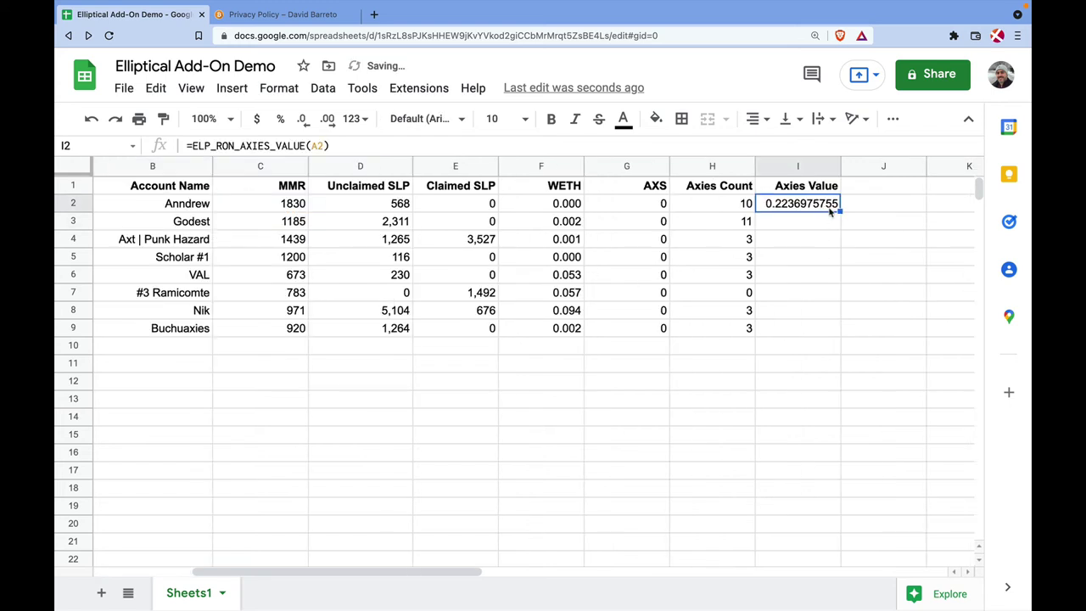
{"action": "left_click_drag", "start_coordinate": [840, 212], "coordinate": [828, 324]}
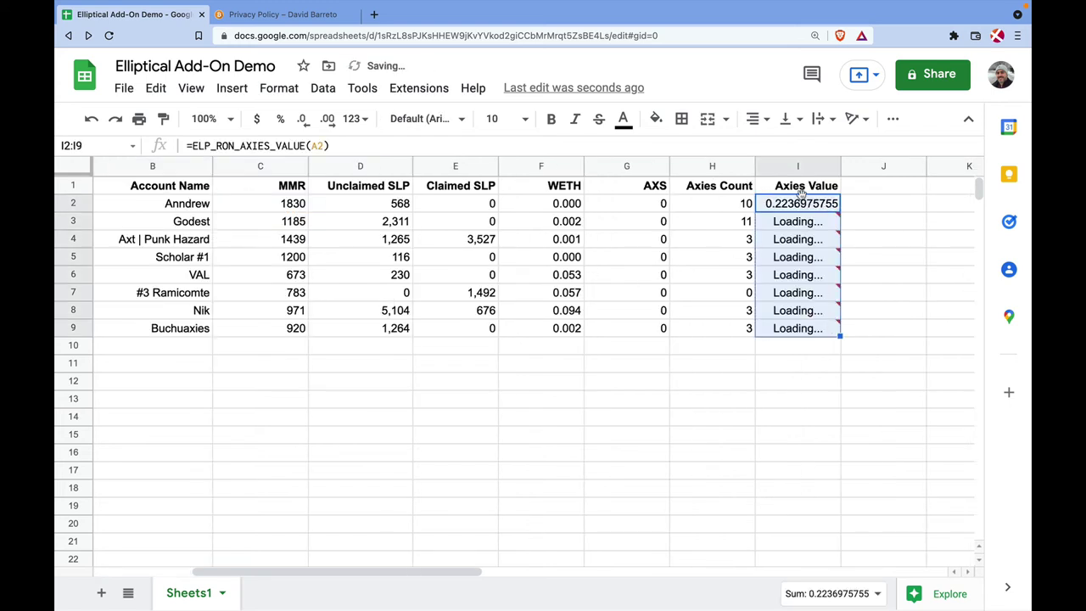
{"action": "left_click", "coordinate": [798, 208]}
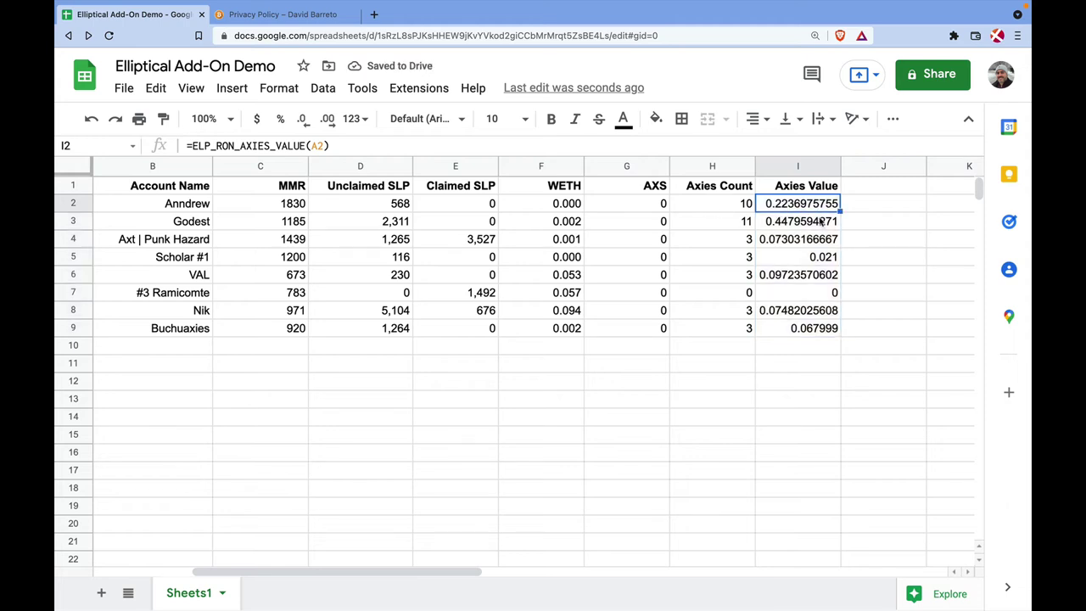
{"action": "left_click", "coordinate": [853, 224]}
Reduce the Axies Value figures in I2:I9 to three decimal places.
{"action": "left_click_drag", "start_coordinate": [806, 203], "coordinate": [802, 327]}
{"action": "left_click", "coordinate": [303, 119]}
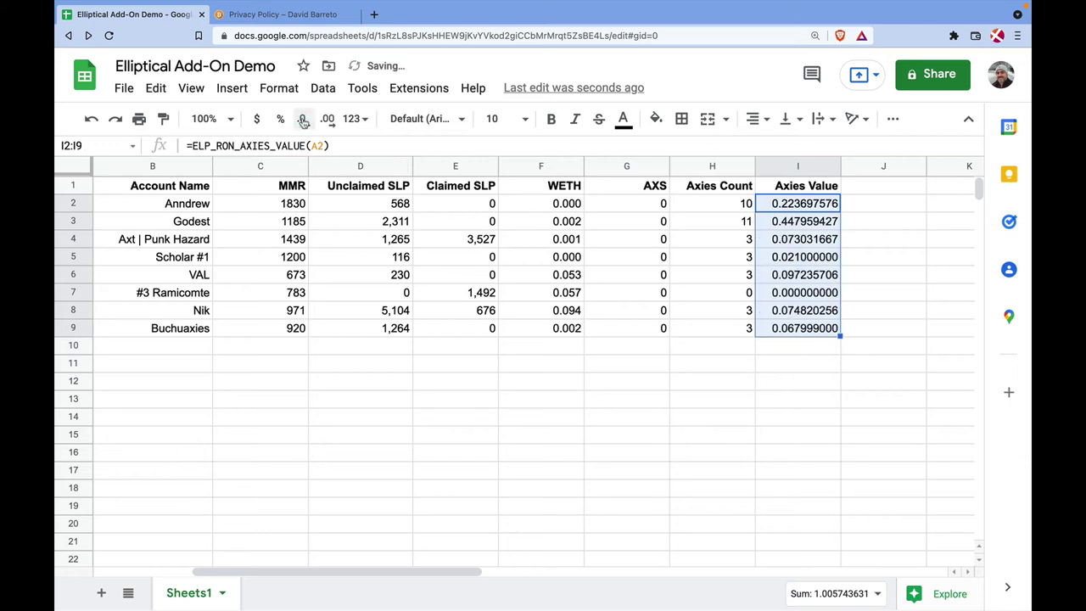
{"action": "left_click", "coordinate": [303, 119]}
{"action": "left_click", "coordinate": [303, 118]}
{"action": "left_click", "coordinate": [302, 119]}
{"action": "left_click", "coordinate": [303, 119]}
{"action": "left_click", "coordinate": [302, 119]}
{"action": "left_click", "coordinate": [303, 119]}
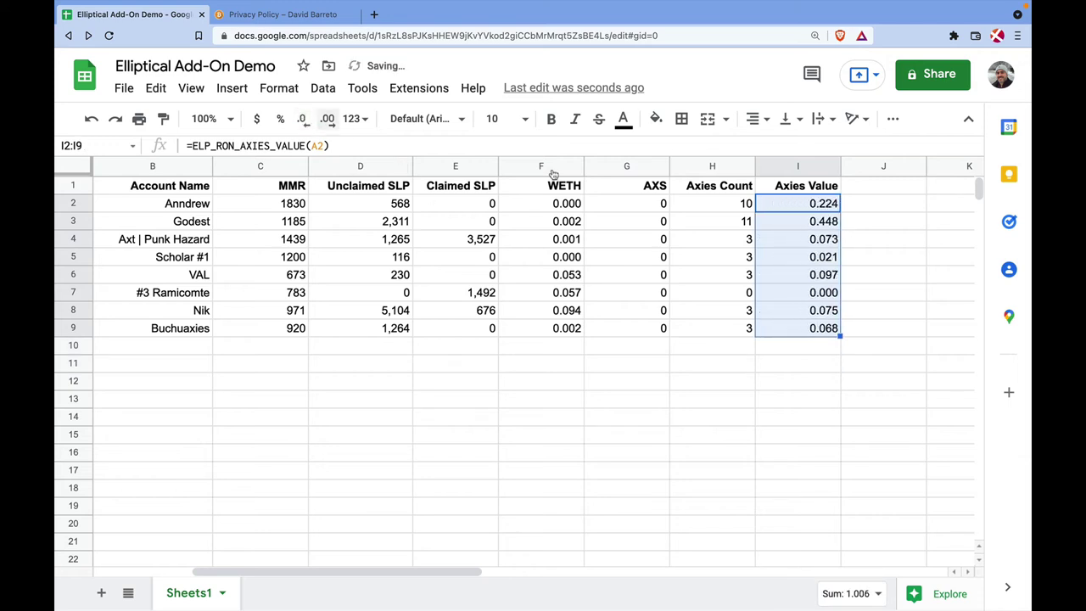
{"action": "left_click", "coordinate": [865, 255]}
{"action": "left_click", "coordinate": [782, 208]}
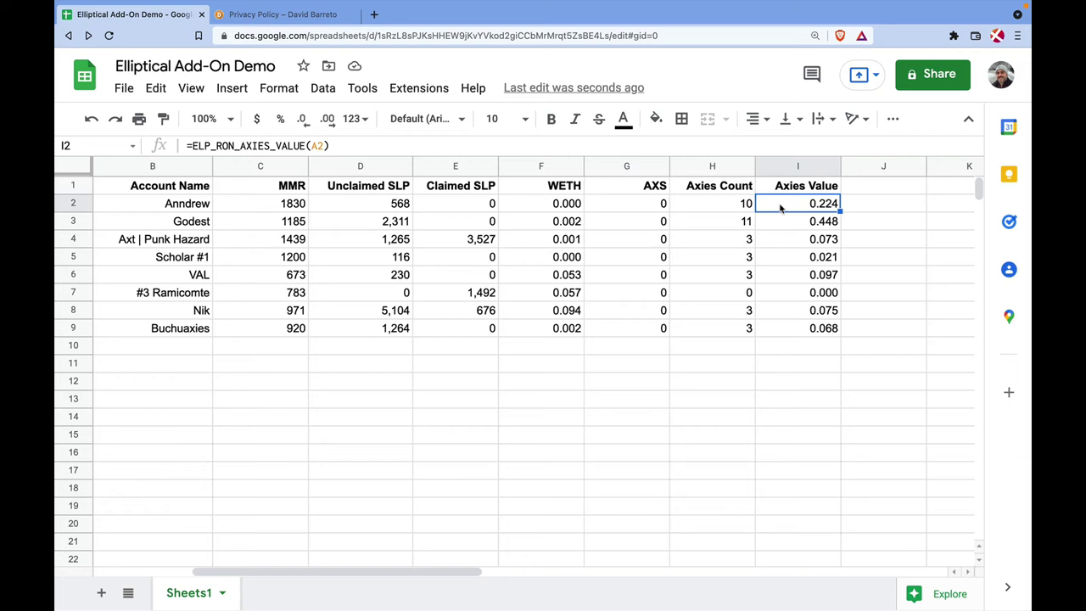
Rename the sheet Sheets1 as Scholars.
{"action": "scroll", "coordinate": [527, 278], "scroll_direction": "left", "scroll_amount": 3}
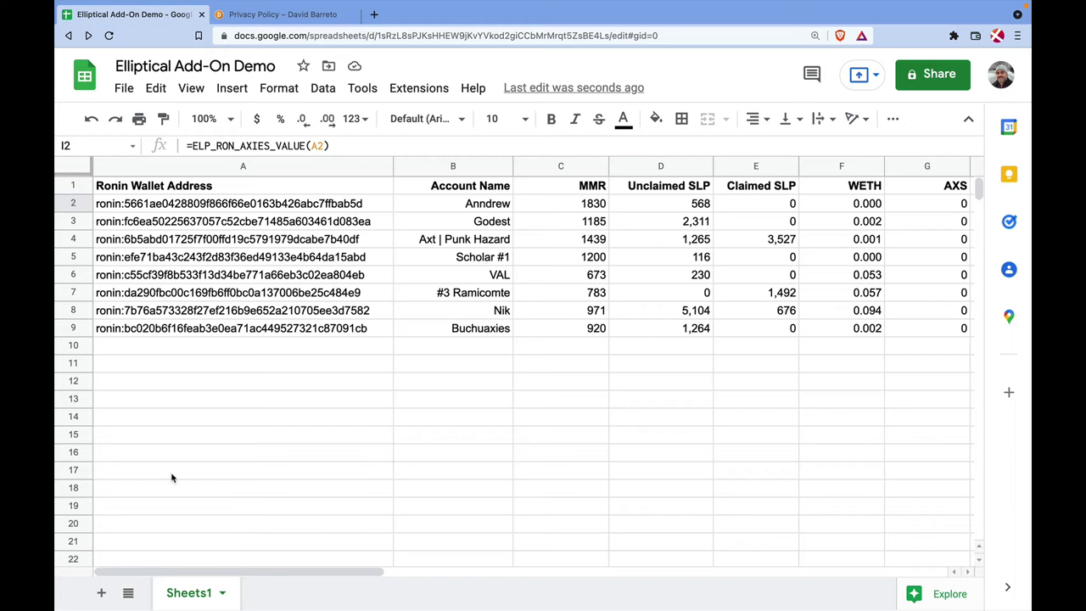
{"action": "left_click", "coordinate": [221, 592]}
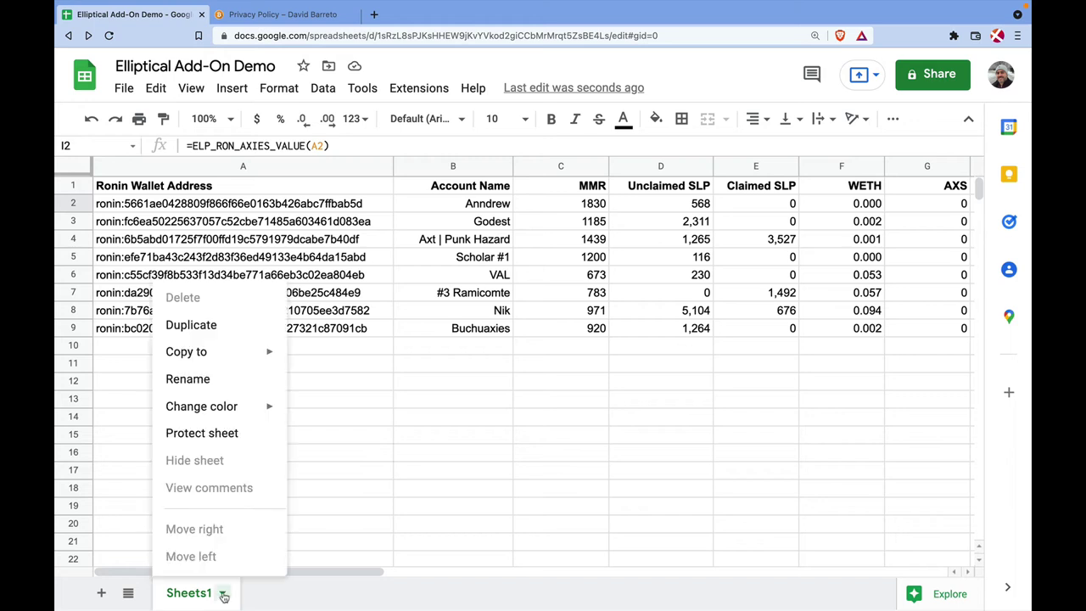
{"action": "left_click", "coordinate": [209, 380]}
{"action": "type", "text": "Scholars"}
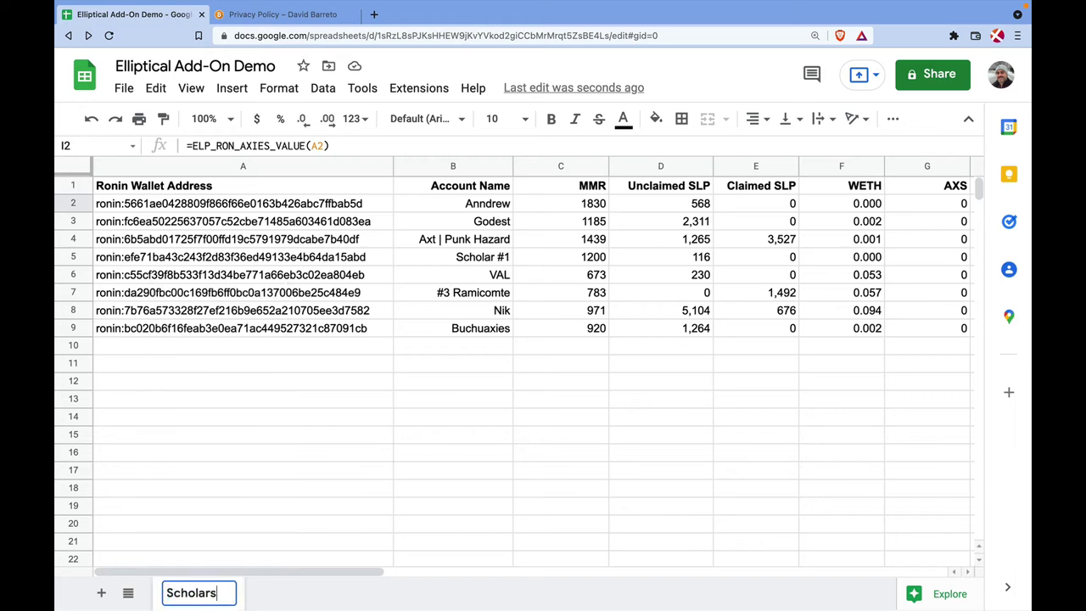
{"action": "key", "text": "Return"}
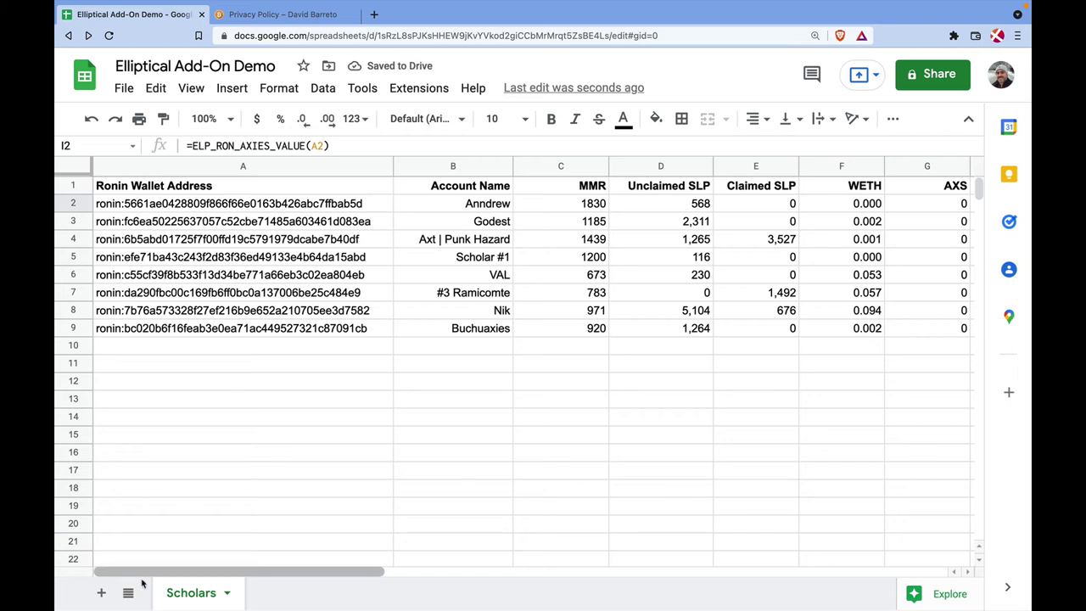
Add a new blank sheet, place it before the Scholars sheet and switch to it.
{"action": "scroll", "coordinate": [509, 382], "scroll_direction": "right", "scroll_amount": 3}
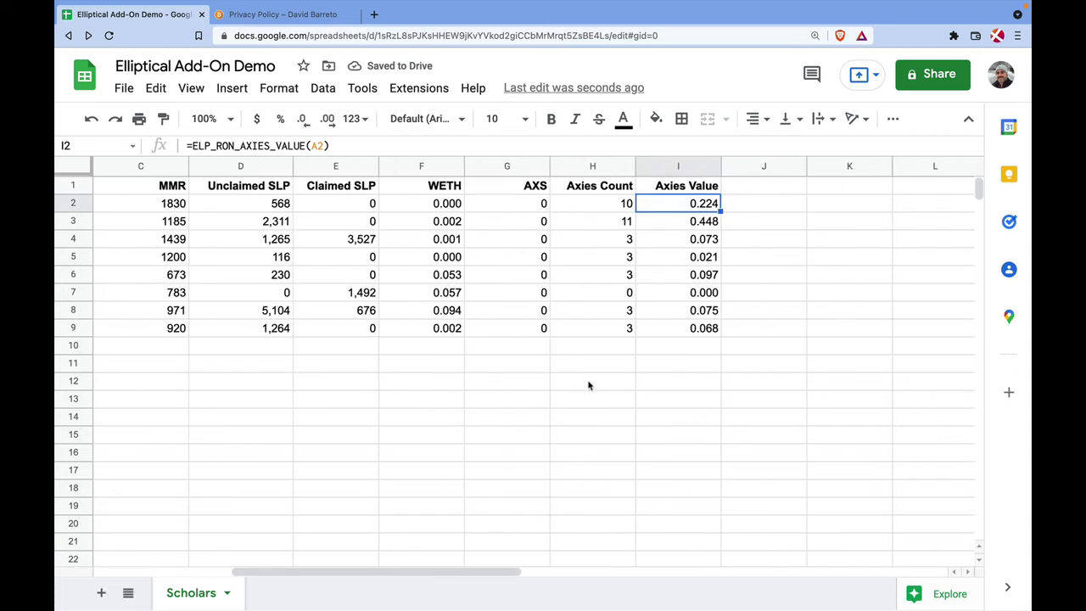
{"action": "scroll", "coordinate": [588, 386], "scroll_direction": "left", "scroll_amount": 3}
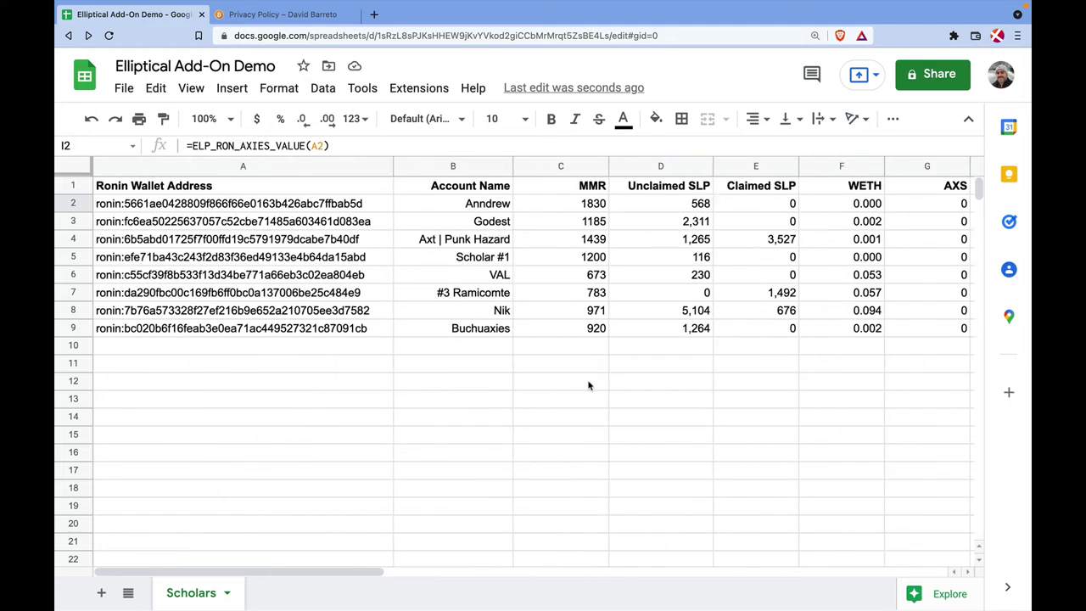
{"action": "scroll", "coordinate": [588, 385], "scroll_direction": "right", "scroll_amount": 3}
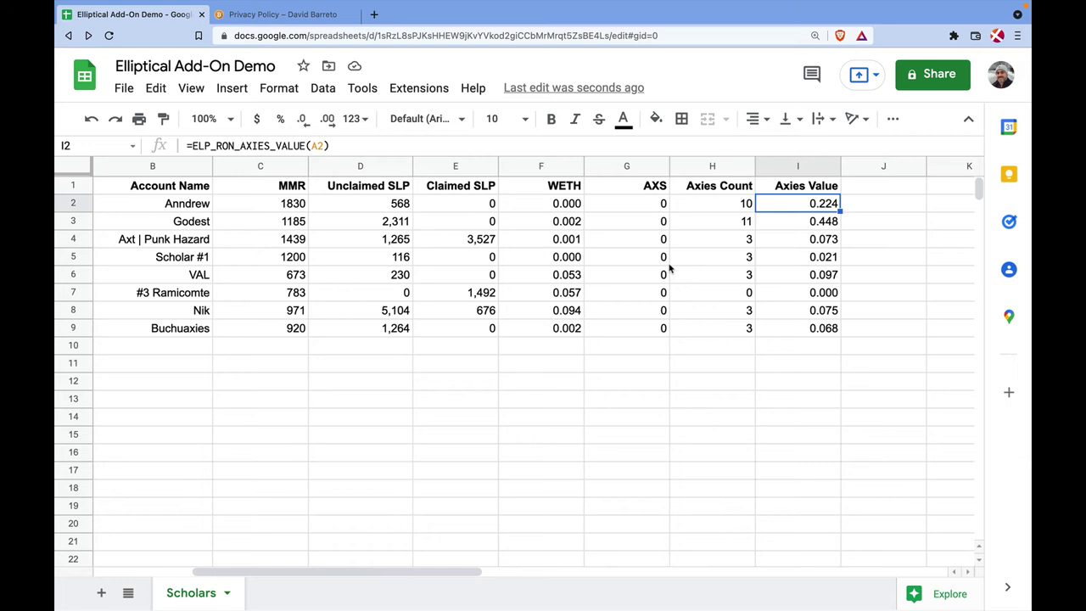
{"action": "left_click", "coordinate": [101, 592]}
{"action": "left_click", "coordinate": [227, 594]}
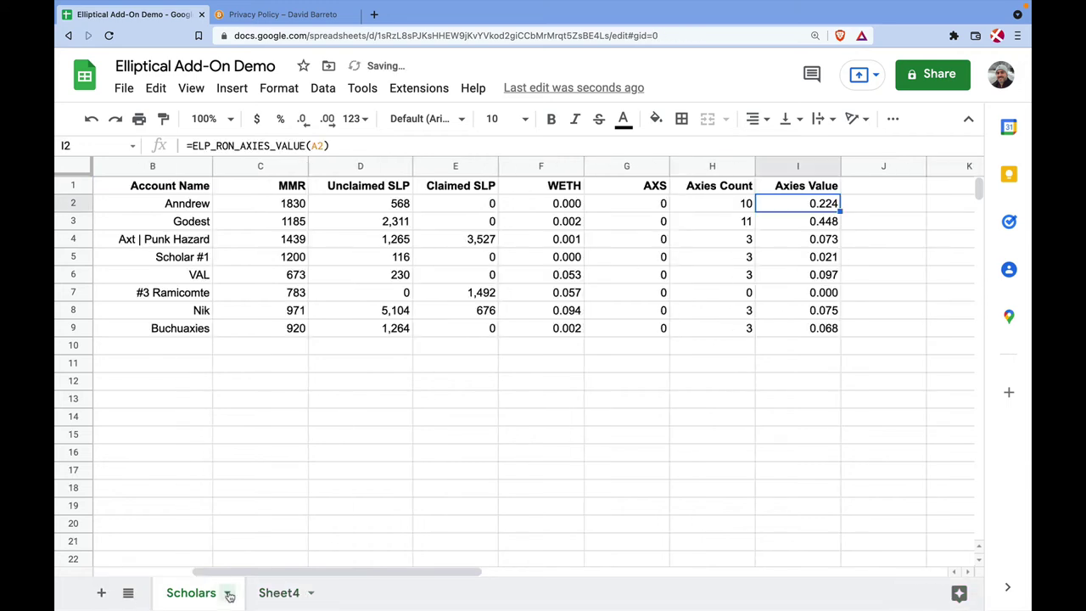
{"action": "left_click_drag", "start_coordinate": [226, 594], "coordinate": [297, 592]}
{"action": "left_click", "coordinate": [208, 592]}
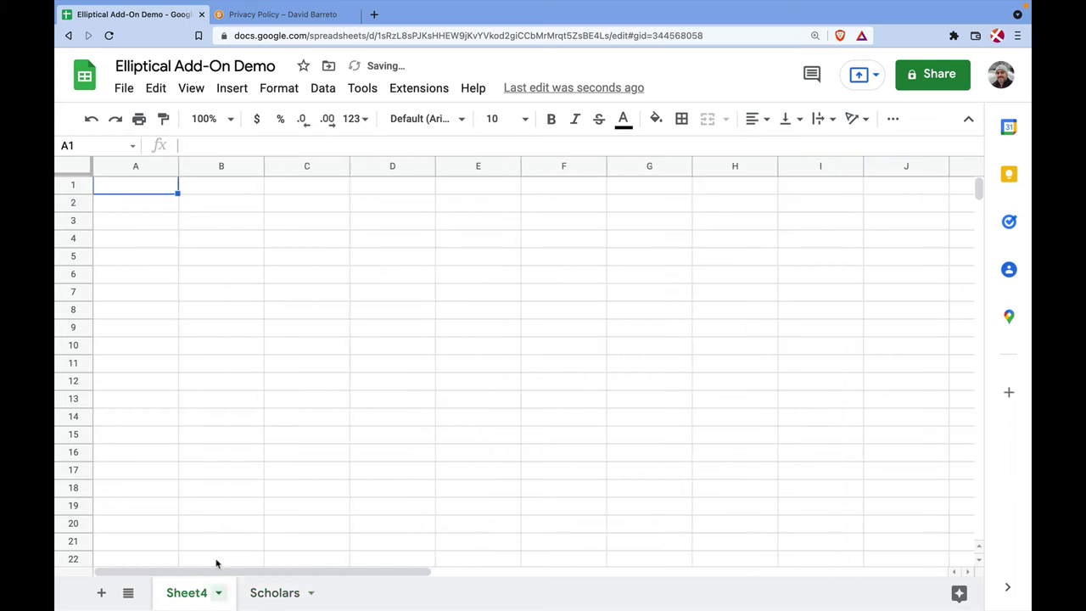
Rename the new blank sheet as Rates.
{"action": "left_click", "coordinate": [218, 592]}
{"action": "left_click", "coordinate": [204, 381]}
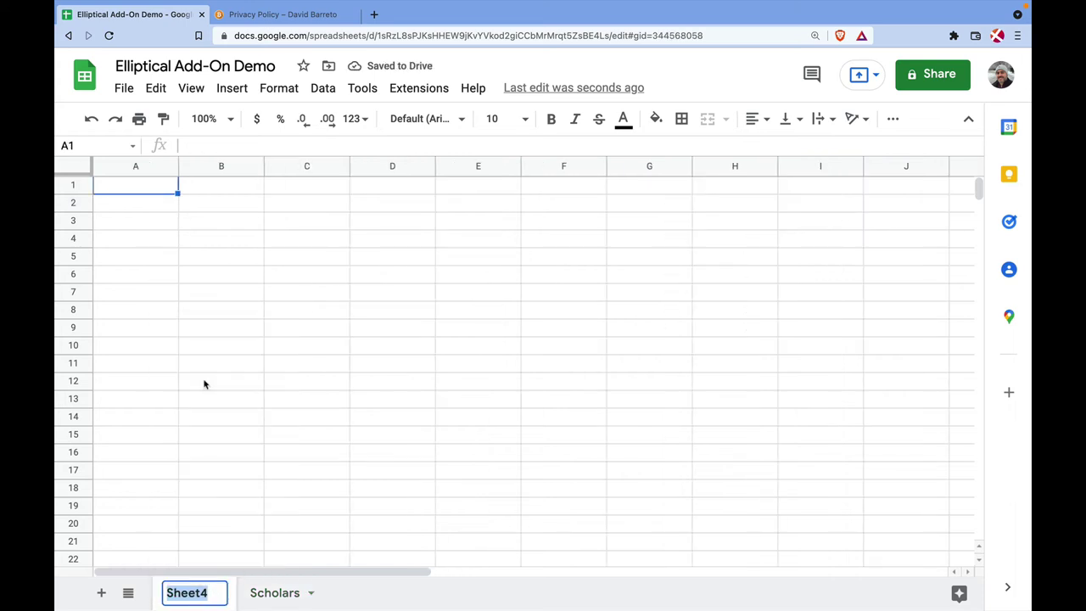
{"action": "type", "text": "A"}
{"action": "key", "text": "BackSpace"}
{"action": "type", "text": "Rates"}
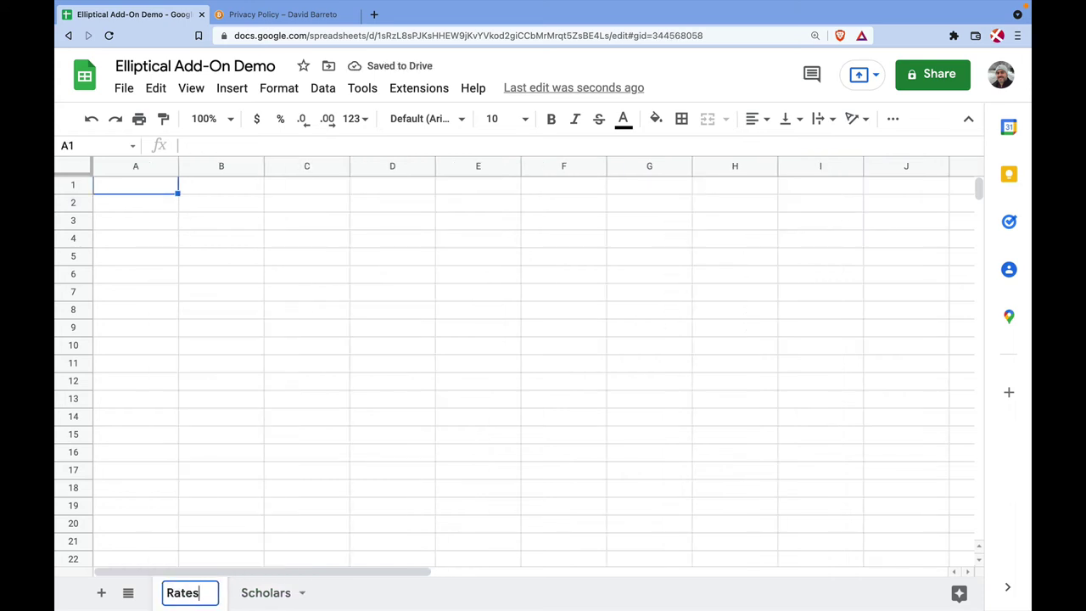
{"action": "key", "text": "Return"}
Enter the coin symbols ETH, SLP and AXS in cells A2 to A4 of the Rates sheet.
{"action": "left_click", "coordinate": [134, 208]}
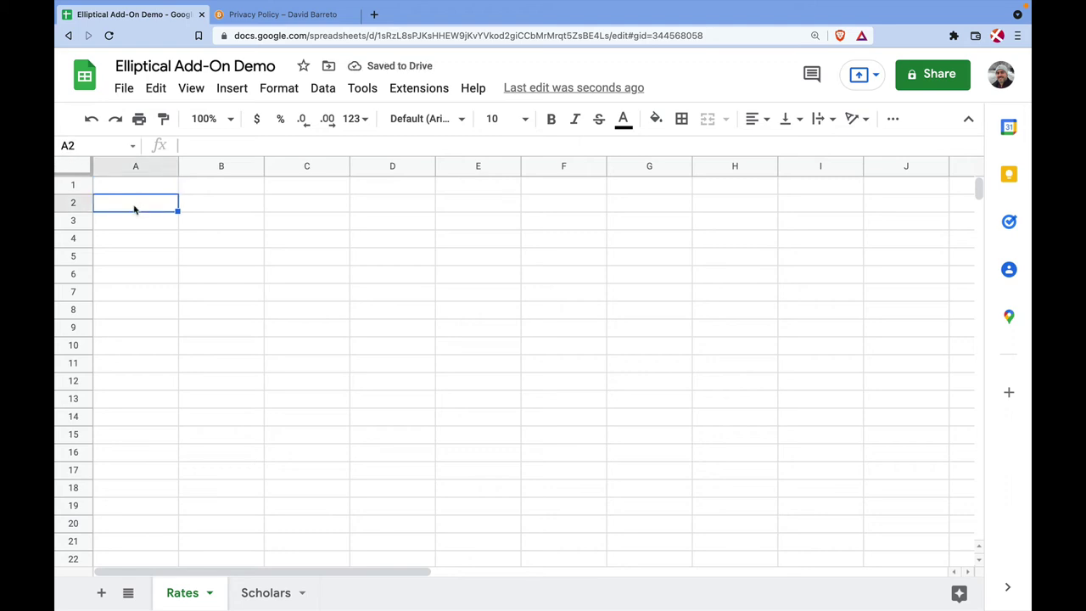
{"action": "type", "text": "ETH"}
{"action": "key", "text": "Return"}
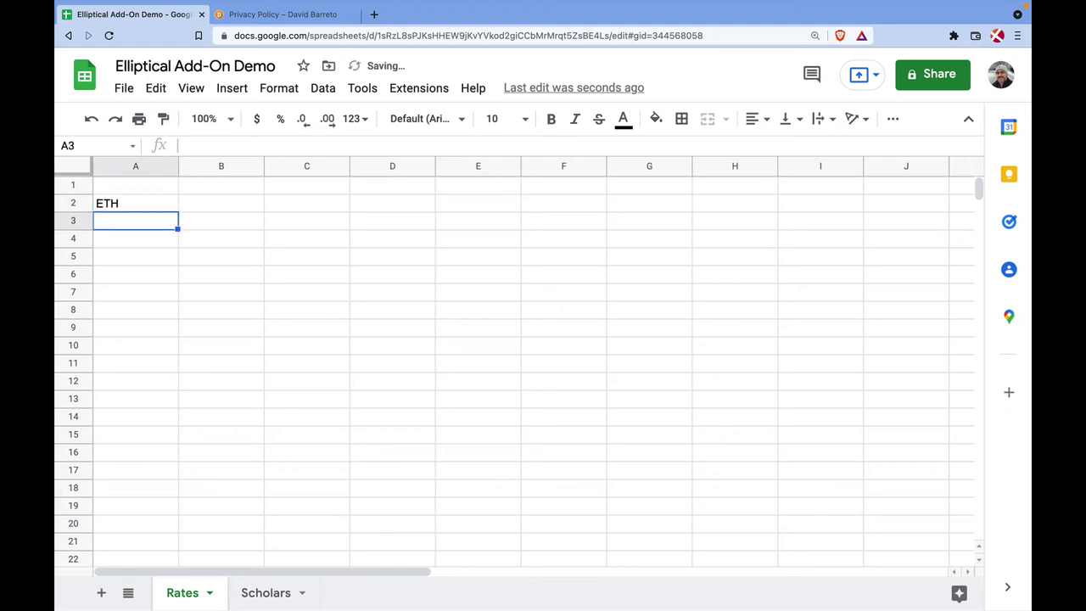
{"action": "type", "text": "SLP"}
{"action": "key", "text": "Return"}
{"action": "type", "text": "AXS"}
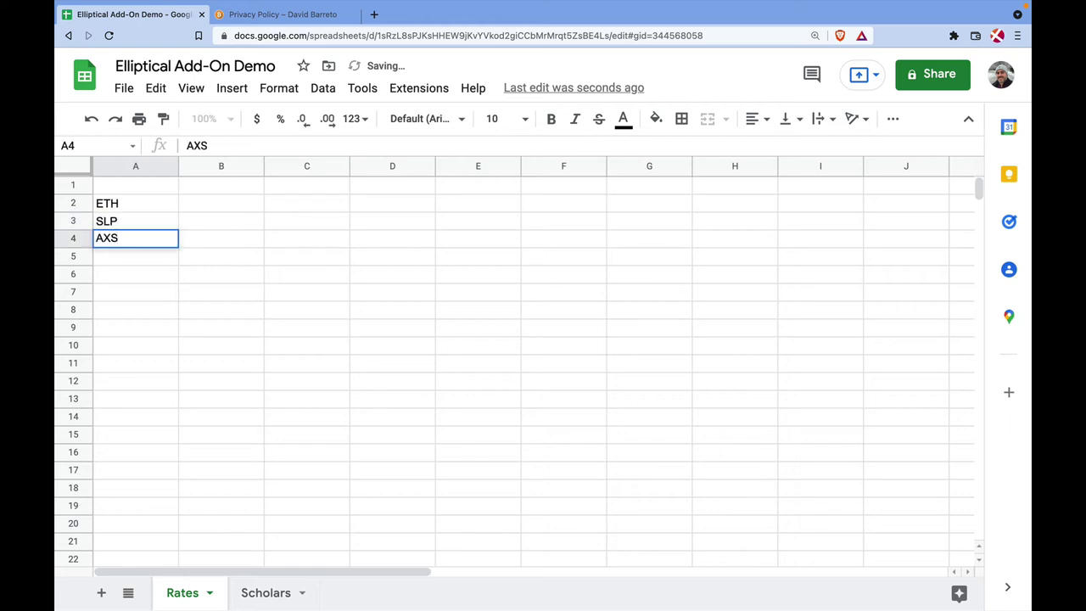
{"action": "key", "text": "Return"}
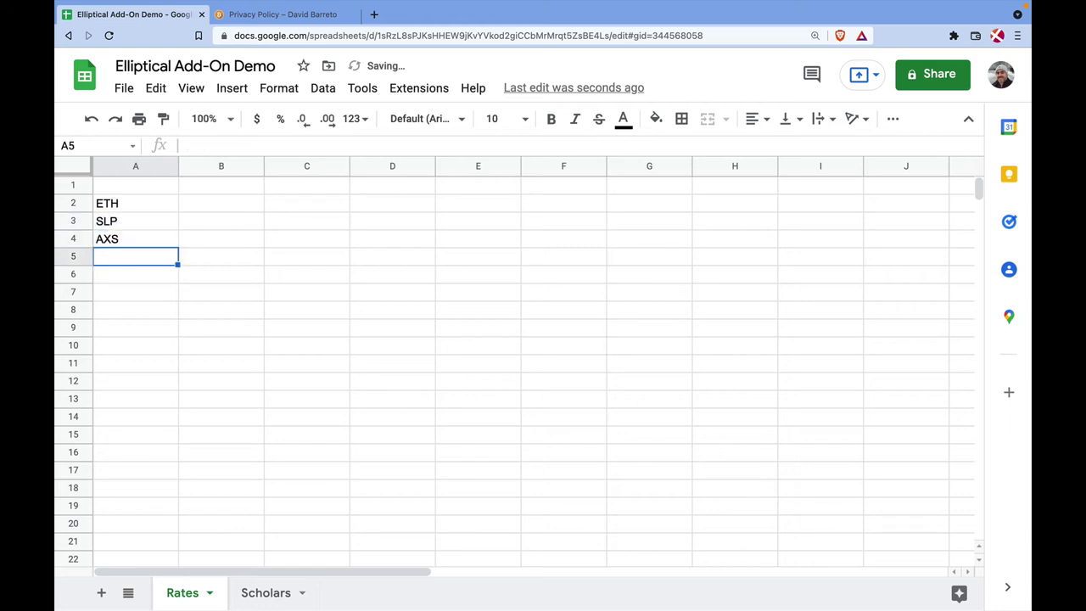
Enter the header Price in cell B1 of the Rates sheet and format it bold and right-aligned.
{"action": "left_click", "coordinate": [212, 188]}
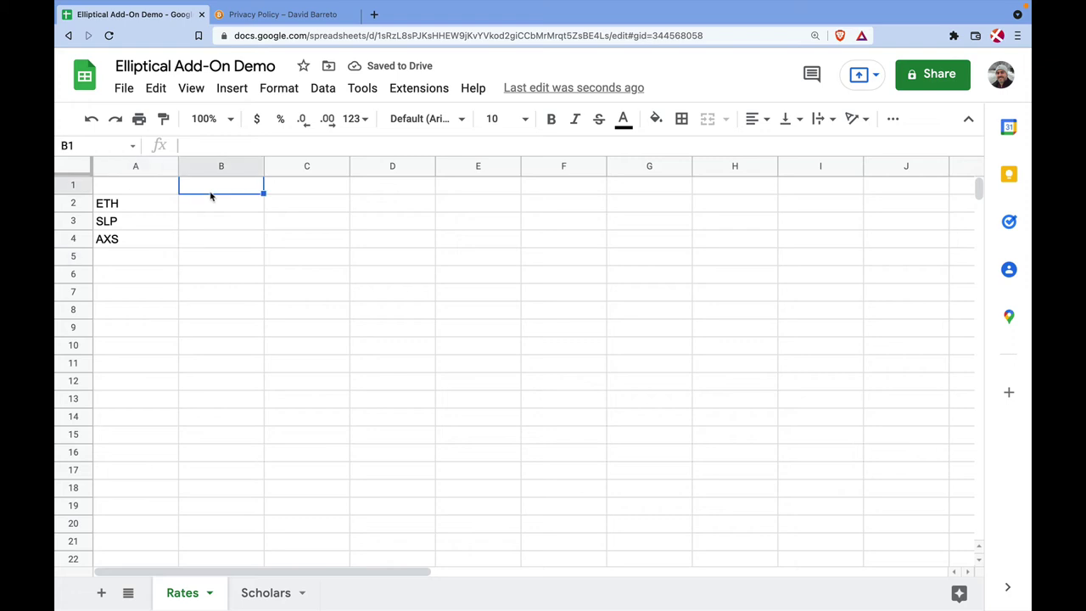
{"action": "type", "text": "Price"}
{"action": "key", "text": "Return"}
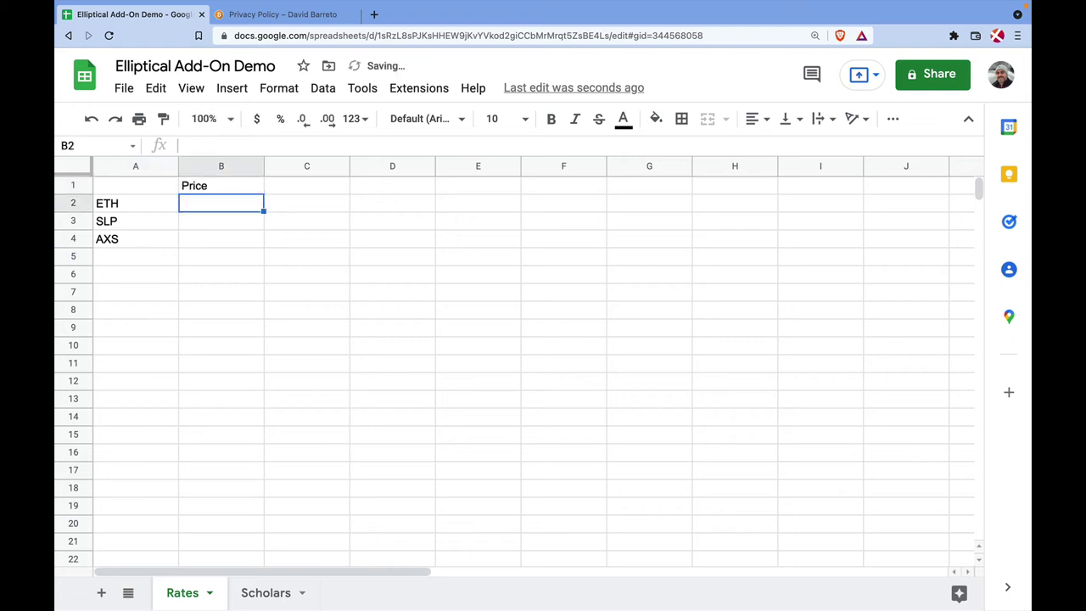
{"action": "key", "text": "Up"}
{"action": "key", "text": "super+b"}
{"action": "left_click", "coordinate": [753, 120]}
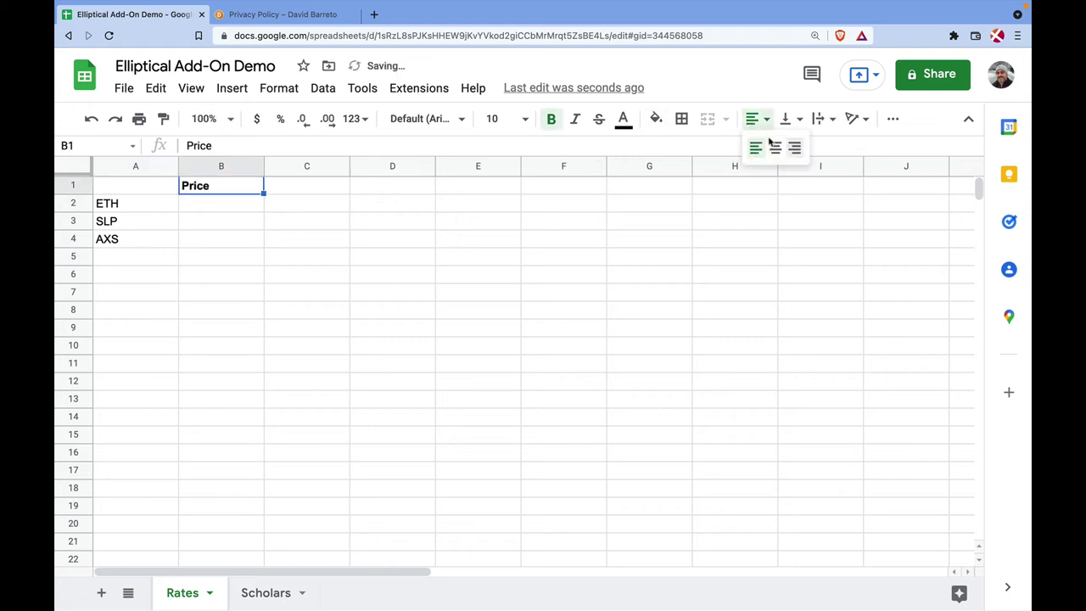
{"action": "left_click", "coordinate": [794, 148]}
Fetch the ETH price in cell B2 with the formula =ELP_COIN_PRICE(A2).
{"action": "left_click", "coordinate": [235, 204]}
{"action": "type", "text": "="}
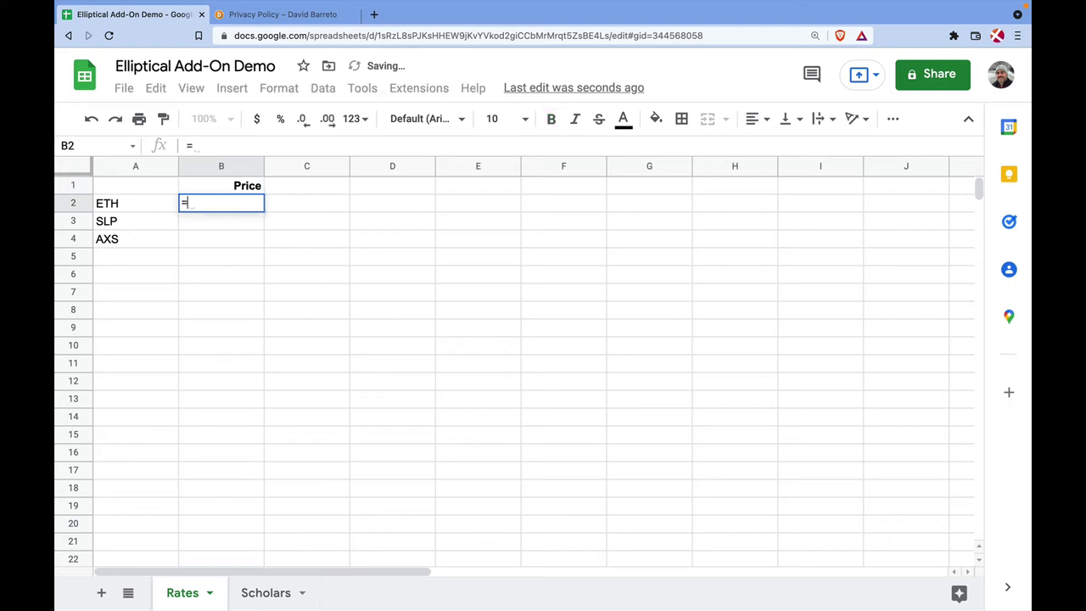
{"action": "type", "text": "ELP"}
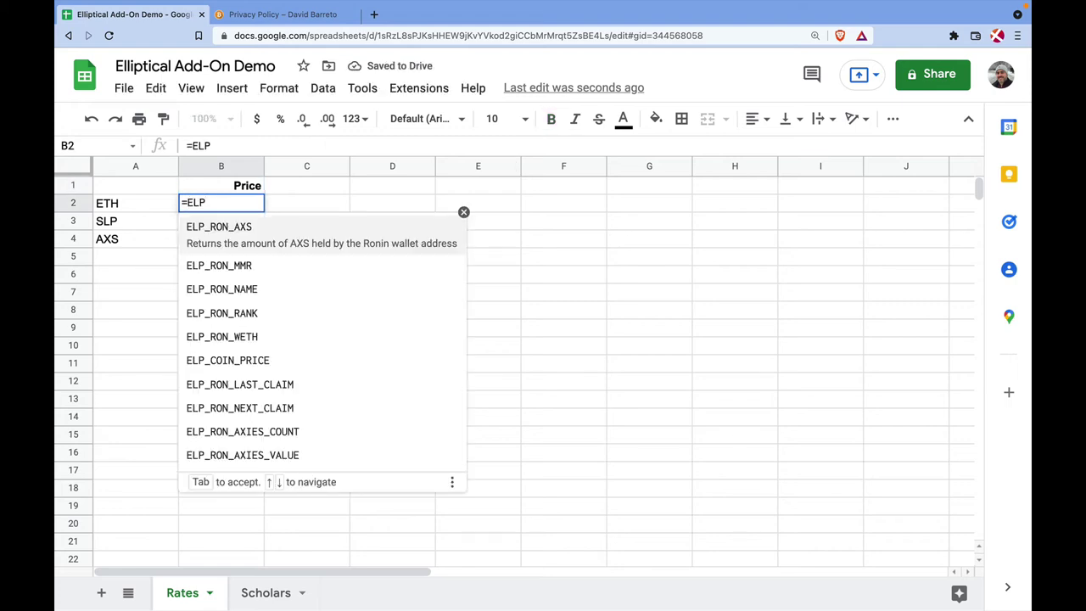
{"action": "type", "text": "_COI"}
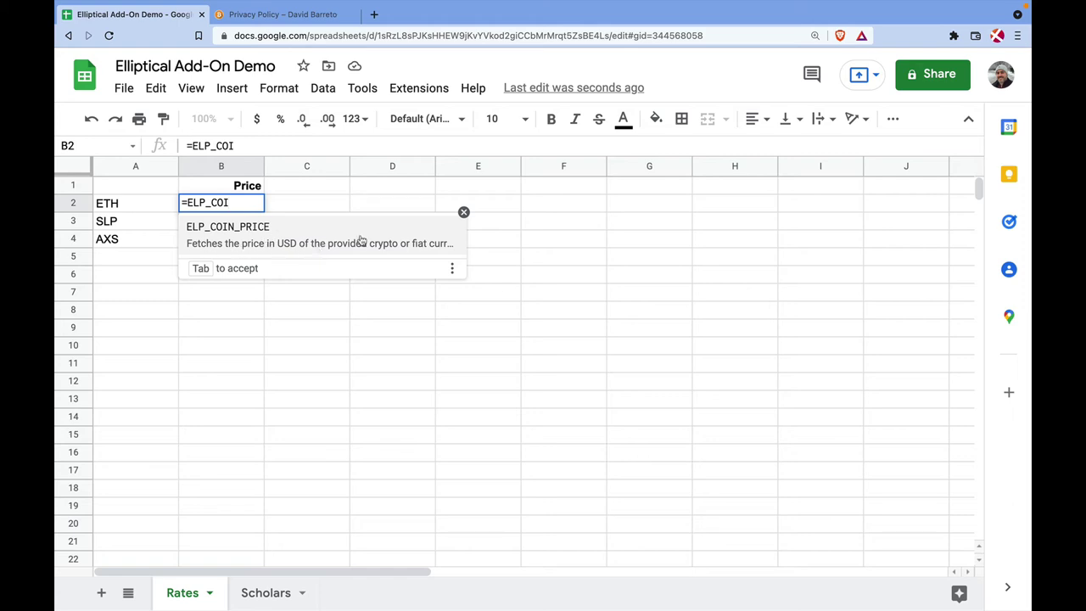
{"action": "left_click", "coordinate": [426, 245]}
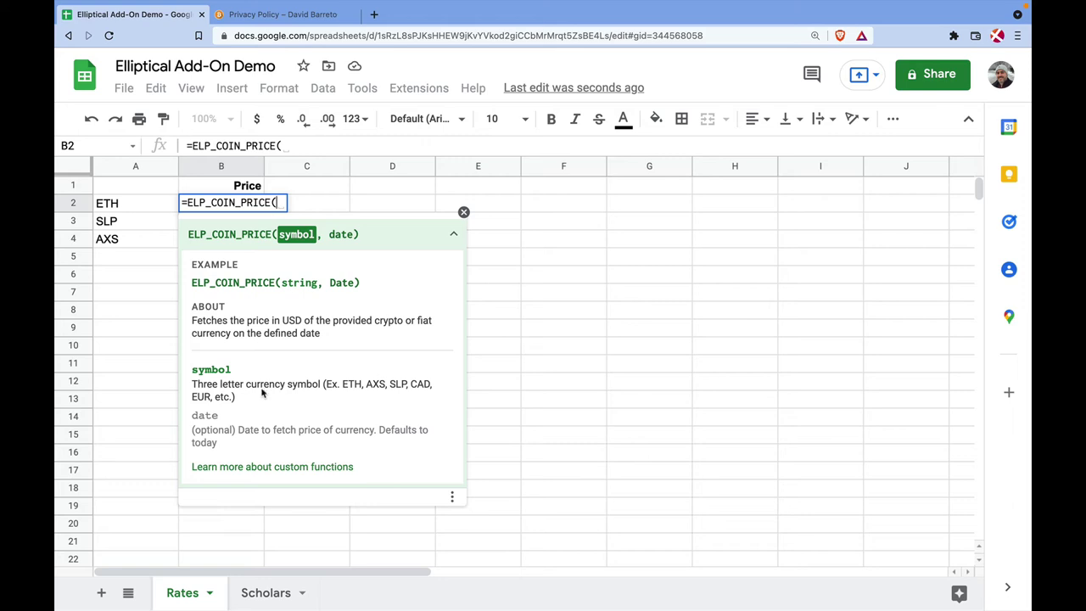
{"action": "left_click", "coordinate": [129, 206]}
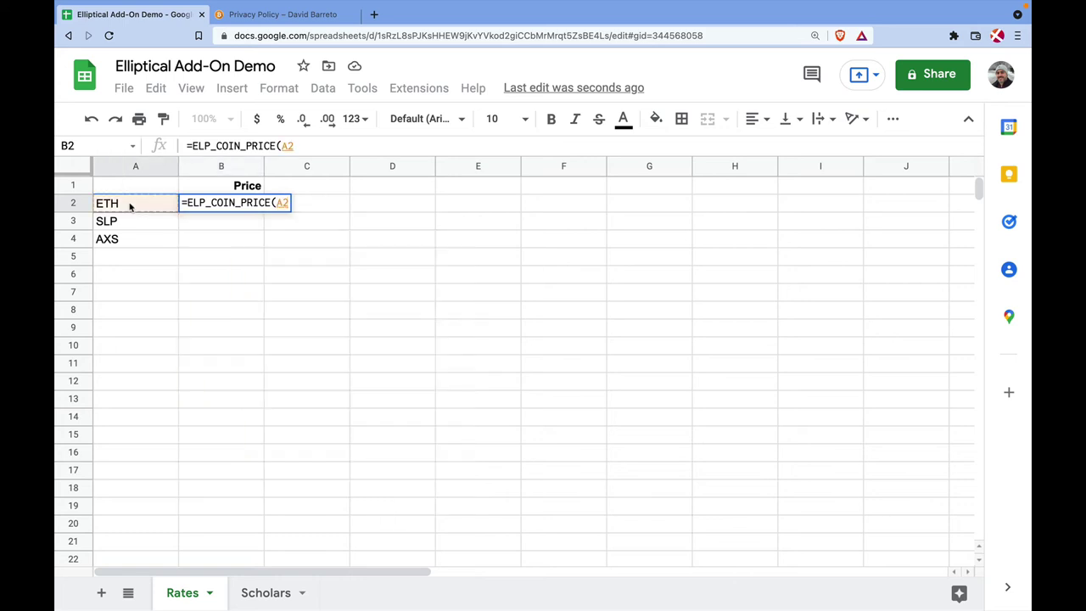
{"action": "type", "text": ")"}
{"action": "key", "text": "Return"}
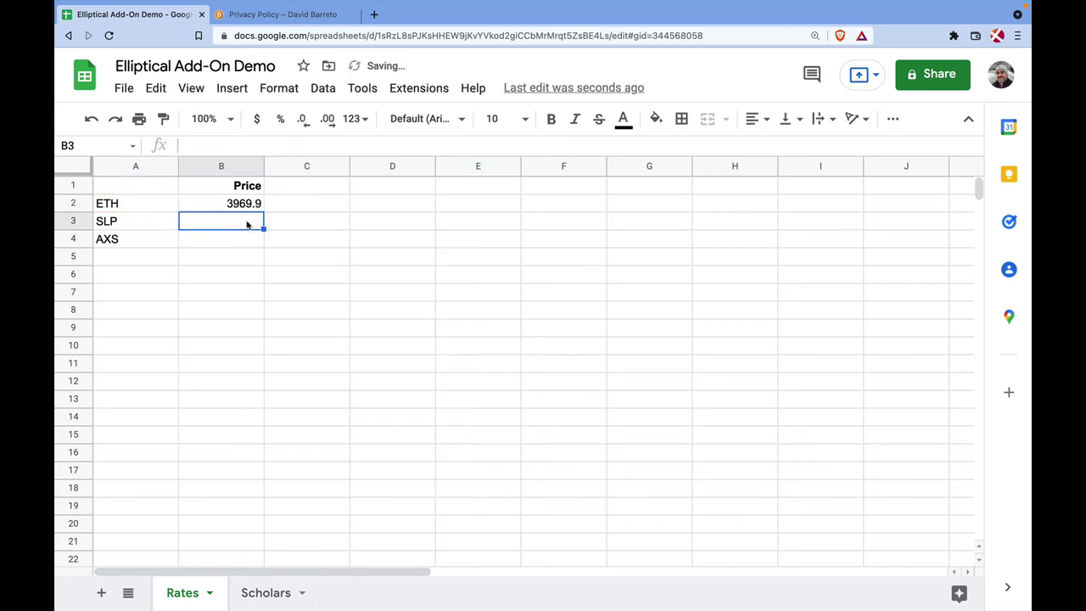
Format the price cells B2 to B5 as currency.
{"action": "left_click", "coordinate": [244, 205]}
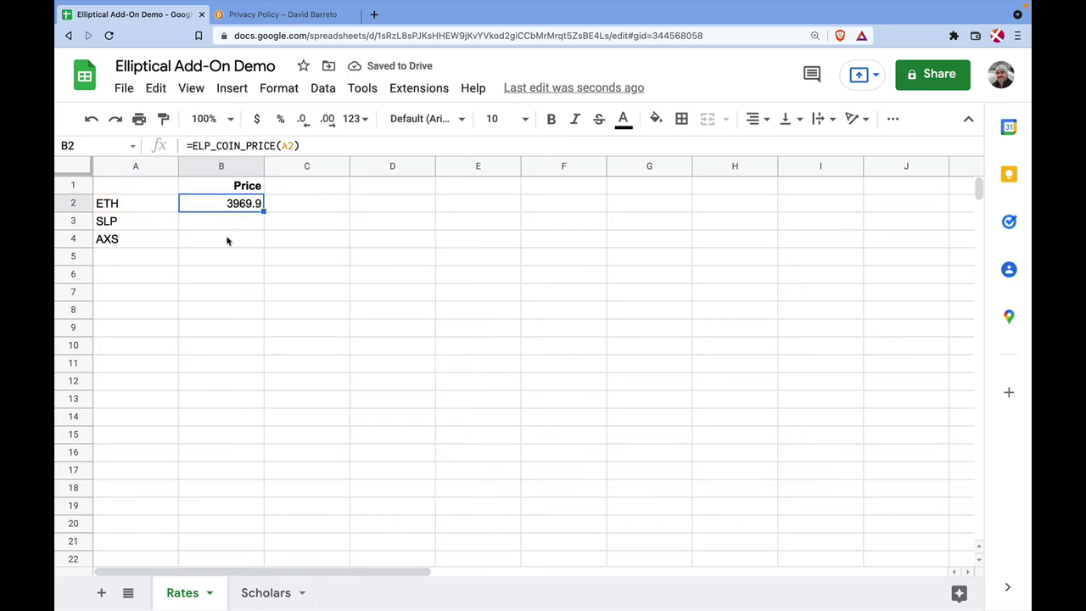
{"action": "left_click_drag", "start_coordinate": [238, 208], "coordinate": [238, 257]}
{"action": "left_click", "coordinate": [256, 118]}
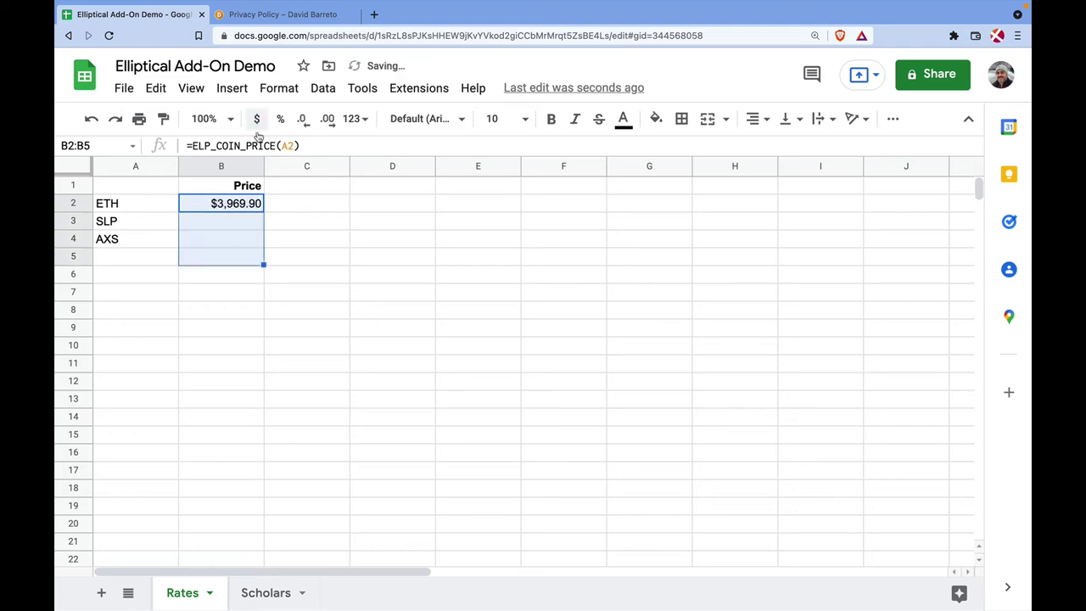
{"action": "left_click", "coordinate": [296, 271]}
Copy the price formula from B2 down to B5 and enter the symbol CAD in cell A5.
{"action": "left_click", "coordinate": [250, 212]}
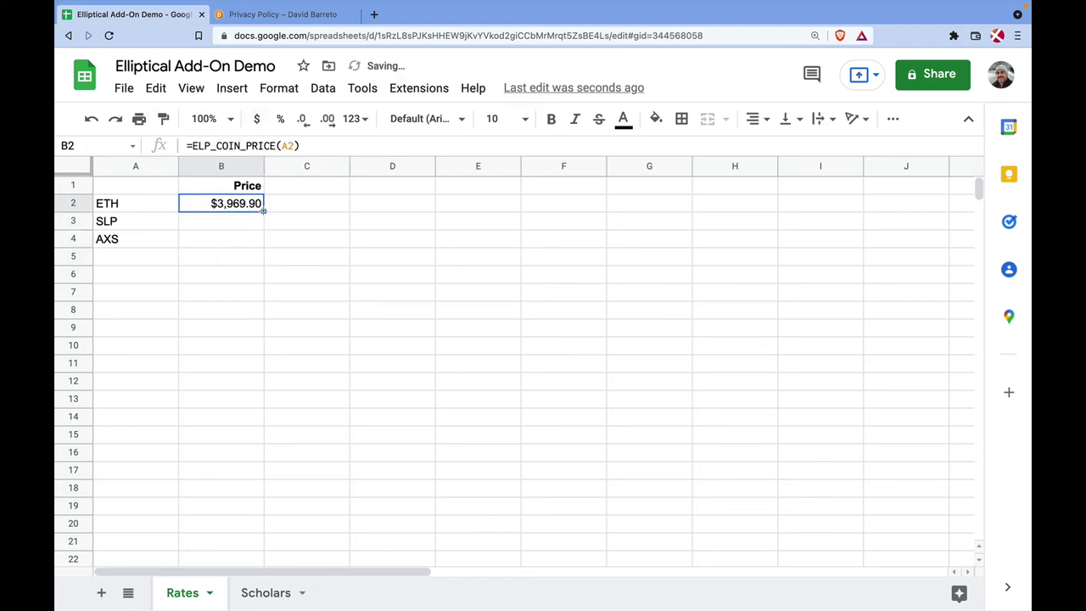
{"action": "left_click_drag", "start_coordinate": [263, 212], "coordinate": [258, 257]}
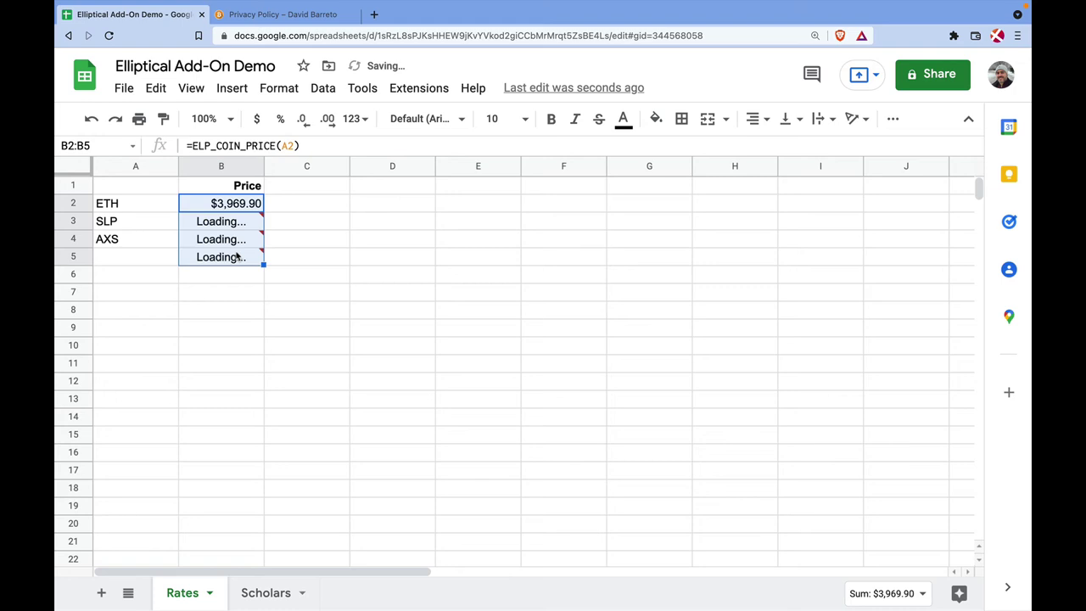
{"action": "left_click", "coordinate": [161, 257]}
{"action": "type", "text": "CAD"}
{"action": "key", "text": "Return"}
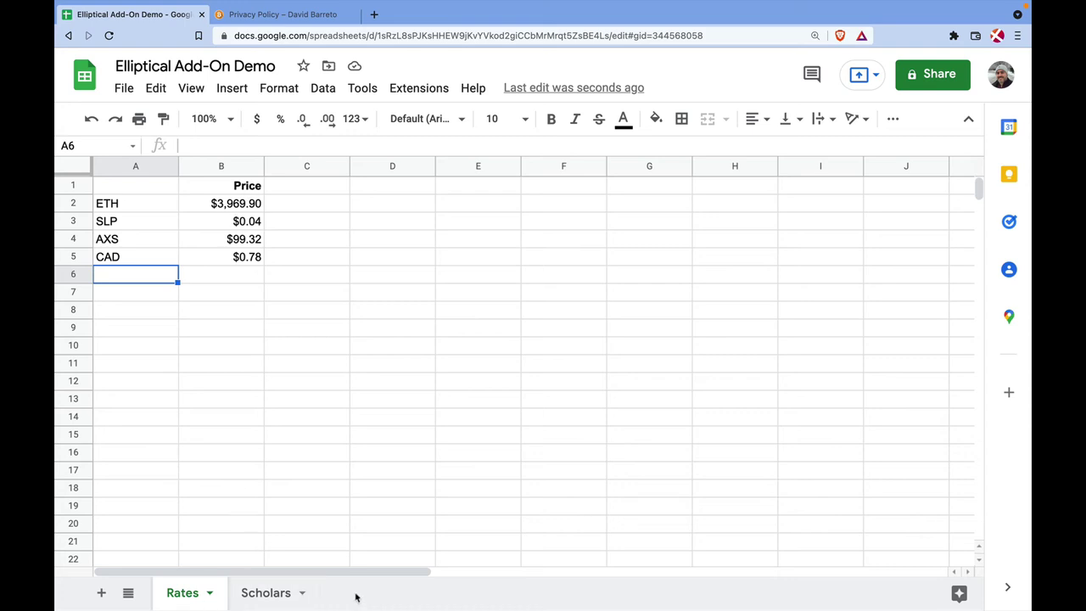
Add a new sheet after the Scholars sheet and rename it Assets.
{"action": "left_click", "coordinate": [249, 598]}
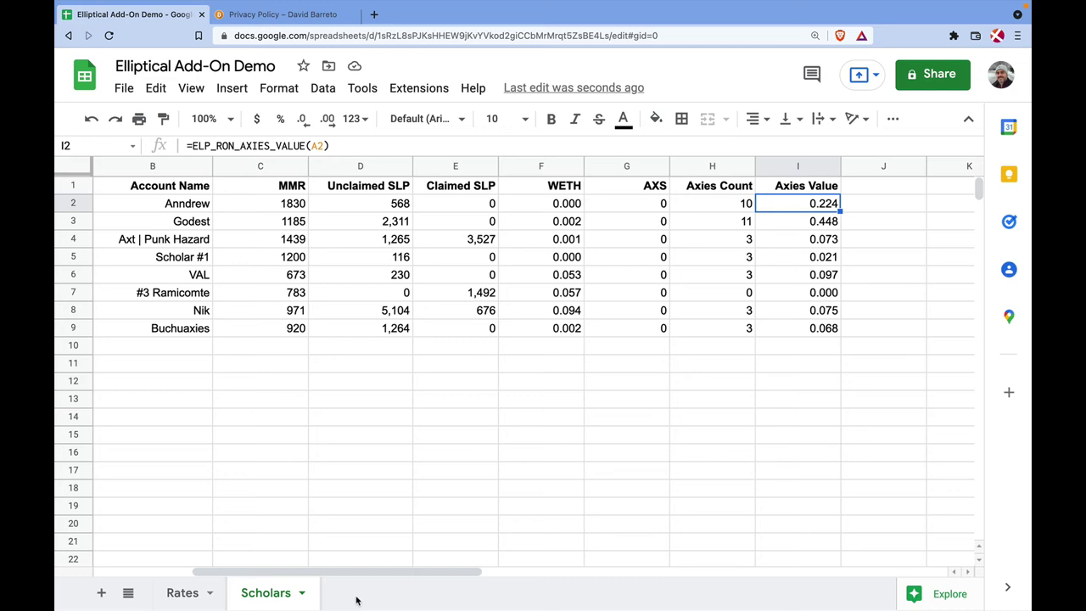
{"action": "left_click", "coordinate": [99, 592]}
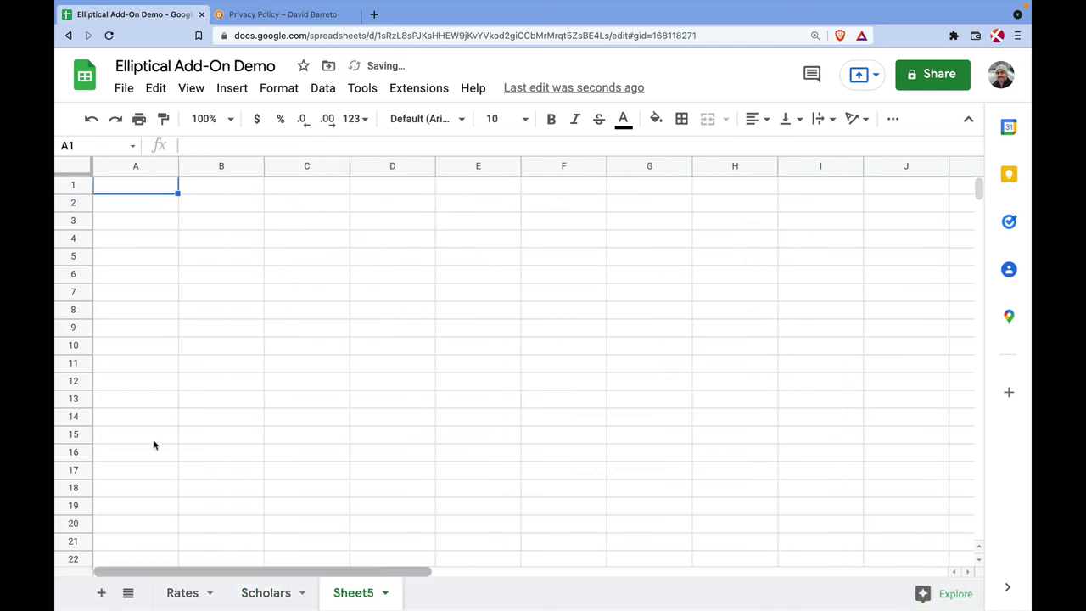
{"action": "left_click", "coordinate": [385, 592]}
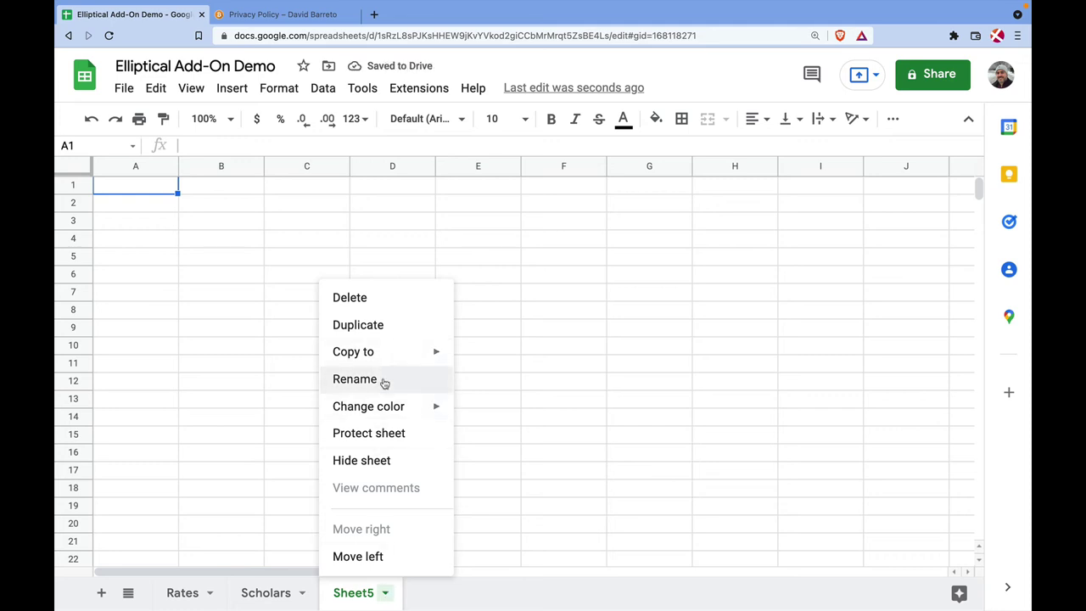
{"action": "left_click", "coordinate": [355, 379]}
{"action": "type", "text": "Assets"}
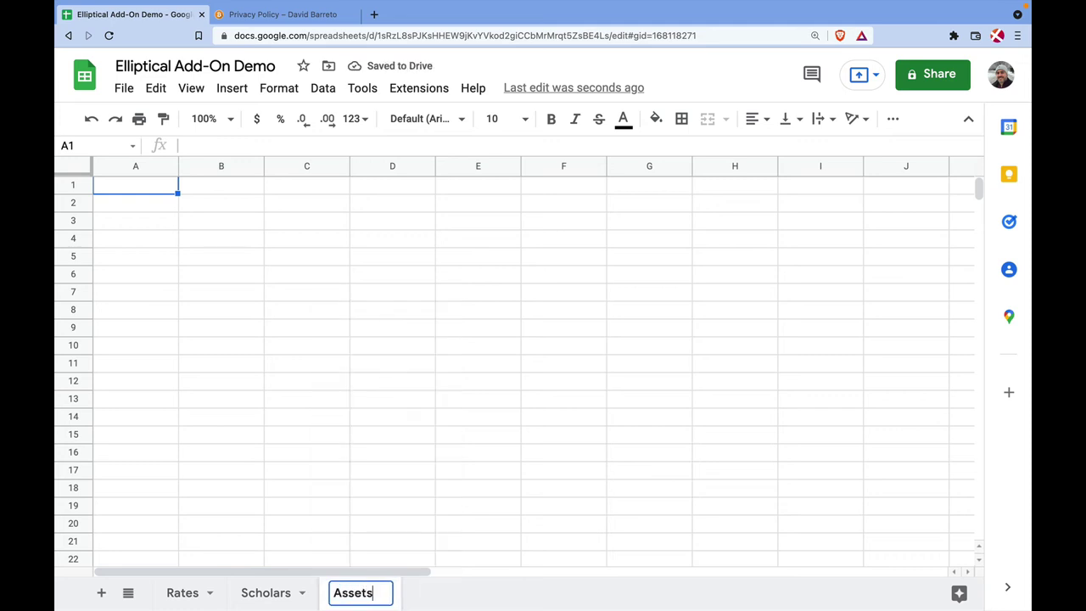
{"action": "left_click", "coordinate": [333, 222]}
Enter the header Assets in cell A1 of the Assets sheet.
{"action": "left_click", "coordinate": [132, 204]}
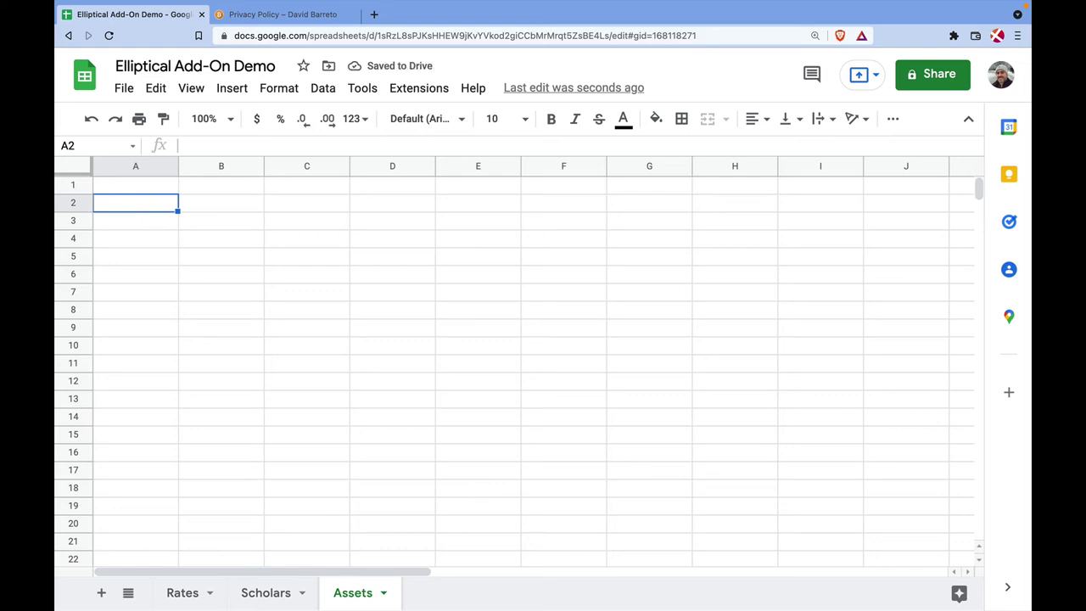
{"action": "left_click", "coordinate": [149, 192]}
{"action": "type", "text": "Assets"}
{"action": "key", "text": "Return"}
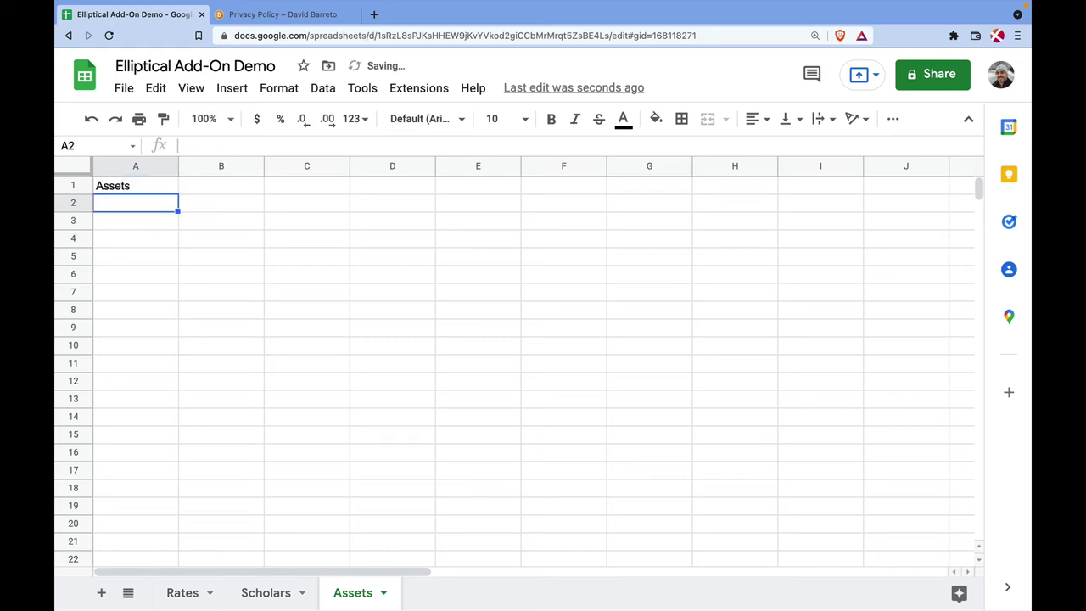
List the asset symbols SLP, WETH and AXS in cells A2 to A4.
{"action": "type", "text": "ETH"}
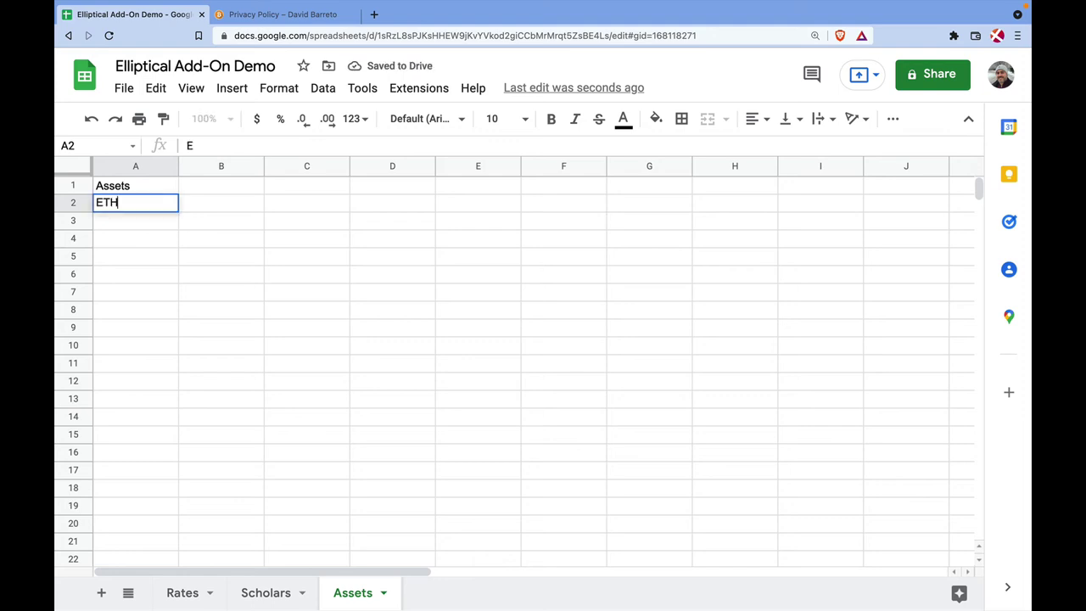
{"action": "key", "text": "BackSpace"}
{"action": "key", "text": "BackSpace"}
{"action": "key", "text": "BackSpace"}
{"action": "type", "text": "SLP"}
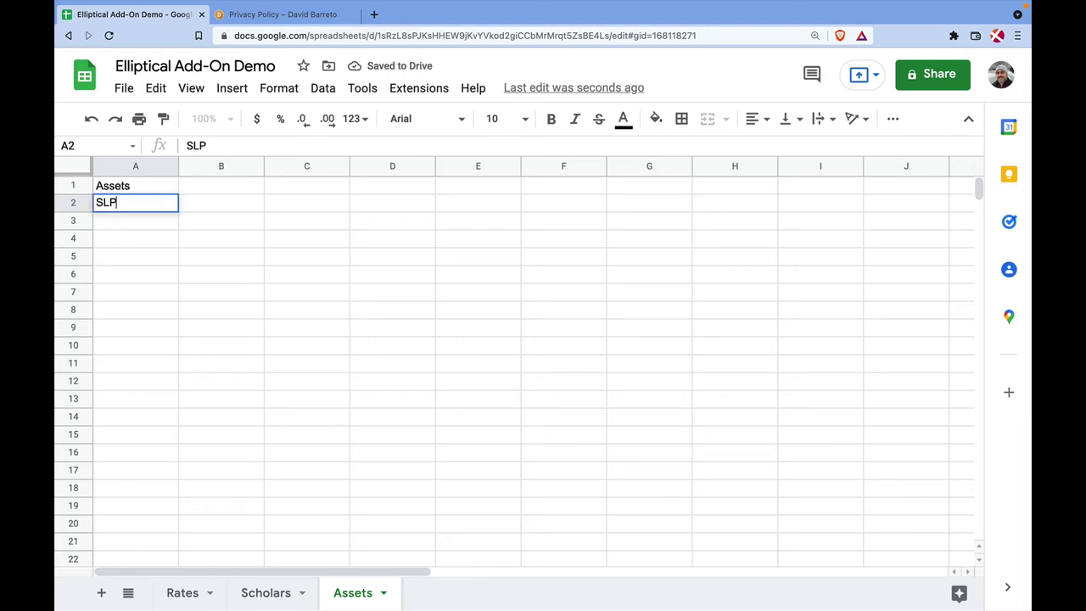
{"action": "key", "text": "Return"}
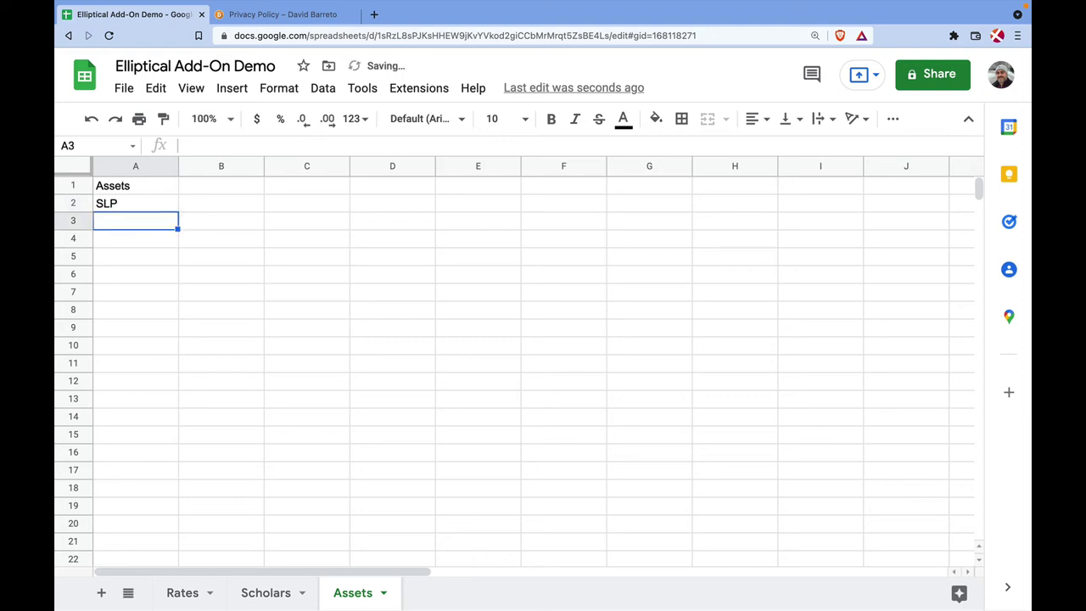
{"action": "type", "text": "WETH"}
{"action": "key", "text": "Return"}
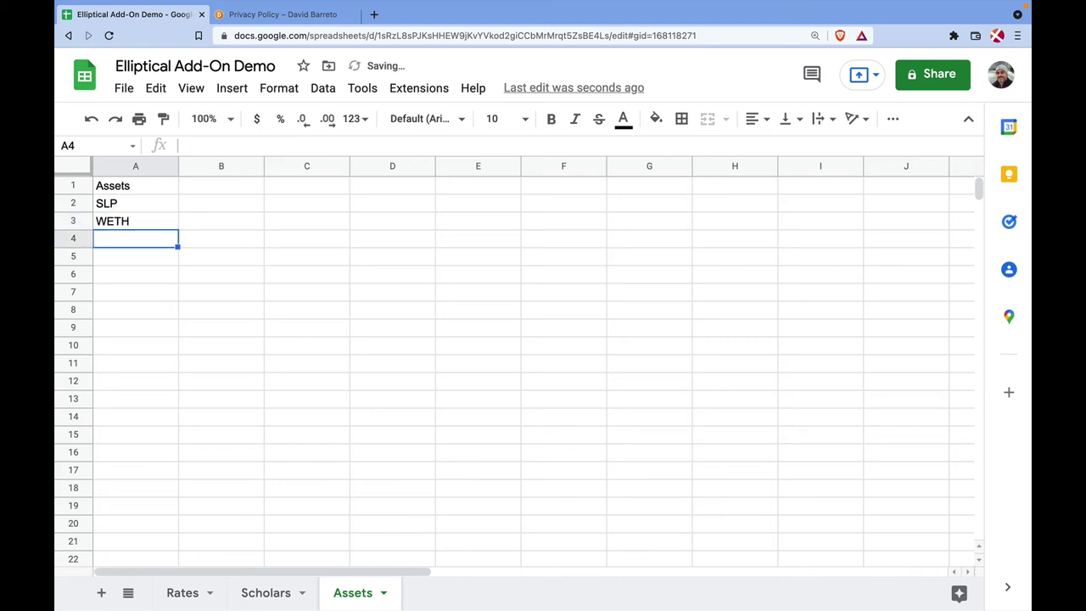
{"action": "type", "text": "AXS"}
{"action": "key", "text": "Return"}
Enter the header Total in cell B1 of the Assets sheet.
{"action": "left_click", "coordinate": [220, 255]}
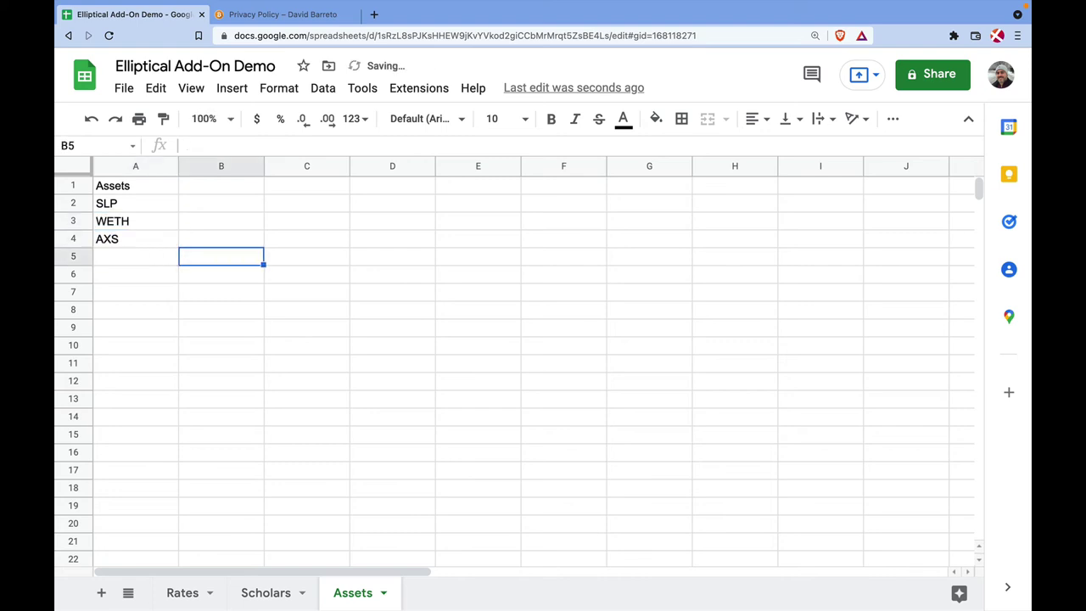
{"action": "key", "text": "Up"}
{"action": "key", "text": "Up"}
{"action": "key", "text": "Up"}
{"action": "key", "text": "Up"}
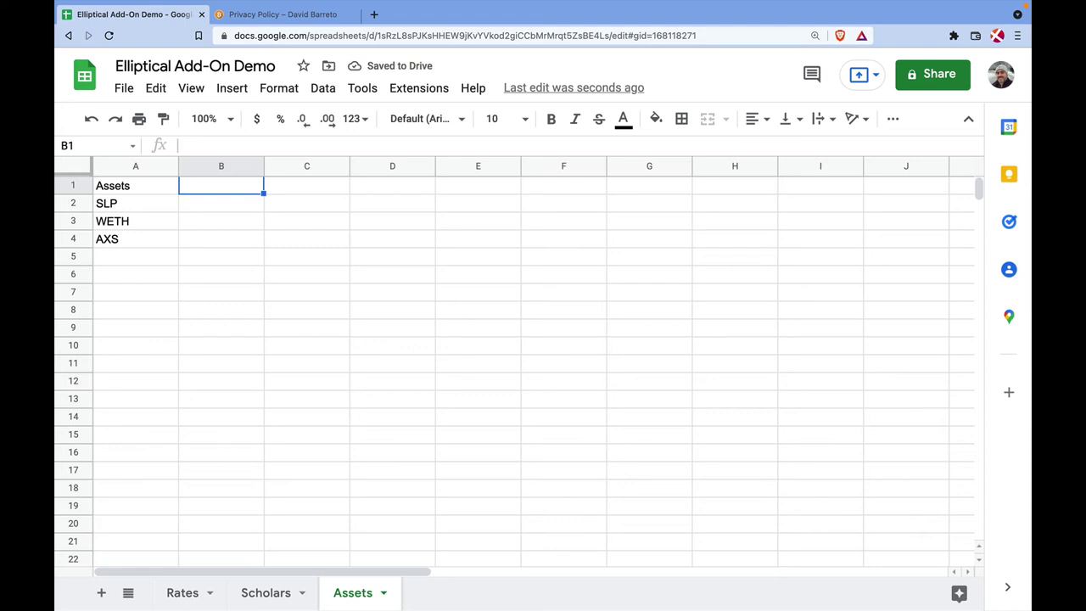
{"action": "type", "text": "USD"}
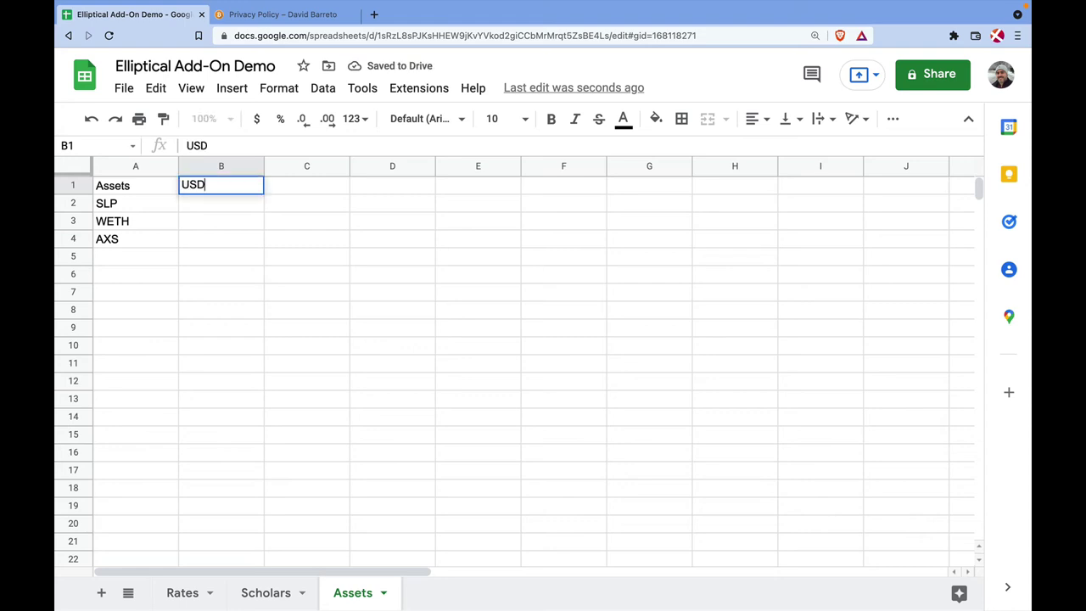
{"action": "key", "text": "Return"}
{"action": "key", "text": "Up"}
{"action": "type", "text": "Tota"}
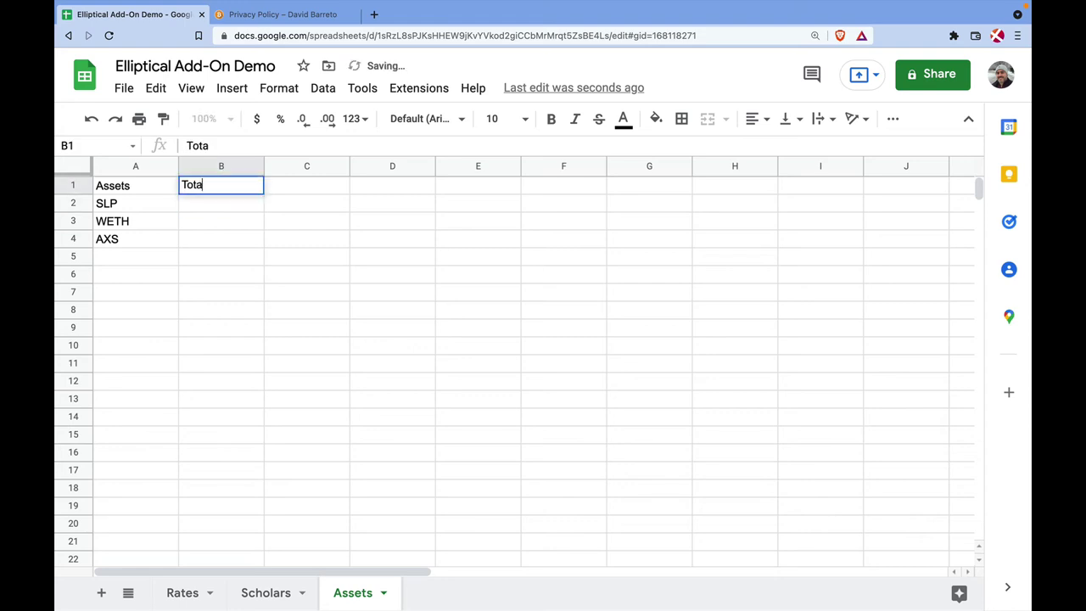
{"action": "type", "text": "l"}
{"action": "key", "text": "Return"}
Make the headers in A1 and B1 bold and right-align the Total header.
{"action": "key", "text": "Up"}
{"action": "key", "text": "Left"}
{"action": "key", "text": "shift+Right"}
{"action": "key", "text": "ctrl+b"}
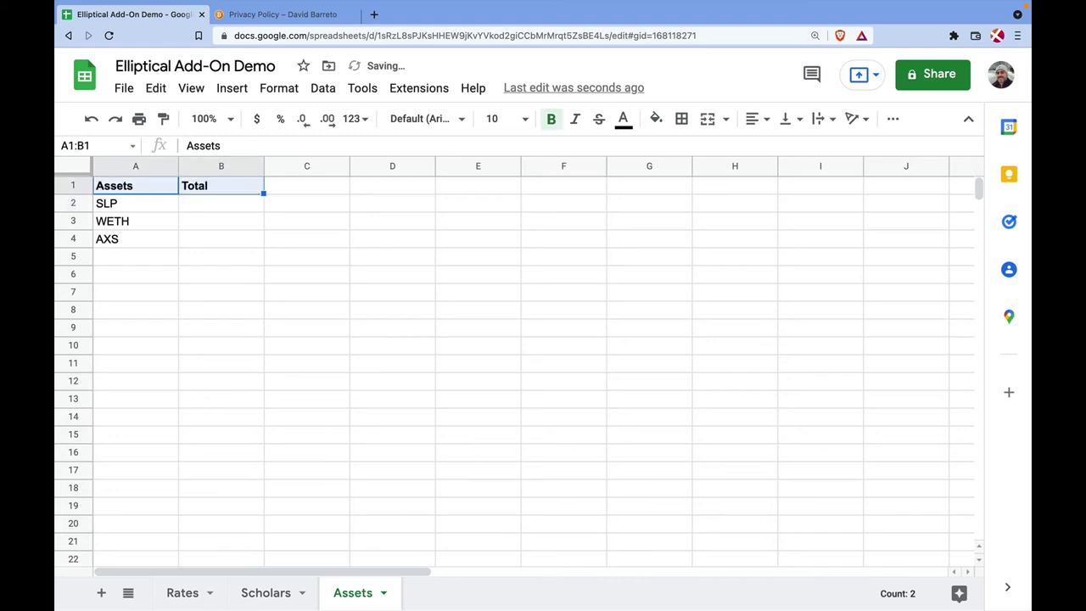
{"action": "left_click", "coordinate": [218, 187]}
{"action": "left_click", "coordinate": [764, 120]}
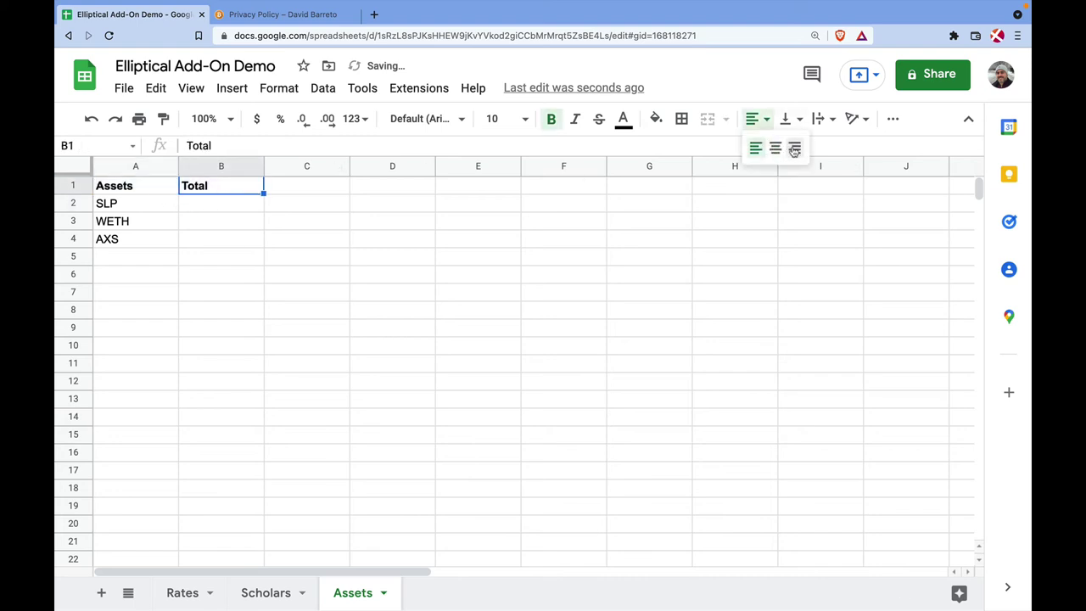
{"action": "left_click", "coordinate": [794, 150]}
{"action": "left_click", "coordinate": [207, 212]}
{"action": "type", "text": "="}
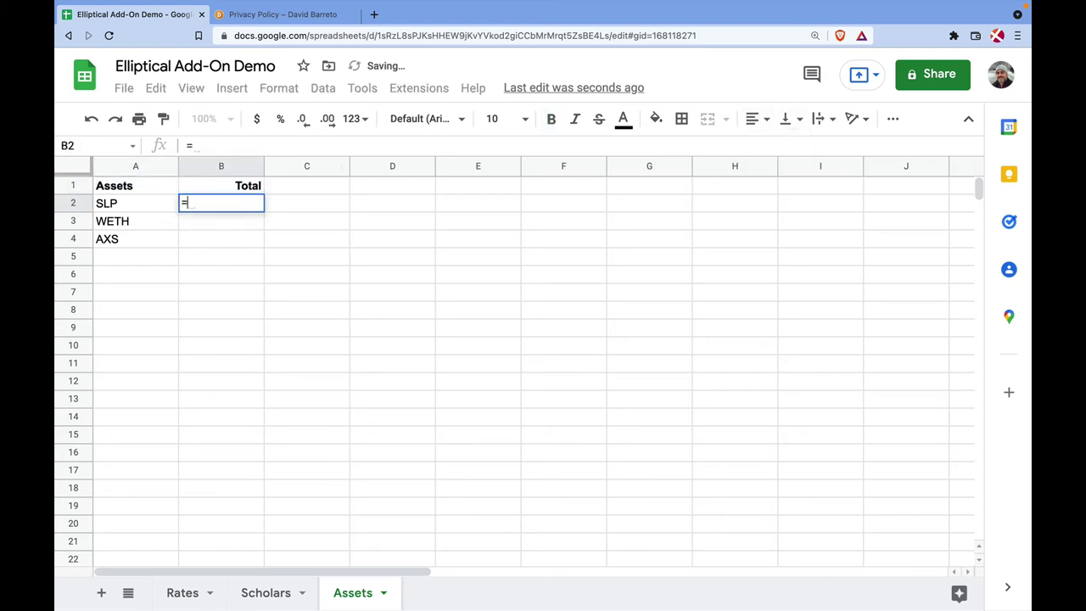
{"action": "left_click", "coordinate": [265, 592]}
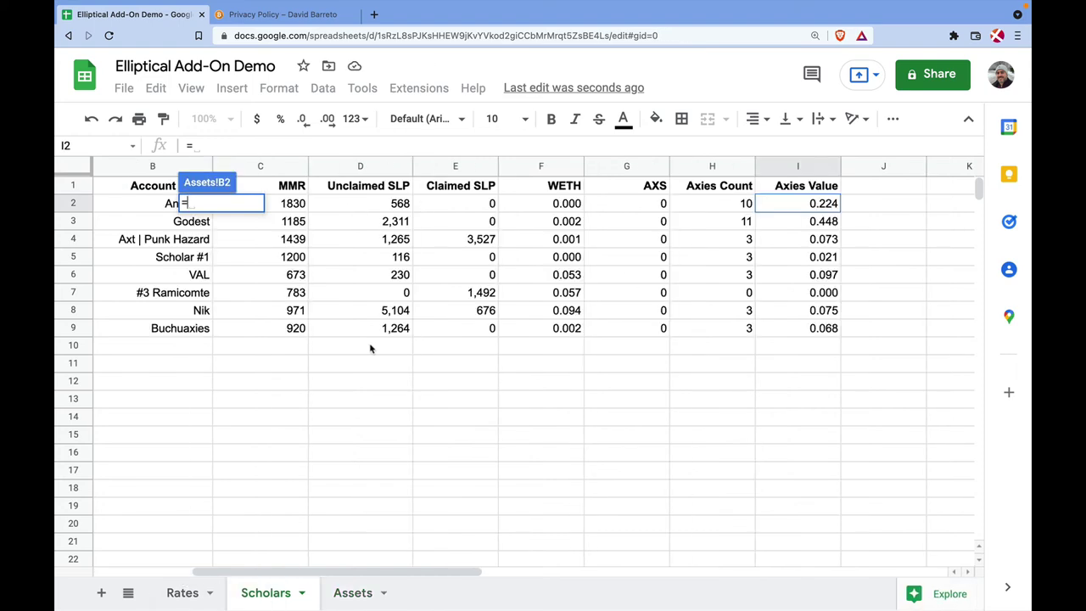
{"action": "key", "text": "Escape"}
Sum the Unclaimed SLP column in cell D10 of the Scholars sheet with =SUM(D2:D9).
{"action": "left_click", "coordinate": [266, 593]}
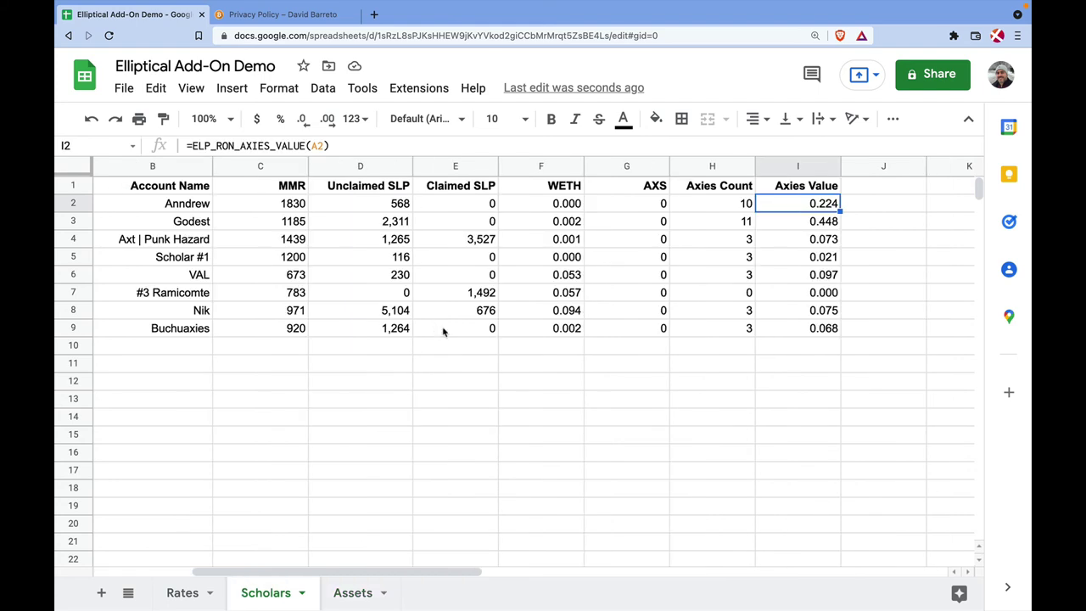
{"action": "left_click", "coordinate": [379, 347]}
{"action": "type", "text": "=S"}
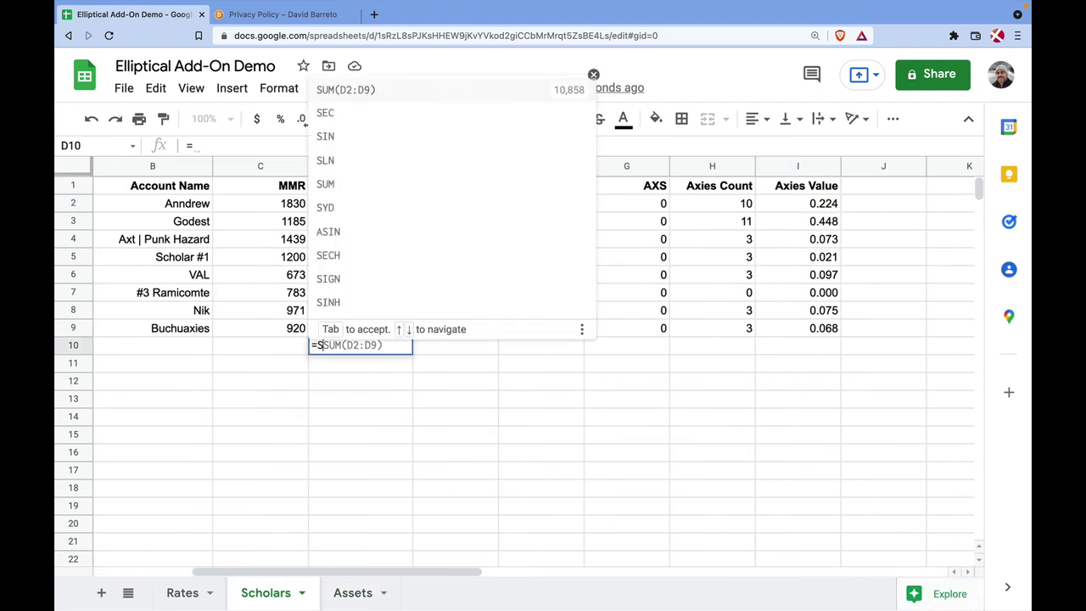
{"action": "type", "text": "UM(D2:D9"}
{"action": "key", "text": "Tab"}
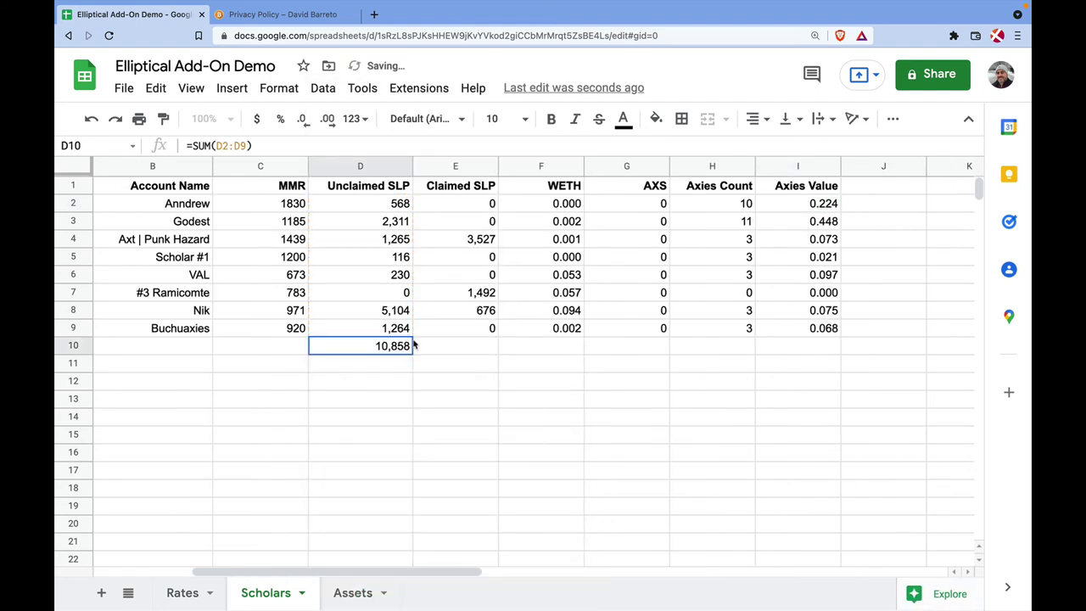
Make the D10 total bold and add bold SUM totals for Claimed SLP in E10 and WETH in F10.
{"action": "key", "text": "super+b"}
{"action": "left_click", "coordinate": [464, 348]}
{"action": "type", "text": "=SUM"}
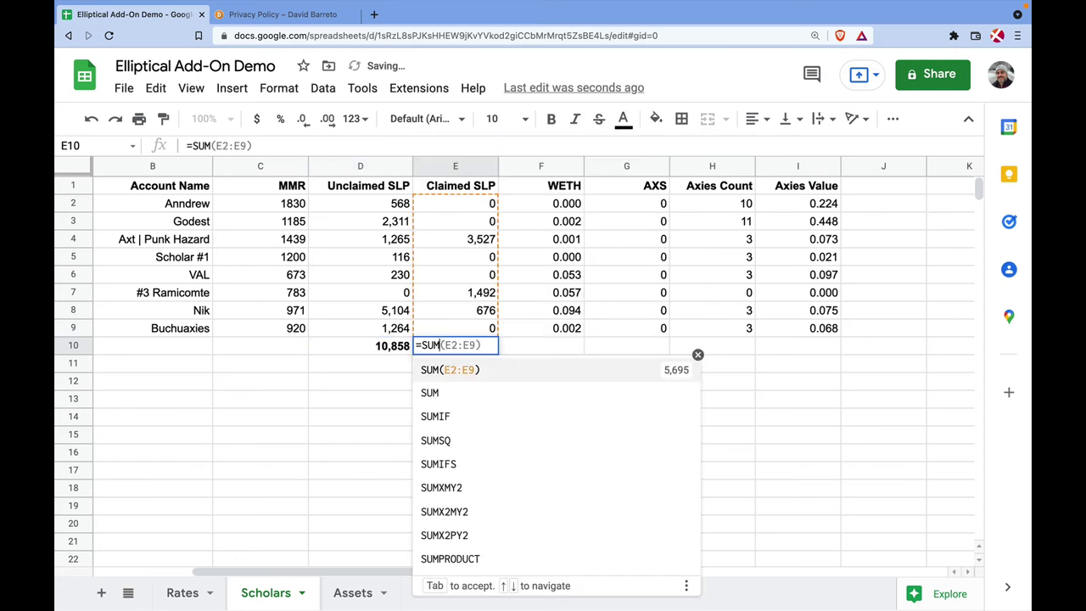
{"action": "key", "text": "Tab"}
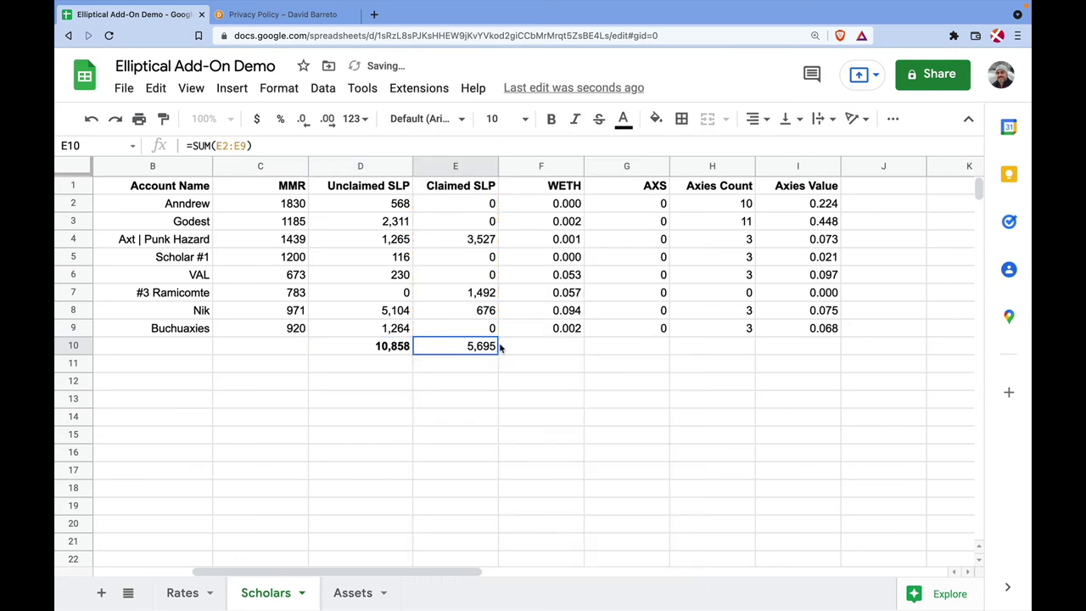
{"action": "left_click", "coordinate": [528, 349]}
{"action": "type", "text": "=SUM"}
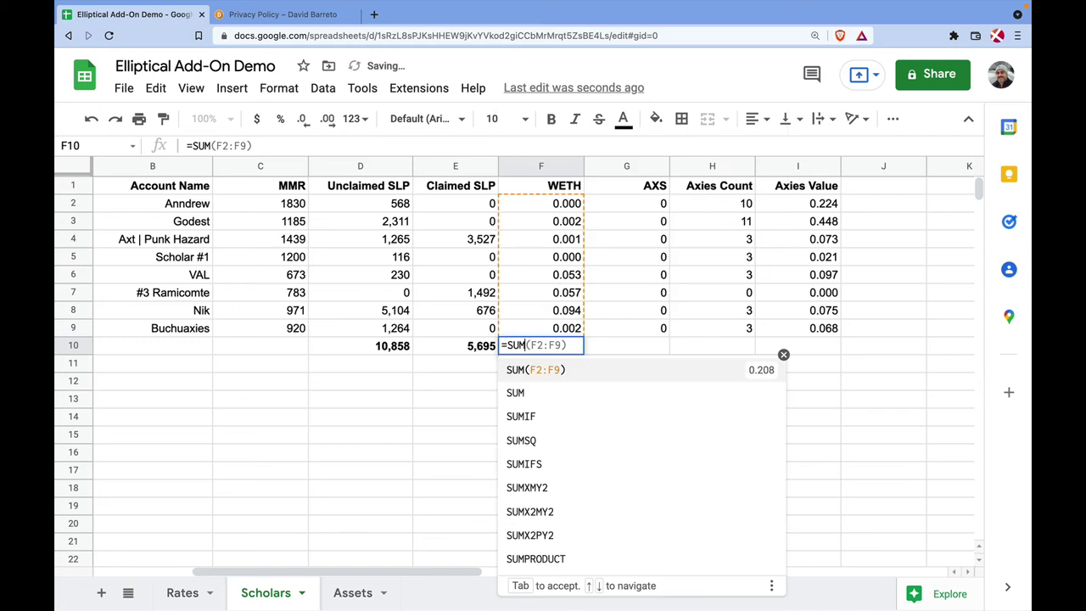
{"action": "key", "text": "Tab"}
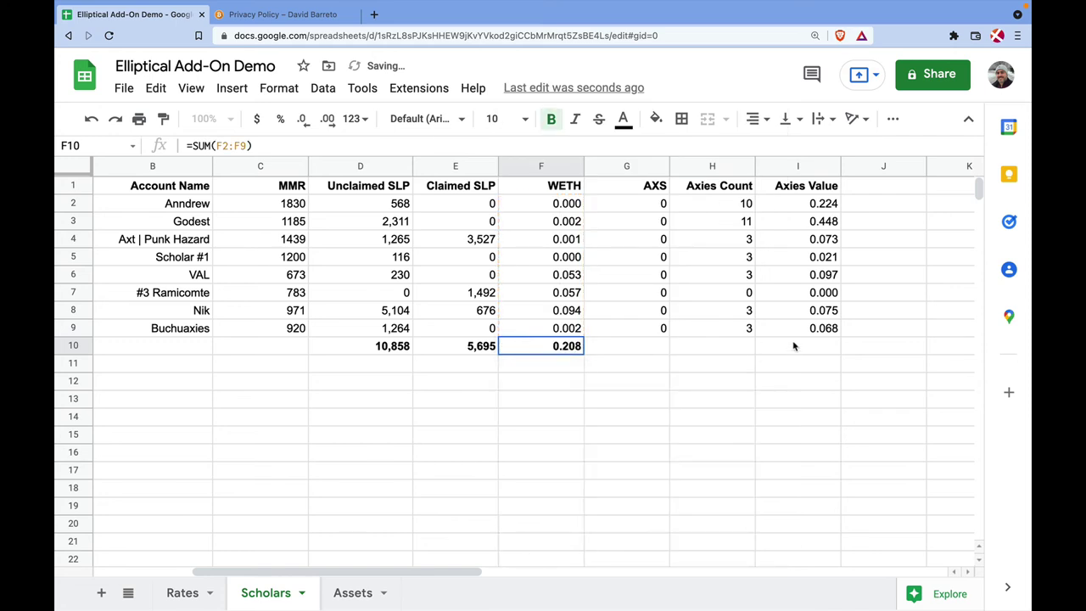
Add bold totals for AXS in G10 with =SUM(G2:G9) and for Axies Count in H10 with =SUM(H2:H9).
{"action": "left_click", "coordinate": [628, 345]}
{"action": "type", "text": "=SUM"}
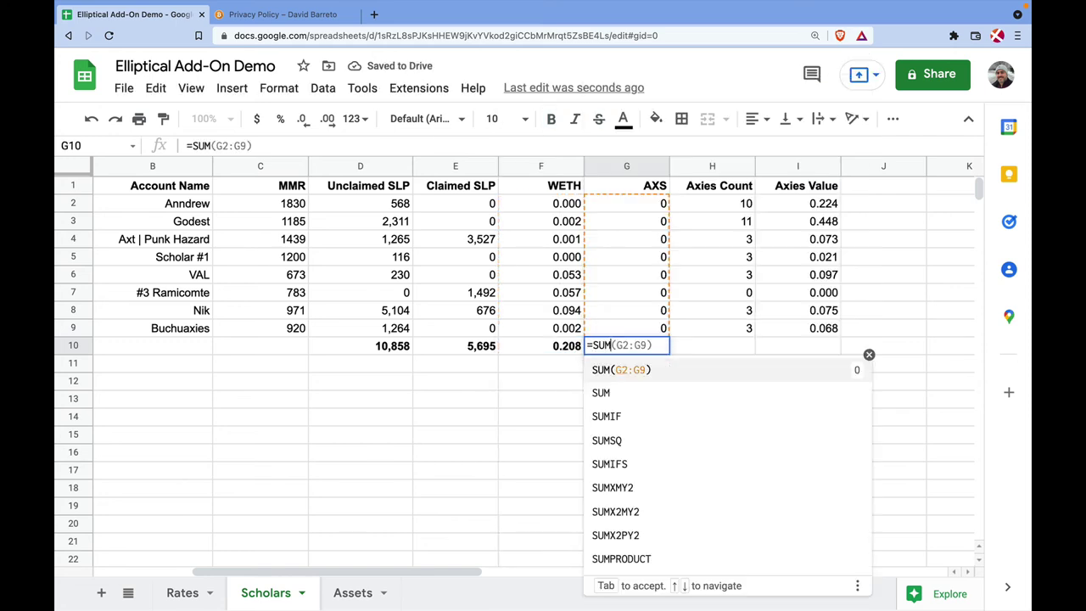
{"action": "key", "text": "Tab"}
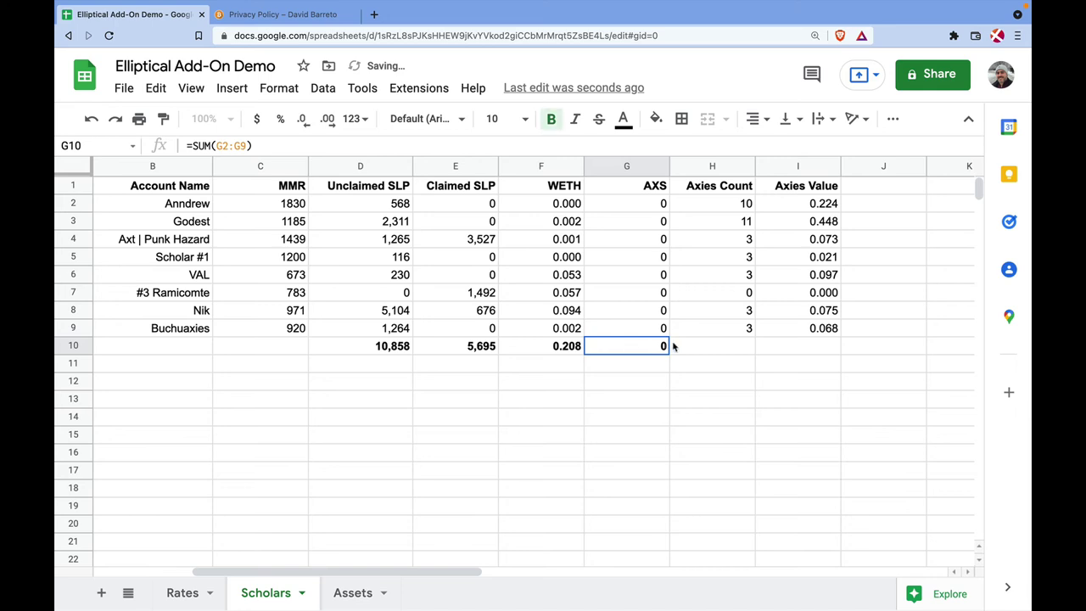
{"action": "left_click", "coordinate": [702, 346]}
{"action": "type", "text": "=SUN"}
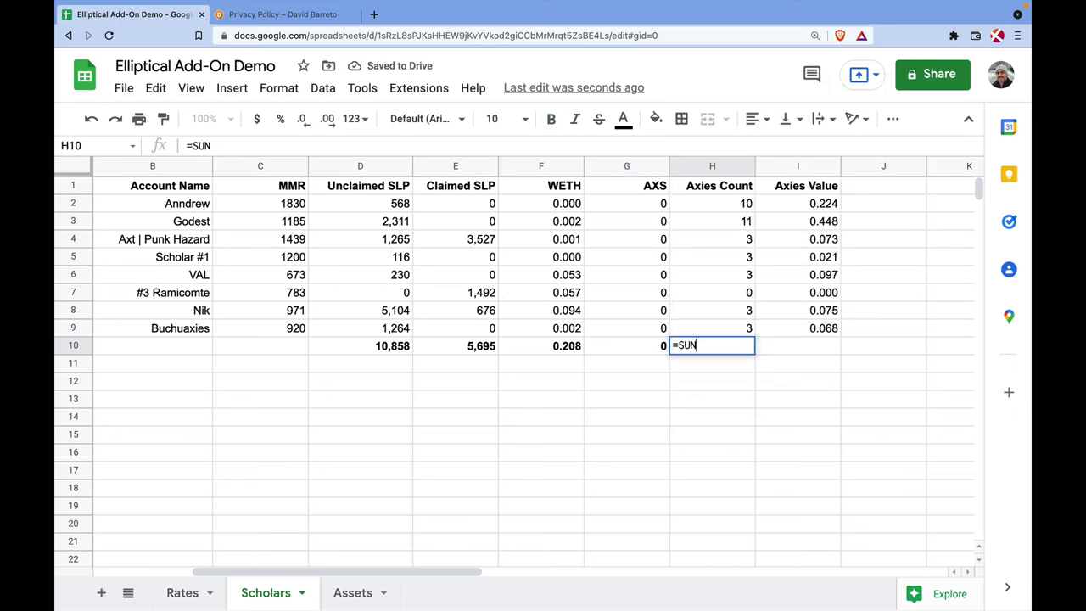
{"action": "key", "text": "BackSpace"}
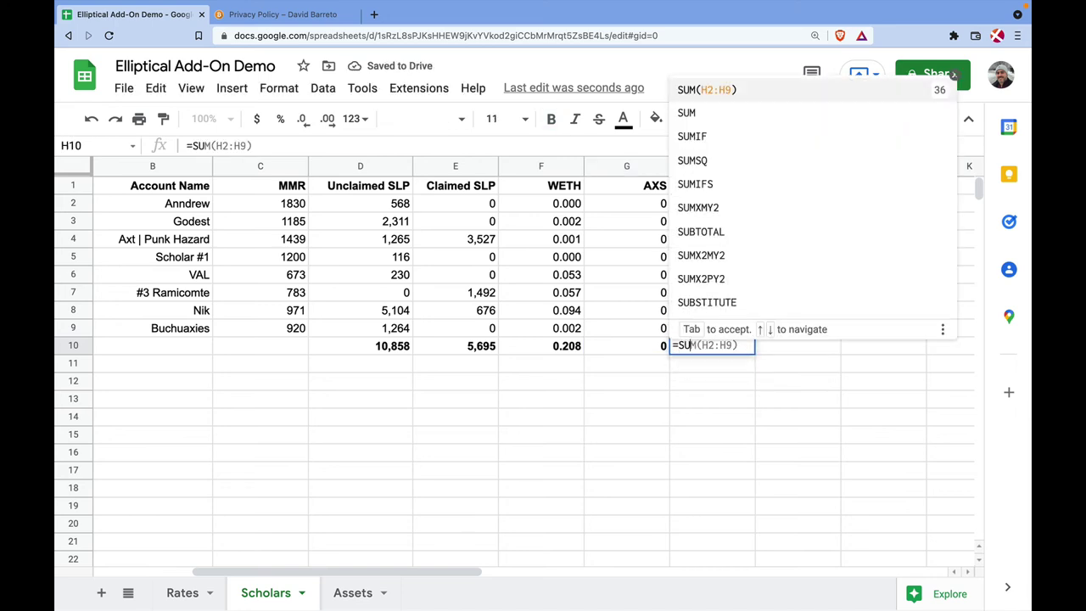
{"action": "type", "text": "M(H2:H9"}
{"action": "key", "text": "Tab"}
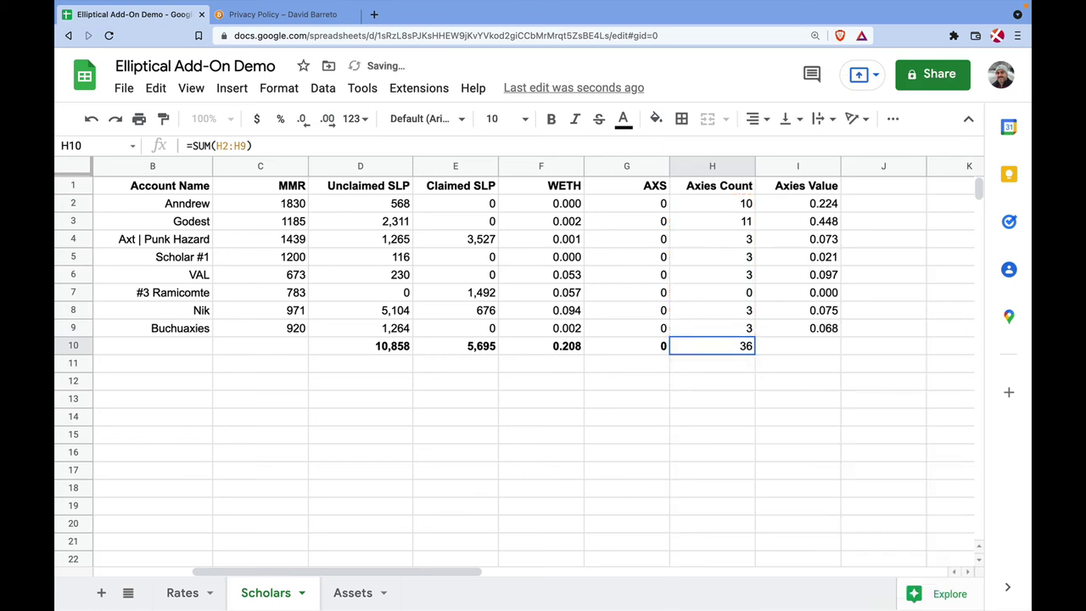
Sum the Axies Value column in bold in I10 with =SUM(I2:I9) and go to the Assets sheet.
{"action": "left_click", "coordinate": [785, 349]}
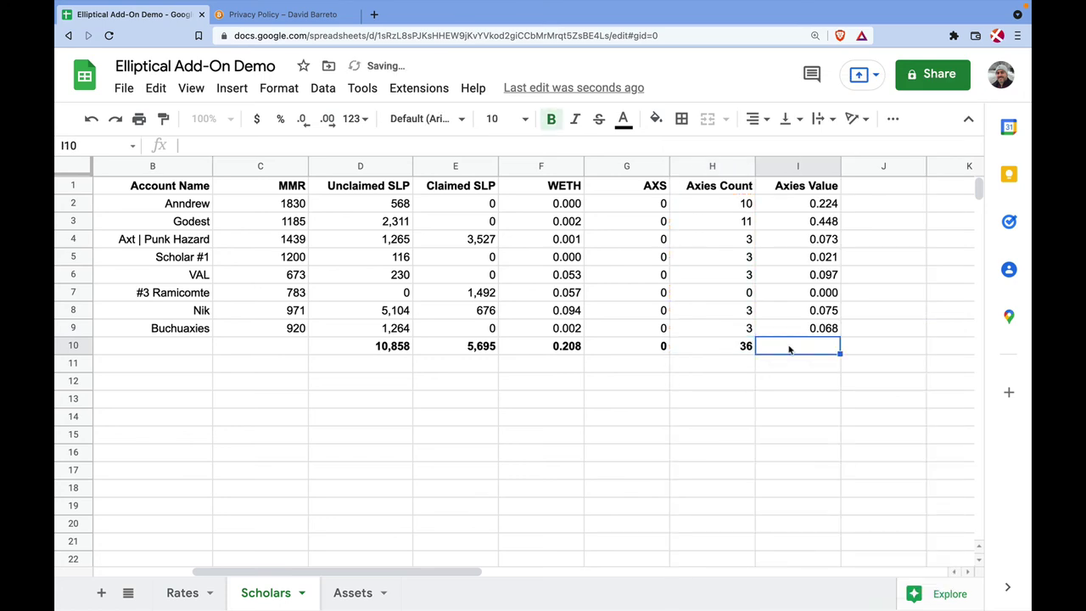
{"action": "type", "text": "=SUM"}
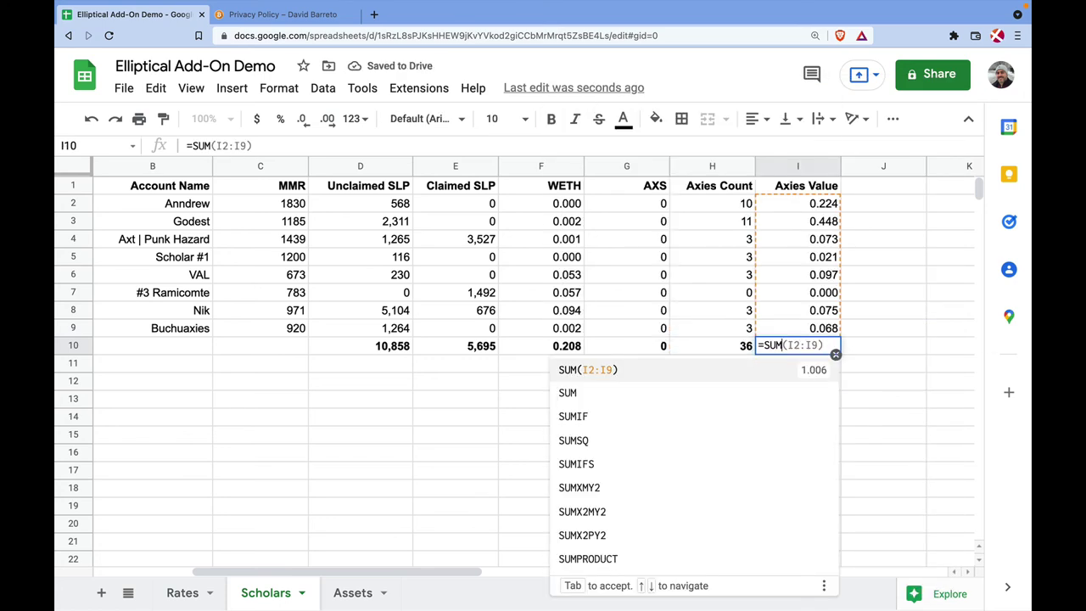
{"action": "key", "text": "Tab"}
{"action": "left_click", "coordinate": [715, 368]}
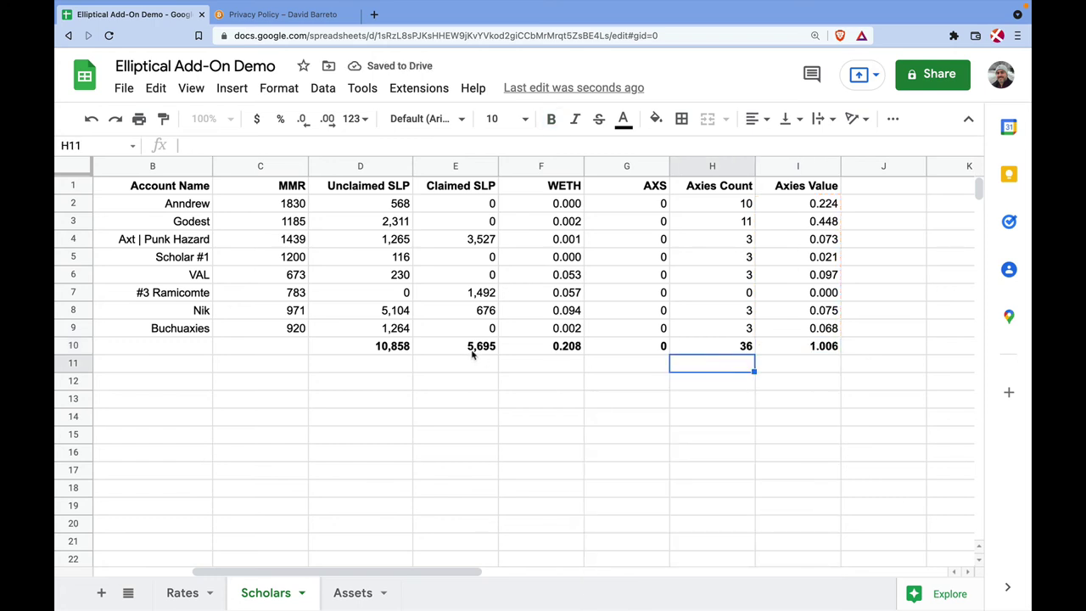
{"action": "left_click", "coordinate": [358, 596]}
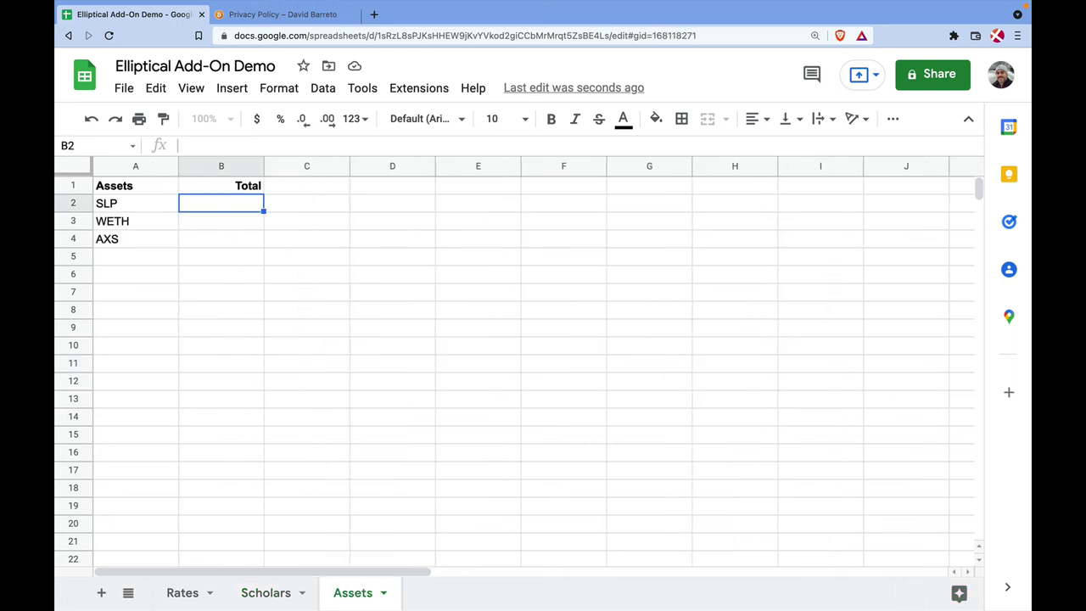
{"action": "type", "text": "="}
{"action": "left_click", "coordinate": [266, 592]}
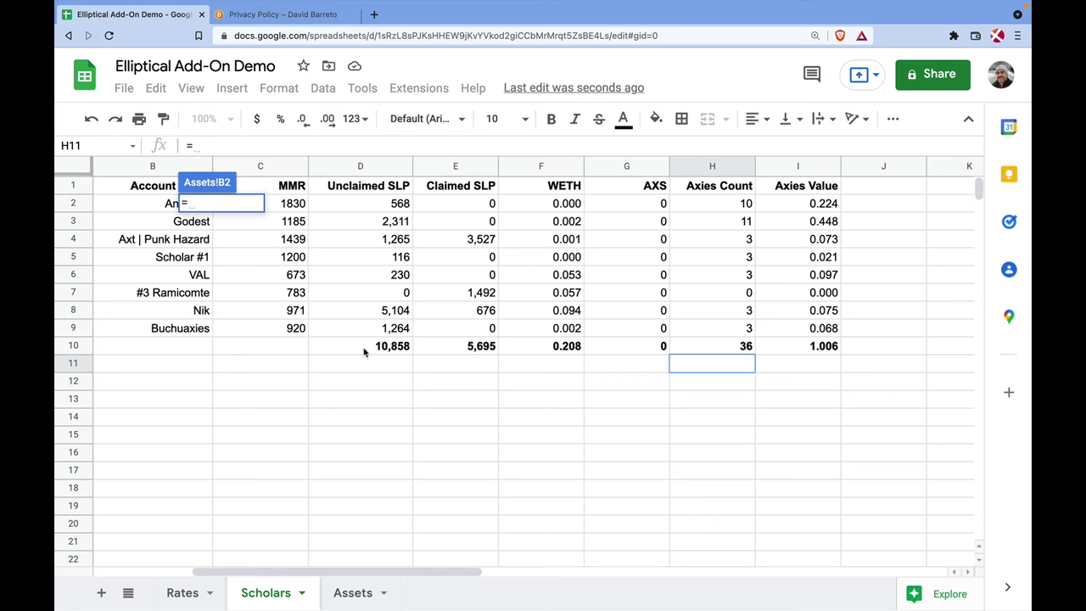
{"action": "key", "text": "Escape"}
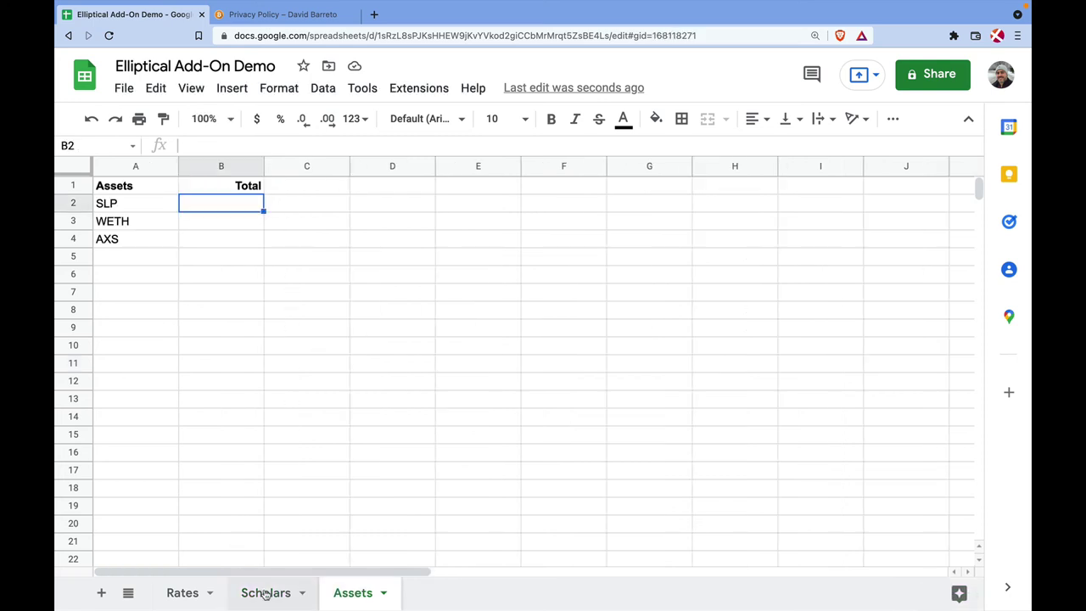
Link the AXS total in cell B4 of the Assets sheet to the Scholars sheet with =Scholars!G10.
{"action": "left_click", "coordinate": [206, 225]}
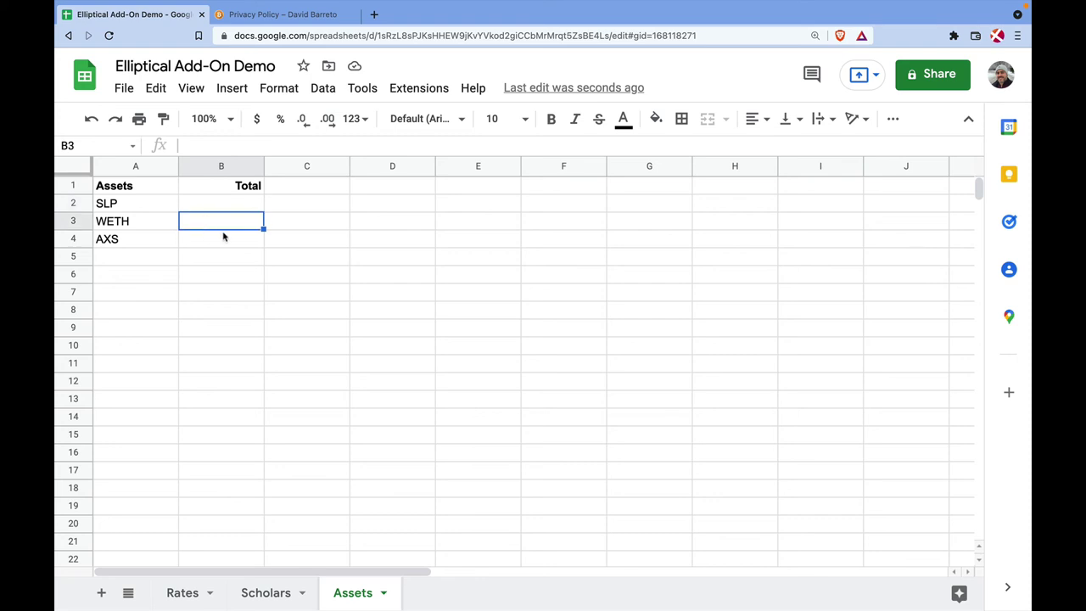
{"action": "left_click", "coordinate": [207, 243]}
{"action": "type", "text": "="}
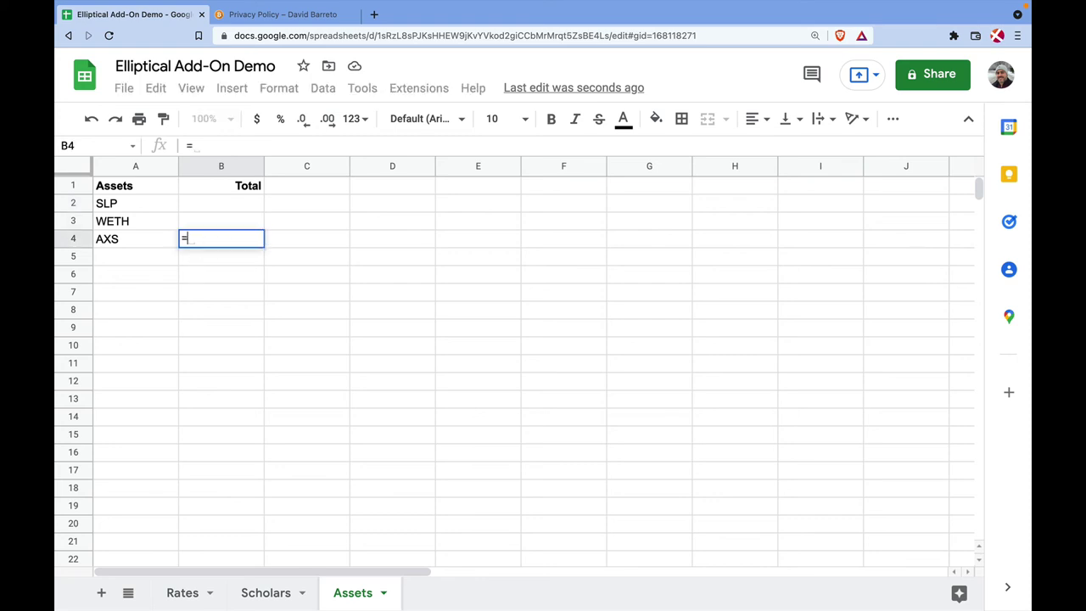
{"action": "left_click", "coordinate": [266, 592]}
{"action": "left_click", "coordinate": [648, 350]}
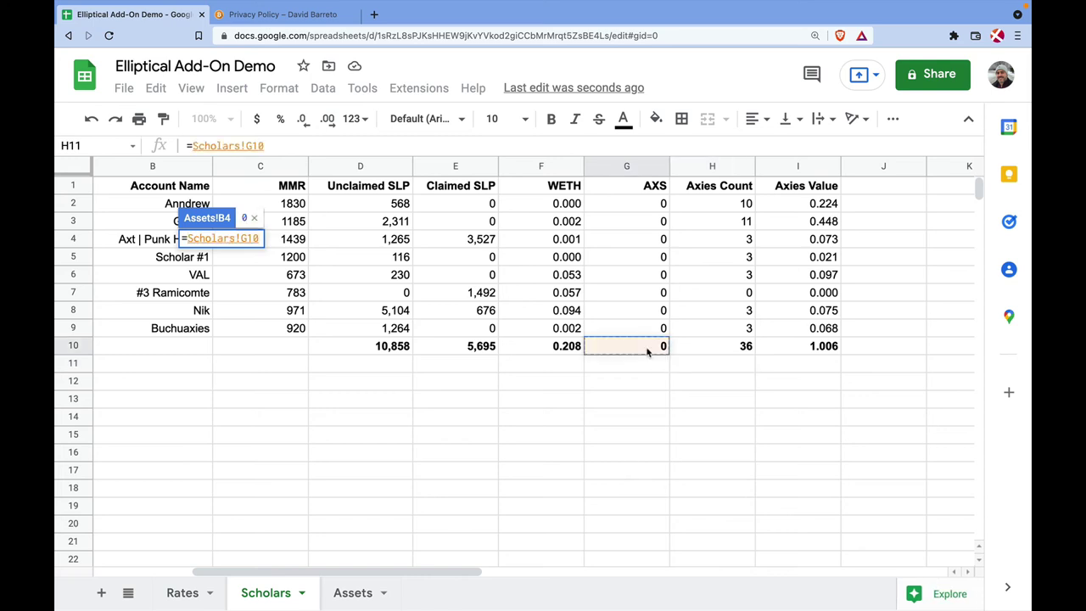
{"action": "key", "text": "Return"}
Calculate the WETH total in cell B3 of the Assets sheet with =Scholars!F10+Scholars!I10.
{"action": "left_click", "coordinate": [235, 223]}
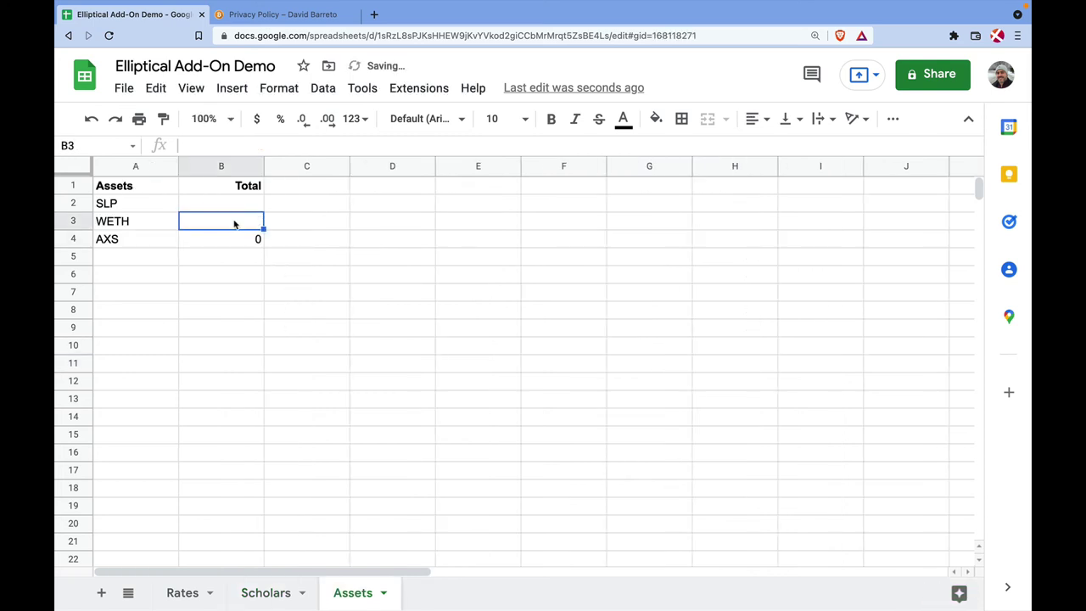
{"action": "type", "text": "="}
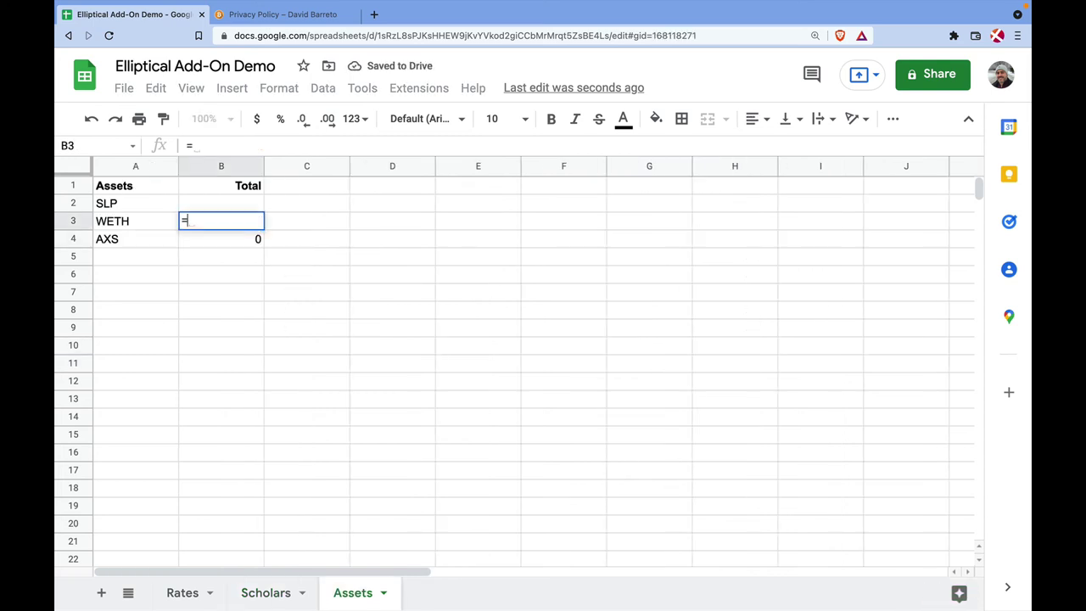
{"action": "left_click", "coordinate": [264, 592]}
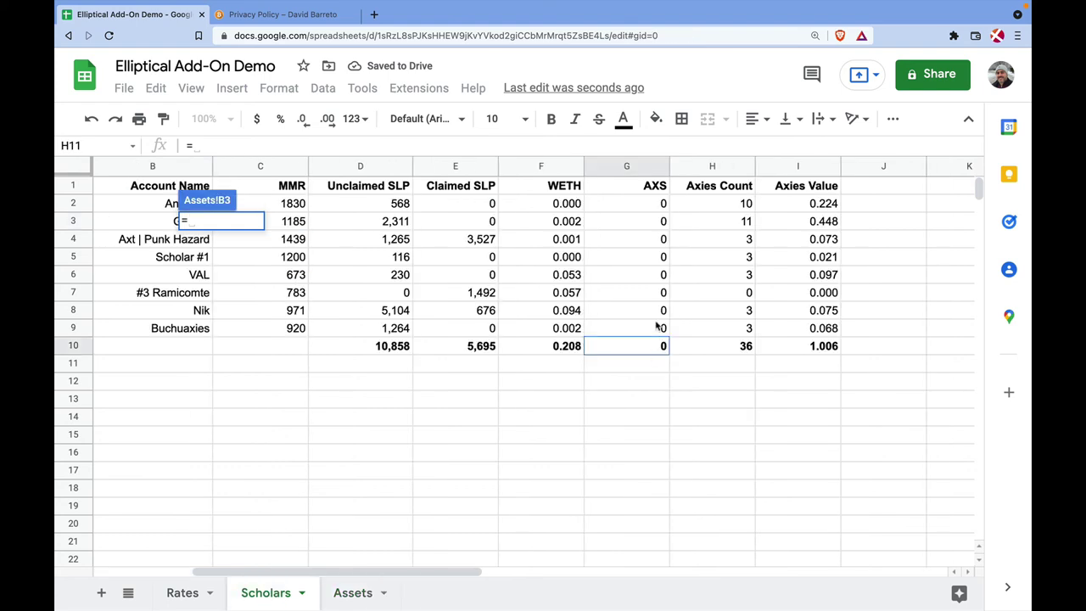
{"action": "left_click", "coordinate": [546, 348]}
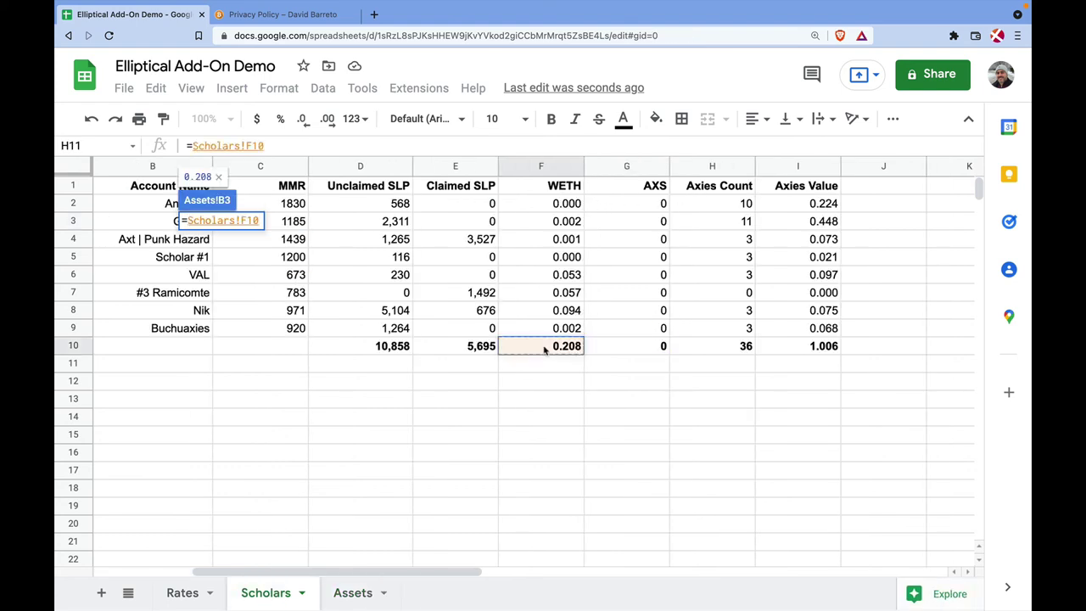
{"action": "type", "text": "+"}
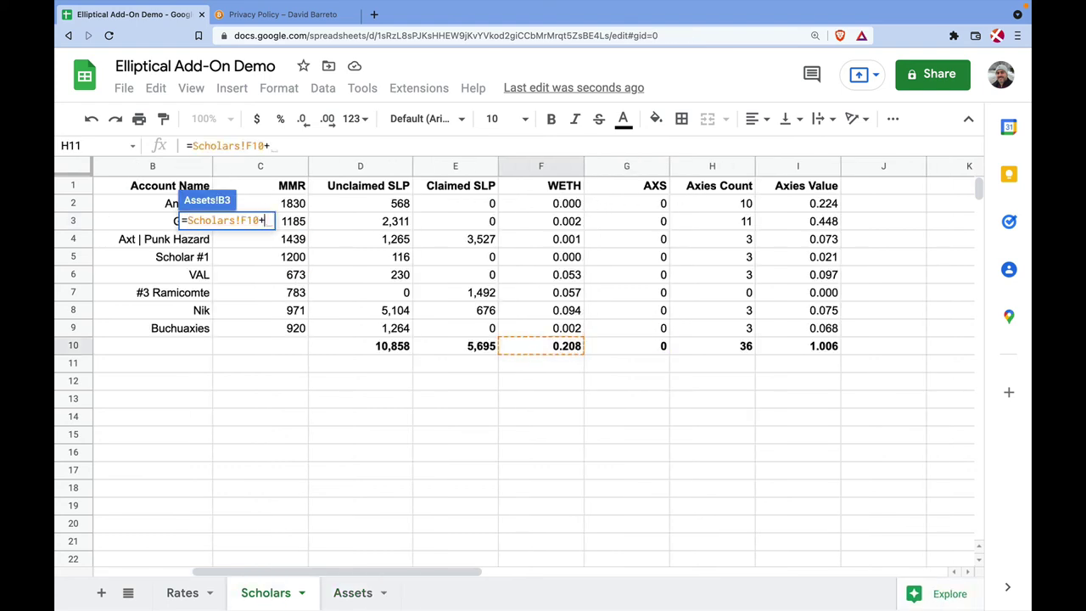
{"action": "left_click", "coordinate": [823, 350]}
{"action": "key", "text": "Return"}
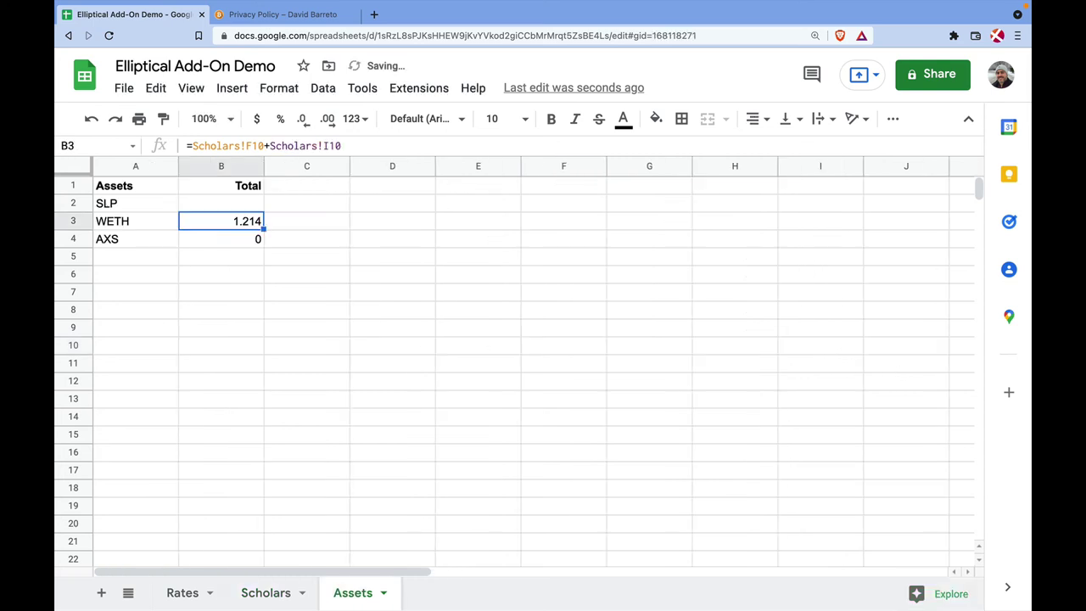
Insert a column directly after Unclaimed SLP in the Scholars sheet and give it the header SLP Cut.
{"action": "left_click", "coordinate": [241, 205]}
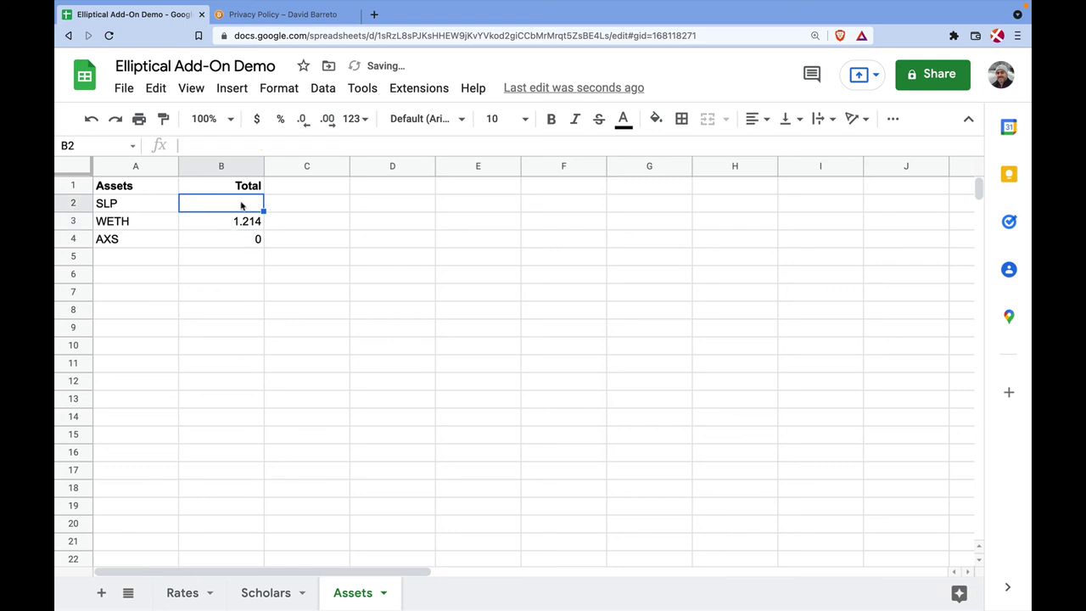
{"action": "left_click", "coordinate": [255, 592]}
{"action": "key", "text": "Left"}
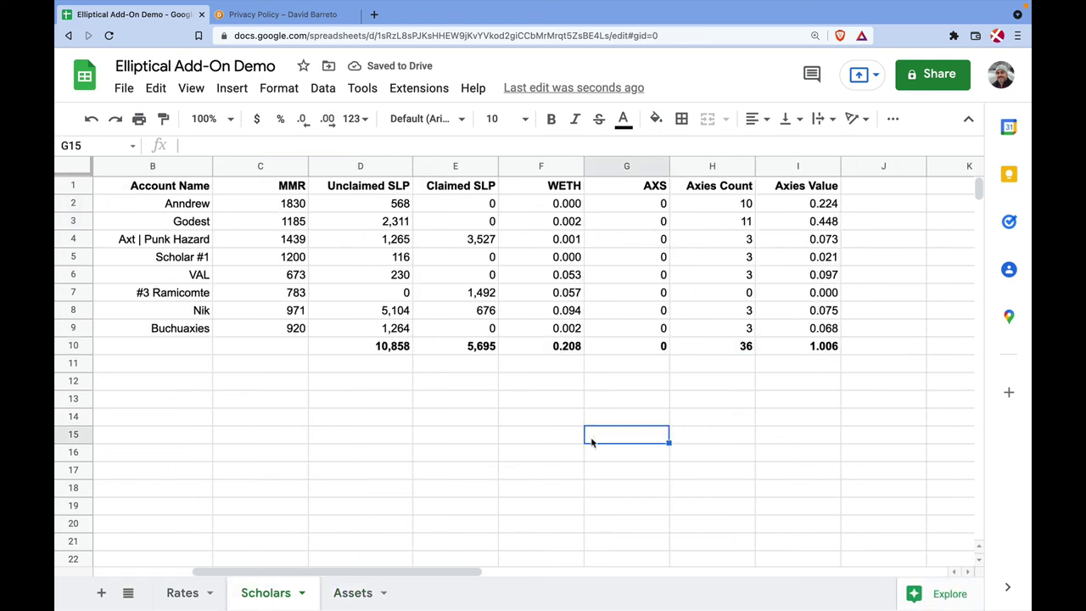
{"action": "left_click", "coordinate": [578, 369]}
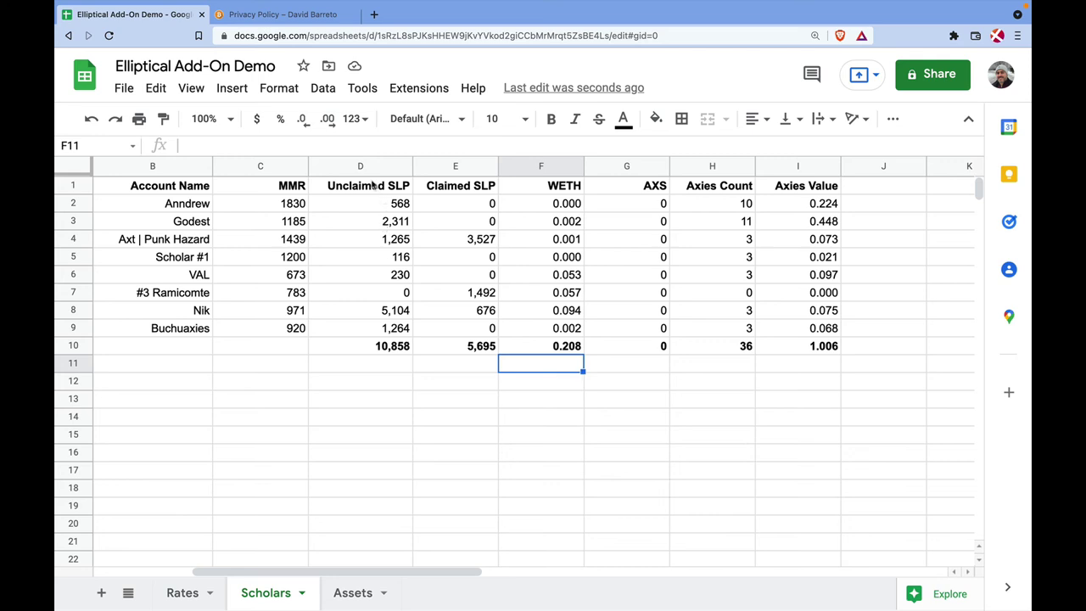
{"action": "left_click", "coordinate": [360, 166]}
{"action": "right_click", "coordinate": [365, 166]}
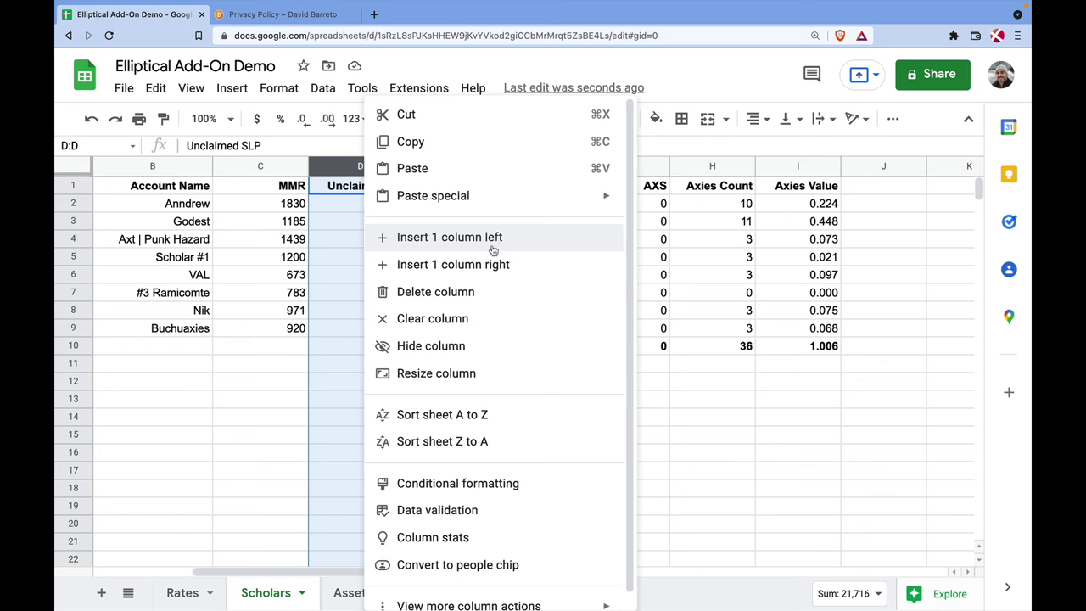
{"action": "left_click", "coordinate": [512, 265]}
{"action": "left_click", "coordinate": [459, 190]}
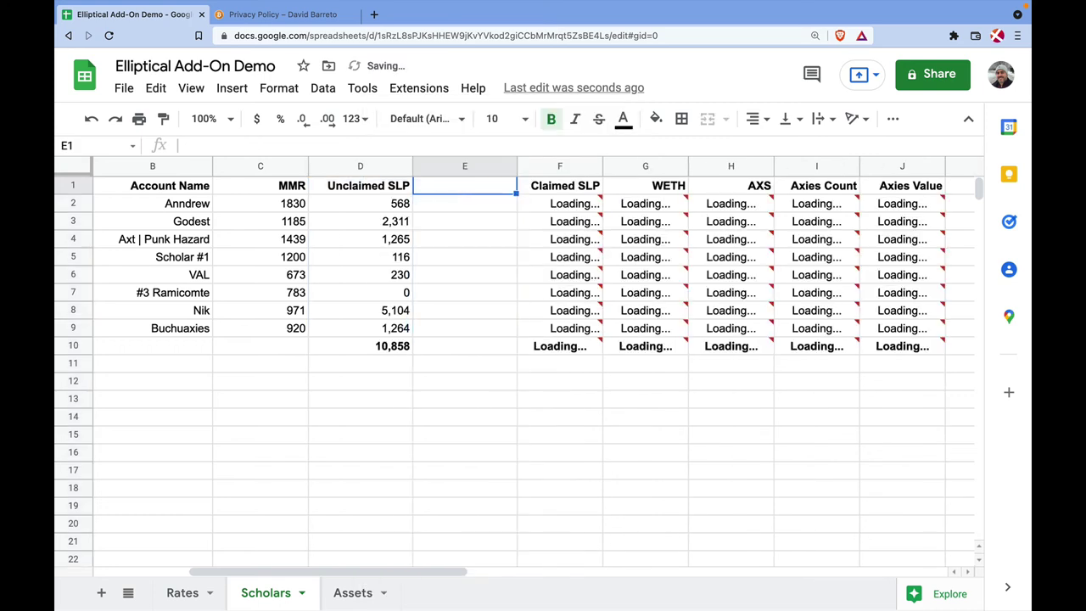
{"action": "type", "text": "SLP Cut"}
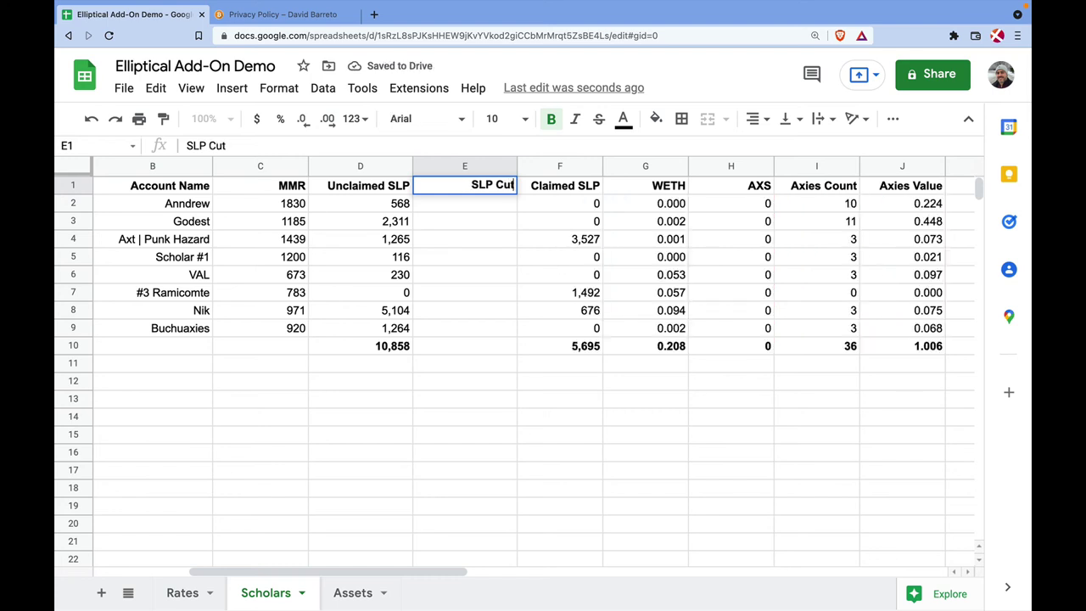
{"action": "key", "text": "Return"}
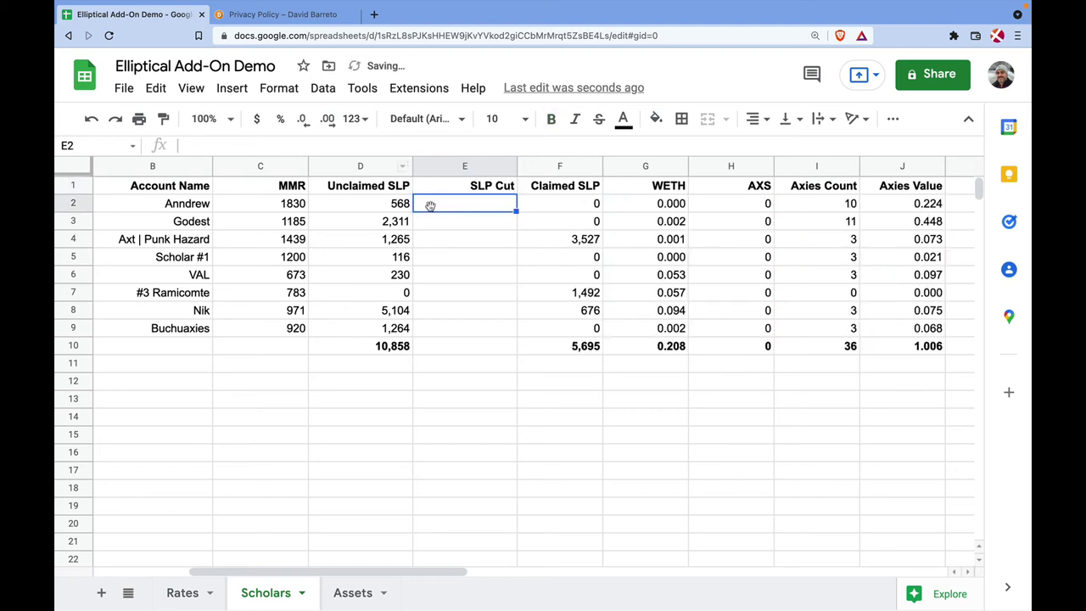
Format the SLP Cut cells E2 to E9 as percent.
{"action": "left_click_drag", "start_coordinate": [430, 207], "coordinate": [462, 331]}
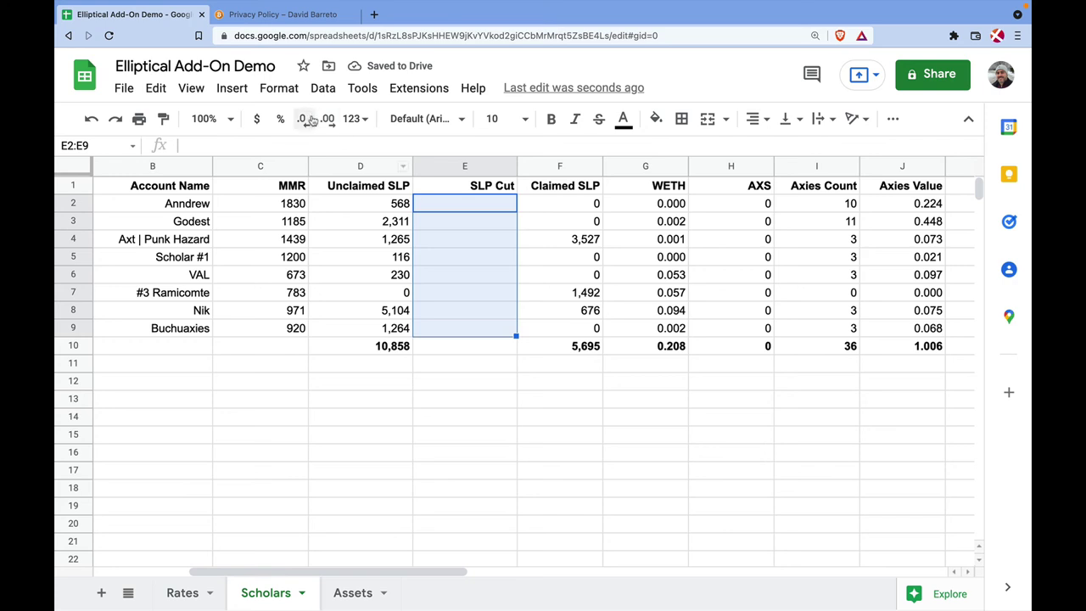
{"action": "left_click", "coordinate": [280, 121]}
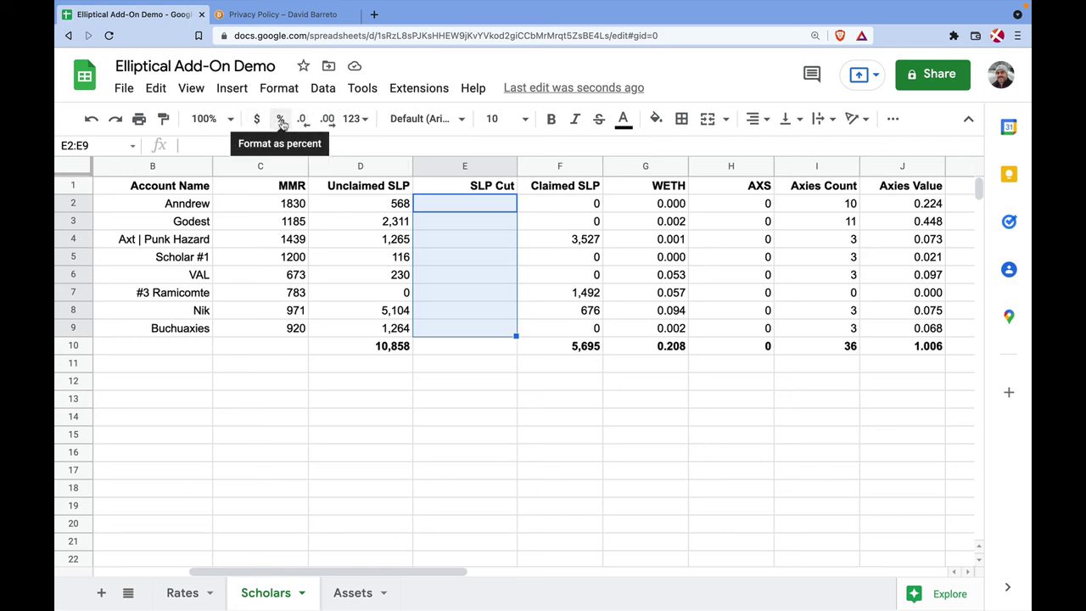
Try 0.5 as the SLP Cut value in cell E2.
{"action": "left_click", "coordinate": [447, 204]}
{"action": "type", "text": "0.5"}
{"action": "key", "text": "Return"}
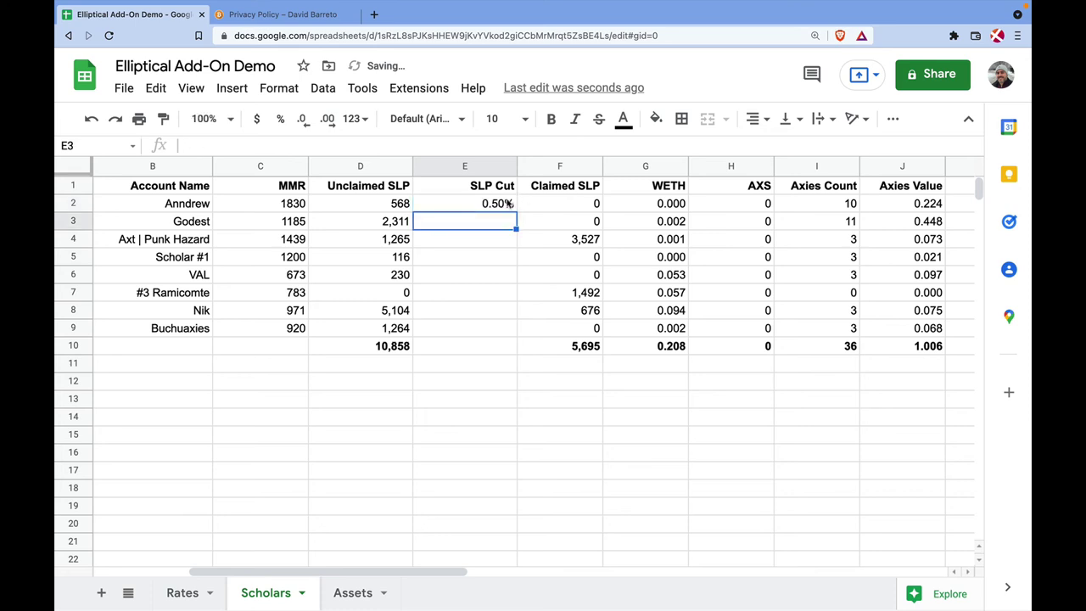
Set the SLP Cut in E2 to 50% and fill it down through E9.
{"action": "left_click", "coordinate": [507, 205]}
{"action": "type", "text": "50"}
{"action": "key", "text": "Return"}
{"action": "left_click", "coordinate": [510, 207]}
{"action": "left_click_drag", "start_coordinate": [515, 210], "coordinate": [516, 331]}
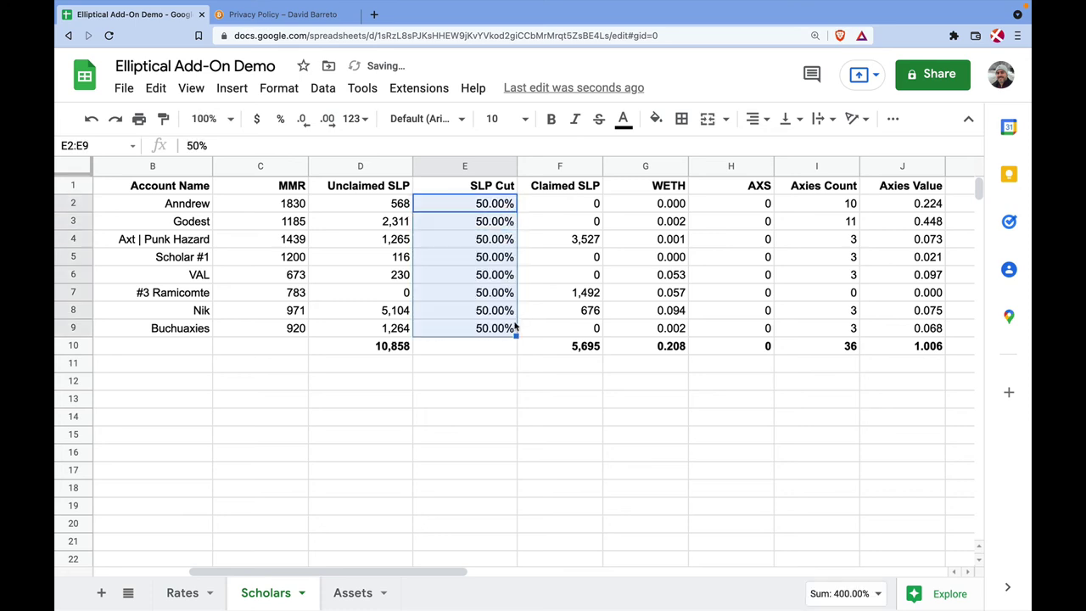
Show the SLP Cut percentages in E2 to E9 without decimal places.
{"action": "left_click", "coordinate": [307, 119]}
{"action": "left_click", "coordinate": [307, 119]}
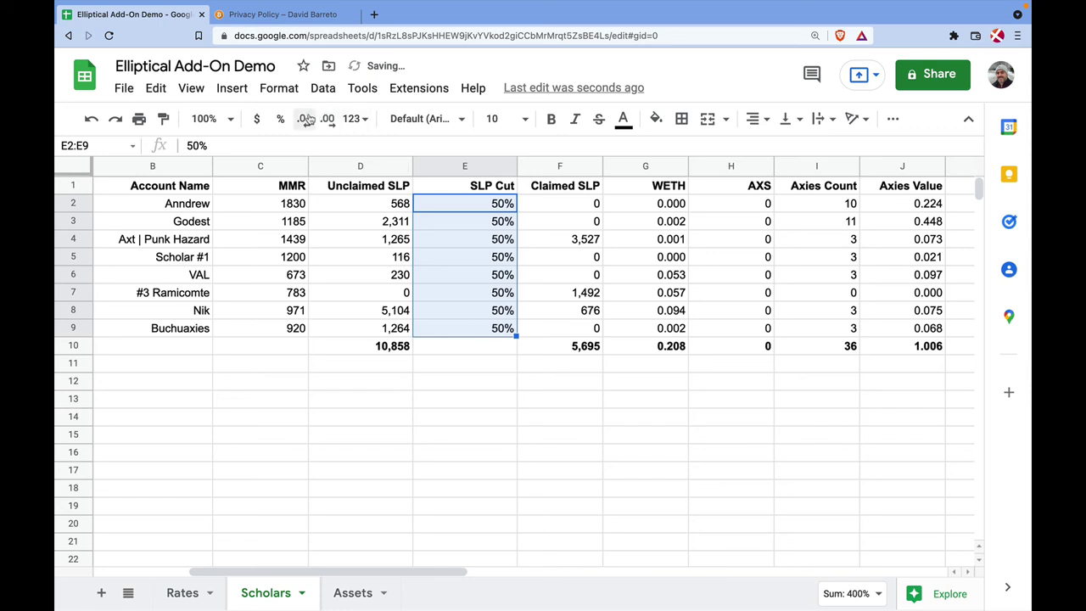
Insert a column directly after SLP Cut in the Scholars sheet and give it the header Manger SLP.
{"action": "left_click", "coordinate": [467, 166]}
{"action": "right_click", "coordinate": [467, 165]}
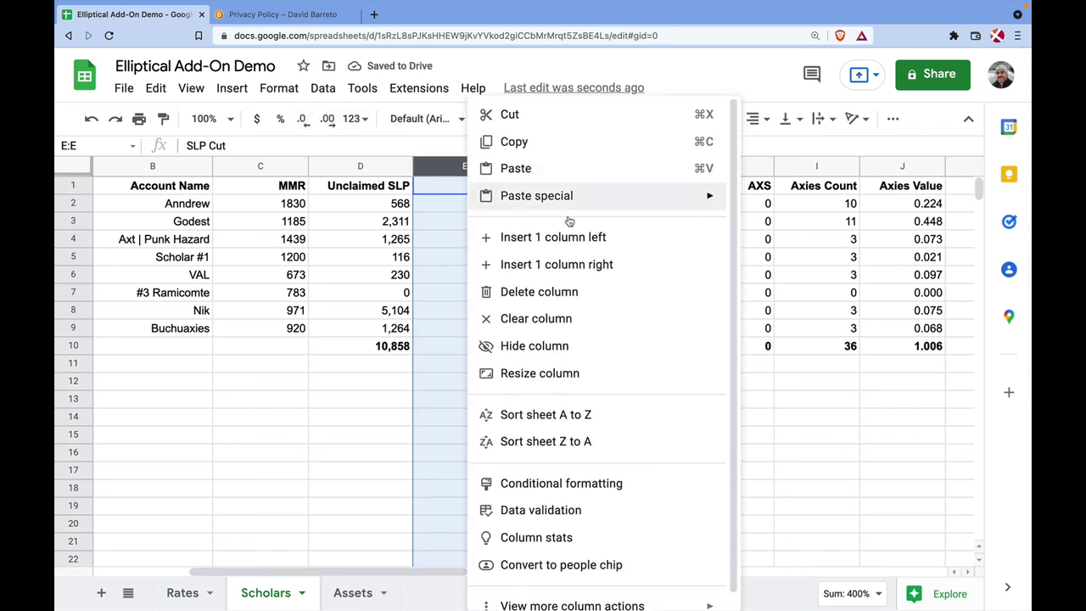
{"action": "left_click", "coordinate": [576, 264]}
{"action": "left_click", "coordinate": [568, 185]}
{"action": "type", "text": "Manger SLP"}
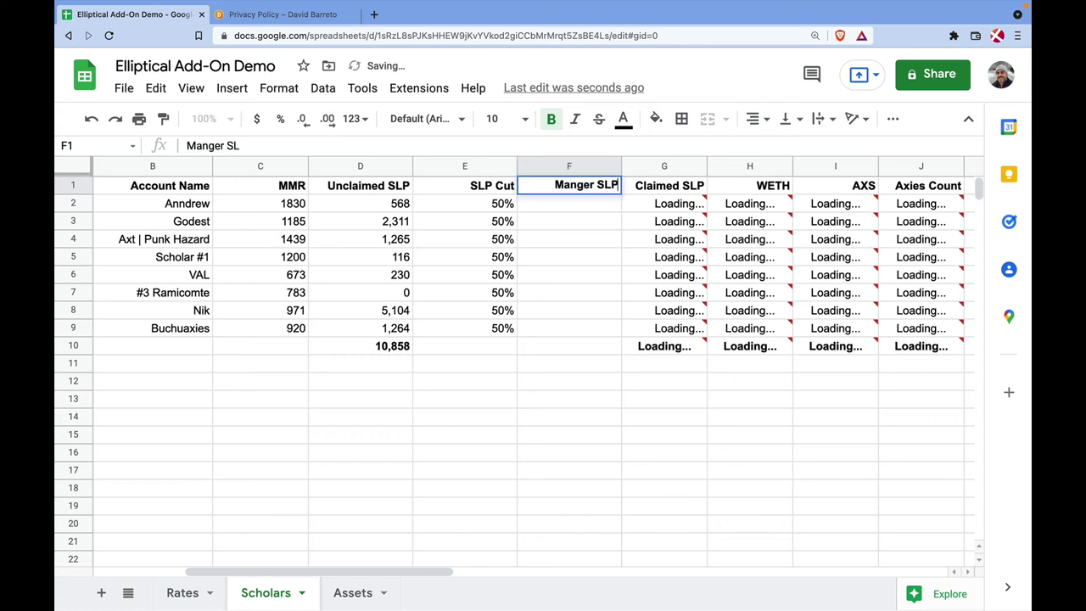
{"action": "key", "text": "Return"}
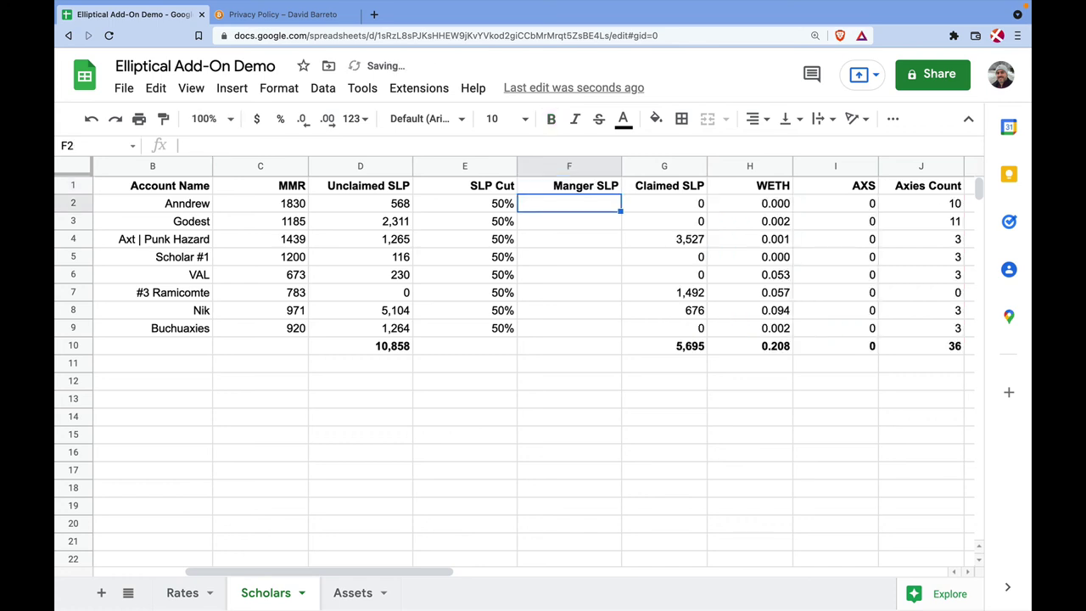
Enter =D2*E2 as the Manger SLP in F2, autofill it down the column and clear the extra result in F10.
{"action": "type", "text": "="}
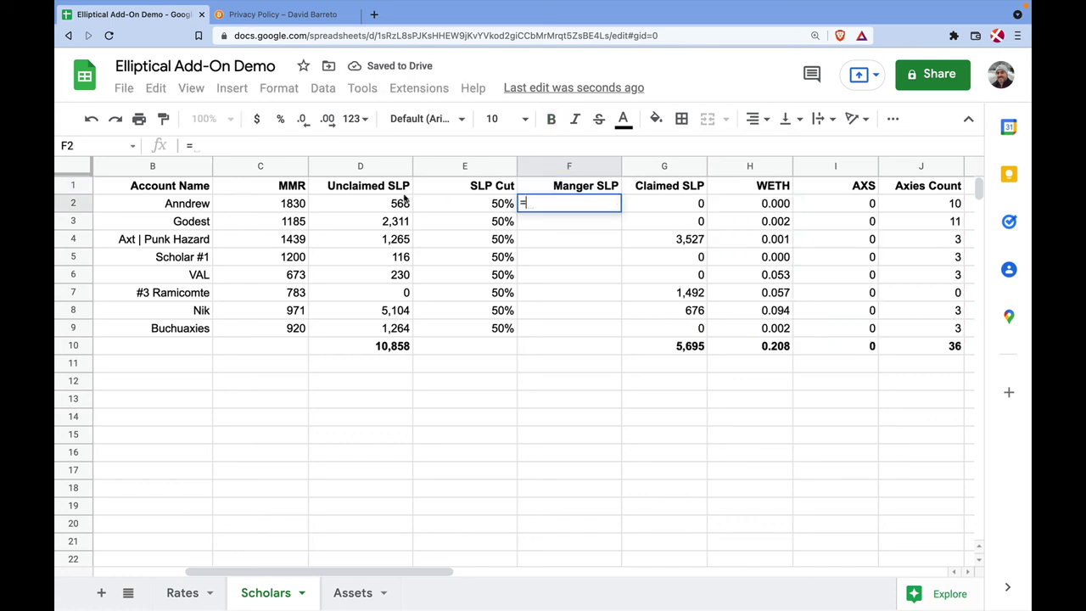
{"action": "left_click", "coordinate": [382, 204]}
{"action": "type", "text": "*"}
{"action": "left_click", "coordinate": [473, 209]}
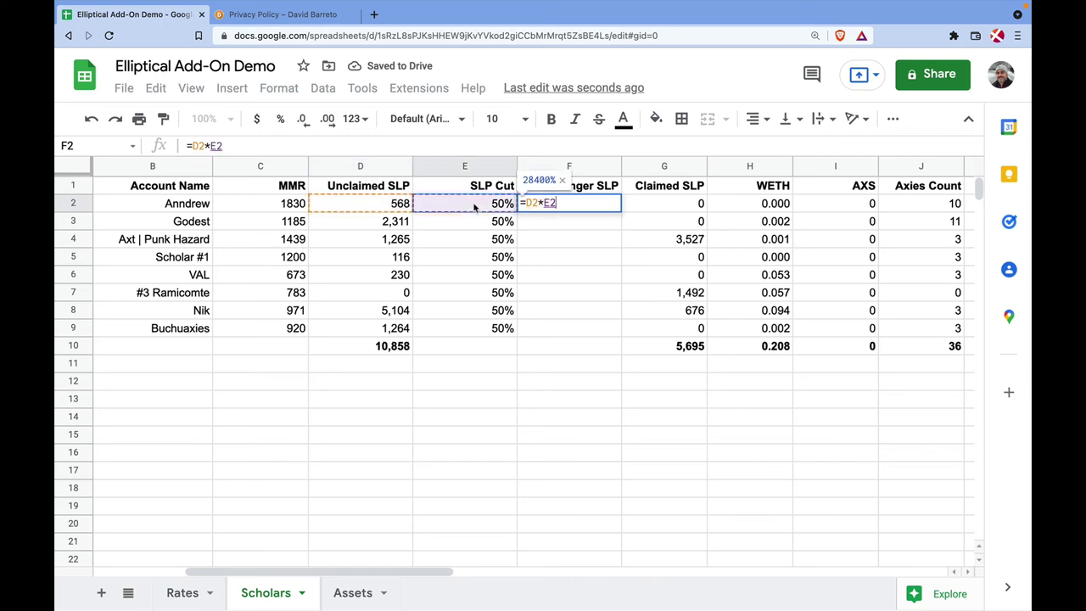
{"action": "key", "text": "Return"}
{"action": "left_click", "coordinate": [641, 313]}
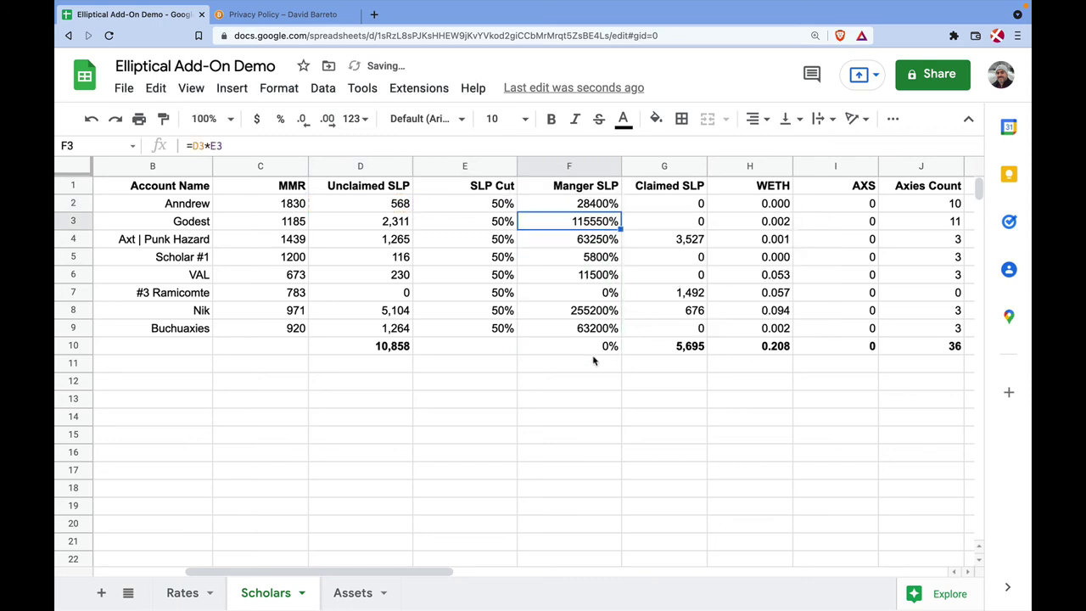
{"action": "left_click", "coordinate": [590, 350]}
{"action": "key", "text": "Delete"}
{"action": "left_click_drag", "start_coordinate": [594, 205], "coordinate": [594, 335]}
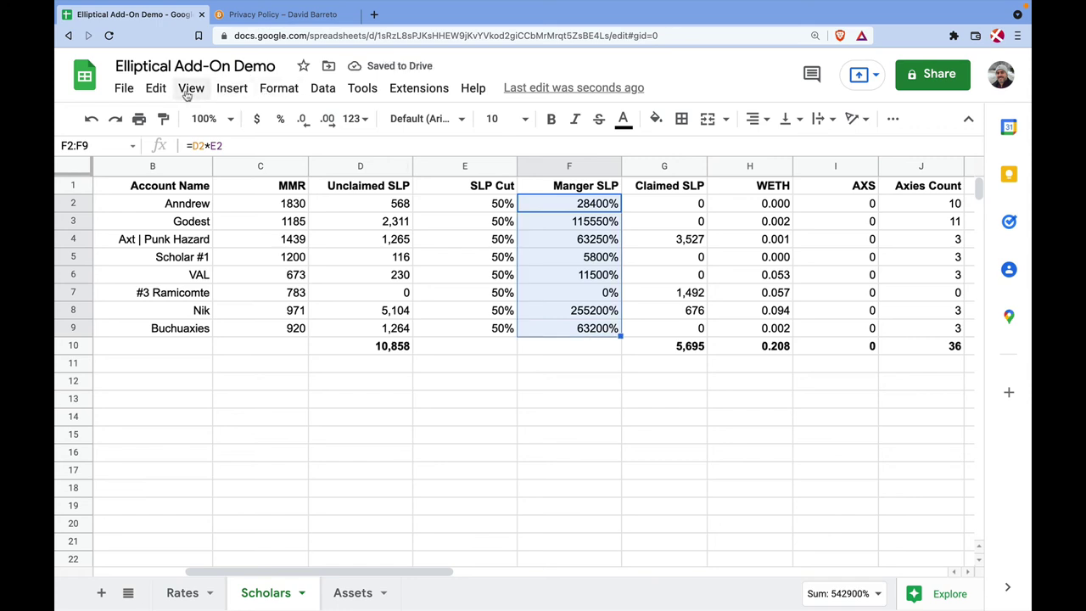
{"action": "left_click", "coordinate": [280, 88]}
{"action": "mouse_move", "coordinate": [336, 162]}
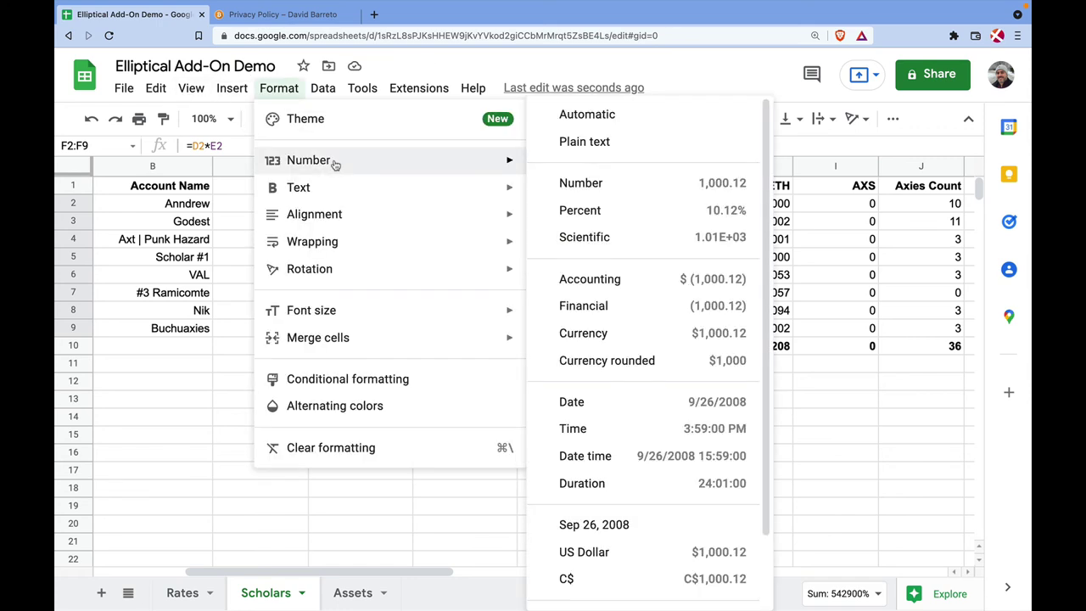
{"action": "left_click", "coordinate": [594, 210]}
Copy the number formatting of the Claimed SLP cells G2 to G9 onto the Manger SLP cells F2 to F9.
{"action": "left_click_drag", "start_coordinate": [676, 206], "coordinate": [679, 330]}
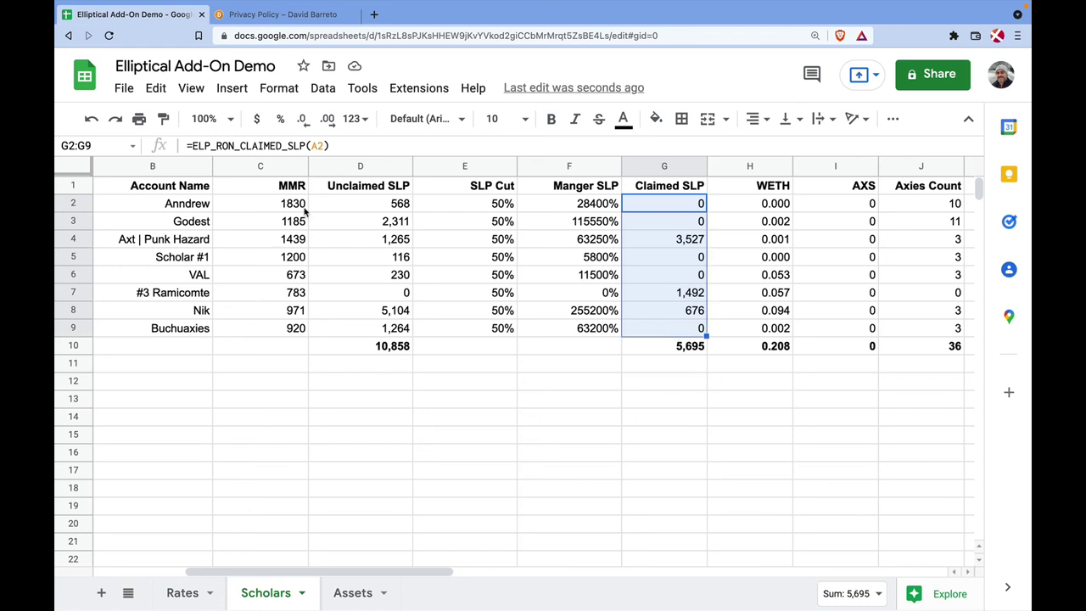
{"action": "left_click", "coordinate": [164, 119]}
{"action": "left_click_drag", "start_coordinate": [586, 210], "coordinate": [594, 329]}
{"action": "left_click", "coordinate": [592, 409]}
Total the Manger SLP column in F10 with =SUM(F2:F9) and give it the formatting of the Claimed SLP total in G10.
{"action": "left_click", "coordinate": [597, 346]}
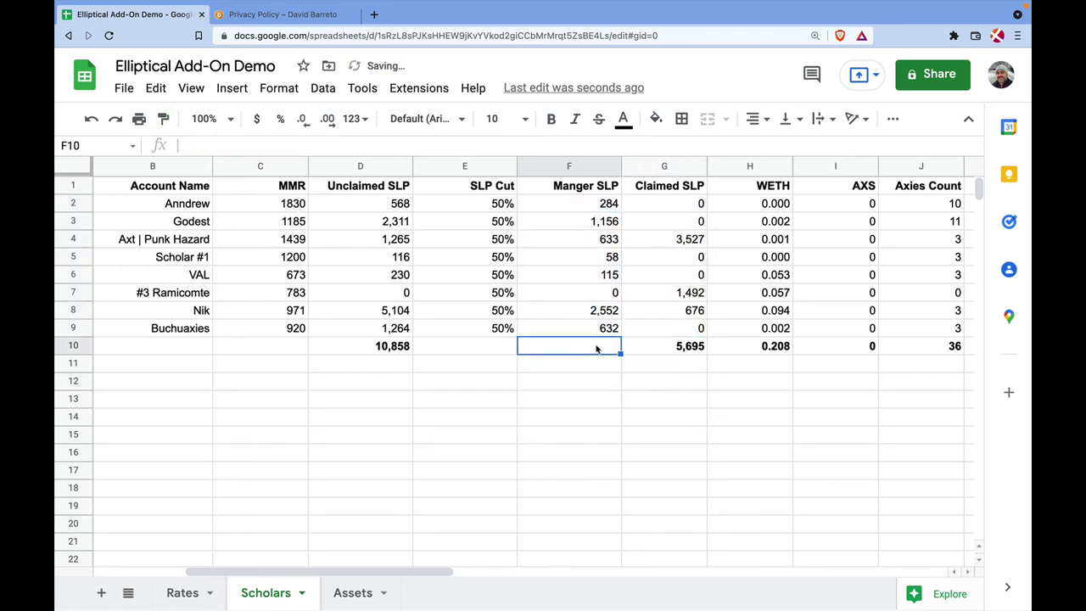
{"action": "type", "text": "=SUM"}
{"action": "key", "text": "Tab"}
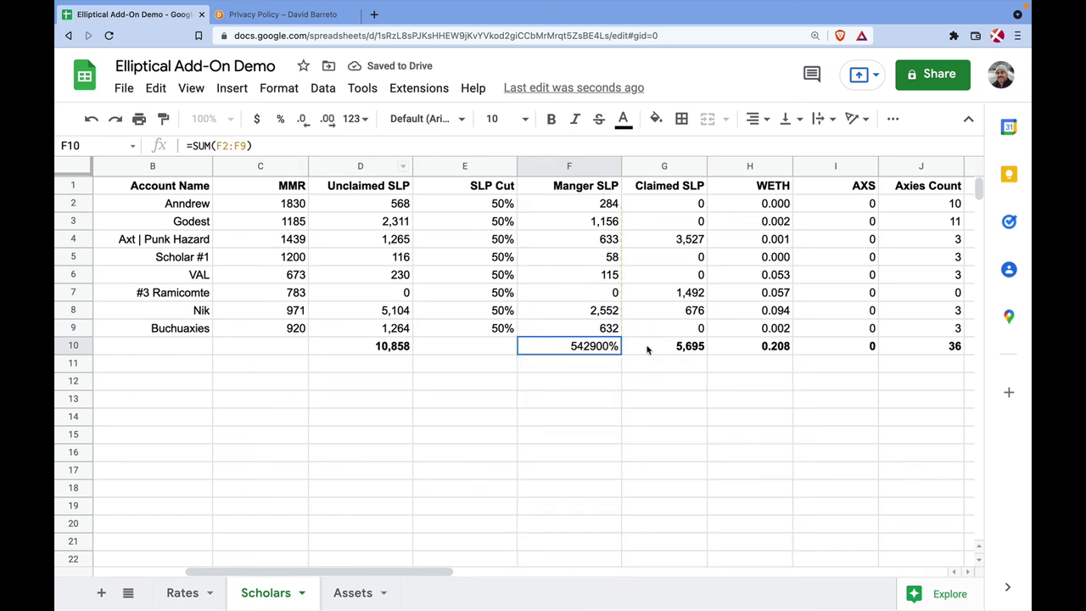
{"action": "key", "text": "Right"}
{"action": "left_click", "coordinate": [163, 119]}
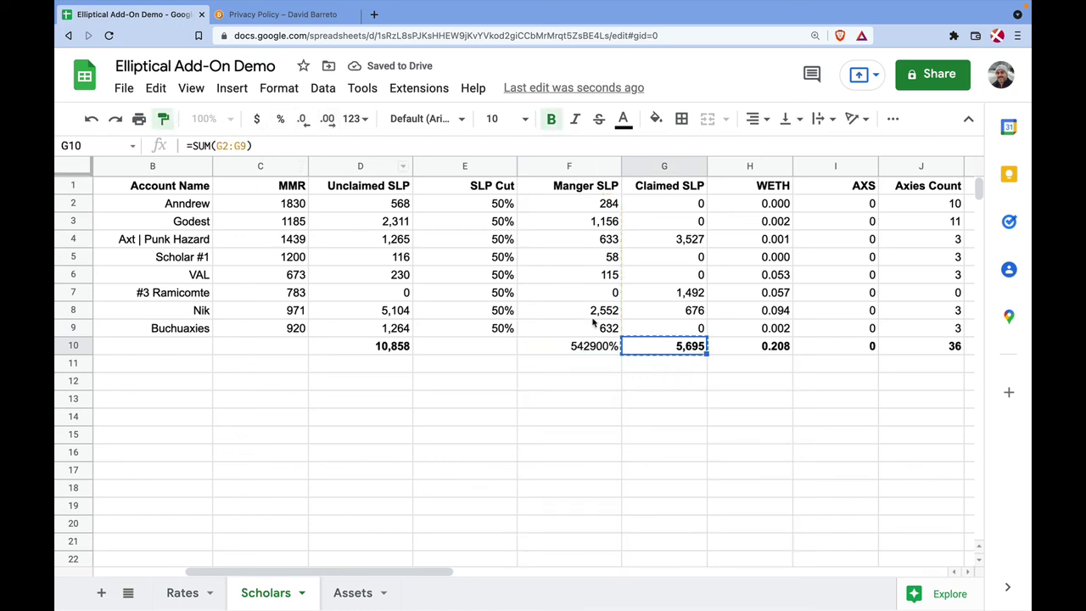
{"action": "left_click", "coordinate": [594, 346]}
{"action": "left_click", "coordinate": [597, 395]}
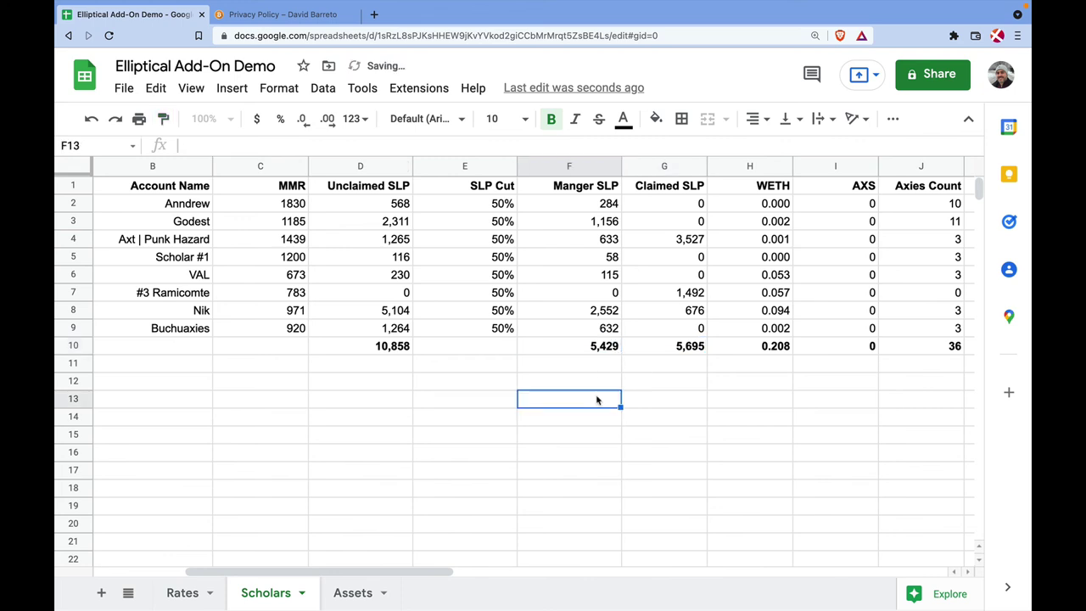
{"action": "left_click", "coordinate": [591, 351]}
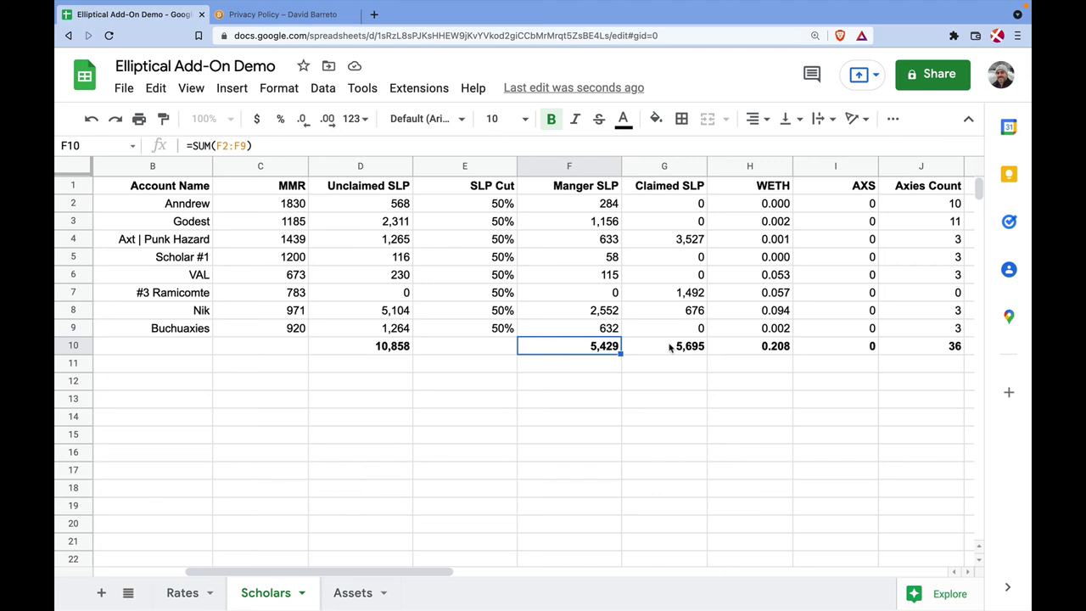
Set the SLP total in cell B2 of the Assets sheet to =Scholars!F10+Scholars!G10.
{"action": "left_click", "coordinate": [352, 593]}
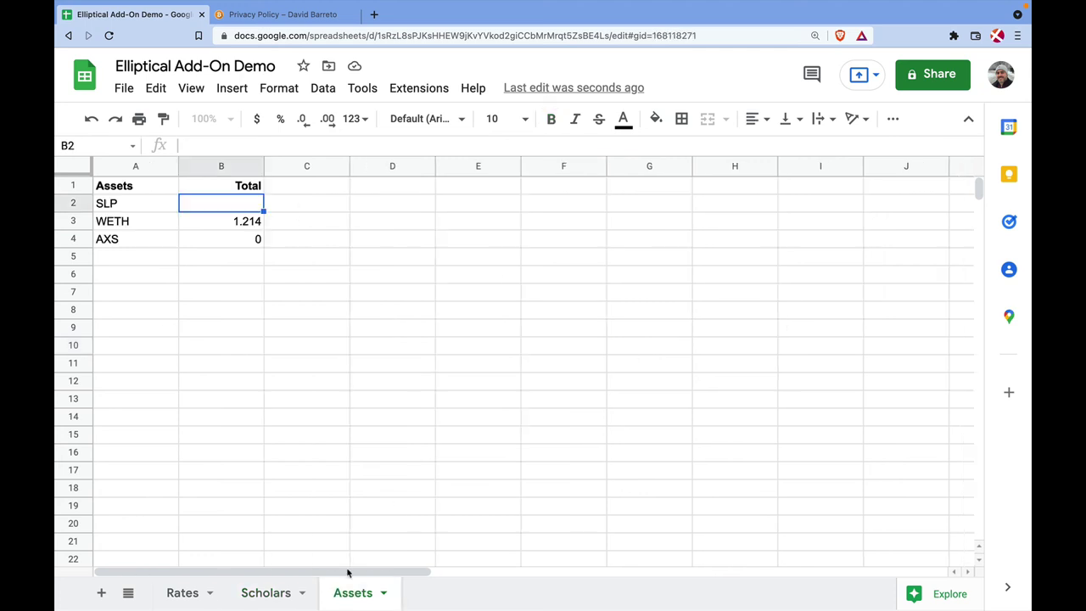
{"action": "type", "text": "="}
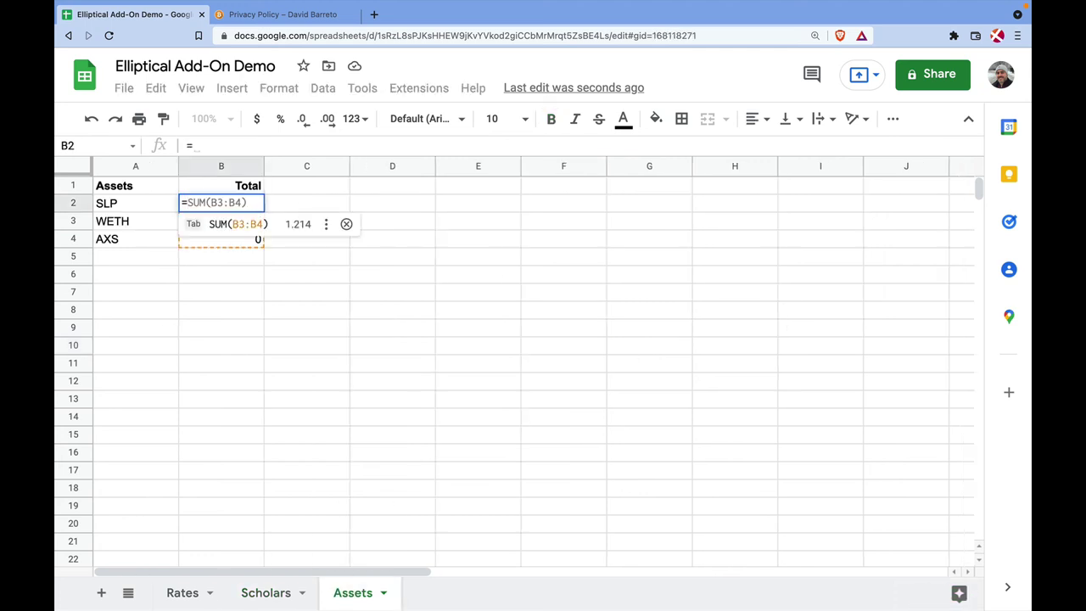
{"action": "left_click", "coordinate": [270, 592]}
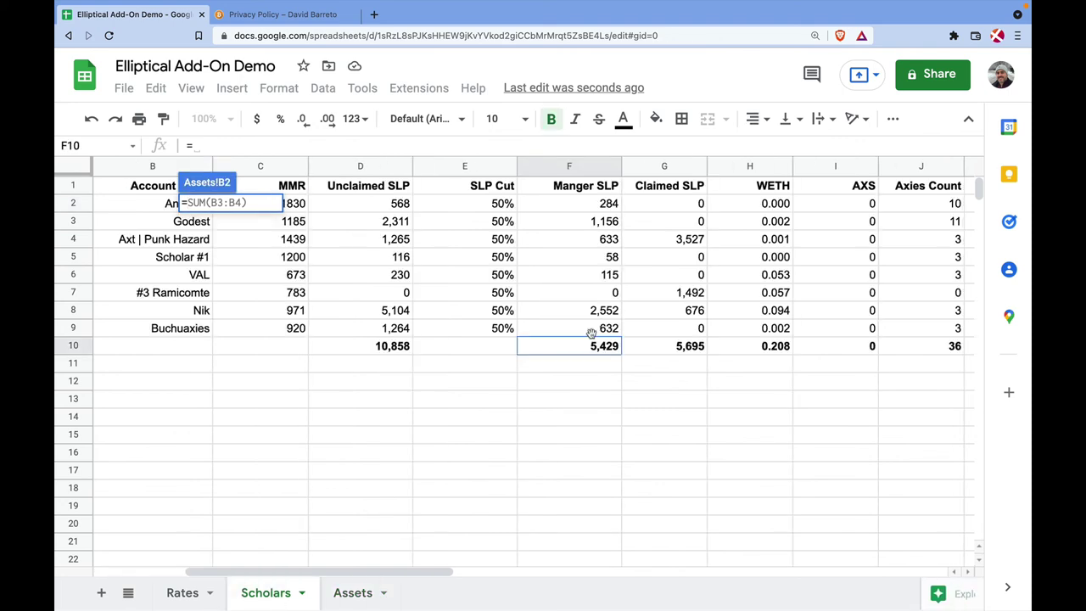
{"action": "left_click", "coordinate": [575, 351]}
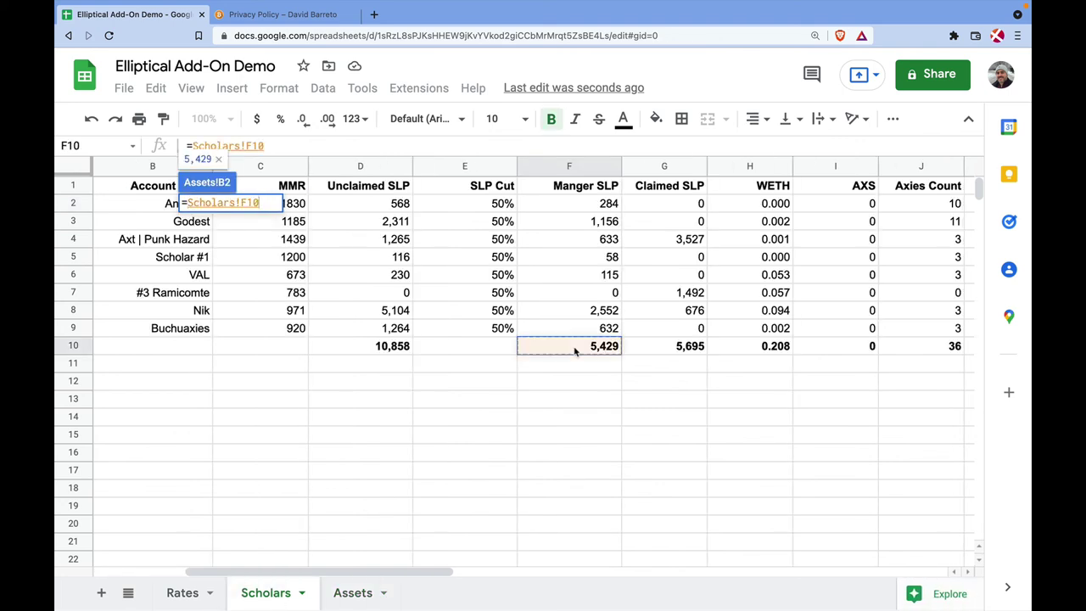
{"action": "type", "text": "+"}
{"action": "left_click", "coordinate": [685, 352]}
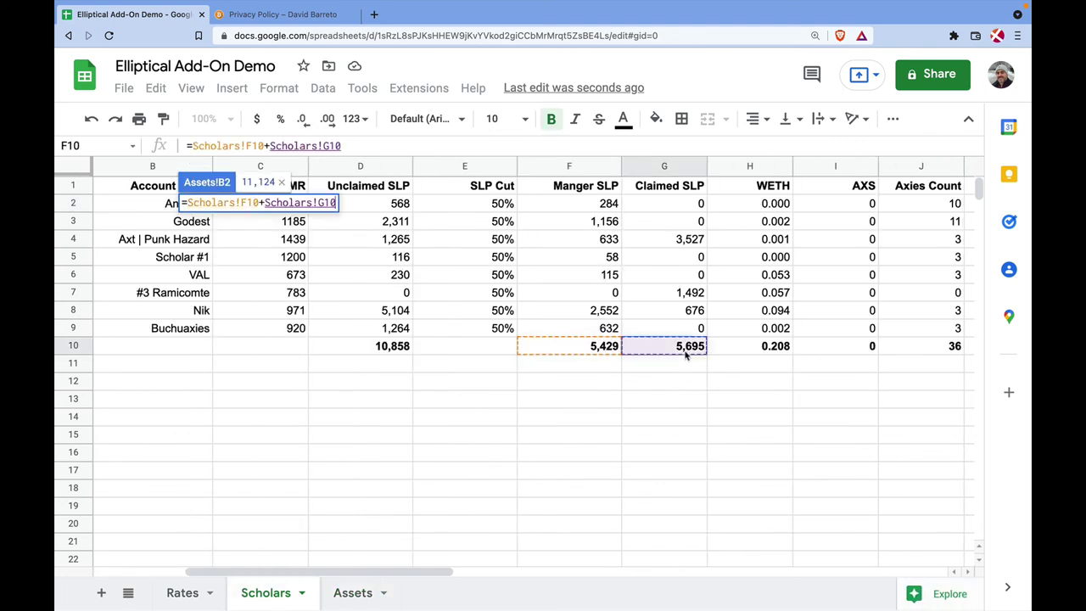
{"action": "key", "text": "Return"}
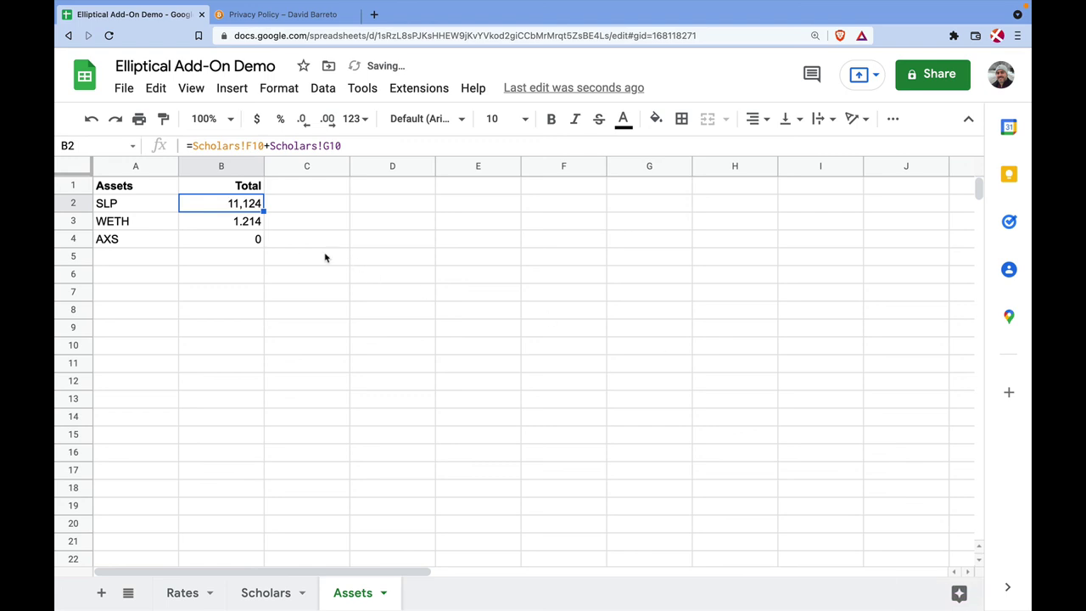
Add a USD header in C1 of the Assets sheet, bold and right-aligned.
{"action": "left_click", "coordinate": [289, 208]}
{"action": "left_click", "coordinate": [293, 187]}
{"action": "type", "text": "USD"}
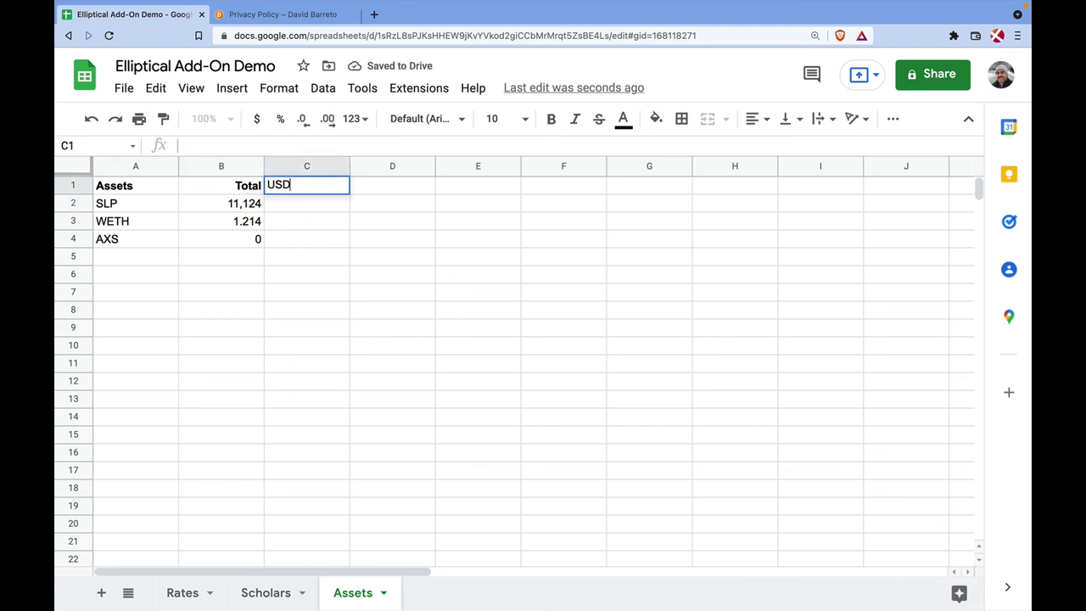
{"action": "key", "text": "Return"}
{"action": "left_click", "coordinate": [329, 181]}
{"action": "key", "text": "ctrl+b"}
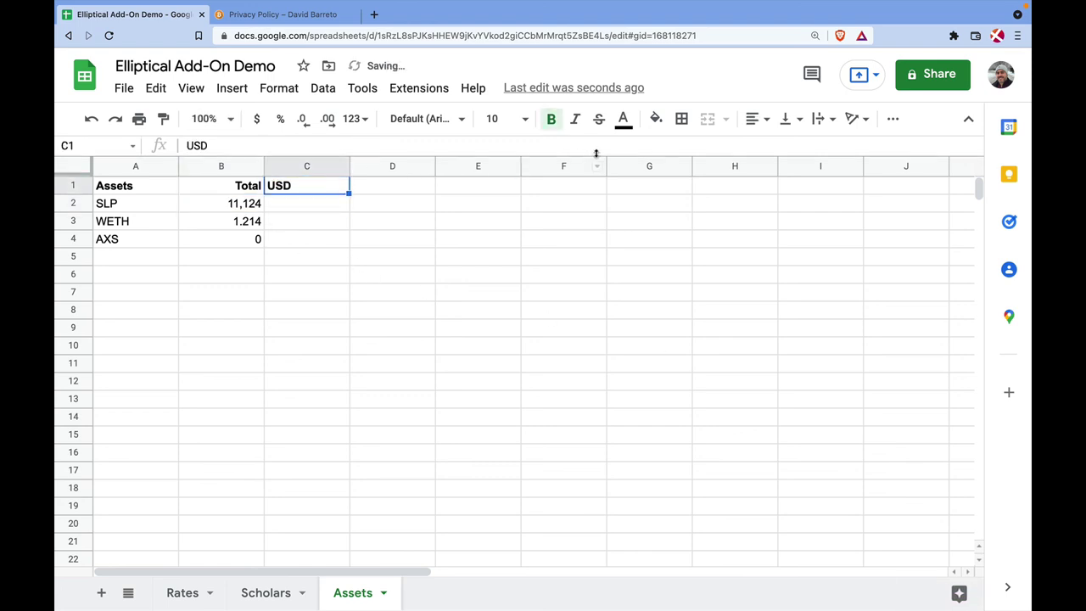
{"action": "left_click", "coordinate": [753, 119]}
{"action": "left_click", "coordinate": [798, 148]}
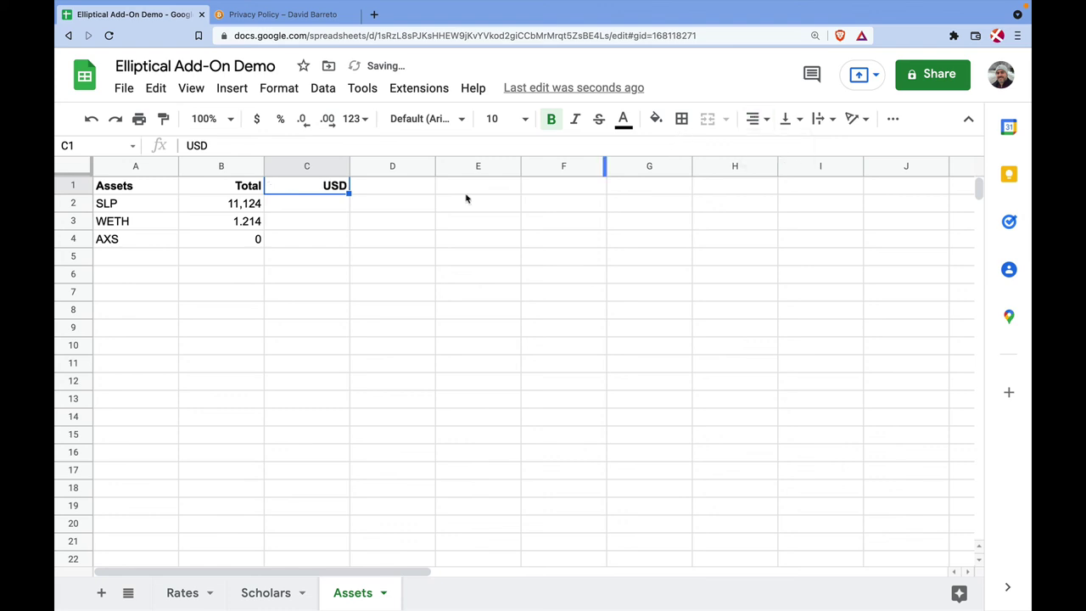
Calculate the USD value of SLP in C2 of the Assets sheet with =B2*Rates!B3.
{"action": "left_click", "coordinate": [312, 208]}
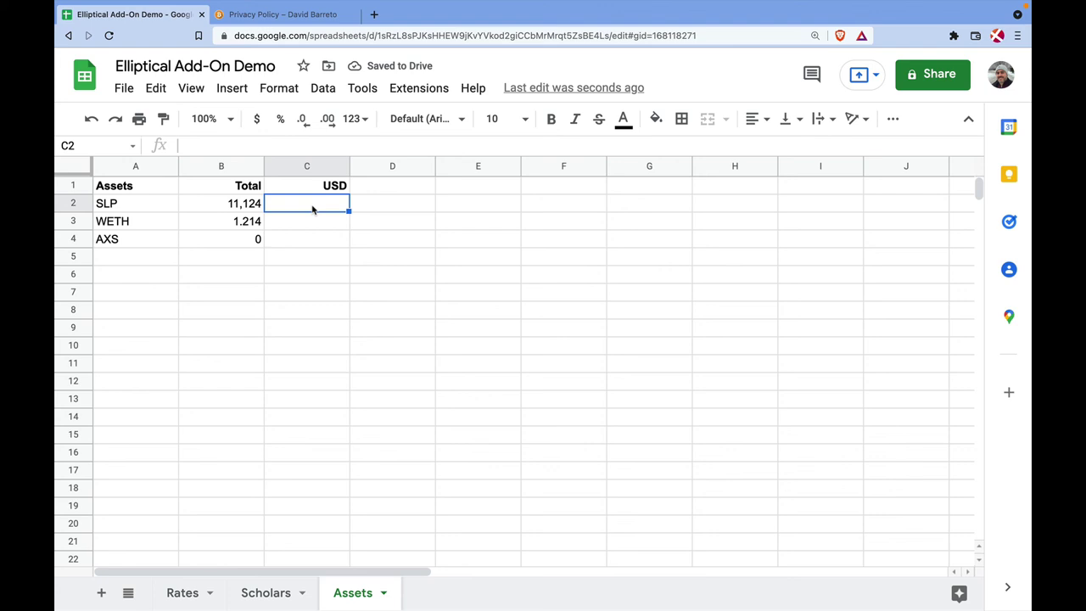
{"action": "type", "text": "="}
{"action": "left_click", "coordinate": [243, 204]}
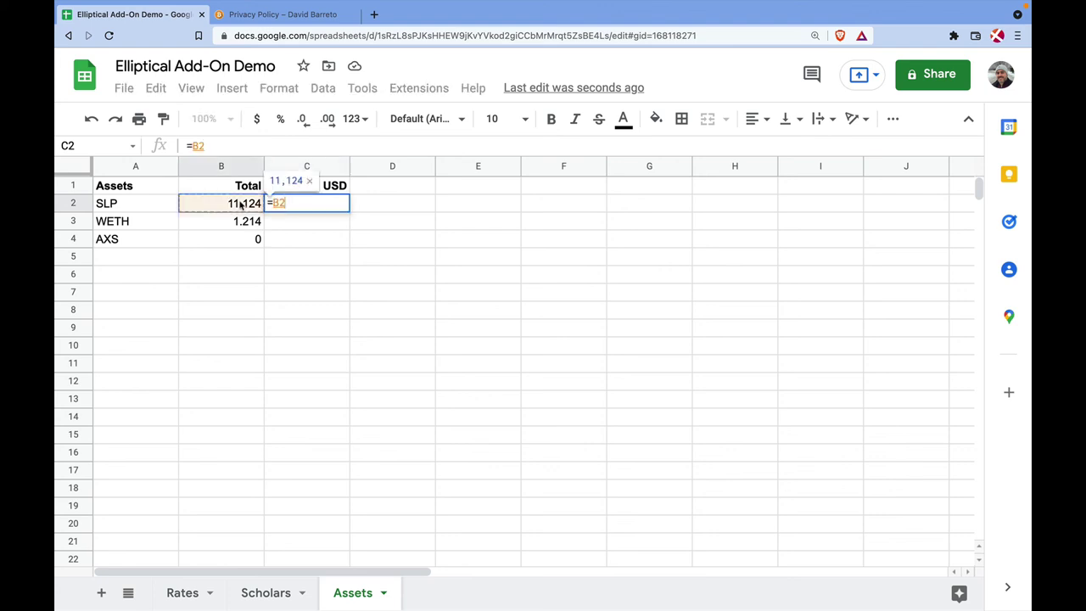
{"action": "type", "text": "*"}
{"action": "left_click", "coordinate": [183, 594]}
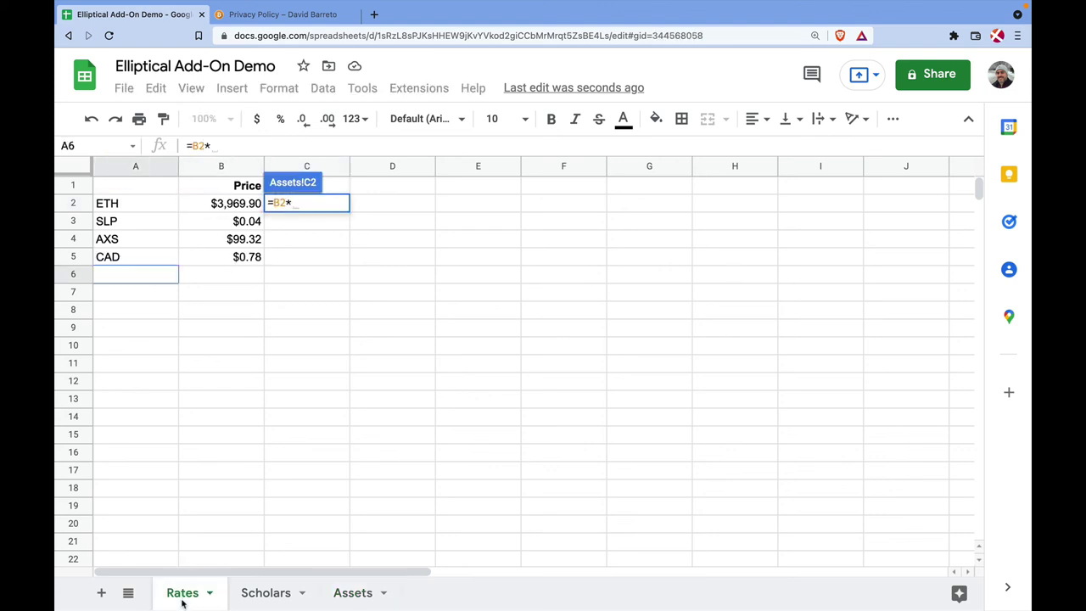
{"action": "left_click", "coordinate": [218, 223]}
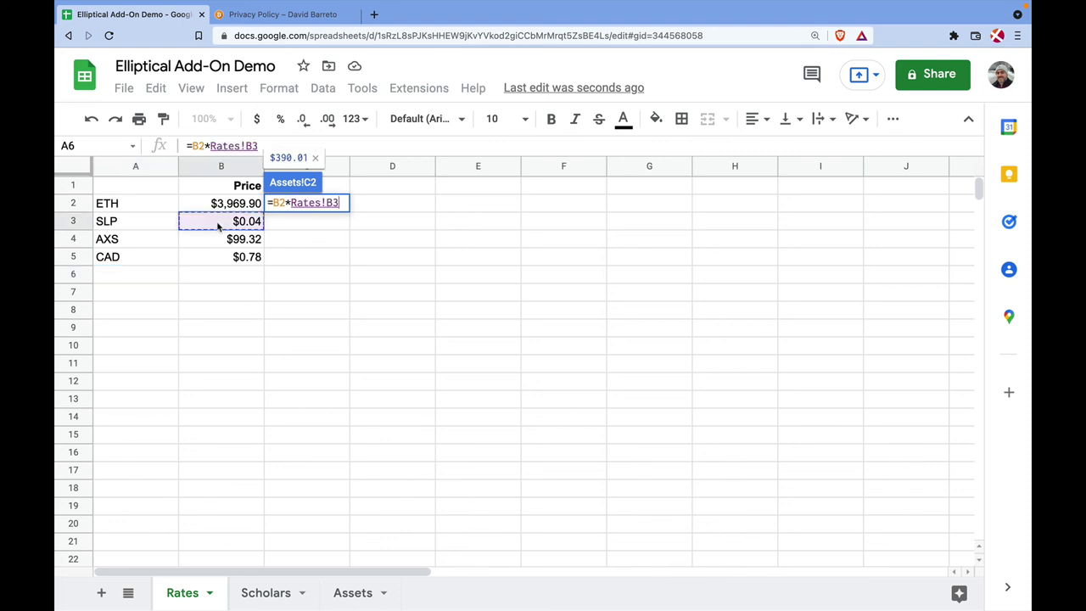
{"action": "key", "text": "Return"}
Dismiss the autofill suggestion and calculate the USD value of WETH in C3 with =B3*Rates!B2.
{"action": "left_click", "coordinate": [319, 223]}
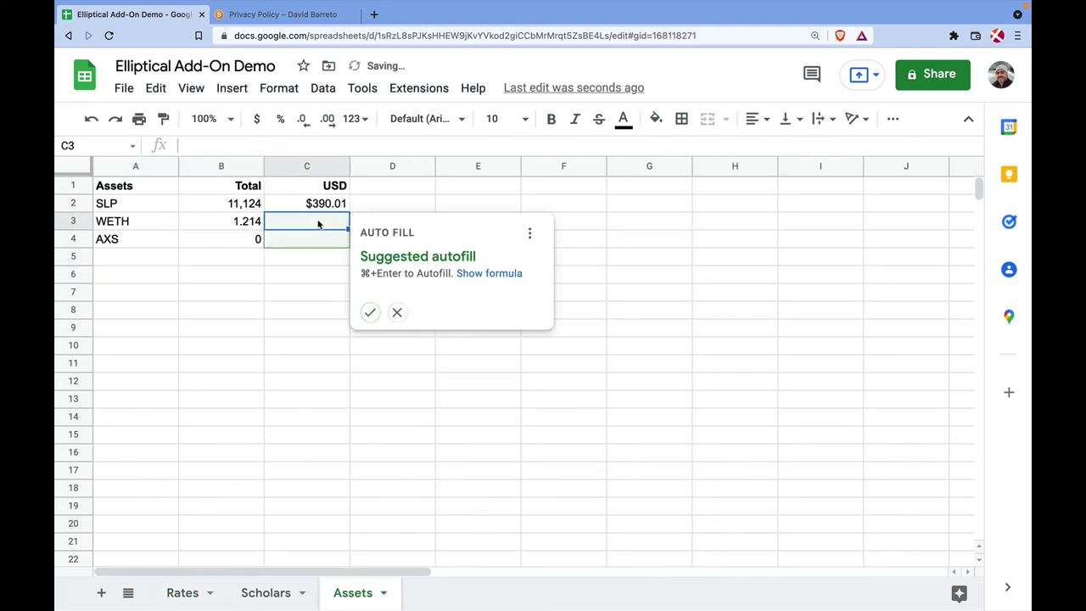
{"action": "left_click", "coordinate": [312, 223]}
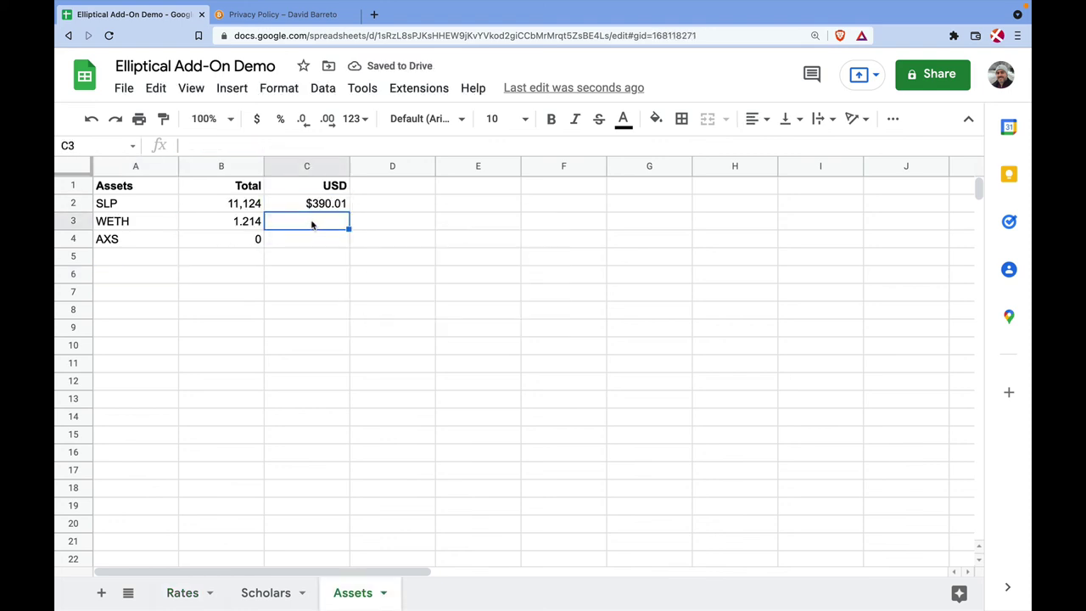
{"action": "type", "text": "="}
{"action": "left_click", "coordinate": [235, 222]}
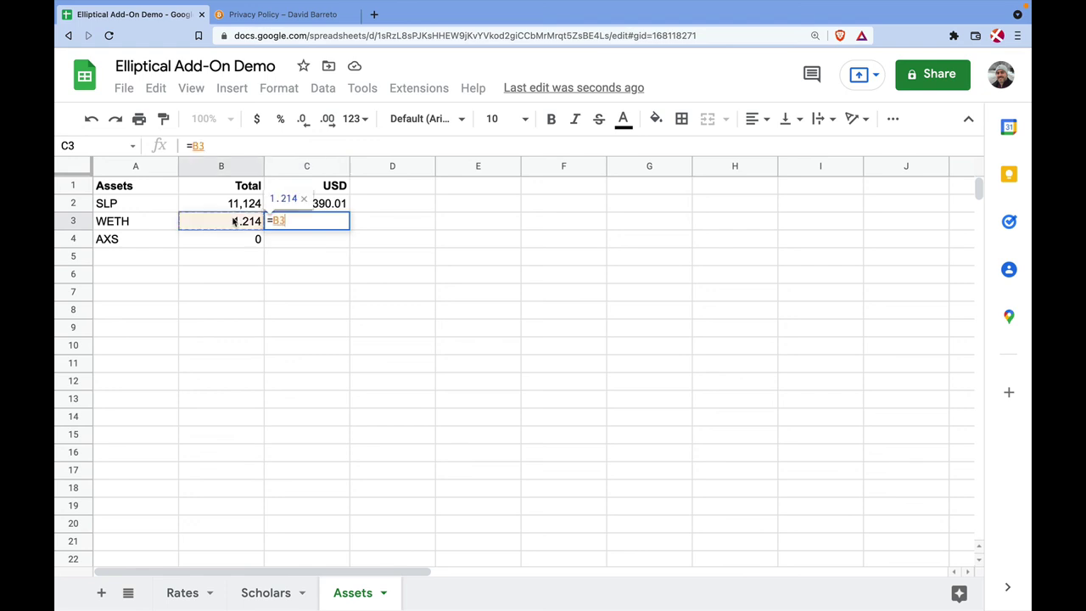
{"action": "type", "text": "*"}
{"action": "left_click", "coordinate": [182, 592]}
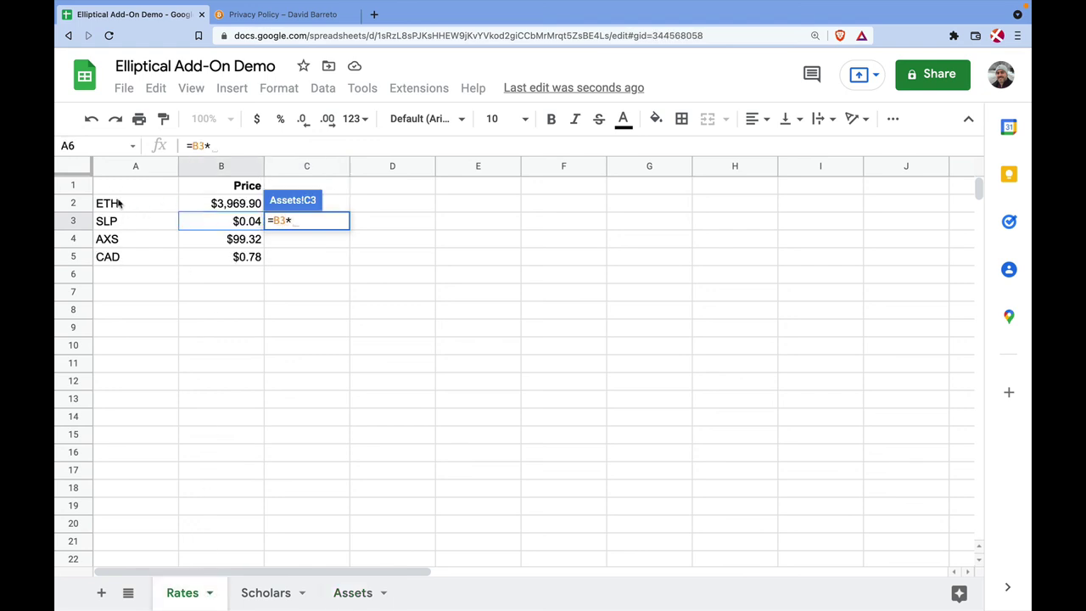
{"action": "left_click", "coordinate": [139, 205]}
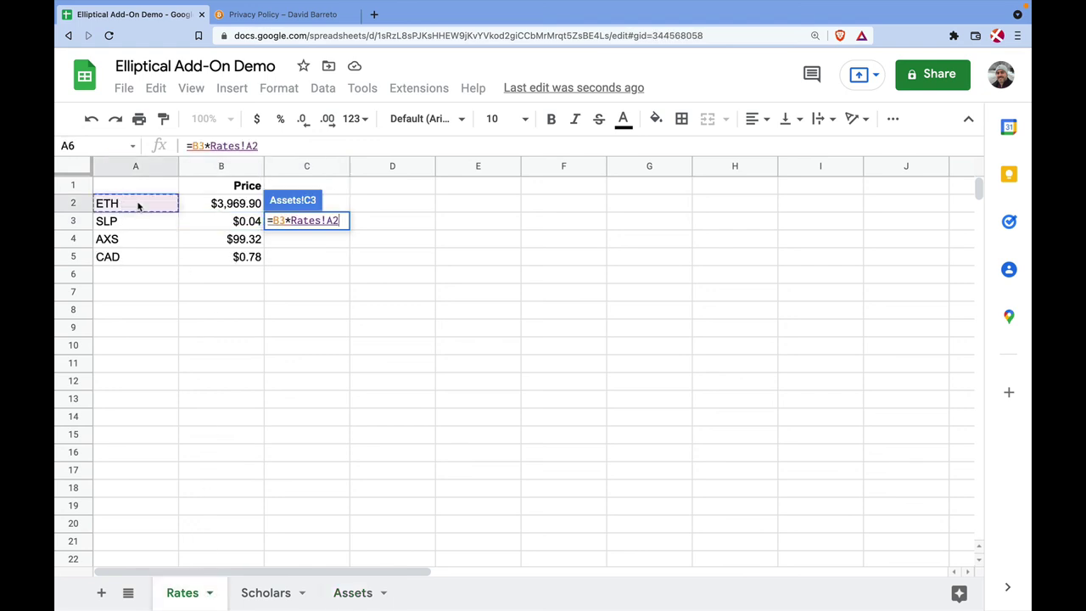
{"action": "left_click", "coordinate": [200, 205]}
{"action": "key", "text": "Return"}
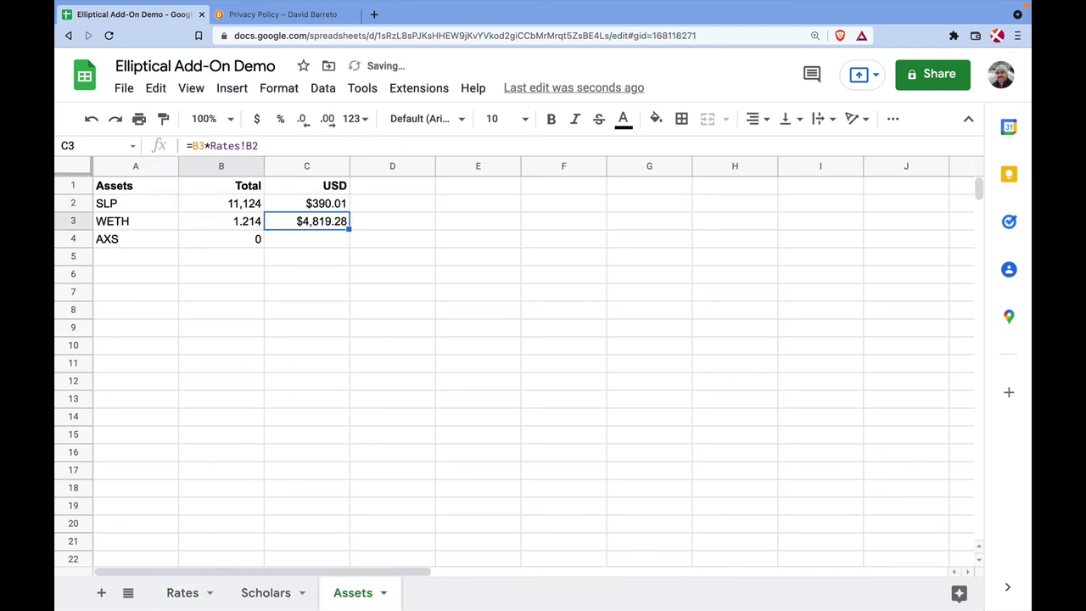
Calculate the USD value of AXS in C4 of the Assets sheet with =B4*Rates!B4.
{"action": "left_click", "coordinate": [311, 240]}
{"action": "type", "text": "="}
{"action": "left_click", "coordinate": [219, 241]}
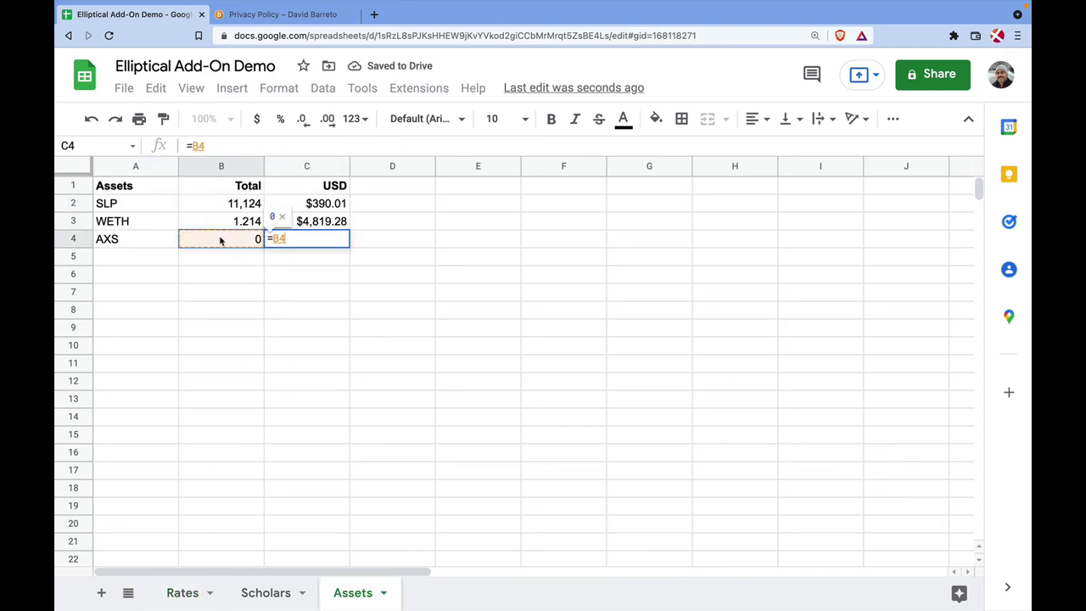
{"action": "type", "text": "*"}
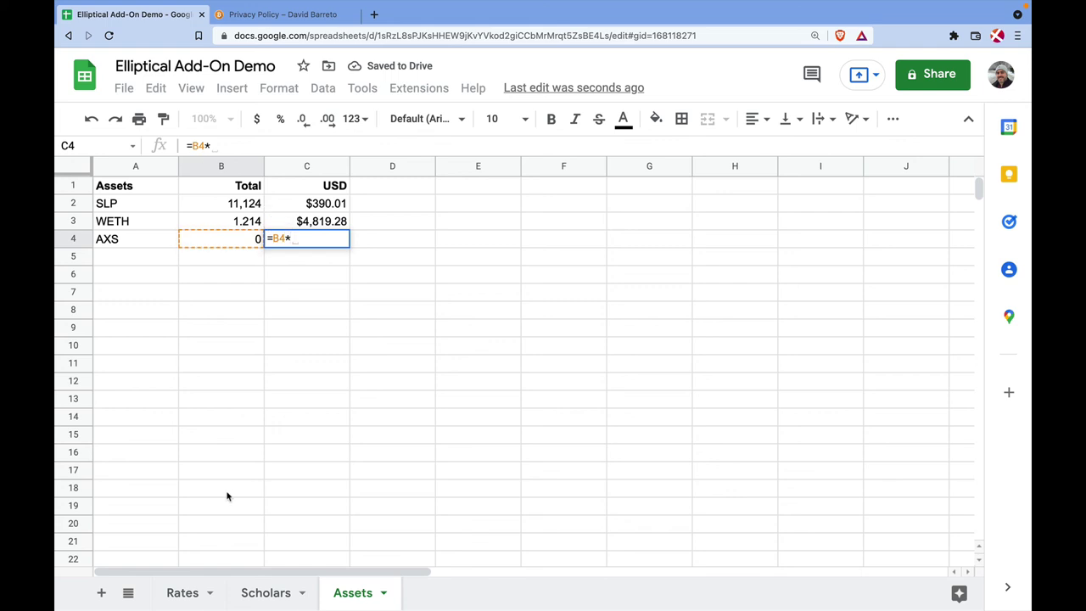
{"action": "left_click", "coordinate": [182, 593]}
{"action": "left_click", "coordinate": [219, 242]}
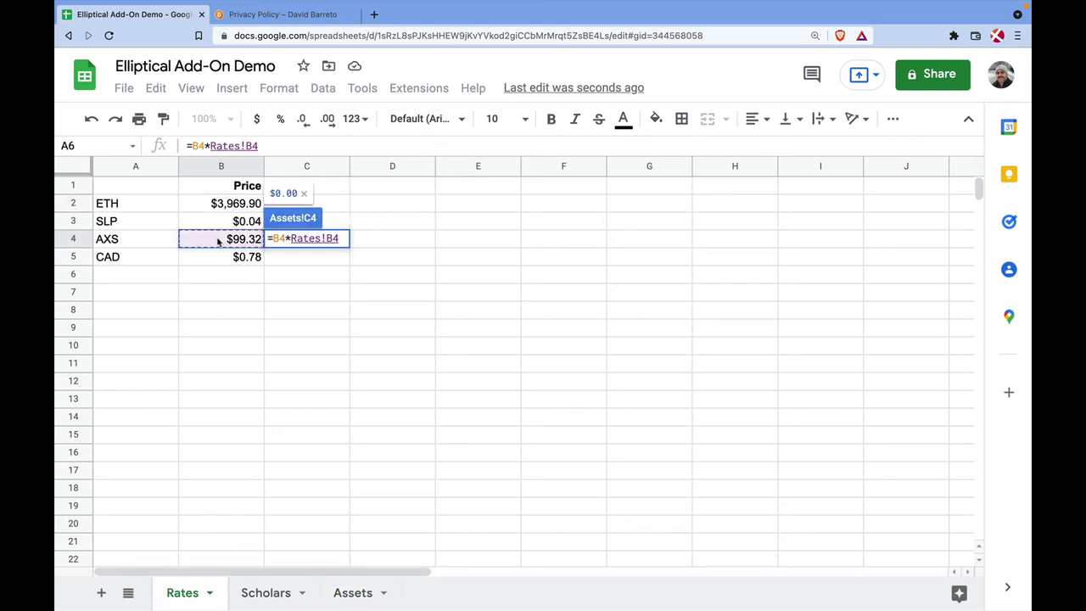
{"action": "key", "text": "Return"}
Add a CAD header in D1 of the Assets sheet, bold and right-aligned.
{"action": "left_click", "coordinate": [385, 187]}
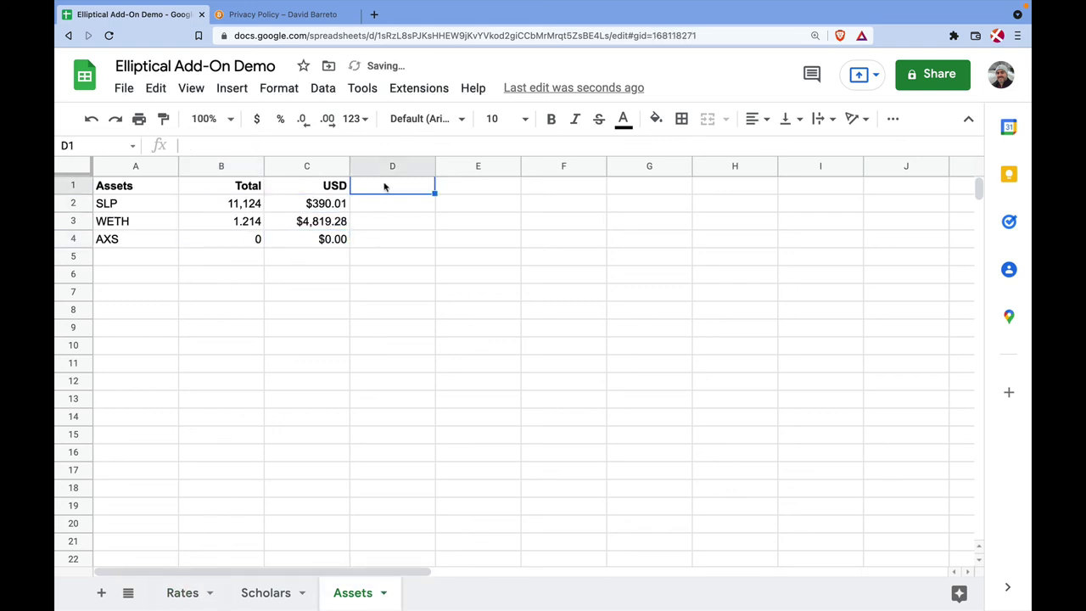
{"action": "type", "text": "CAD"}
{"action": "key", "text": "Return"}
{"action": "key", "text": "Up"}
{"action": "key", "text": "super+b"}
{"action": "left_click", "coordinate": [758, 119]}
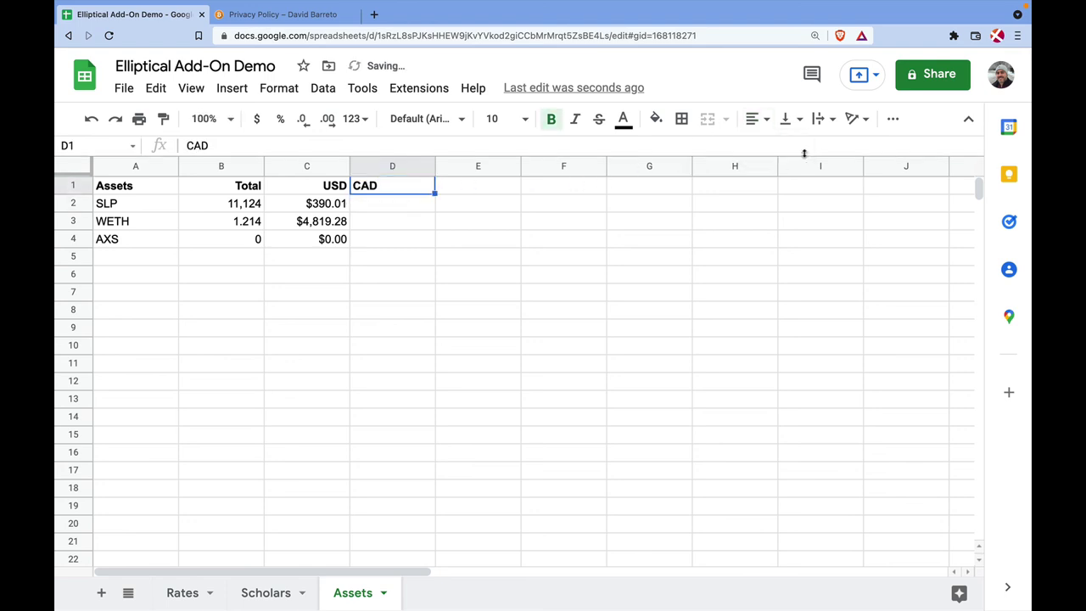
{"action": "left_click", "coordinate": [757, 118]}
Calculate the CAD value of SLP in D2 of the Assets sheet with =C2/Rates!B5.
{"action": "left_click", "coordinate": [376, 211]}
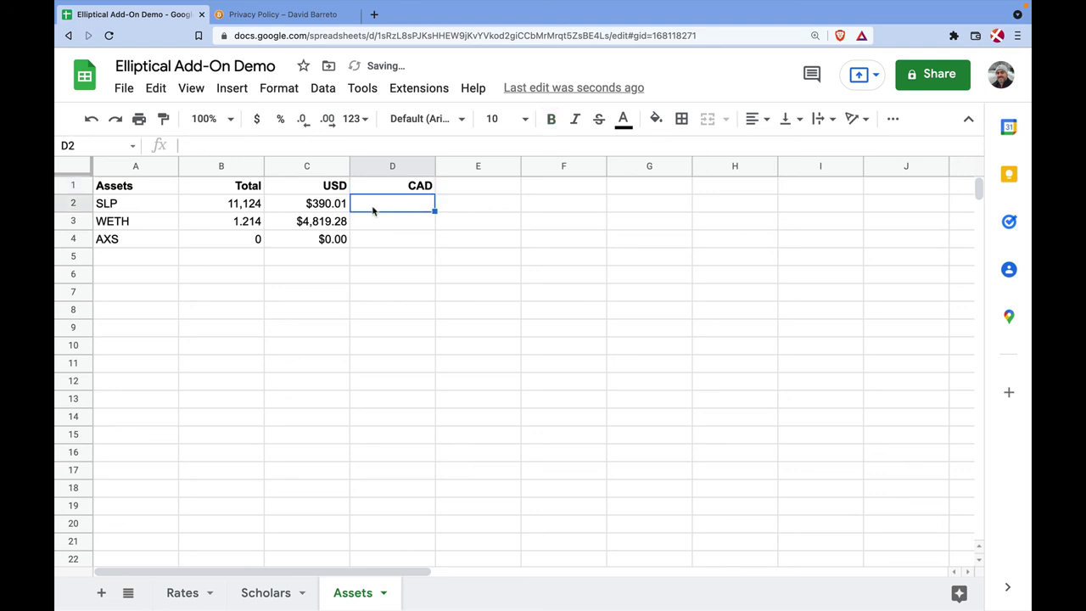
{"action": "type", "text": "="}
{"action": "left_click", "coordinate": [320, 204]}
{"action": "type", "text": "/"}
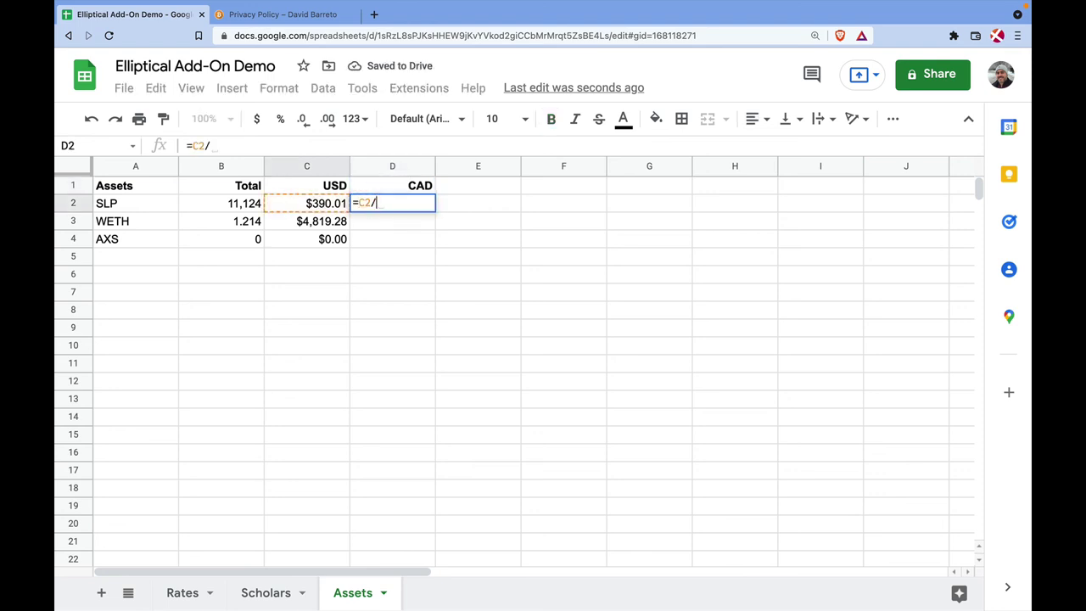
{"action": "left_click", "coordinate": [181, 591]}
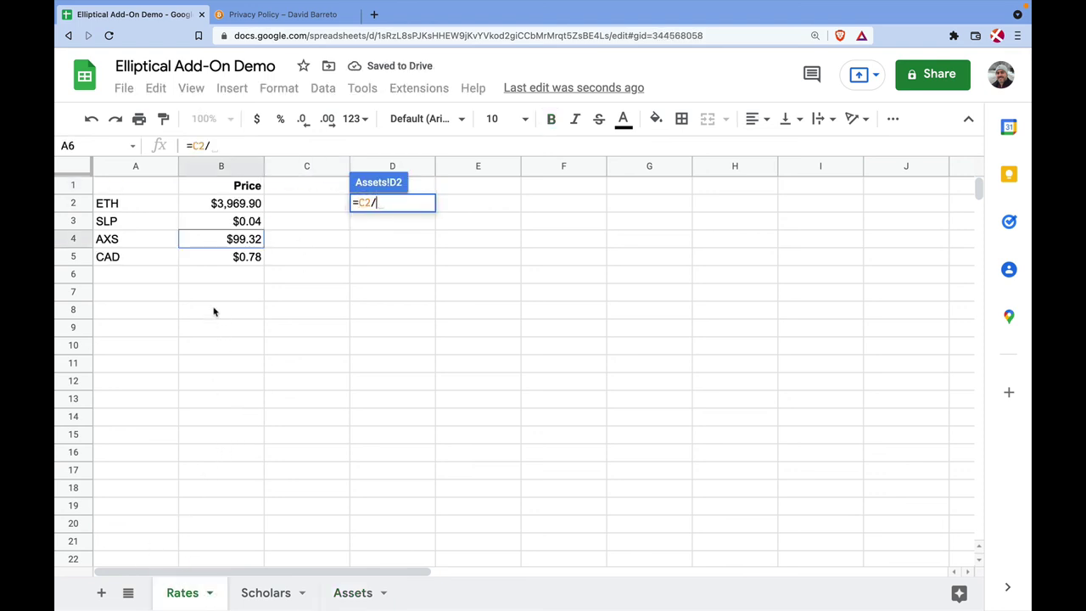
{"action": "left_click", "coordinate": [234, 256]}
{"action": "key", "text": "Return"}
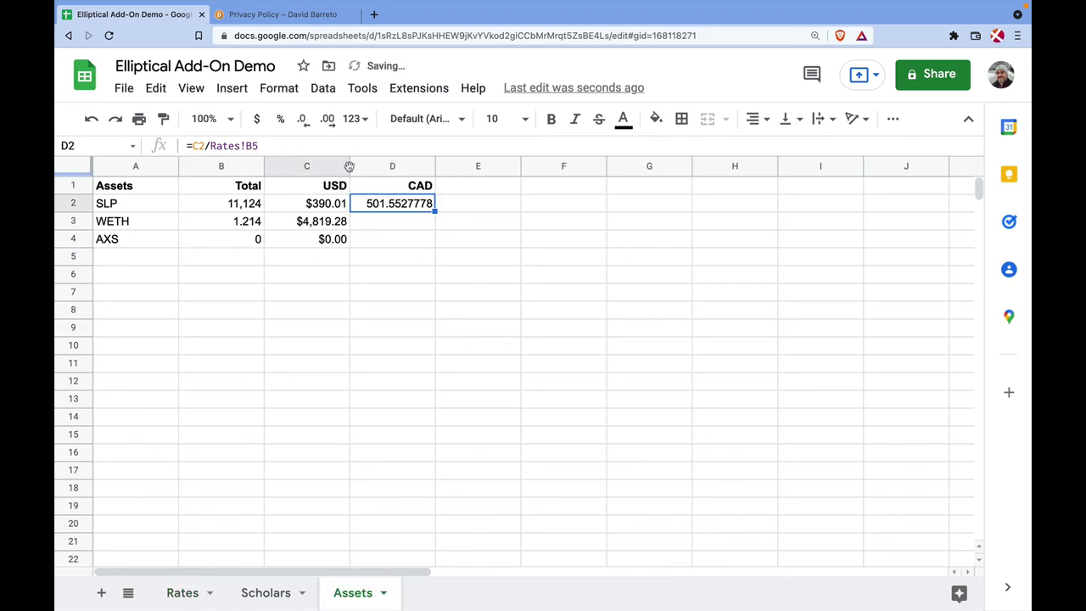
Make the rate reference in D2 absolute as Rates!$B$5 and accept the suggested autofill for D3:D4.
{"action": "left_click", "coordinate": [227, 146]}
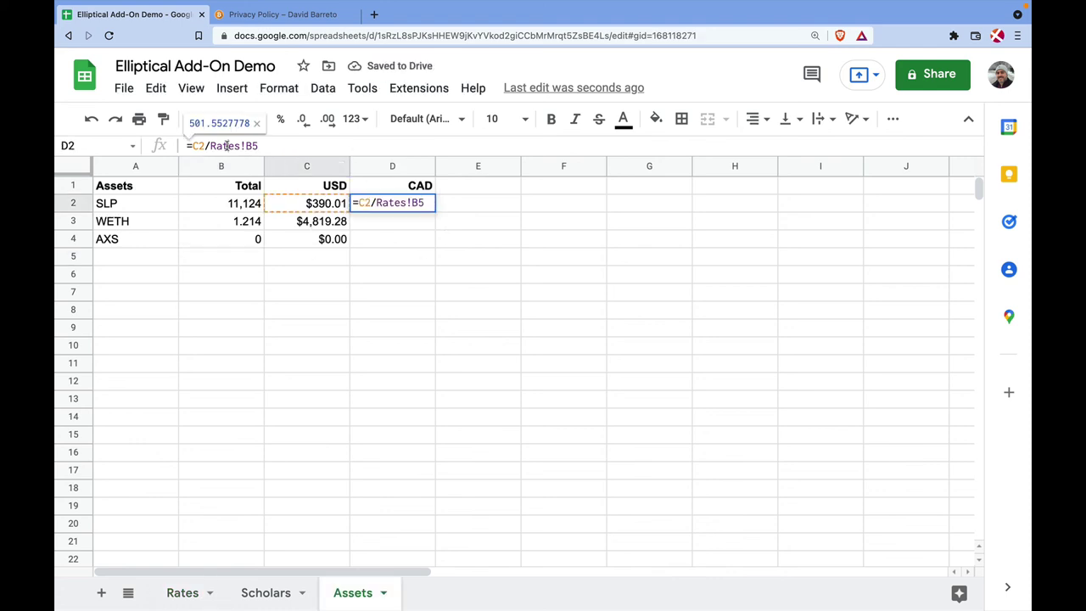
{"action": "key", "text": "F4"}
{"action": "key", "text": "Return"}
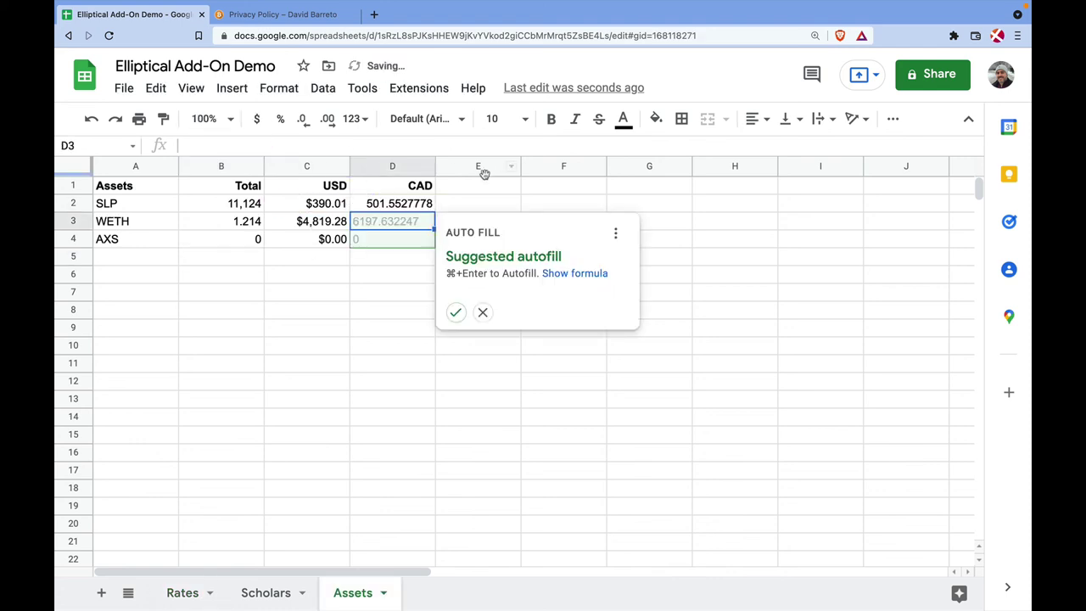
{"action": "left_click", "coordinate": [456, 314]}
Format the CAD values in D2:D4 with the C$ currency number format.
{"action": "left_click_drag", "start_coordinate": [412, 206], "coordinate": [430, 239]}
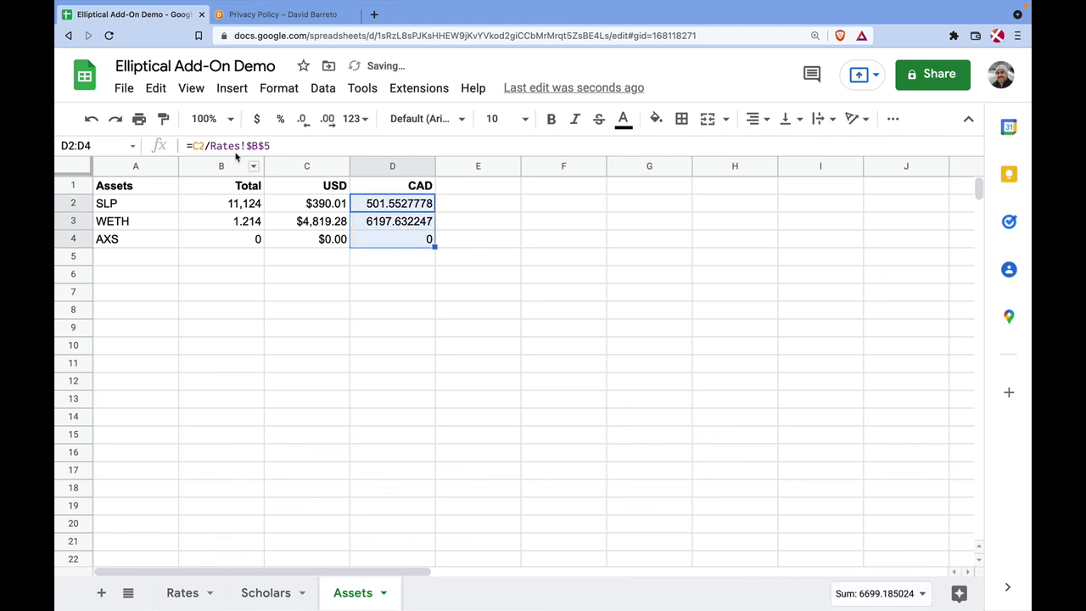
{"action": "left_click", "coordinate": [290, 94]}
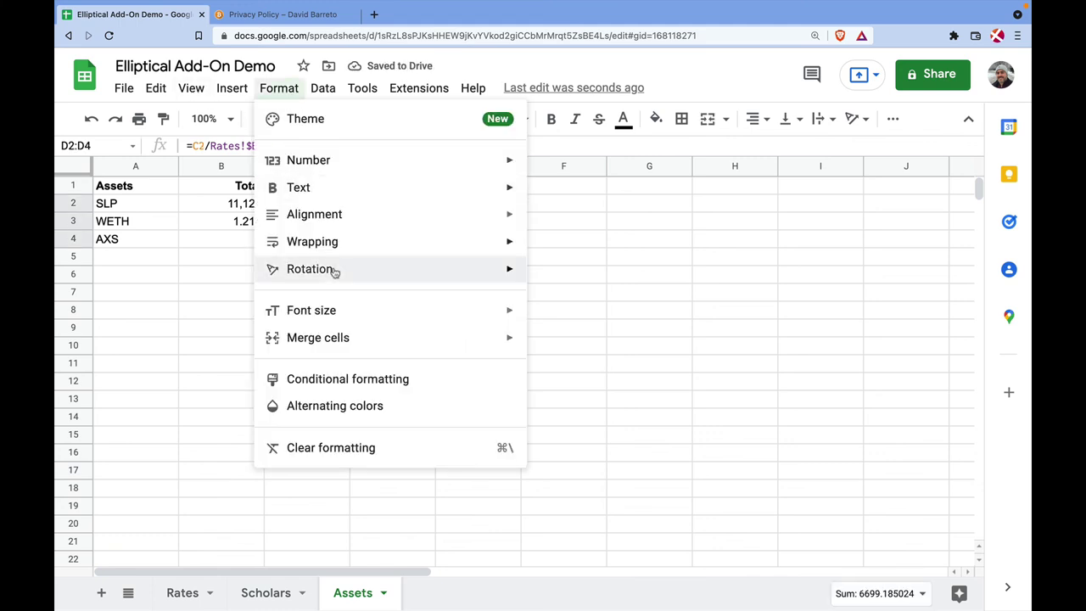
{"action": "mouse_move", "coordinate": [369, 163]}
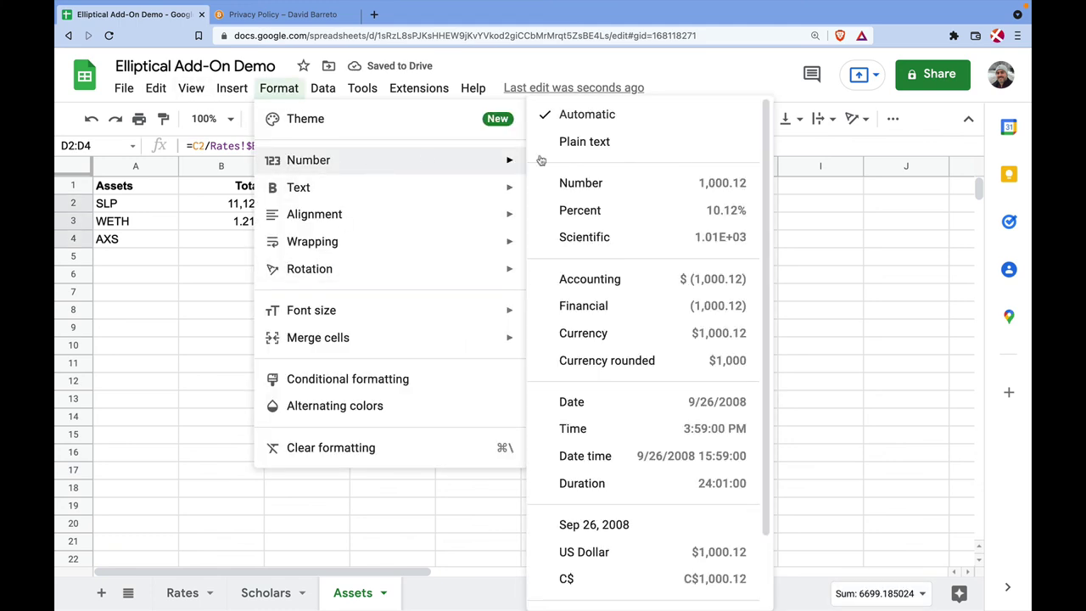
{"action": "left_click", "coordinate": [636, 578]}
{"action": "left_click", "coordinate": [609, 281]}
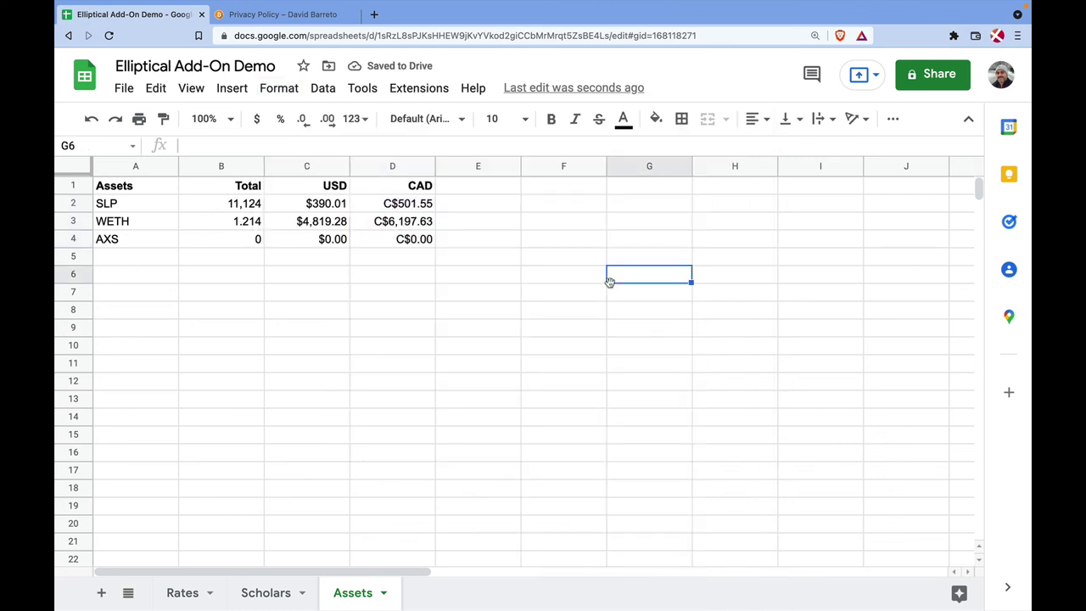
{"action": "left_click_drag", "start_coordinate": [129, 190], "coordinate": [416, 247]}
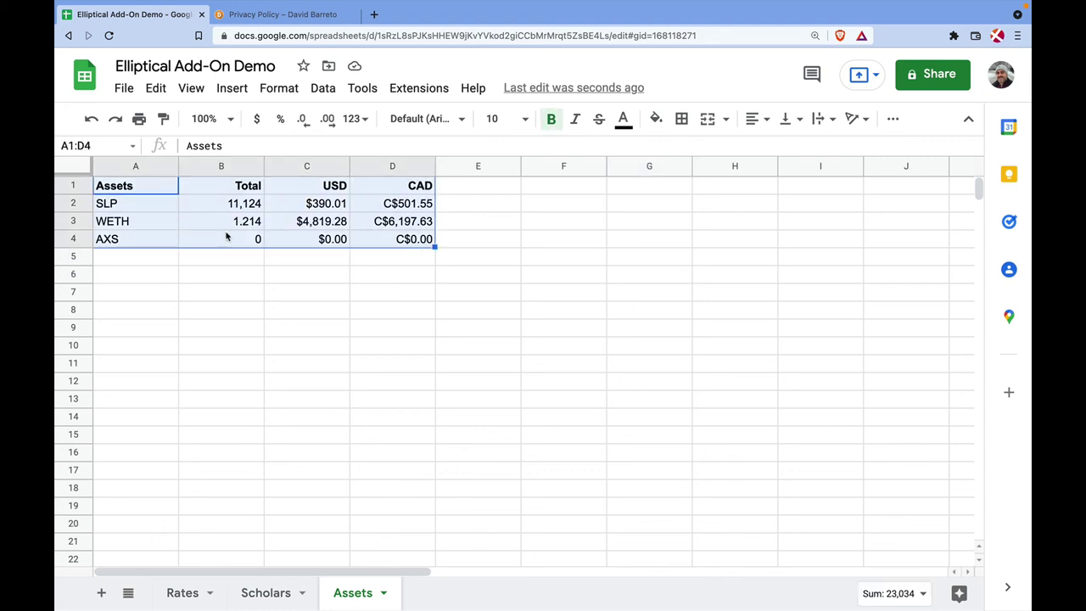
{"action": "right_click", "coordinate": [302, 211]}
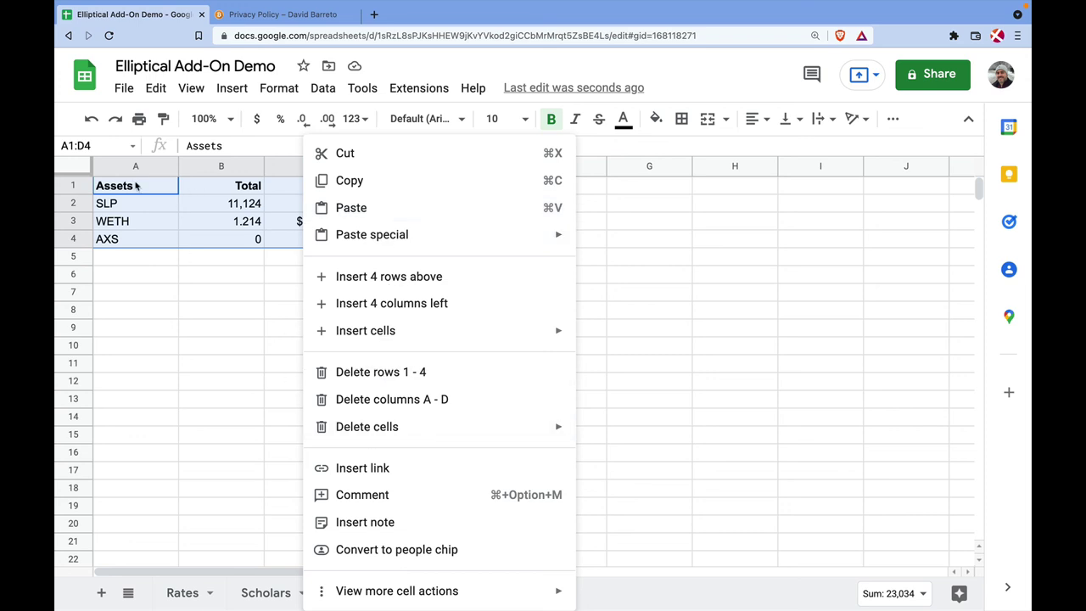
{"action": "left_click", "coordinate": [169, 166]}
{"action": "left_click", "coordinate": [125, 193]}
Insert a chart from the range A1:D4 and change its type to a pie chart.
{"action": "left_click_drag", "start_coordinate": [126, 190], "coordinate": [414, 241]}
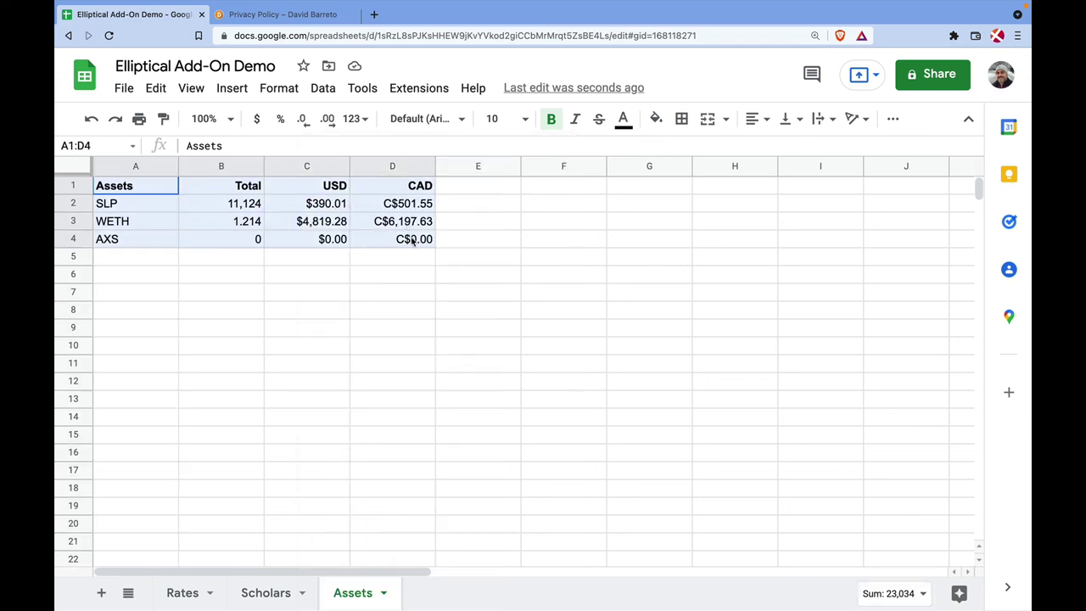
{"action": "left_click", "coordinate": [241, 90]}
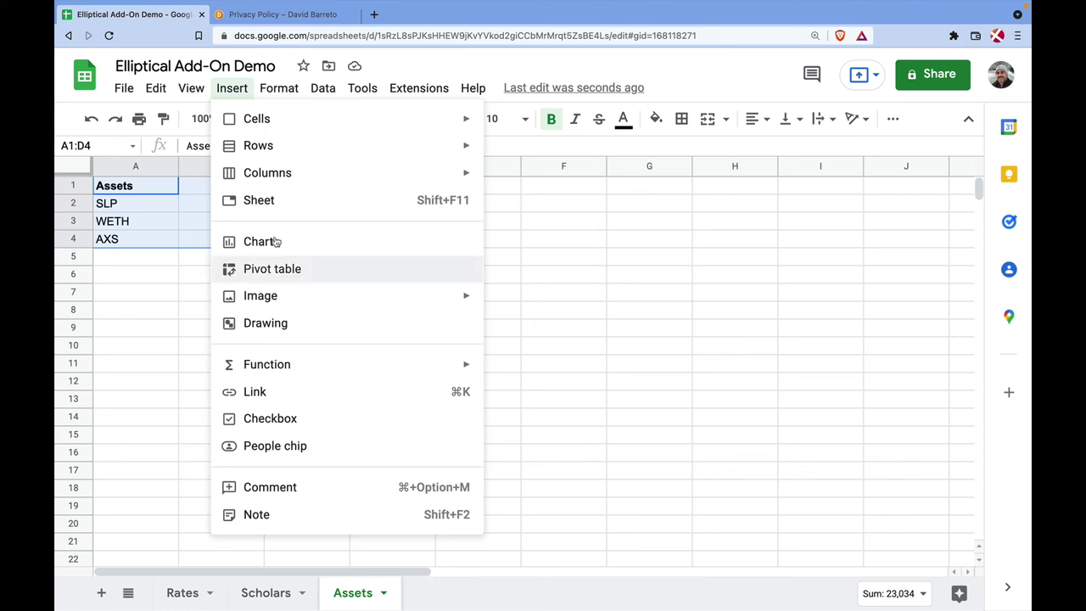
{"action": "key", "text": "Escape"}
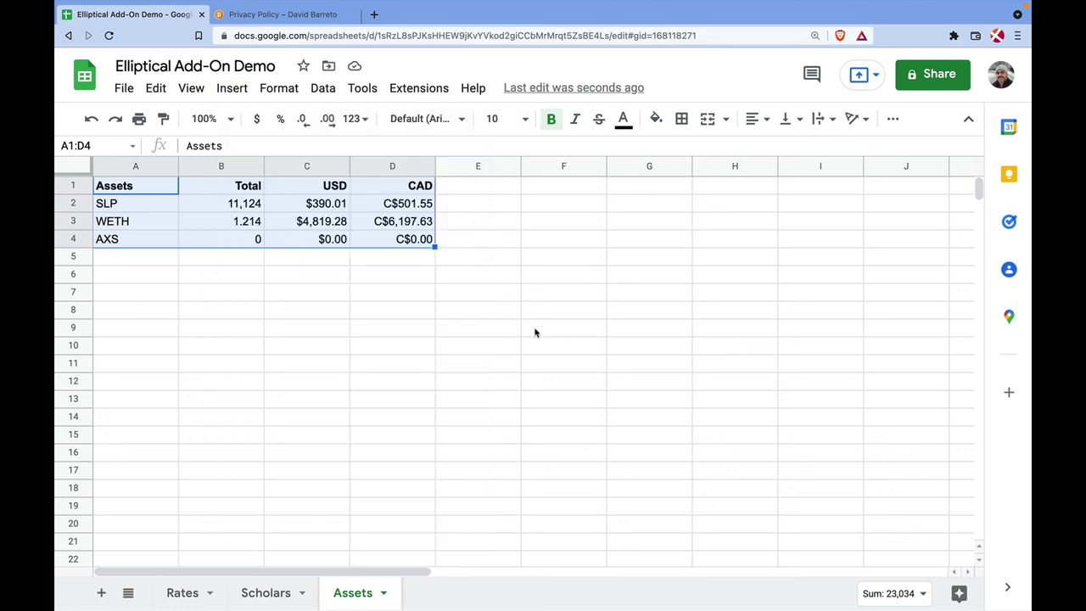
{"action": "left_click", "coordinate": [813, 235]}
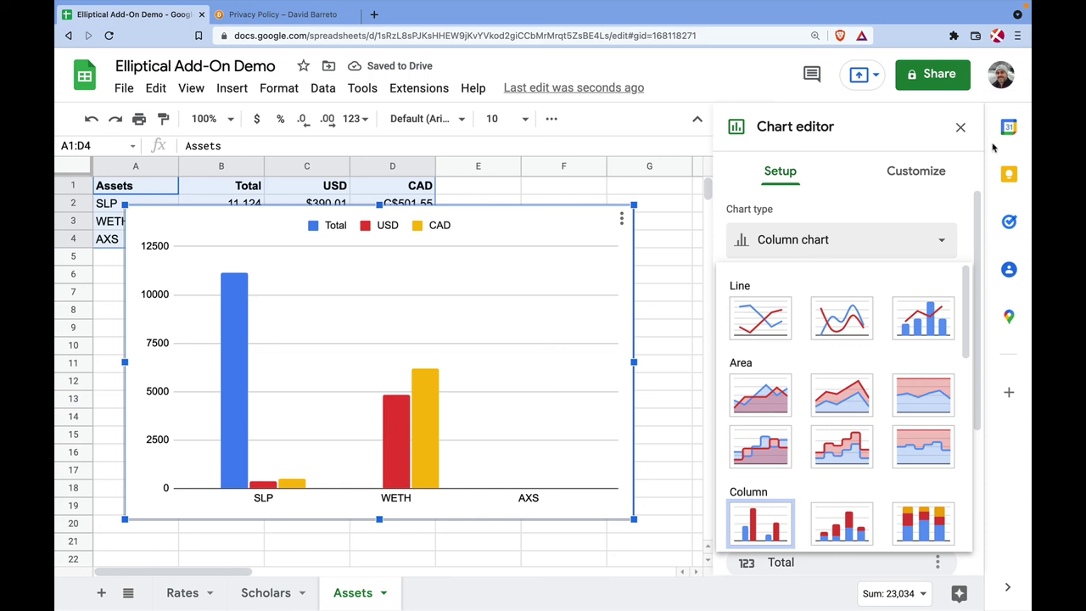
{"action": "scroll", "coordinate": [920, 285], "scroll_direction": "down", "scroll_amount": 5}
{"action": "left_click", "coordinate": [753, 422]}
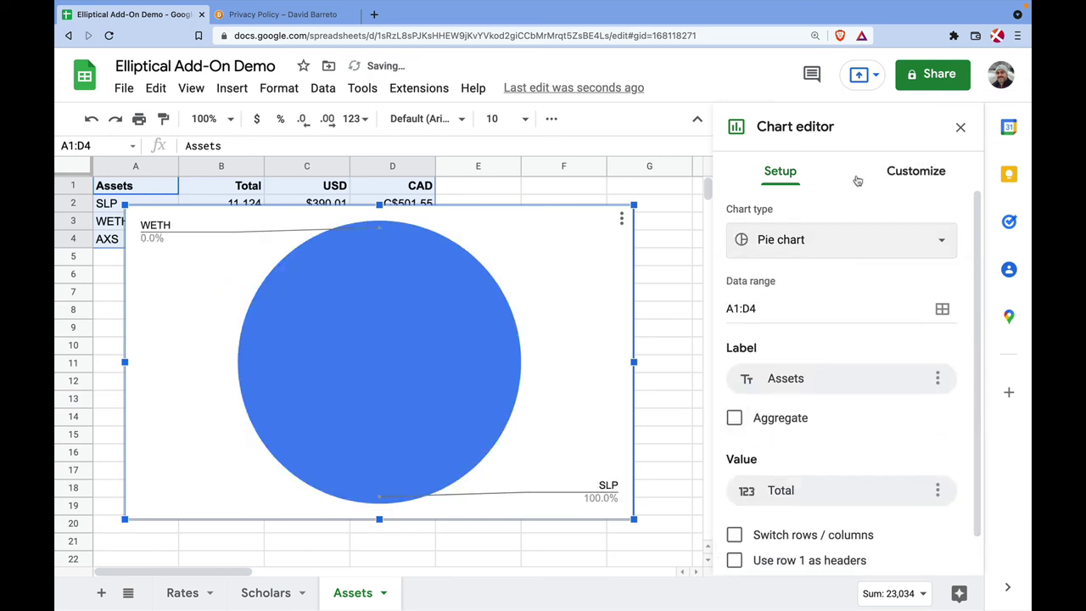
Set the pie chart's value series to USD, using row 1 as headers and column A as labels.
{"action": "scroll", "coordinate": [820, 322], "scroll_direction": "down", "scroll_amount": 1}
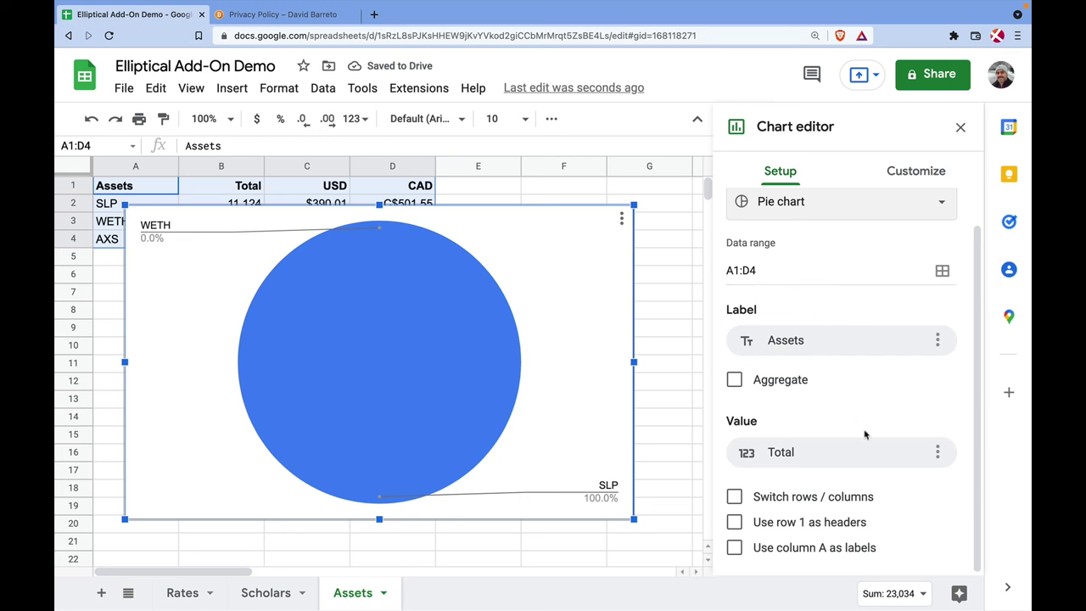
{"action": "left_click", "coordinate": [939, 453]}
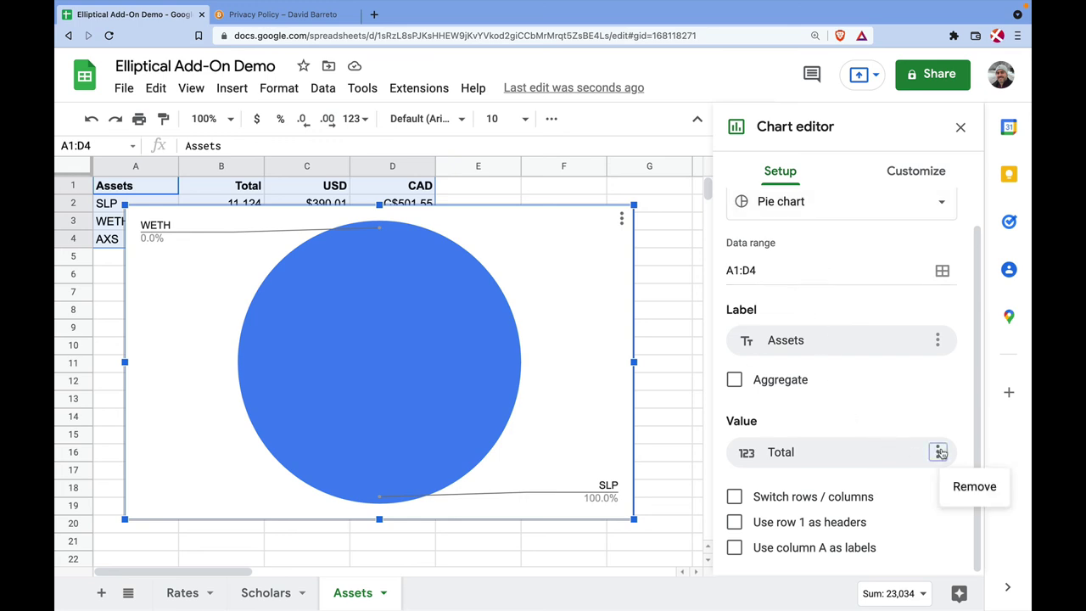
{"action": "left_click", "coordinate": [891, 453]}
{"action": "left_click", "coordinate": [773, 553]}
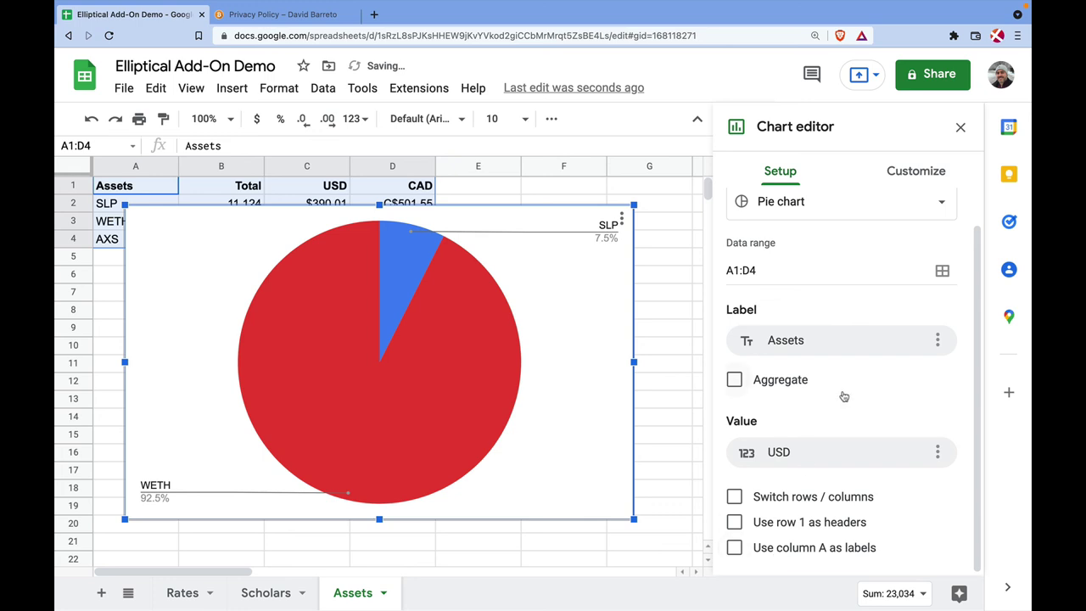
{"action": "left_click", "coordinate": [734, 522]}
{"action": "left_click", "coordinate": [734, 547]}
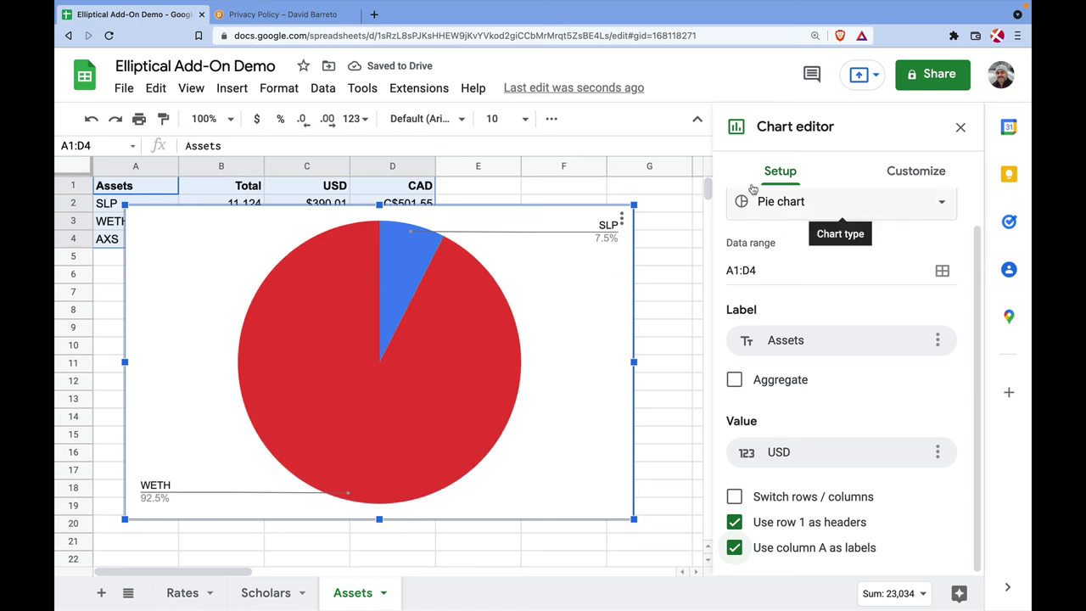
Set the pie chart's title to "Assets Distribution" and close the chart editor.
{"action": "left_click", "coordinate": [924, 172]}
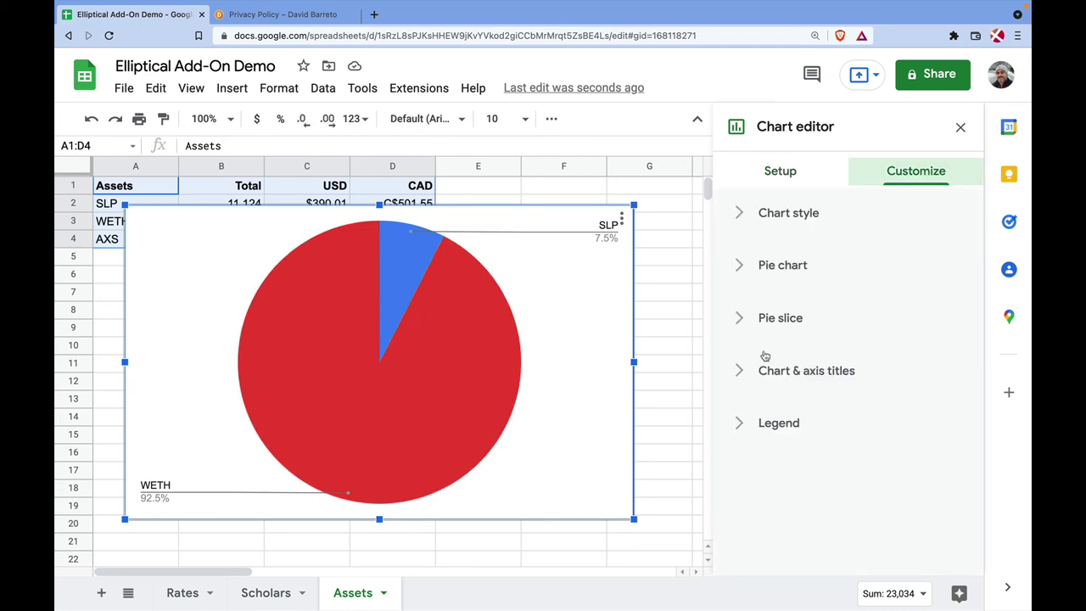
{"action": "left_click", "coordinate": [738, 373]}
{"action": "left_click", "coordinate": [773, 497]}
{"action": "type", "text": "A"}
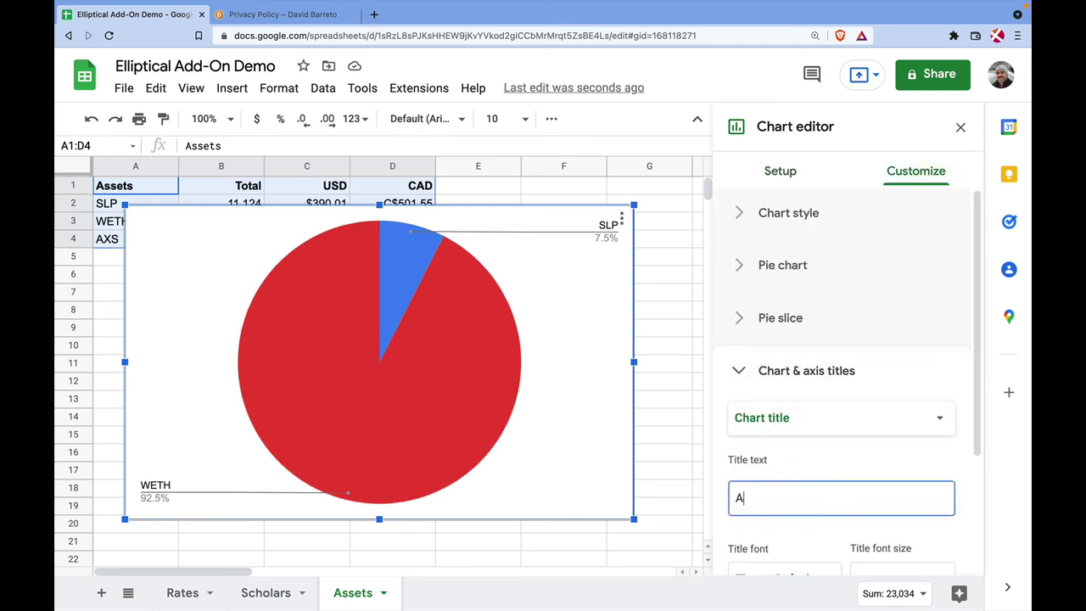
{"action": "type", "text": "ssets Distribution"}
{"action": "scroll", "coordinate": [875, 459], "scroll_direction": "down", "scroll_amount": 2}
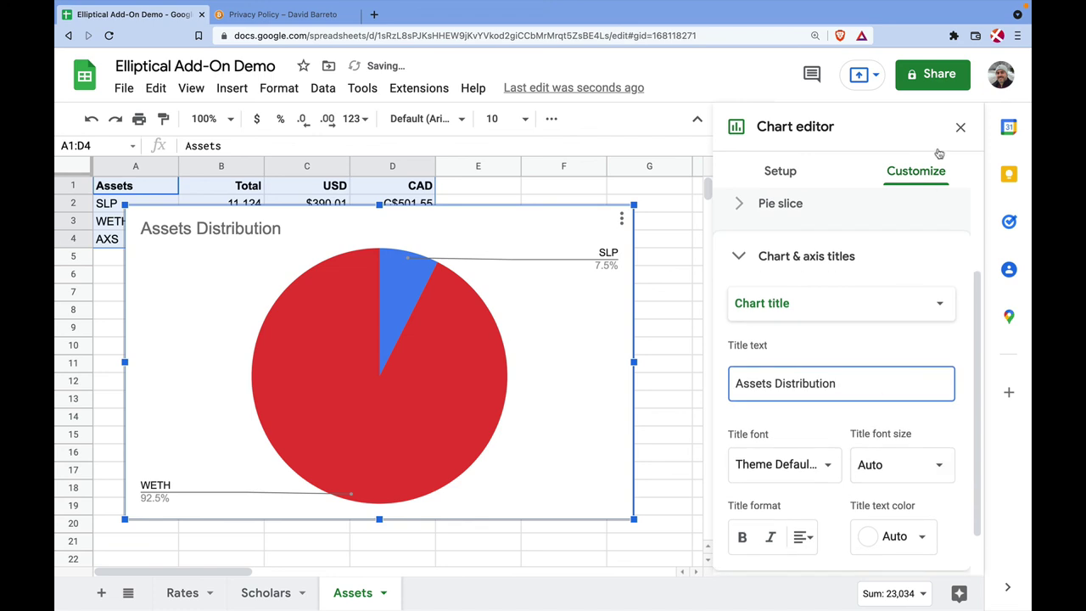
{"action": "left_click", "coordinate": [960, 126]}
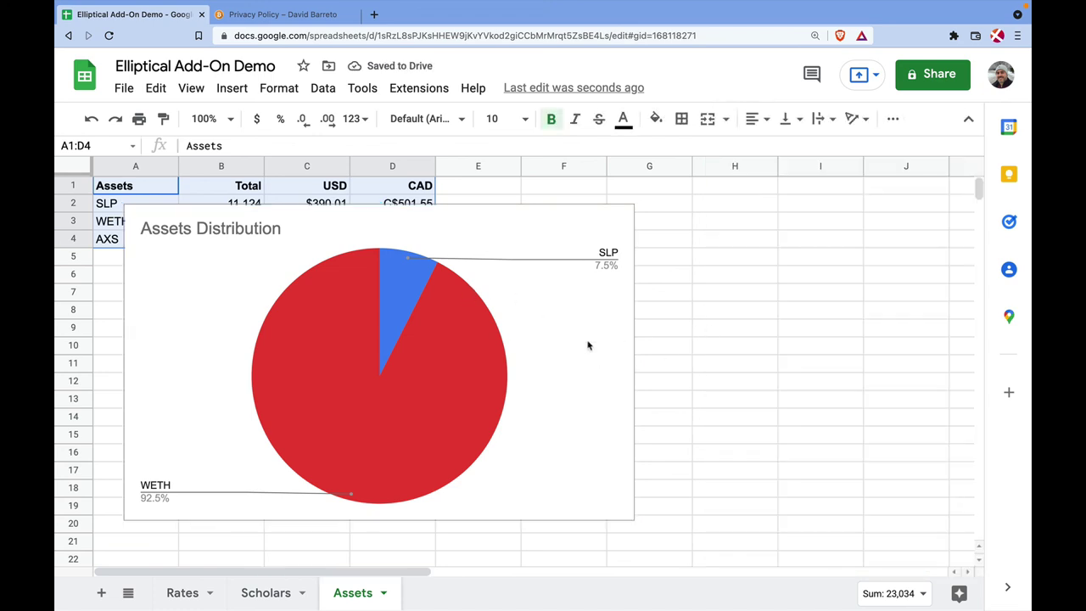
Move the Assets Distribution chart beside the table so it starts at column E near row 1, and deselect it.
{"action": "left_click", "coordinate": [586, 344]}
{"action": "left_click_drag", "start_coordinate": [558, 345], "coordinate": [888, 320]}
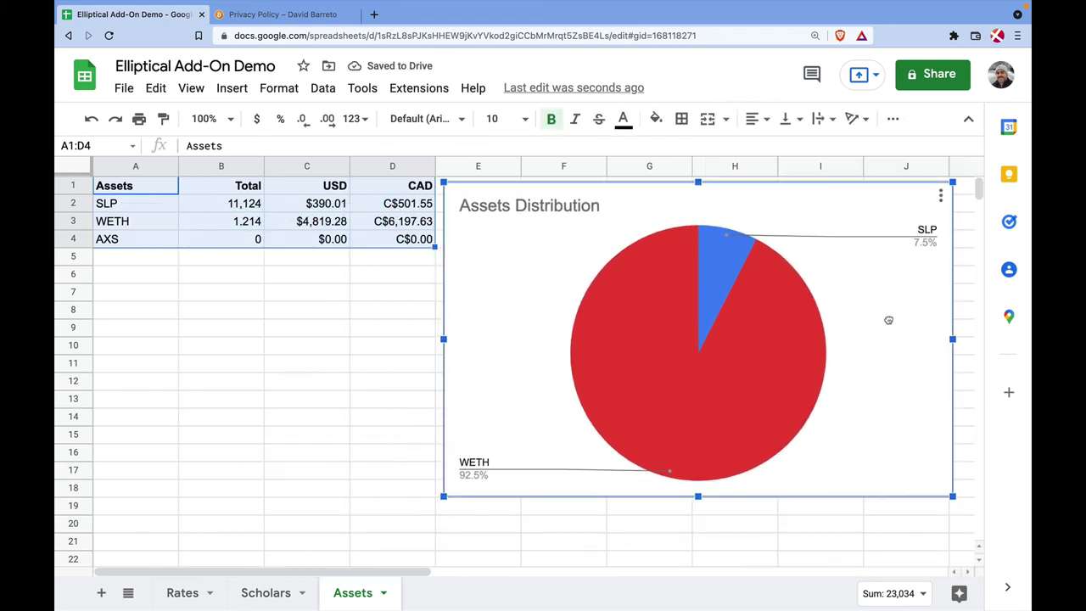
{"action": "left_click", "coordinate": [313, 436]}
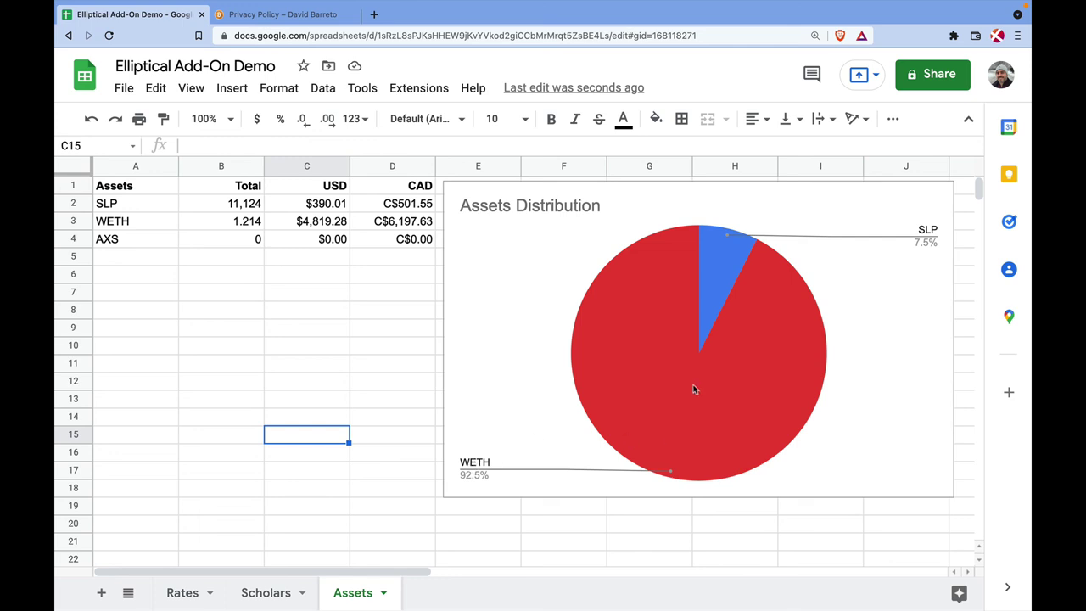
{"action": "left_click", "coordinate": [153, 308]}
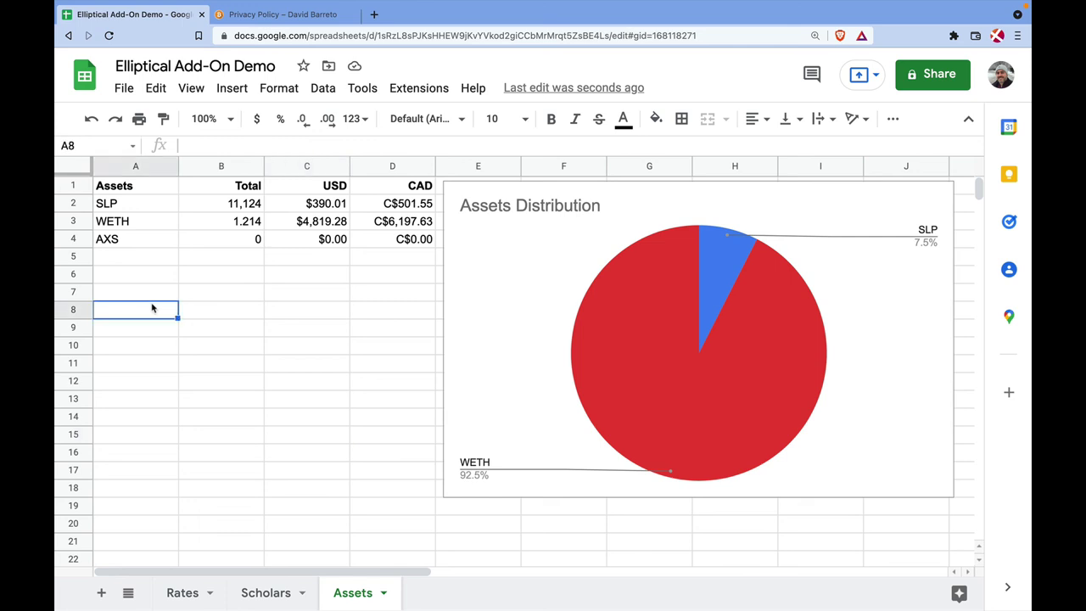